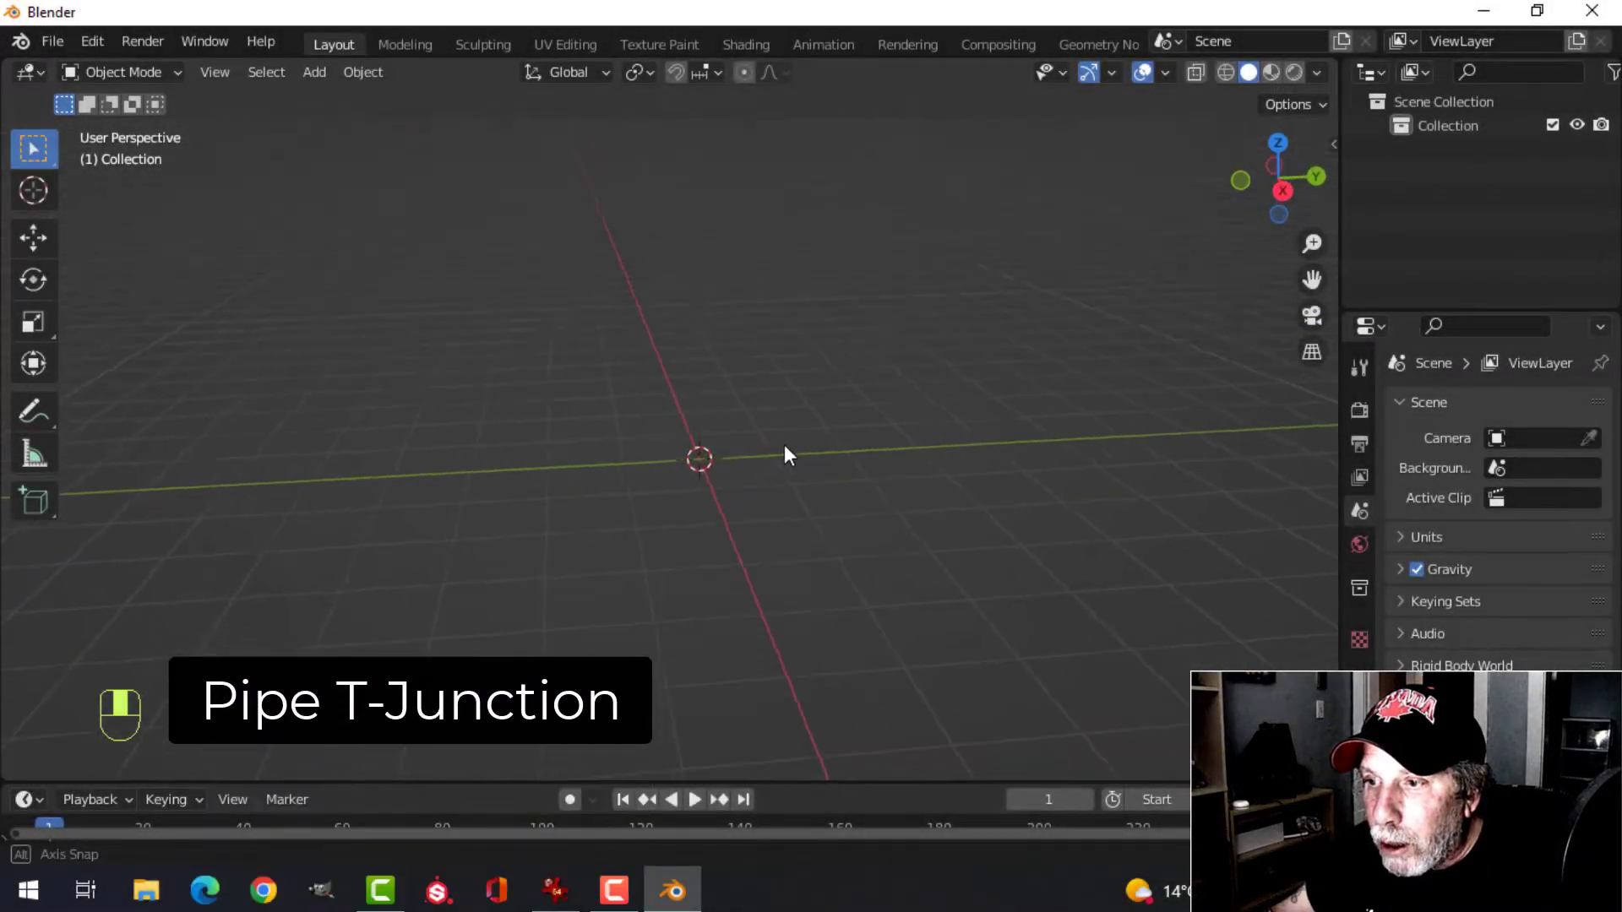
# Add a mesh cylinder with 18 vertices and the cap fill type set to Nothing, seen in front view.
pyautogui.moveTo(784, 444); pyautogui.dragTo(749, 479, button='middle')
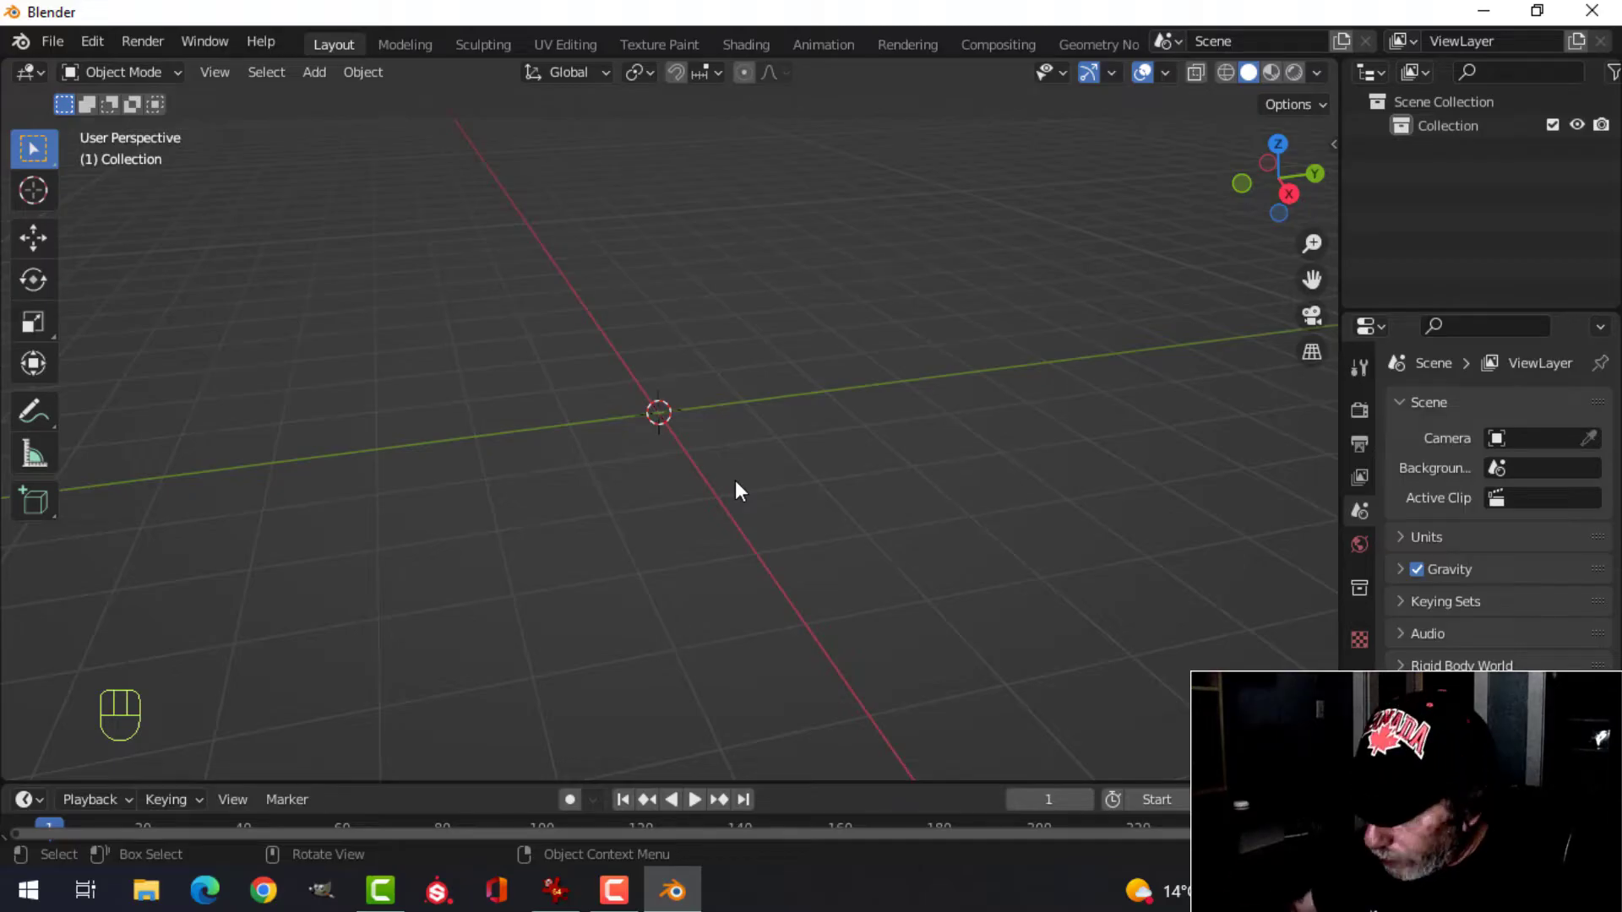
pyautogui.press('KP_1')
pyautogui.moveTo(764, 489)
pyautogui.keyDown('shift'); pyautogui.mouseDown(button='middle')
pyautogui.moveTo(757, 524)
pyautogui.moveTo(767, 498)
pyautogui.mouseUp(button='middle'); pyautogui.keyUp('shift')
pyautogui.hotkey('shift', 'a')
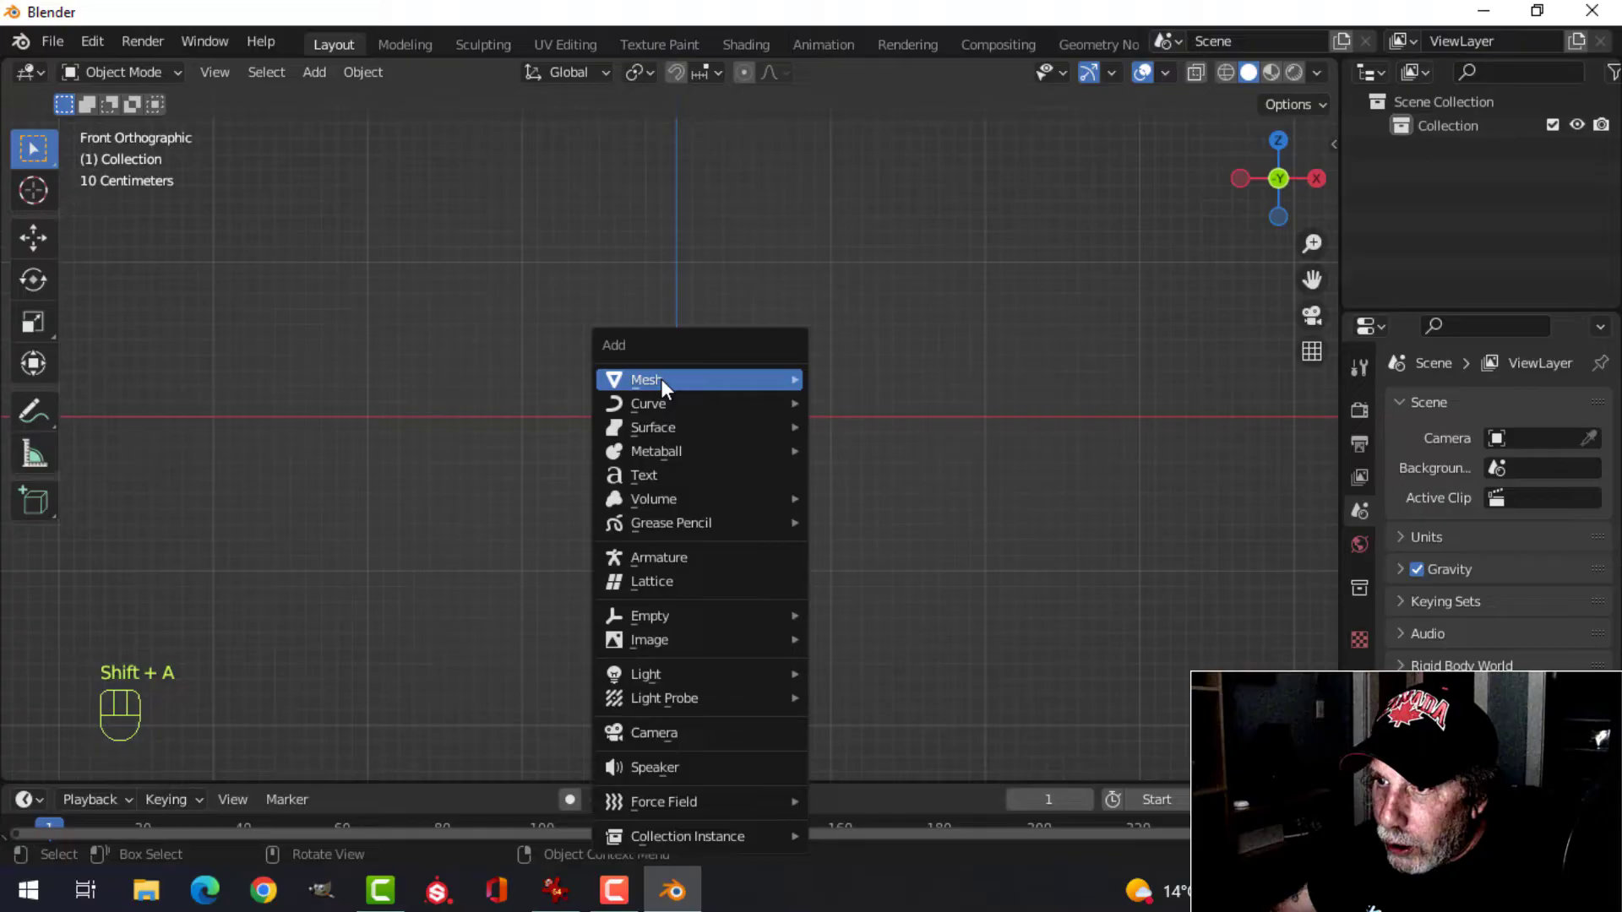
pyautogui.moveTo(661, 380)
pyautogui.click(877, 490)
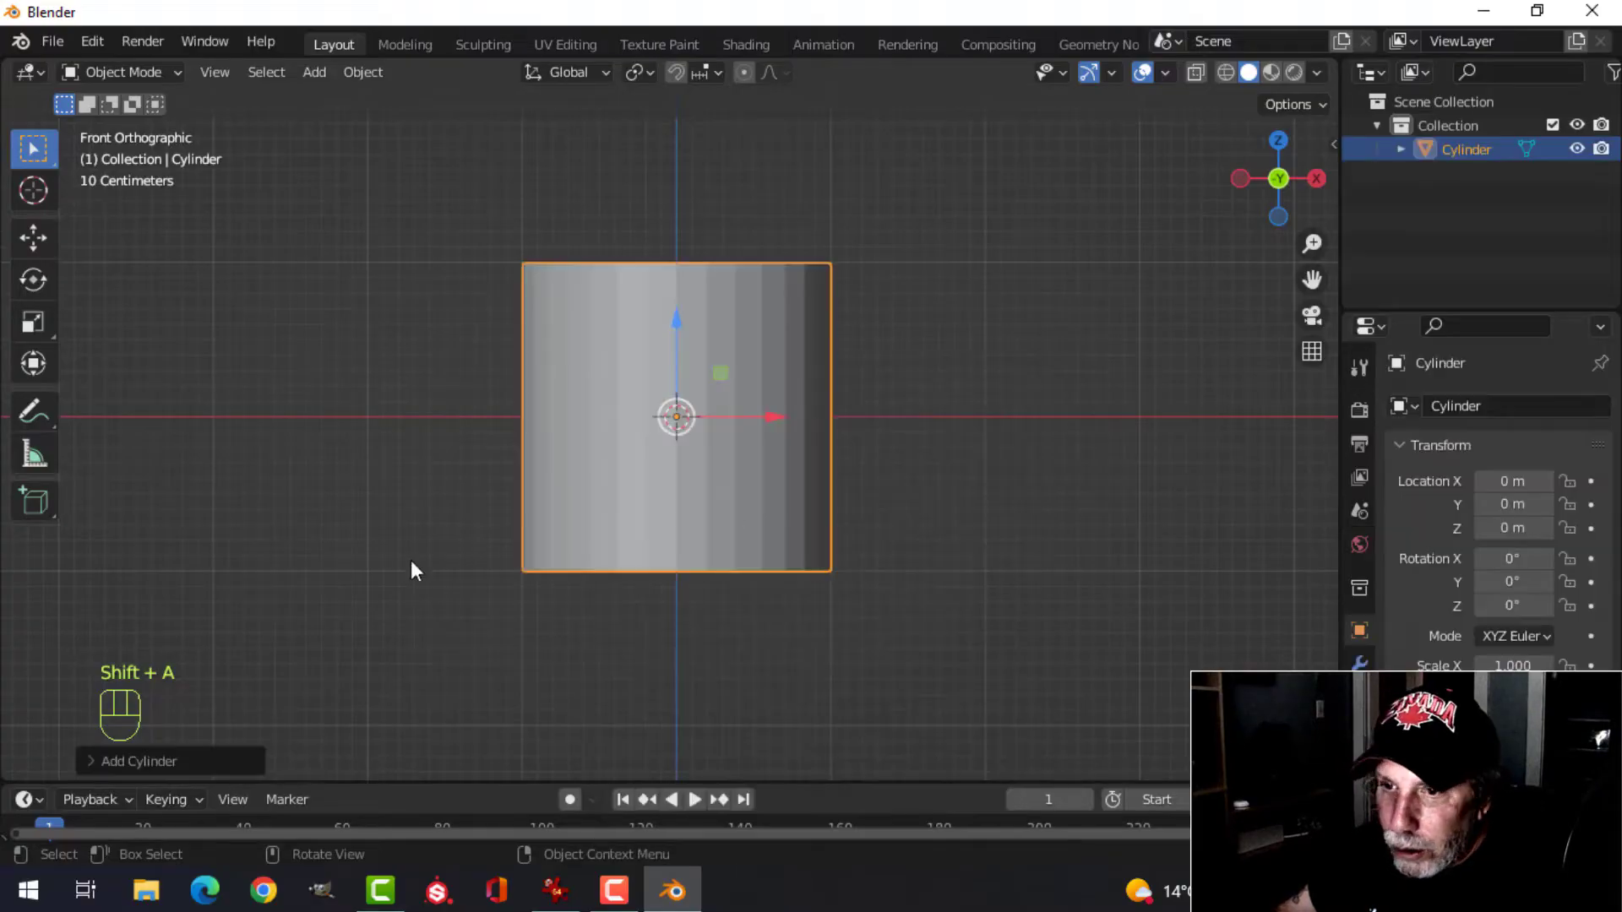
pyautogui.click(164, 764)
pyautogui.click(355, 474)
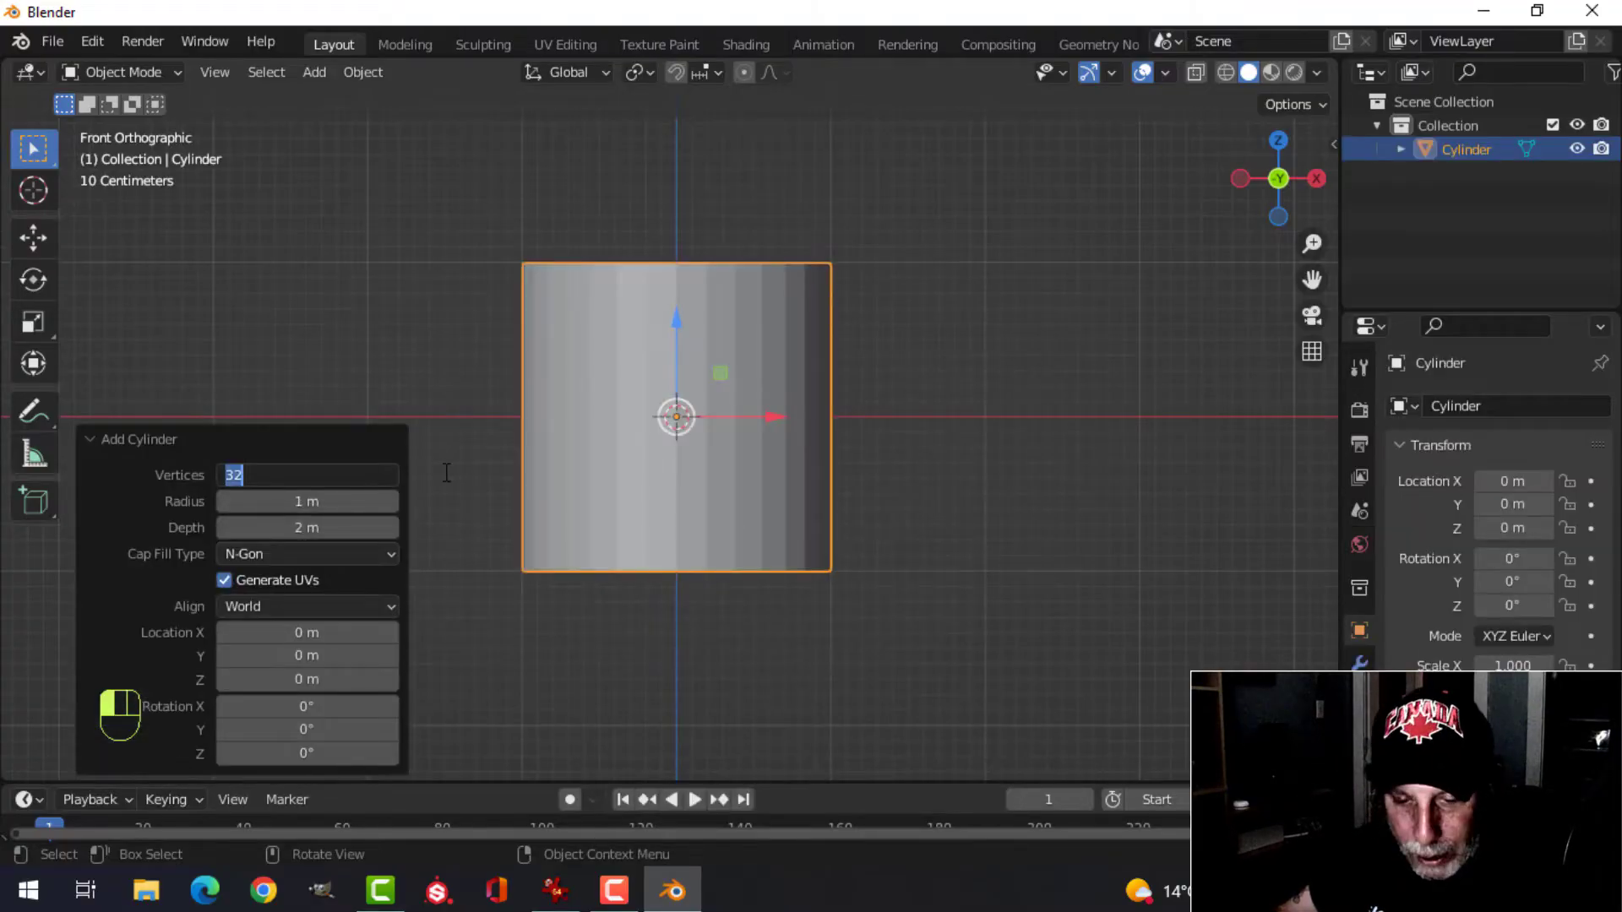
pyautogui.press('Return')
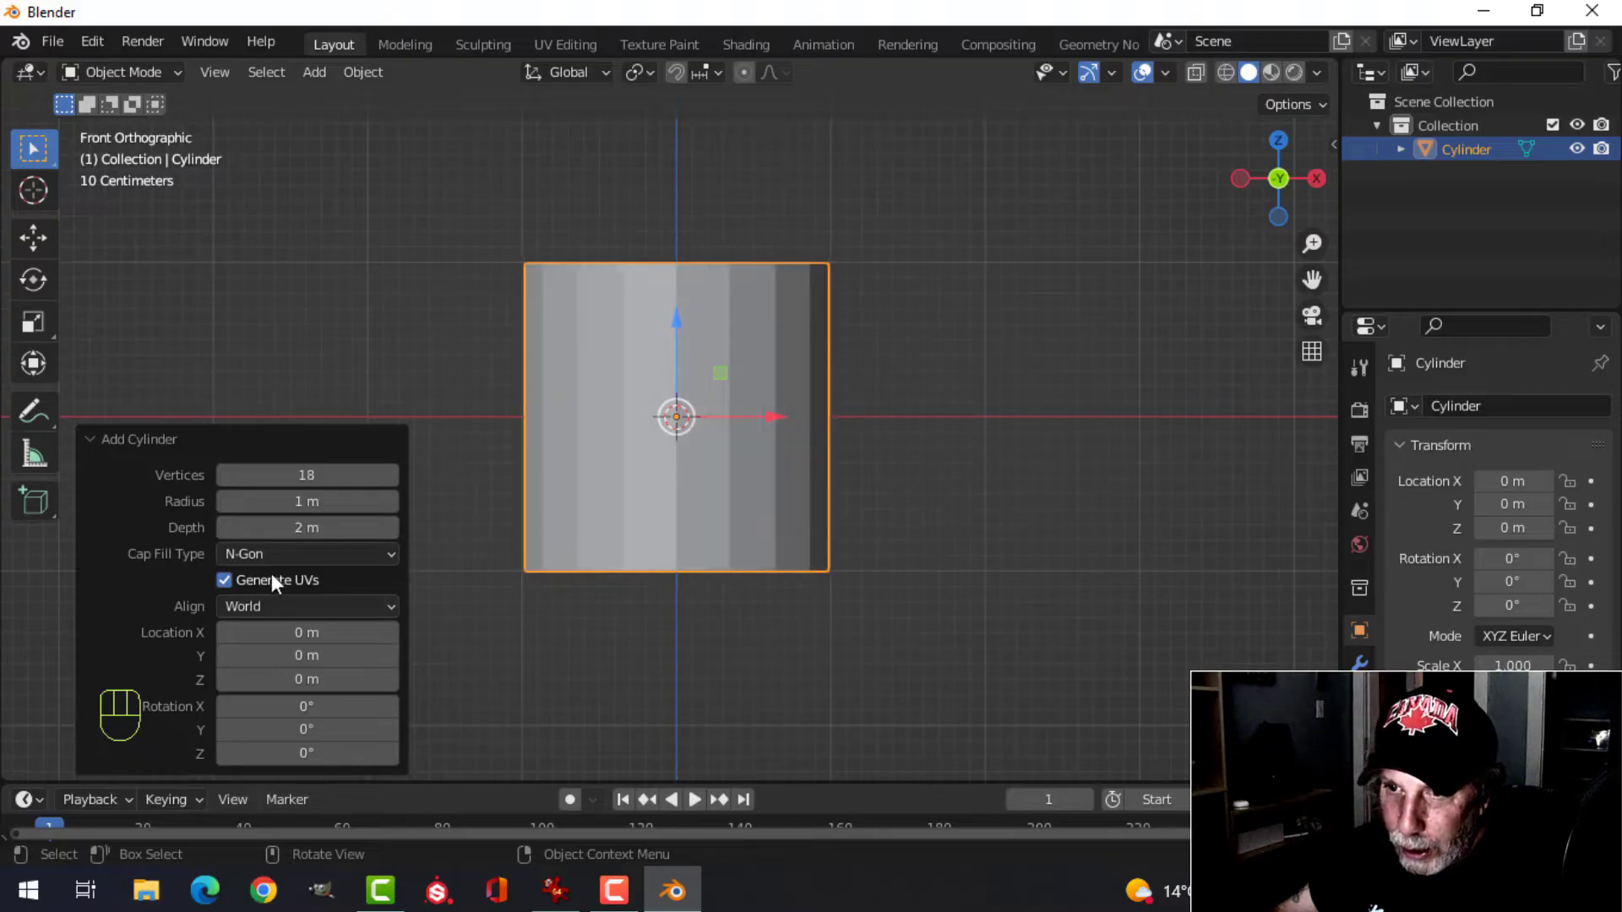
pyautogui.click(269, 551)
pyautogui.click(269, 576)
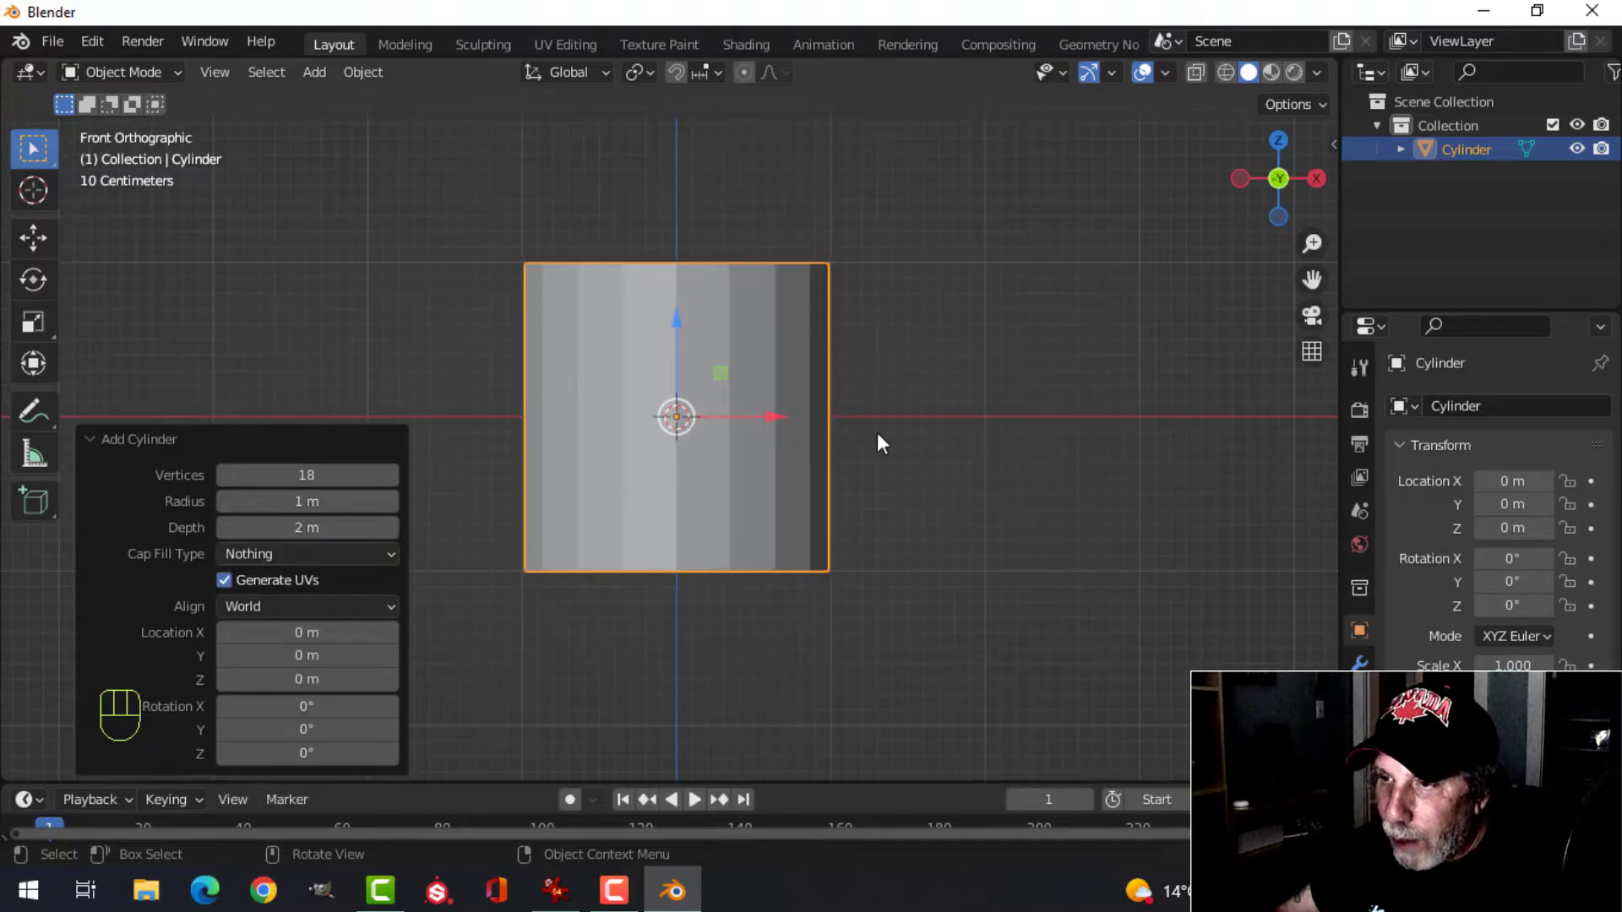
# Scale the cylinder's mesh in X and Y only to about half its width, leaving its height locked.
pyautogui.press('Tab')
pyautogui.press('s')
pyautogui.hotkey('shift', 'z')
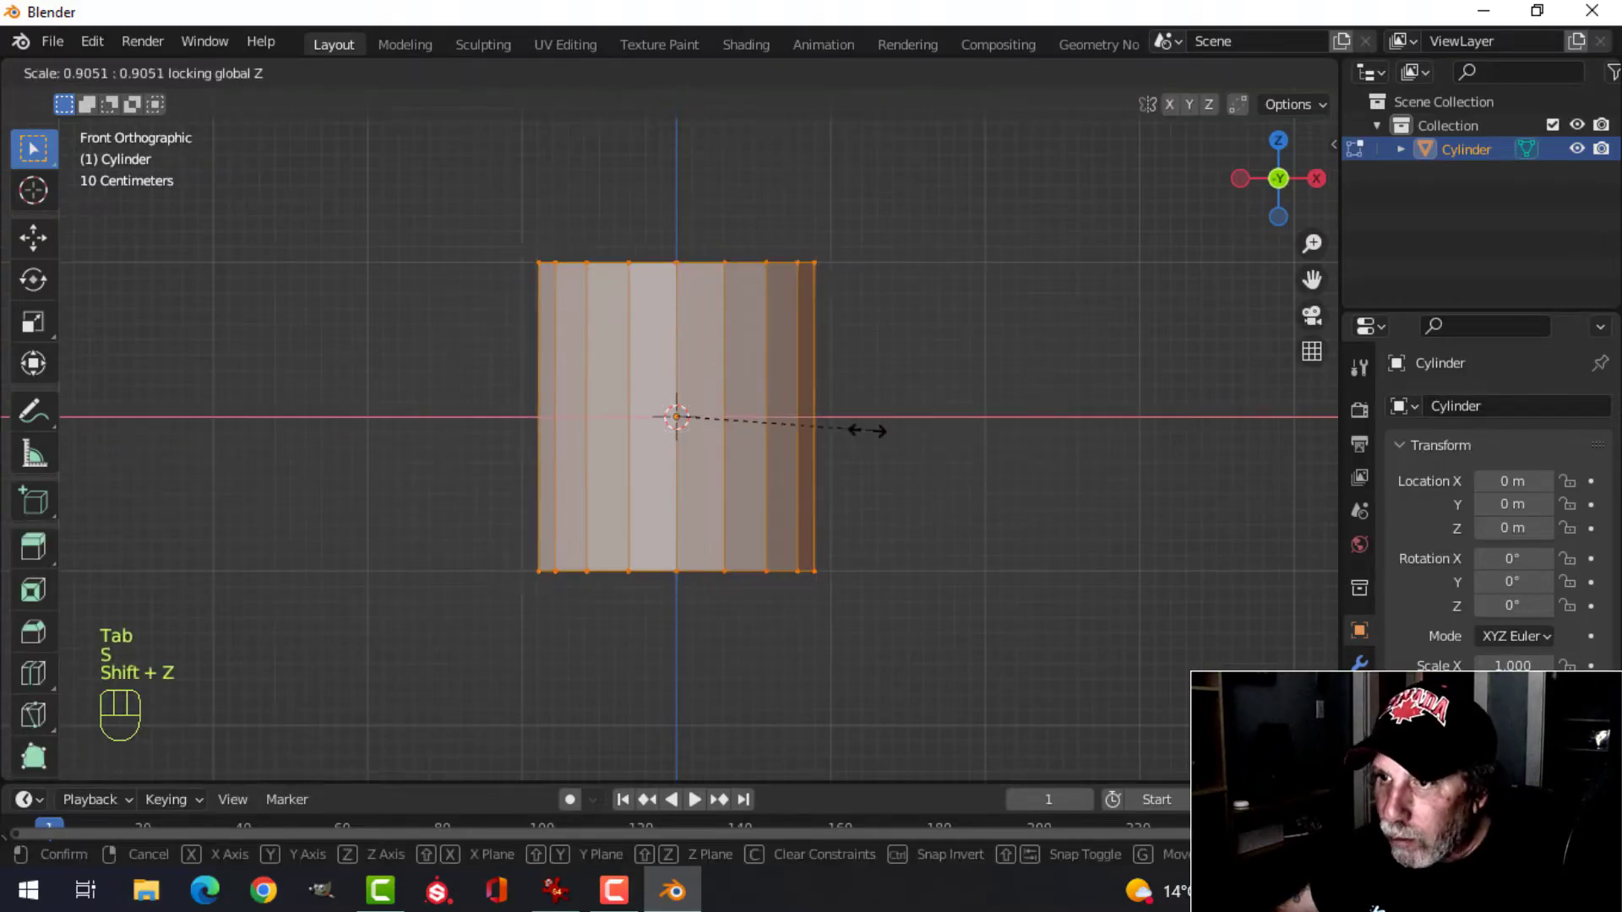
pyautogui.click(779, 431)
pyautogui.hotkey('alt', 'a')
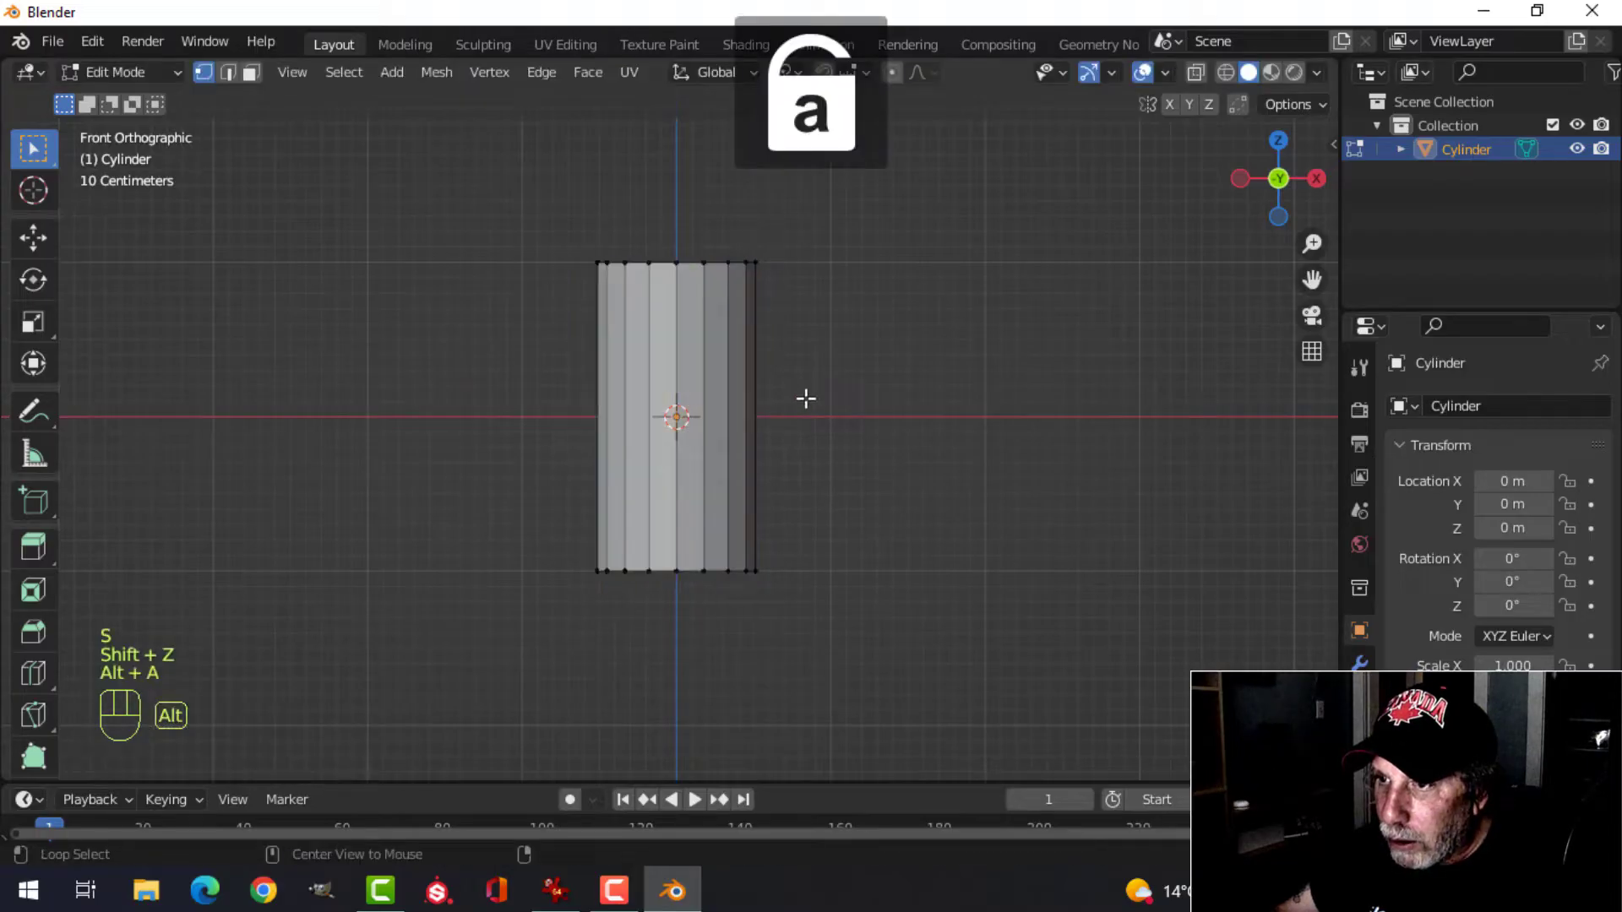
# Select the two middle vertices of the cylinder's top rim in wireframe and snap the 3D cursor to the selection.
pyautogui.scroll(3, 806, 399)
pyautogui.keyDown('shift'); pyautogui.moveTo(850, 401); pyautogui.dragTo(843, 530, button='middle'); pyautogui.keyUp('shift')
pyautogui.press('z')
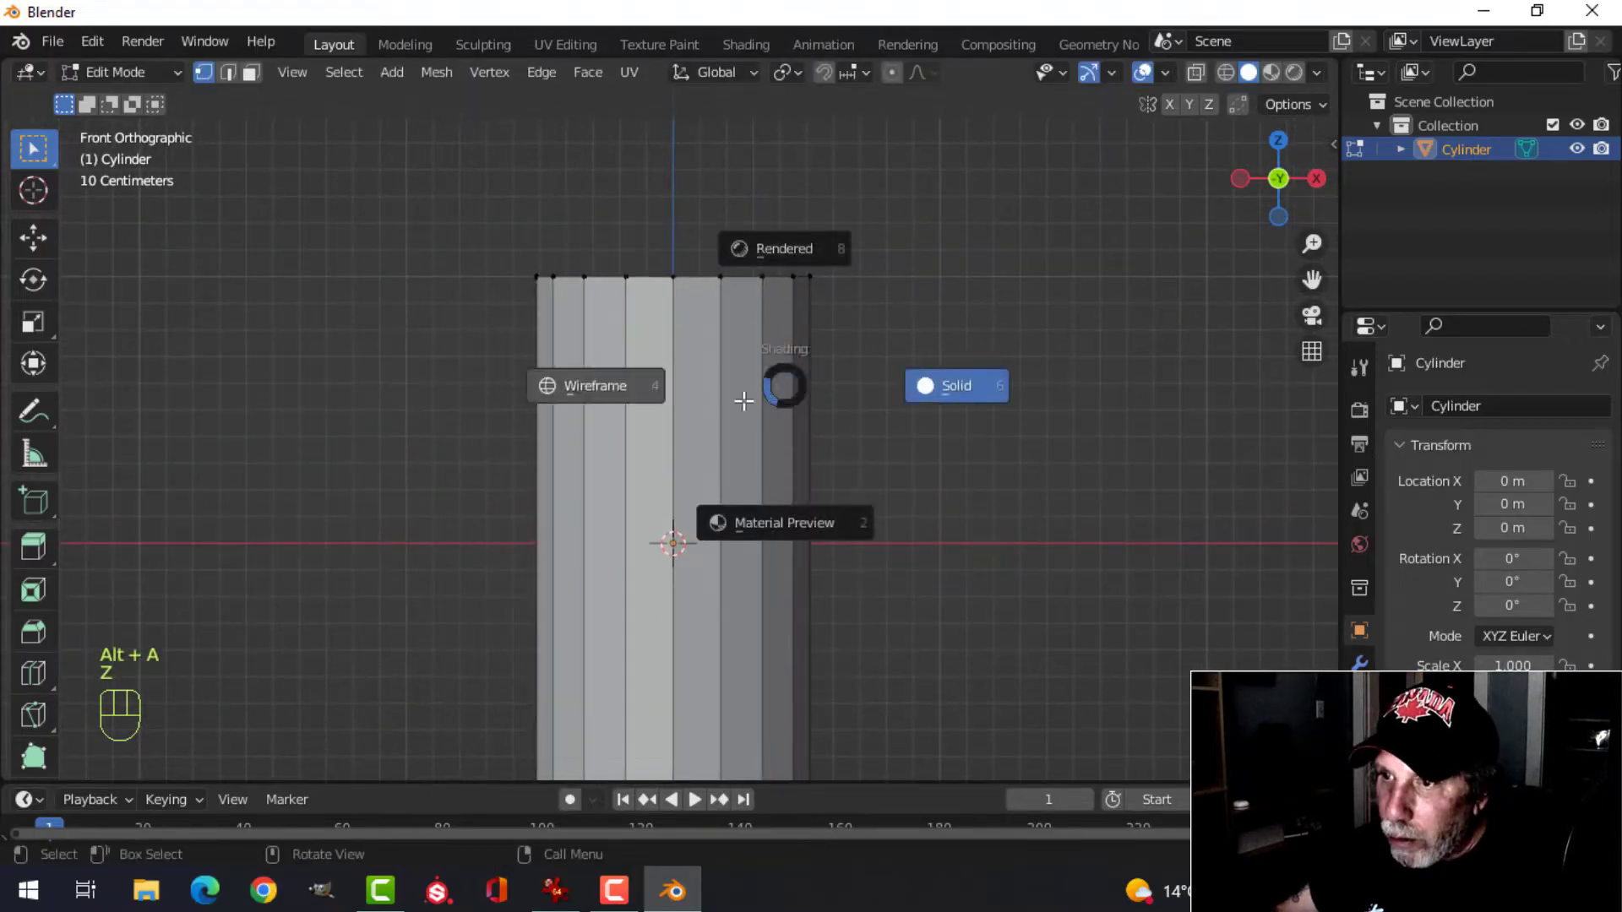
pyautogui.click(656, 381)
pyautogui.press('b')
pyautogui.moveTo(651, 244); pyautogui.dragTo(694, 310)
pyautogui.moveTo(695, 310); pyautogui.dragTo(866, 445, button='middle')
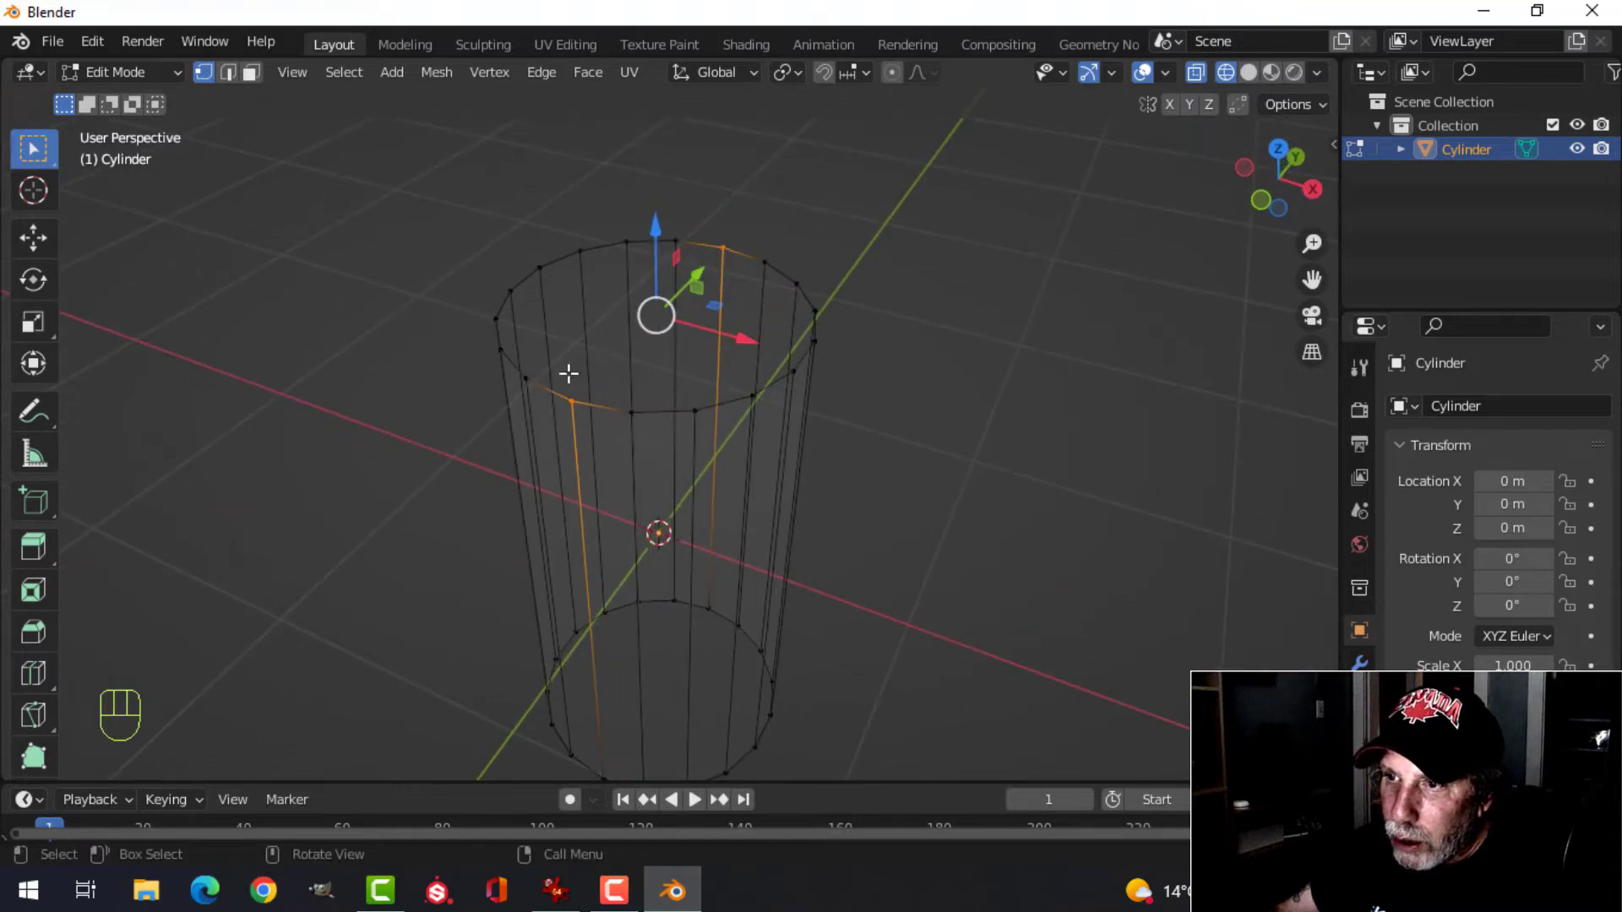
pyautogui.hotkey('shift', 's')
pyautogui.click(794, 470)
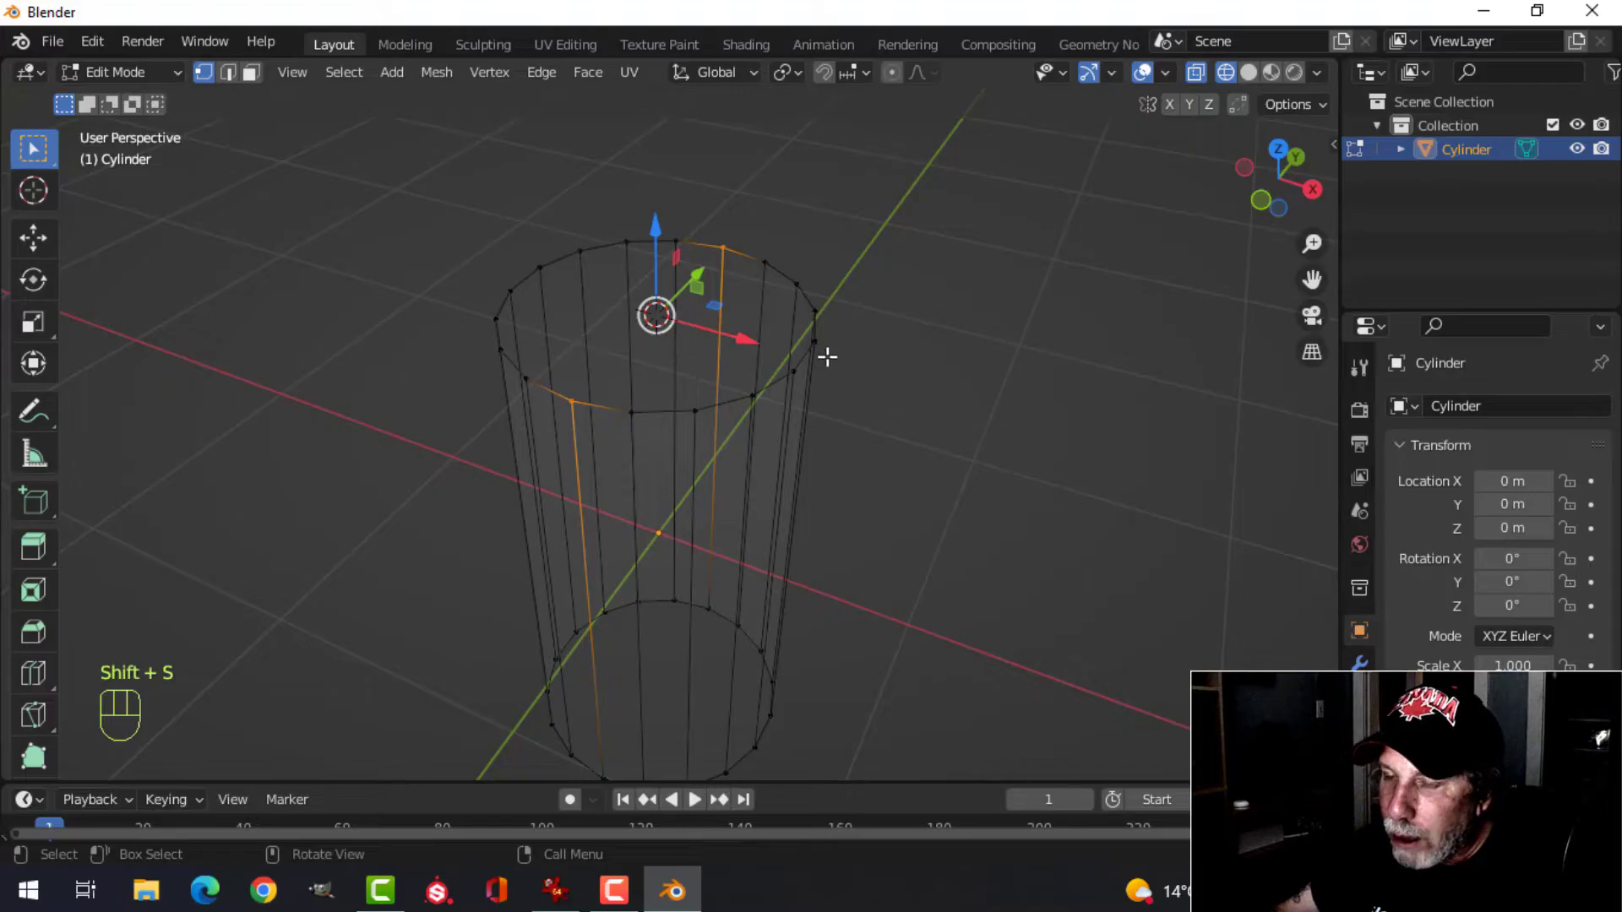
# Set the transform pivot point to 3D Cursor.
pyautogui.click(785, 72)
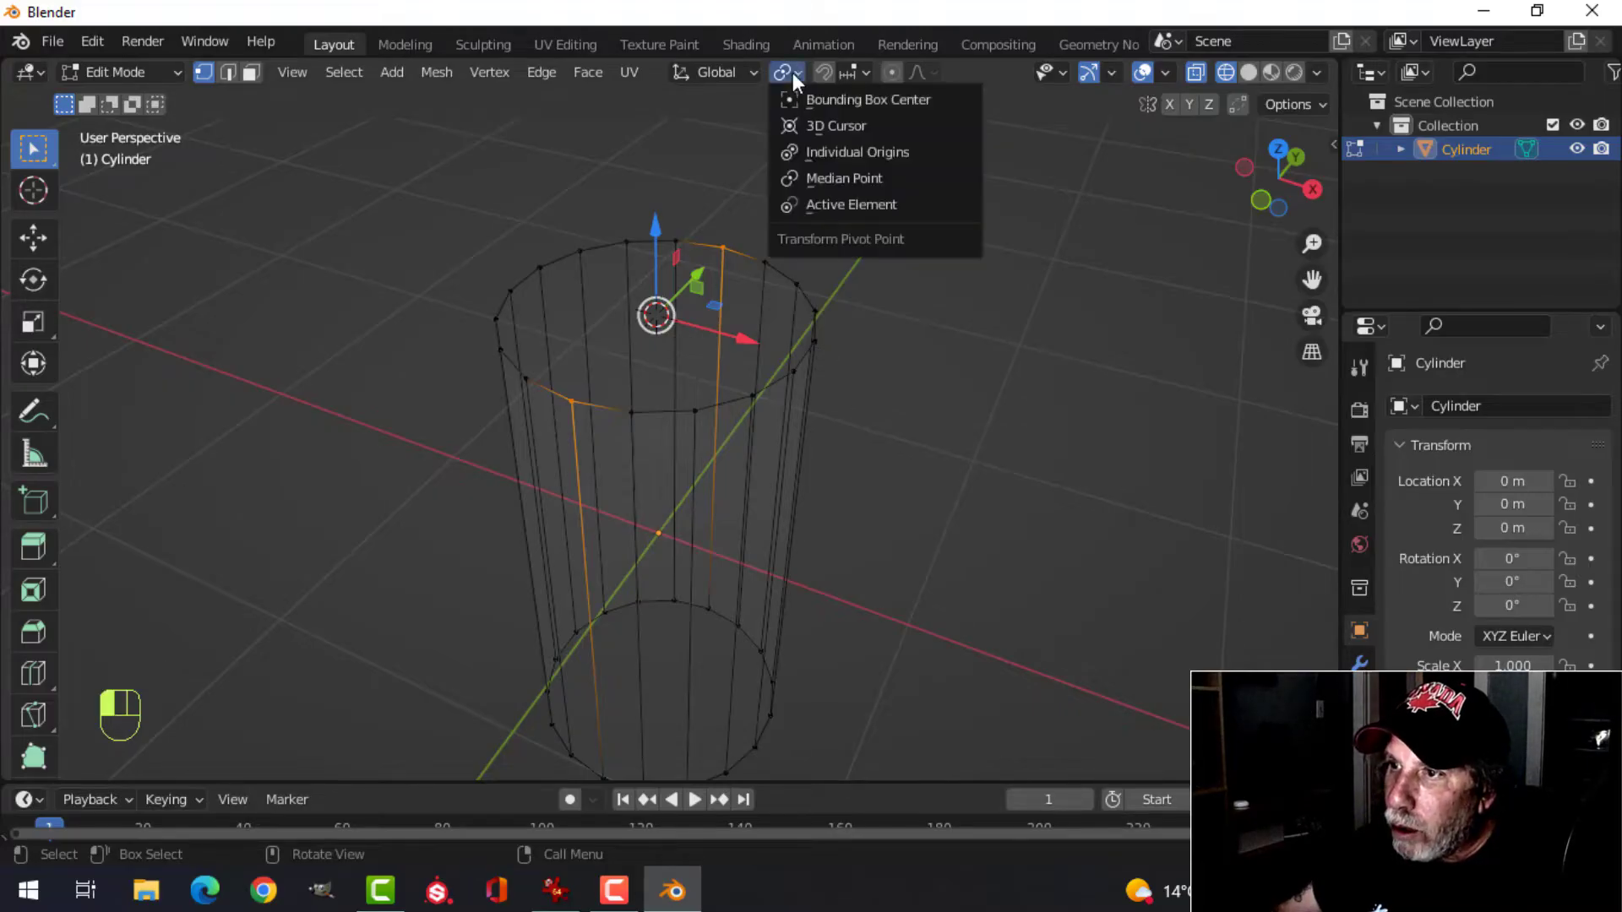
pyautogui.click(811, 125)
pyautogui.scroll(-2, 684, 350)
pyautogui.moveTo(693, 351); pyautogui.dragTo(764, 279, button='middle')
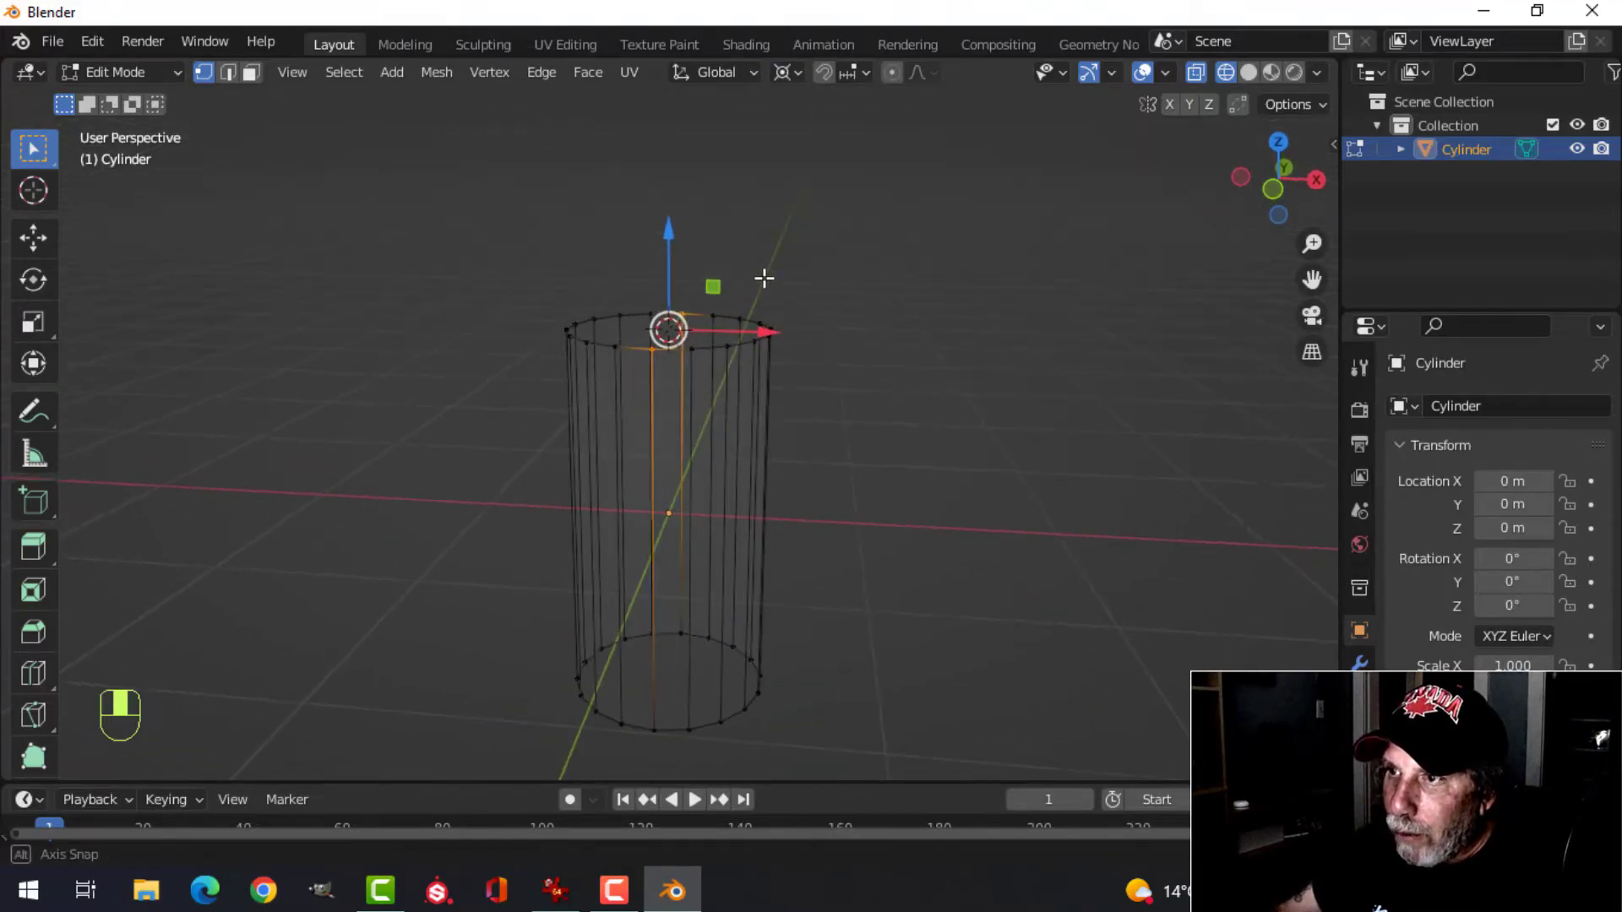
# Shear the +X half of the top rim, centre vertices included, downward with an offset of 1.
pyautogui.press('KP_1')
pyautogui.scroll(3, 765, 278)
pyautogui.hotkey('alt', 'a')
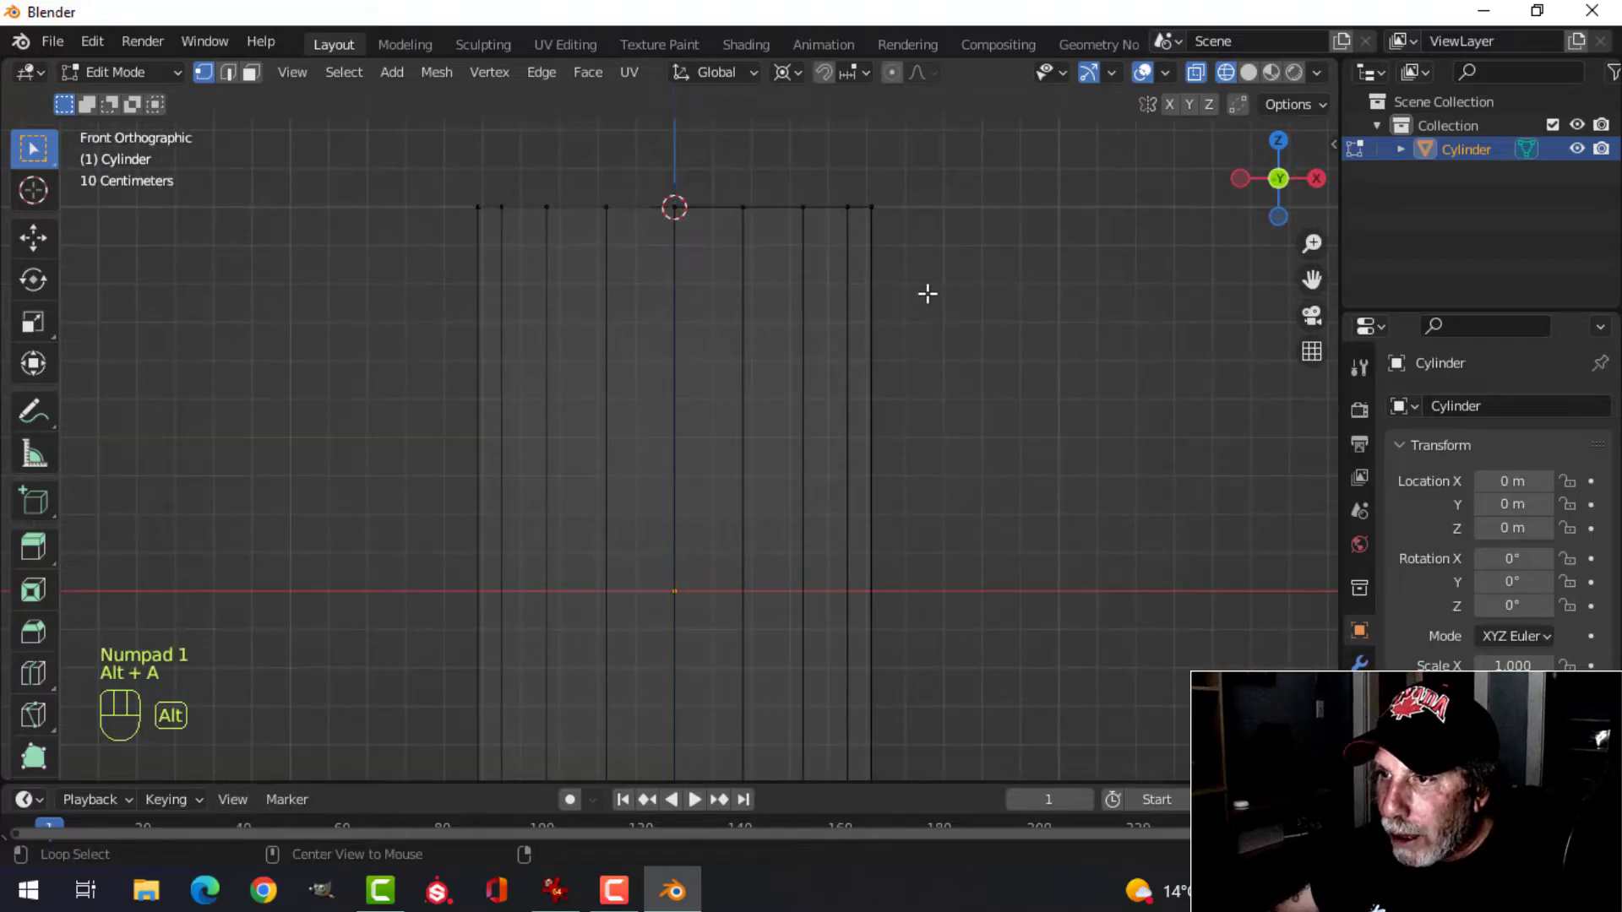
pyautogui.keyDown('shift'); pyautogui.moveTo(728, 226); pyautogui.dragTo(673, 308, button='middle'); pyautogui.keyUp('shift')
pyautogui.press('b')
pyautogui.moveTo(576, 235); pyautogui.dragTo(871, 316)
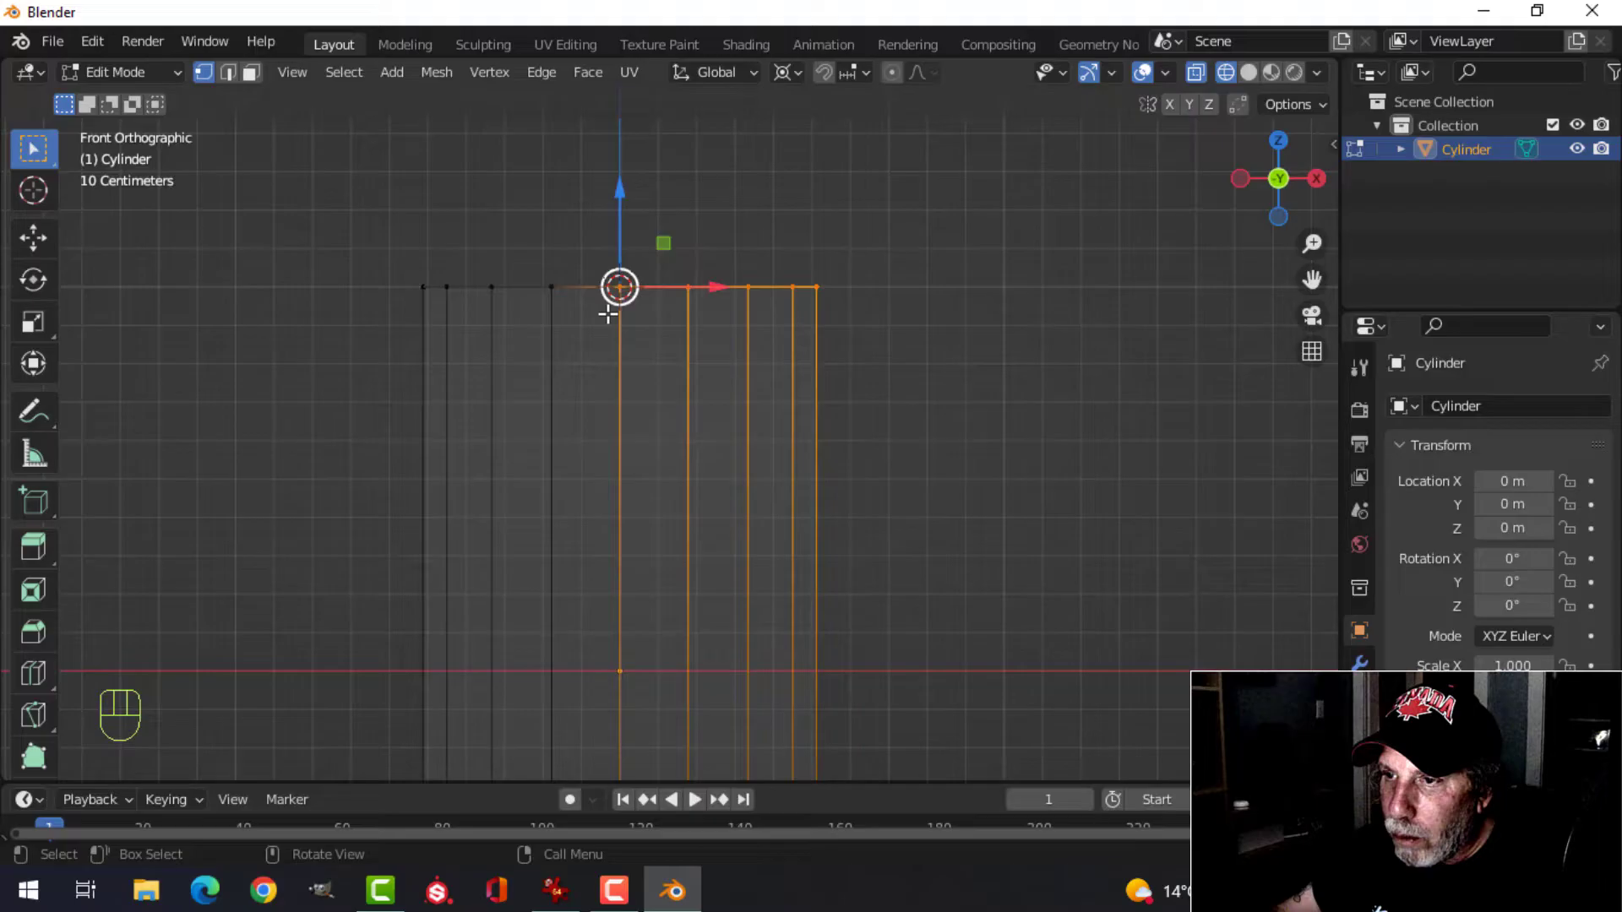
pyautogui.scroll(-3, 763, 425)
pyautogui.keyDown('shift'); pyautogui.moveTo(687, 489); pyautogui.dragTo(648, 372, button='middle'); pyautogui.keyUp('shift')
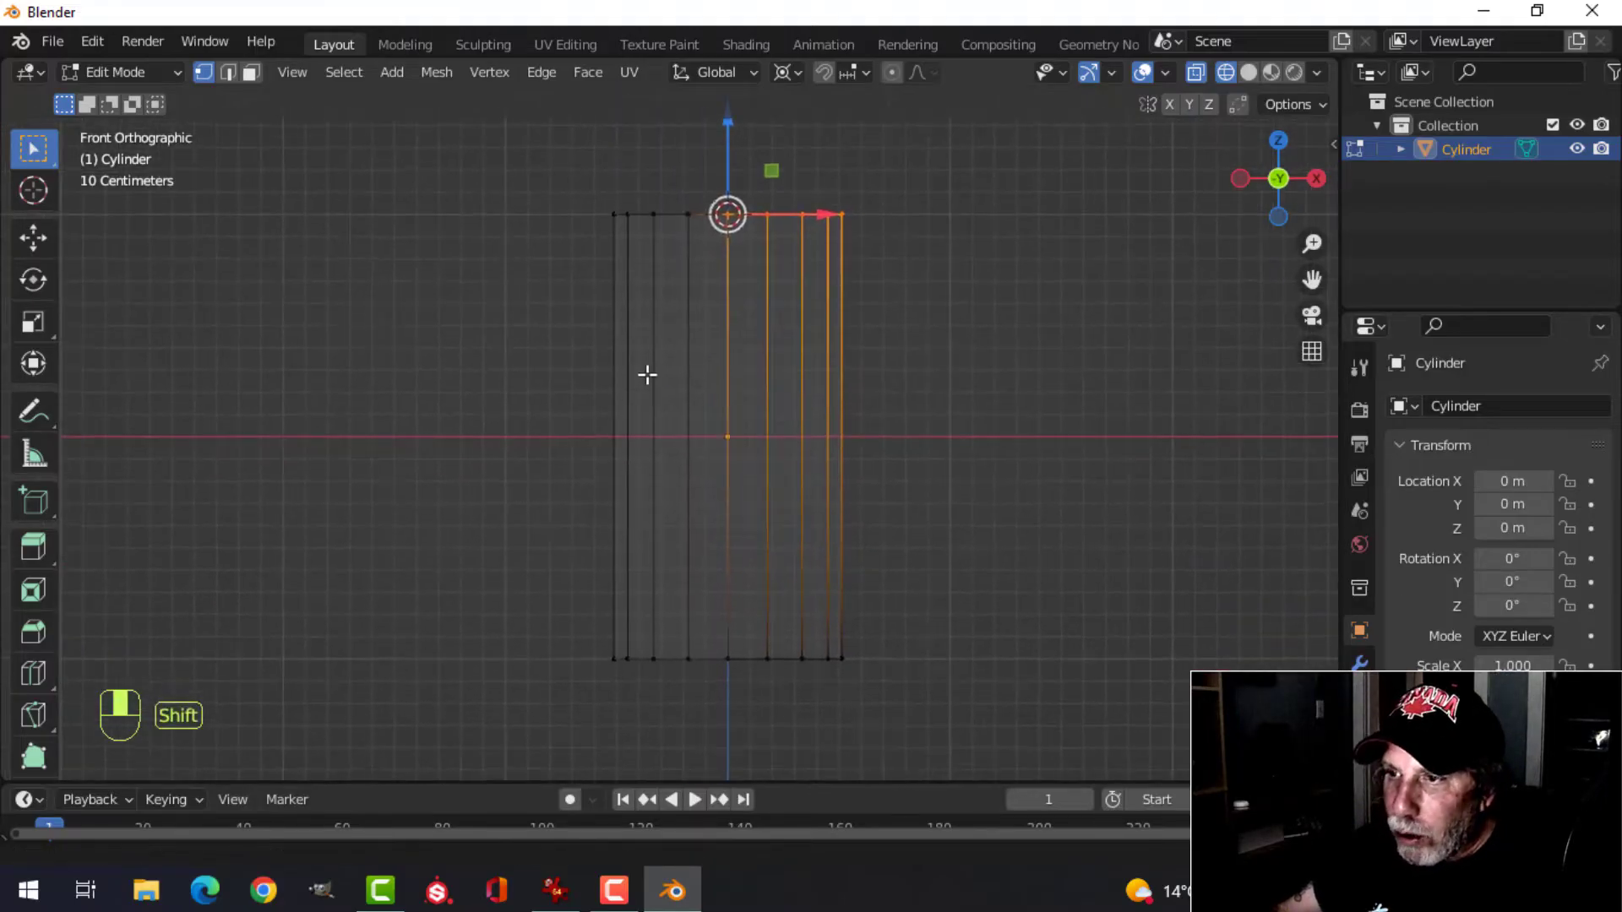
pyautogui.scroll(-5, 37, 555)
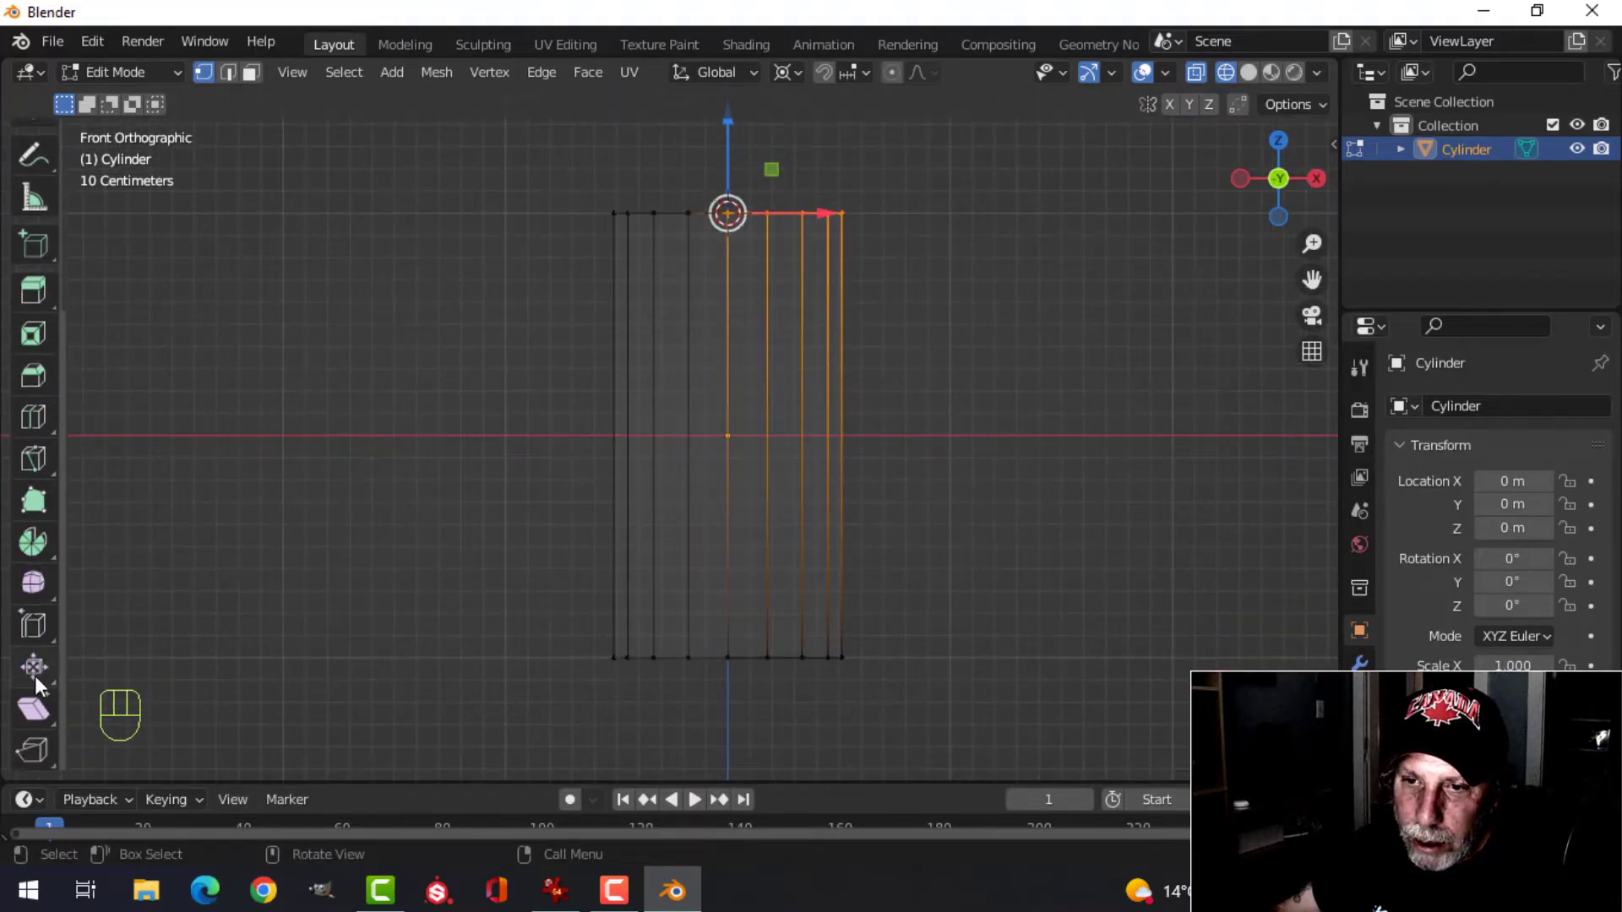
pyautogui.click(34, 715)
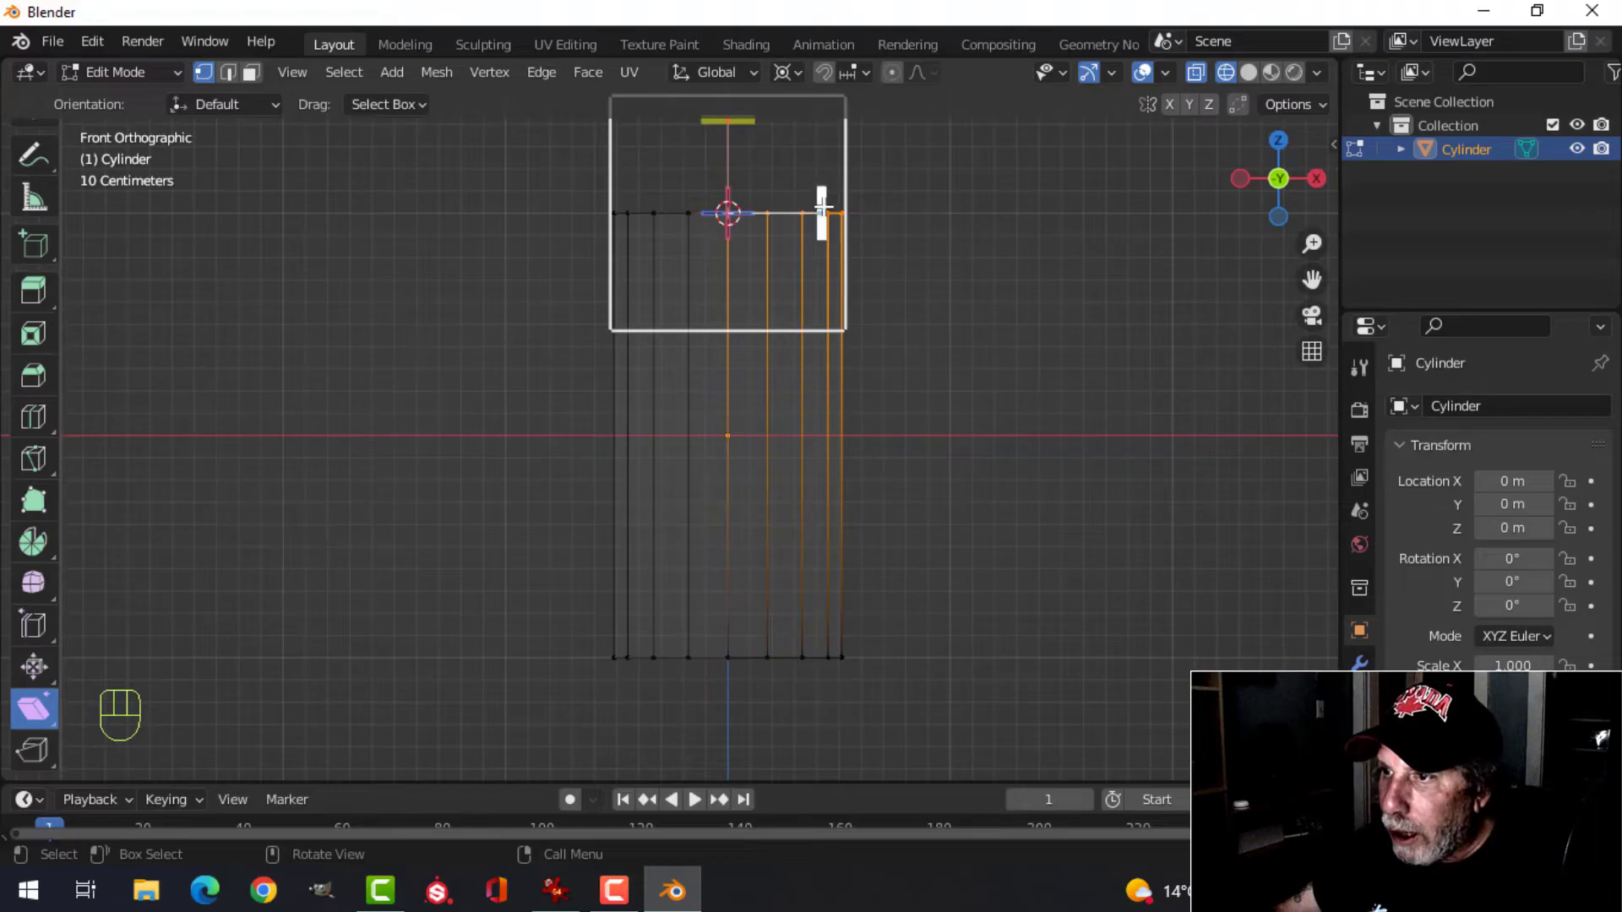
pyautogui.moveTo(826, 206); pyautogui.dragTo(821, 249)
pyautogui.moveTo(800, 365); pyautogui.dragTo(815, 203)
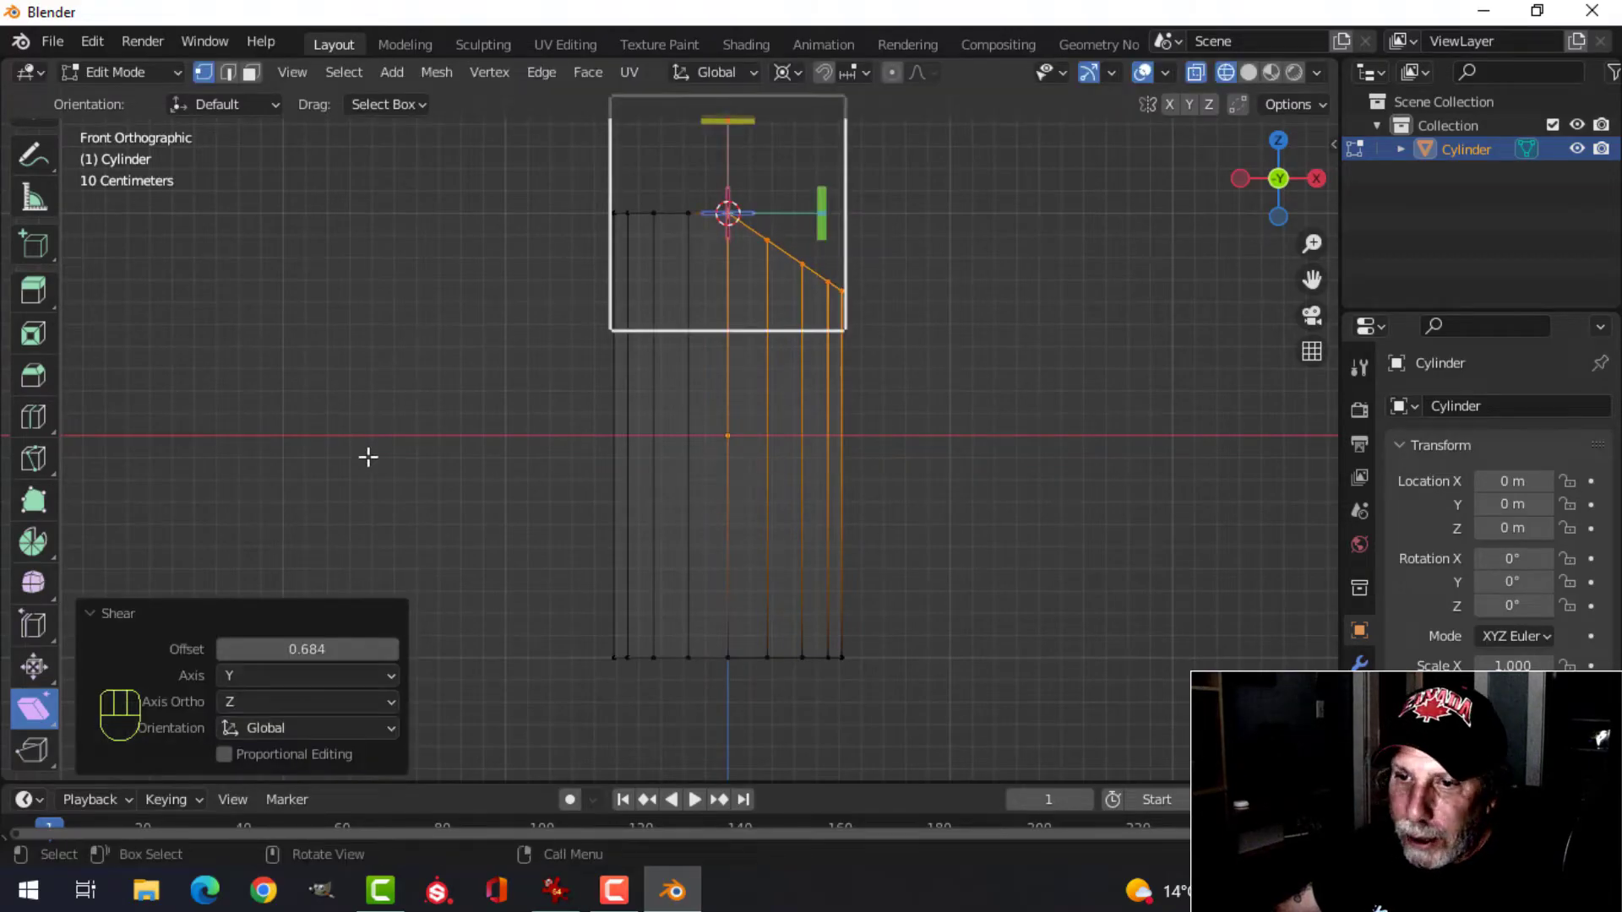
pyautogui.click(307, 649)
pyautogui.write('1')
pyautogui.press('Return')
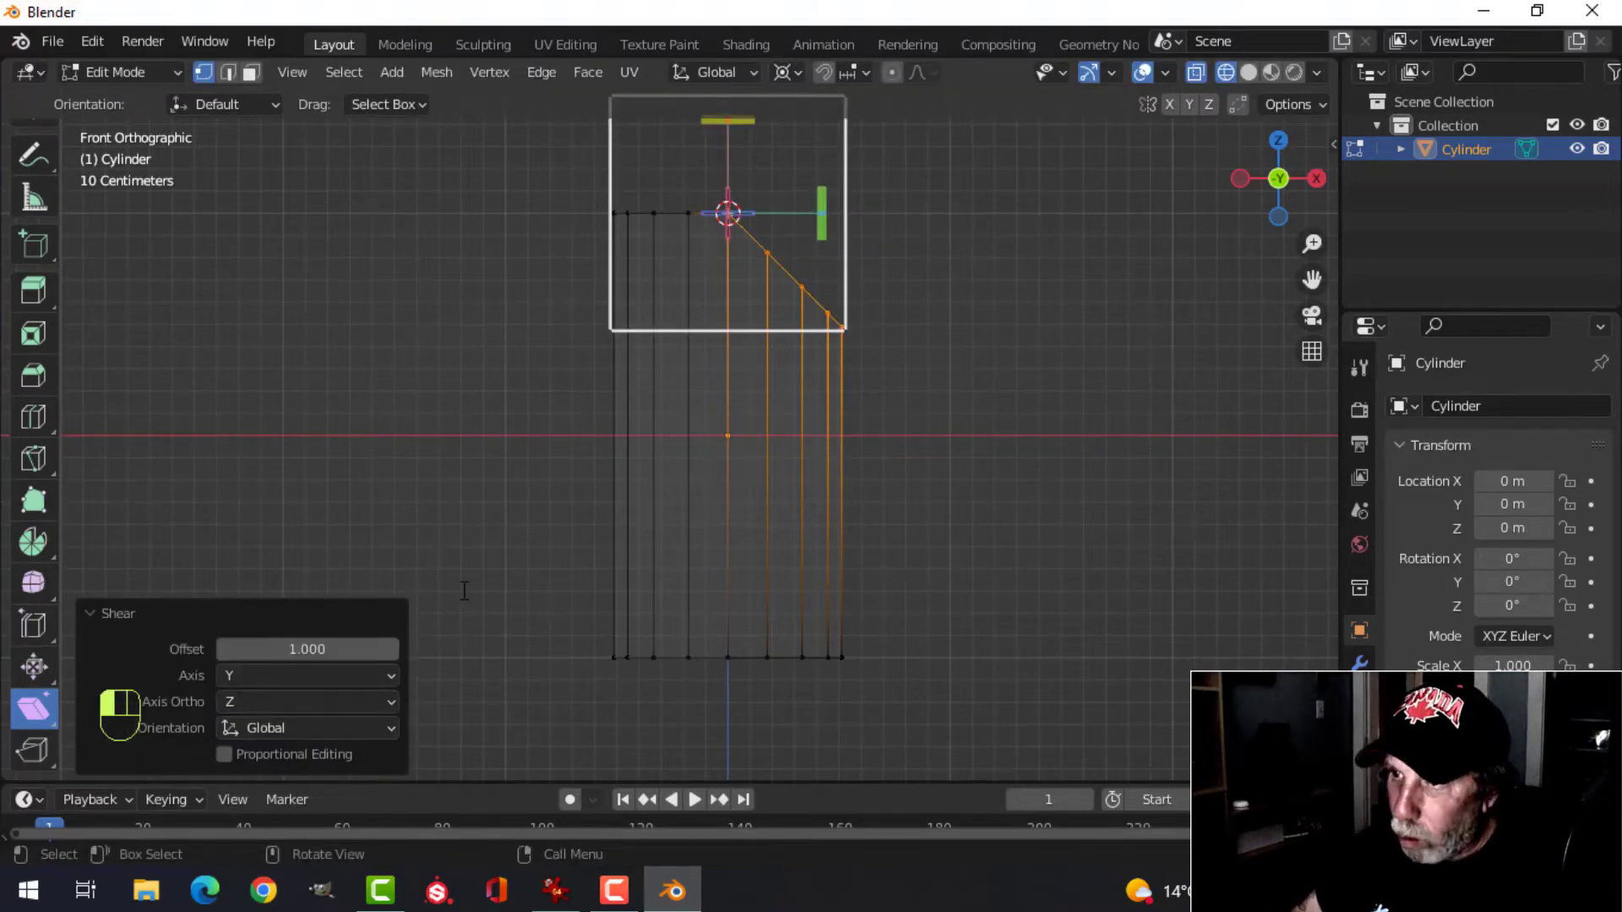
pyautogui.scroll(-1, 763, 322)
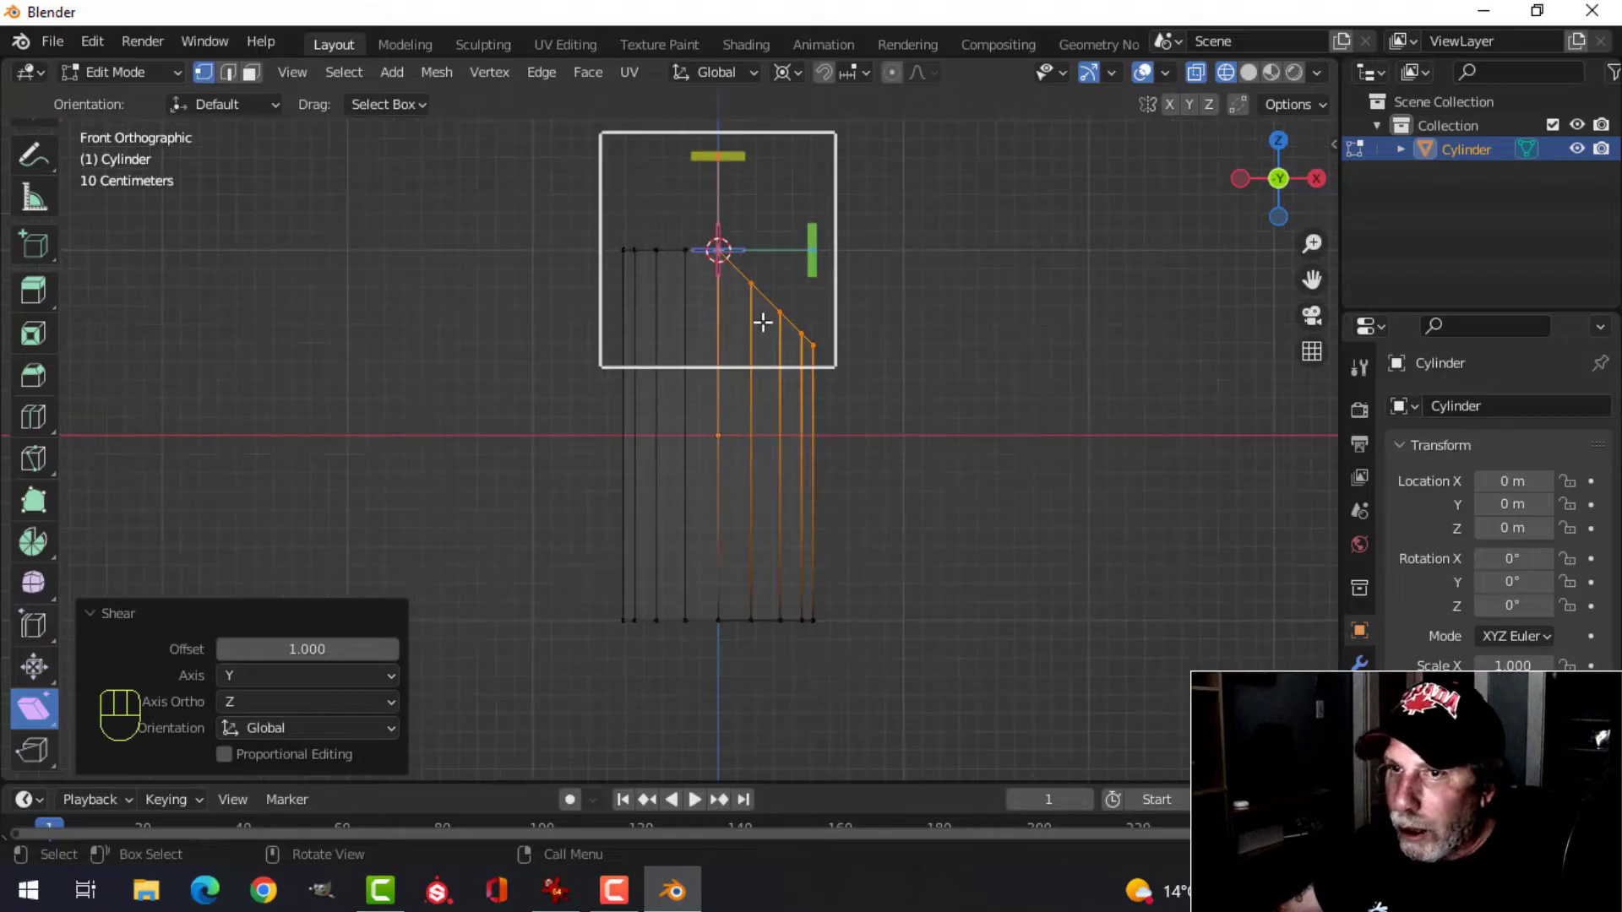
# Switch to the Move tool, then duplicate the whole mesh and rotate the copy 180° about the X axis.
pyautogui.scroll(5, 42, 212)
pyautogui.click(34, 219)
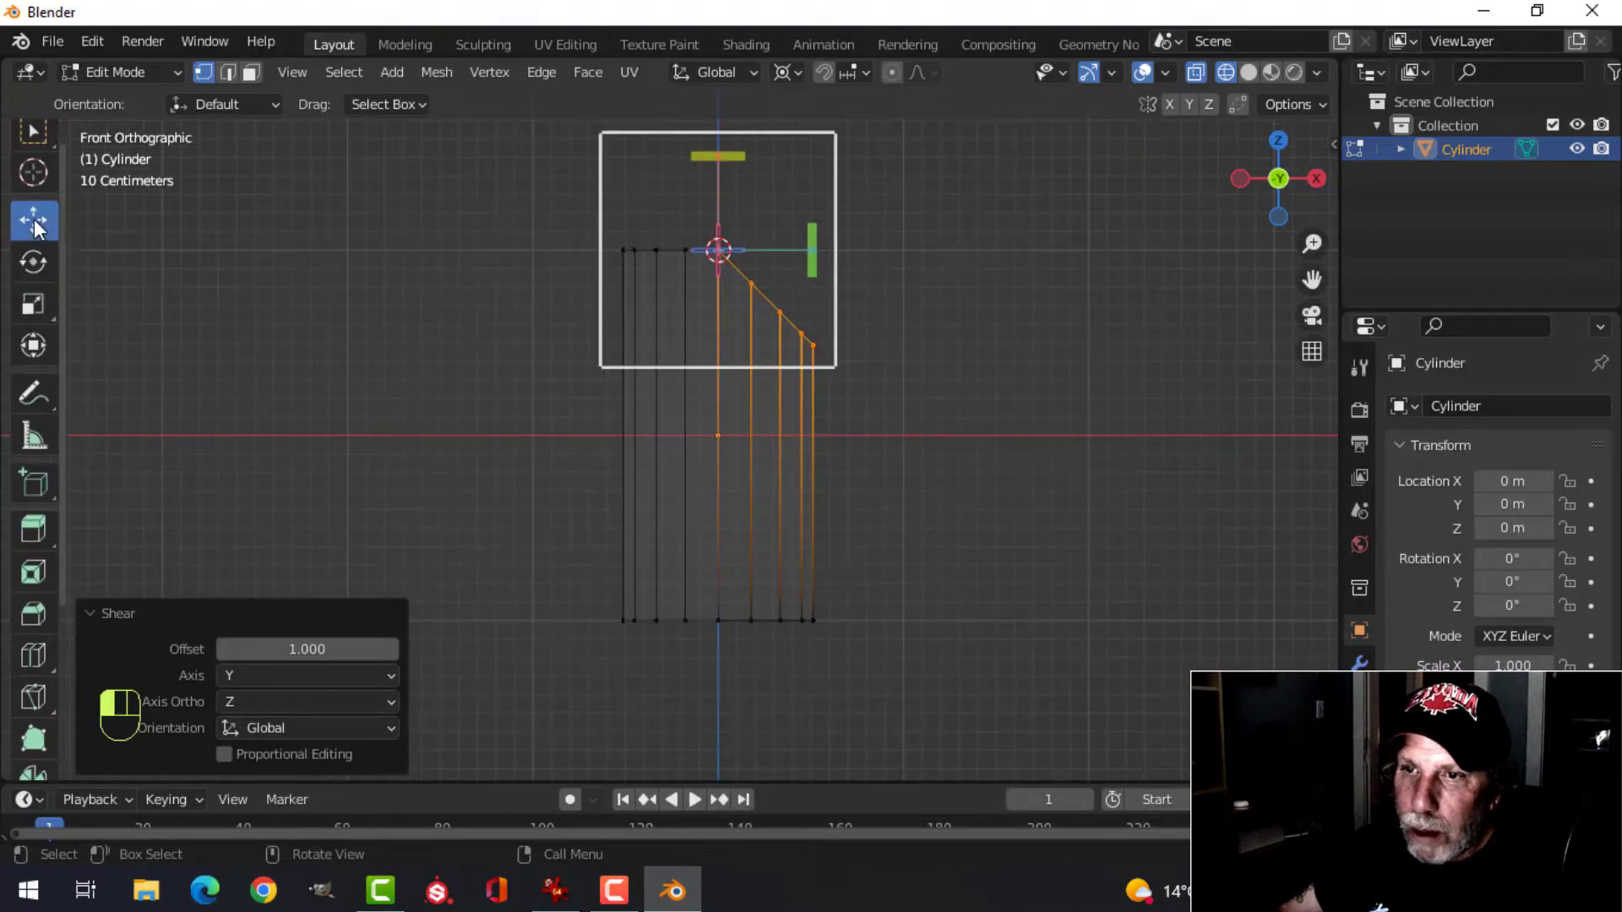
pyautogui.scroll(2, 894, 380)
pyautogui.press('a')
pyautogui.scroll(-4, 916, 366)
pyautogui.keyDown('shift'); pyautogui.moveTo(916, 366); pyautogui.dragTo(902, 400, button='middle'); pyautogui.keyUp('shift')
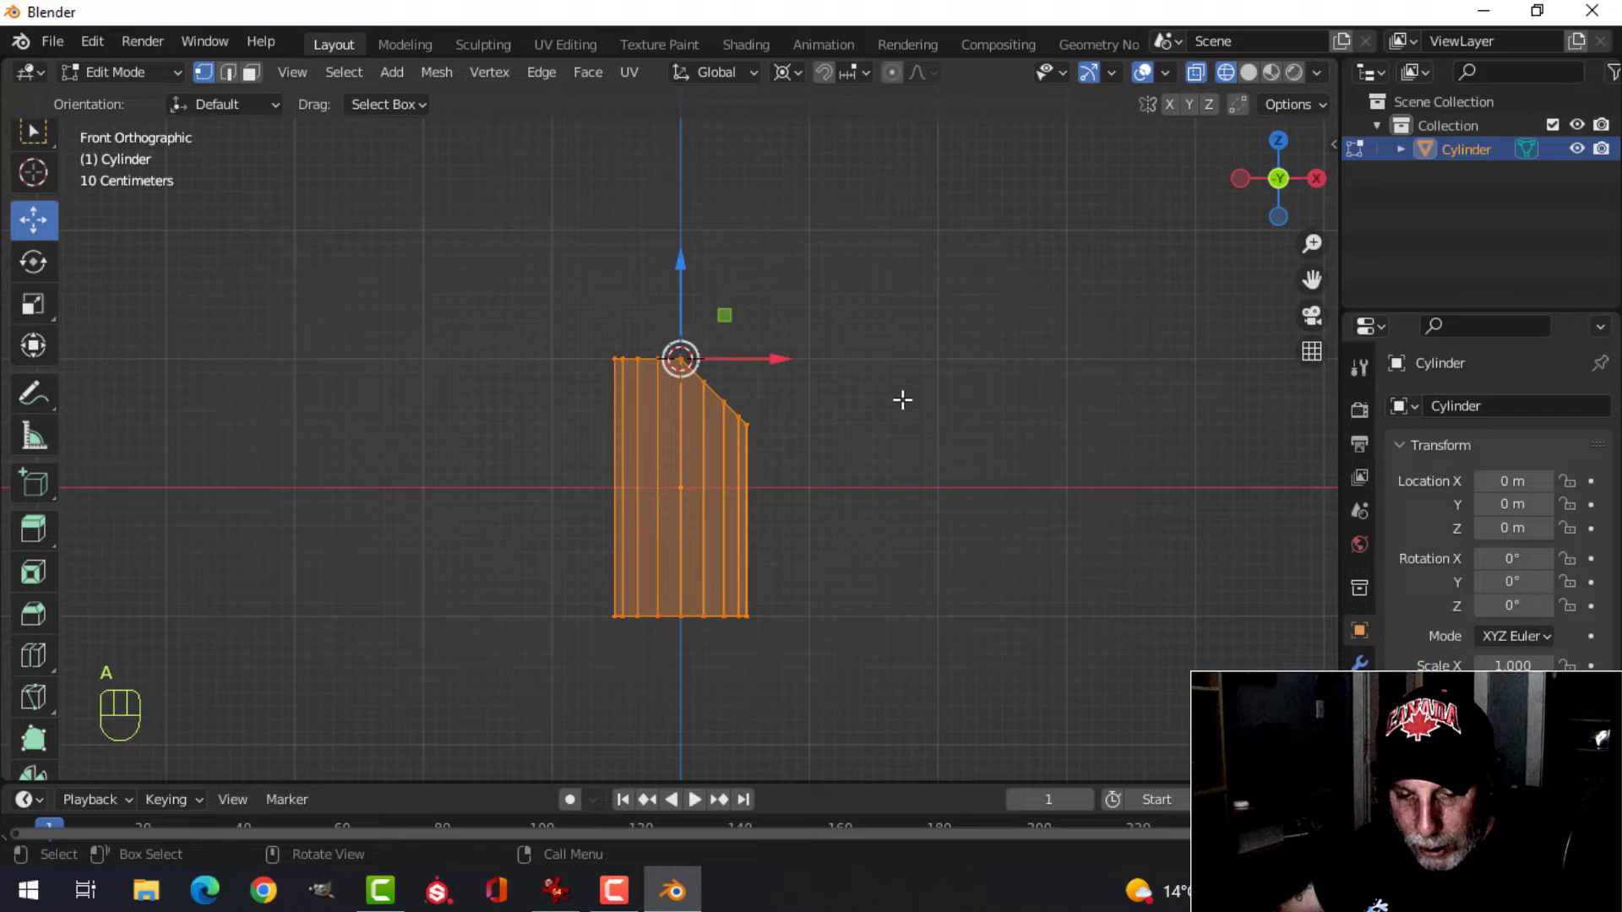
pyautogui.hotkey('shift', 'd')
pyautogui.write('rx1')
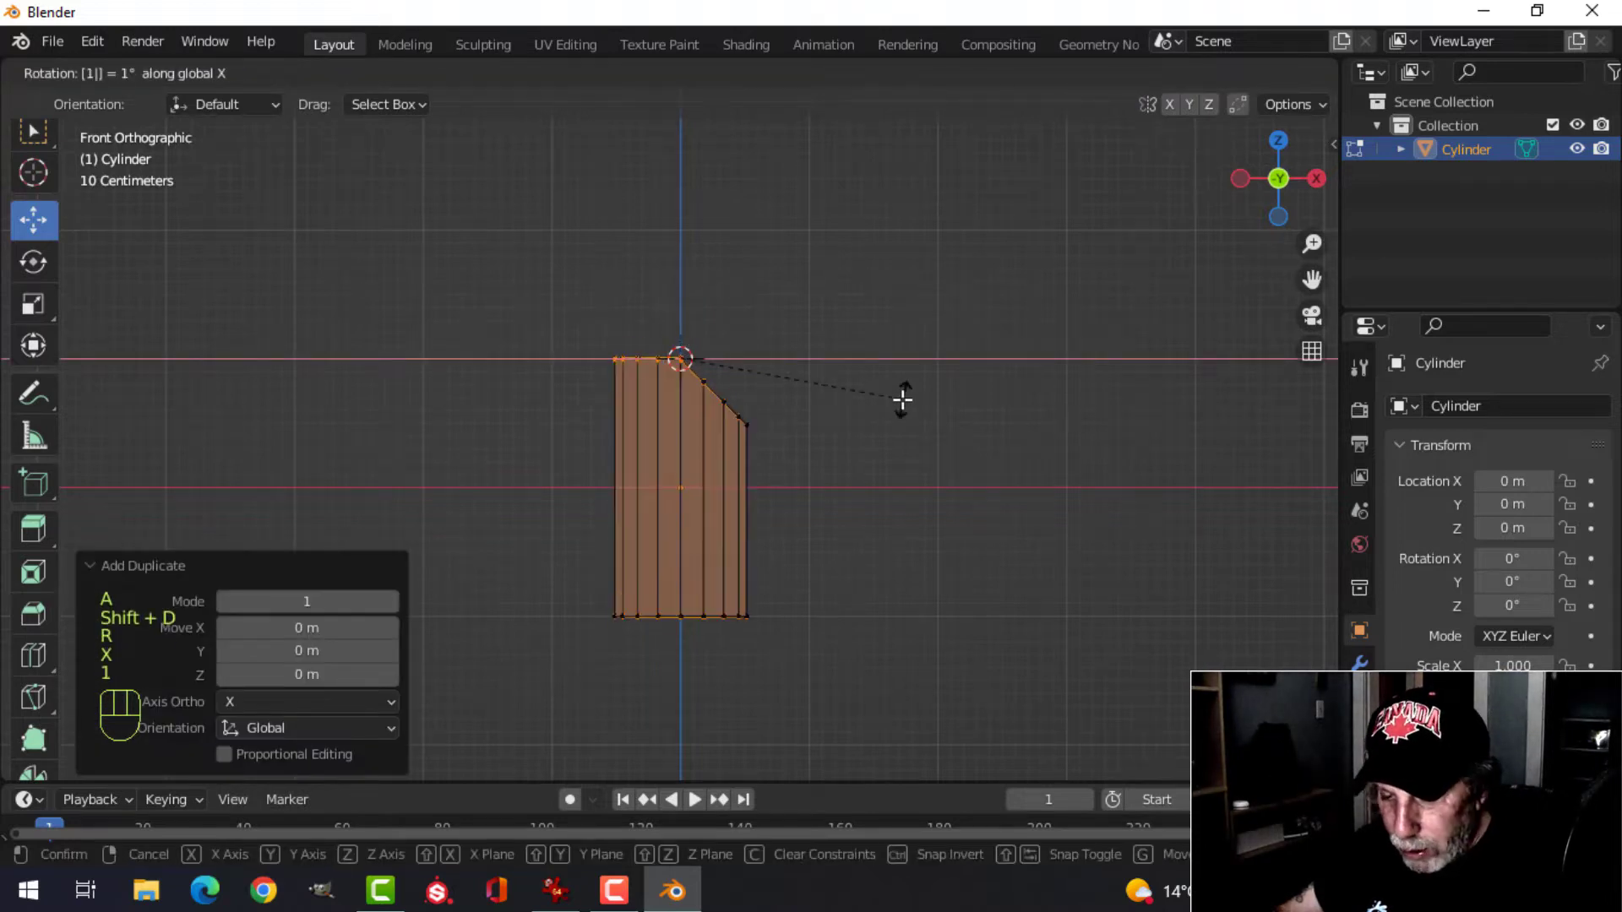
pyautogui.write('80')
pyautogui.click(898, 399)
# Merge all vertices of the two halves by distance.
pyautogui.scroll(-3, 884, 413)
pyautogui.press('a')
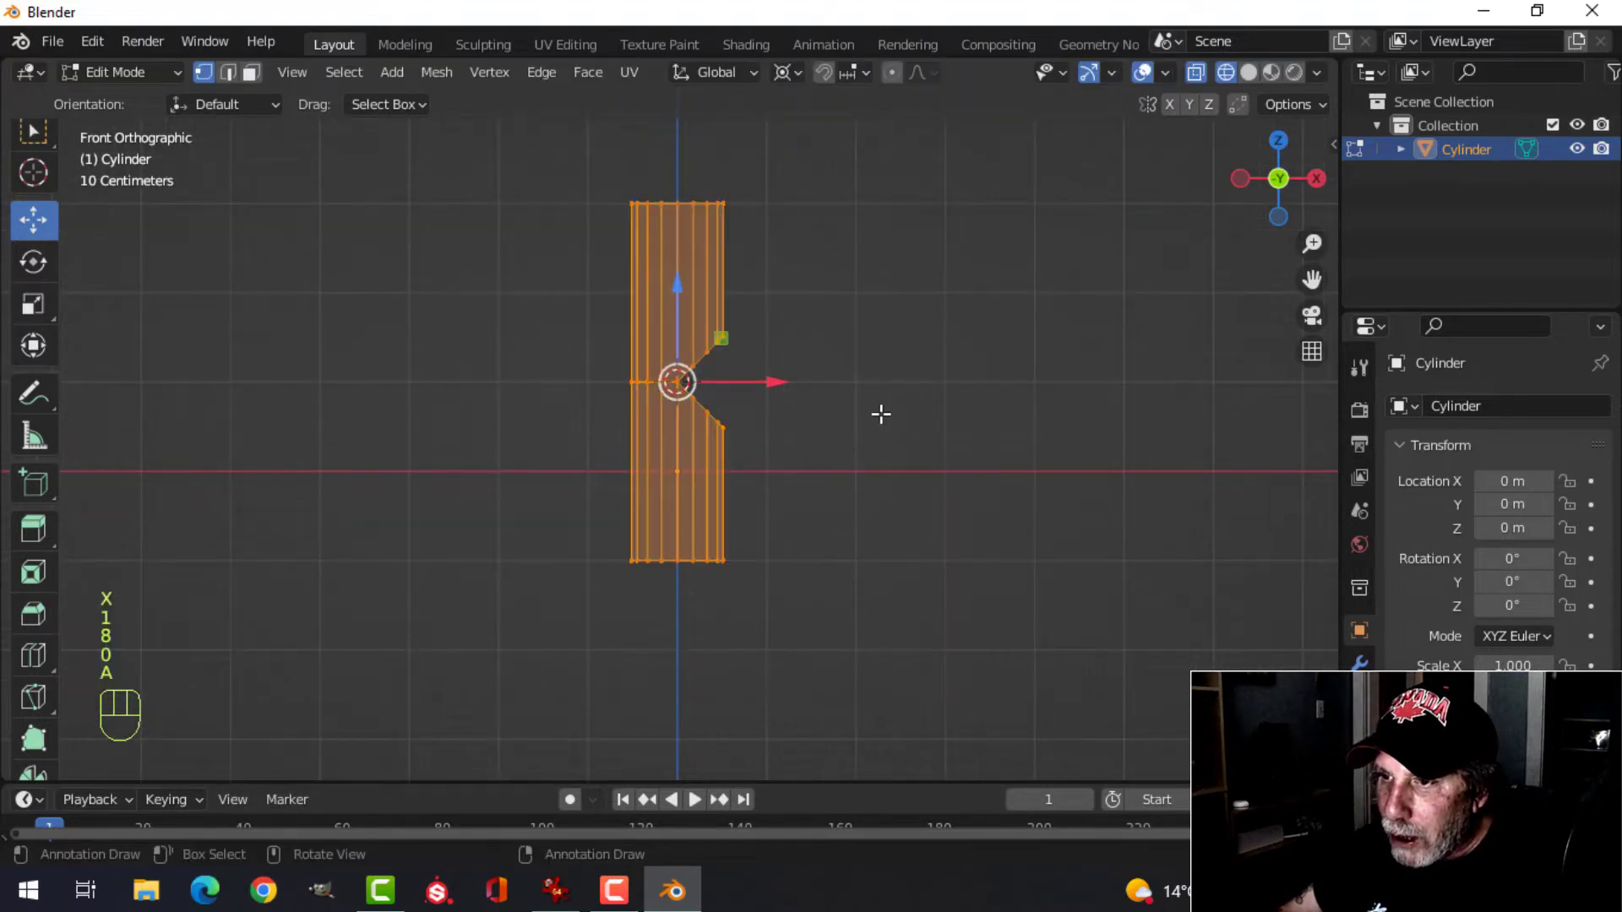
pyautogui.press('m')
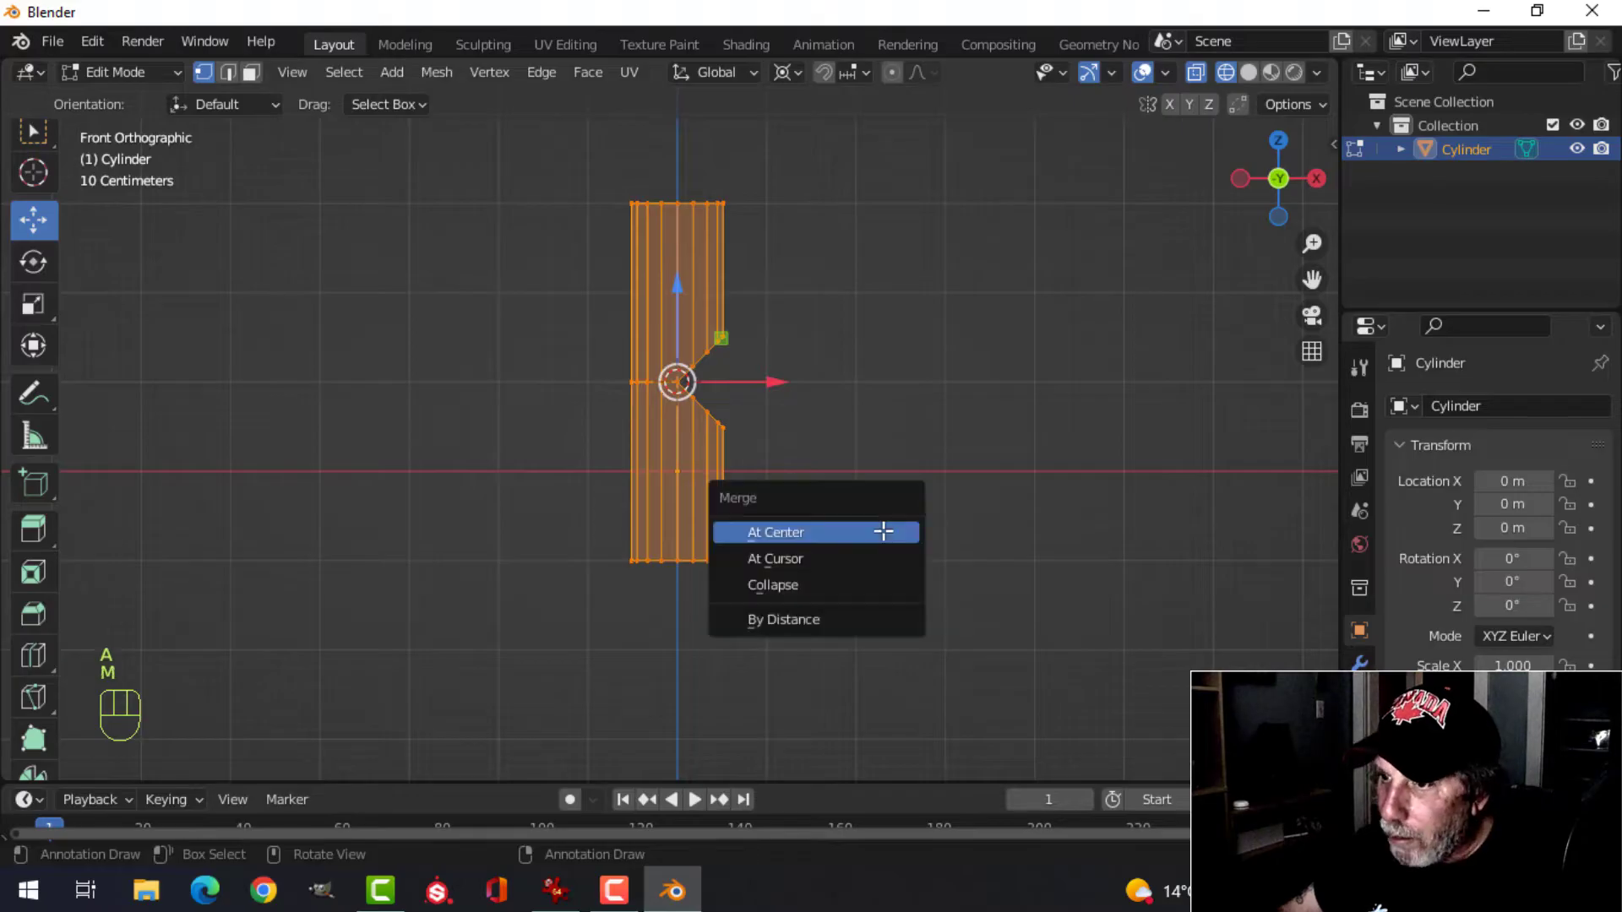
pyautogui.click(816, 620)
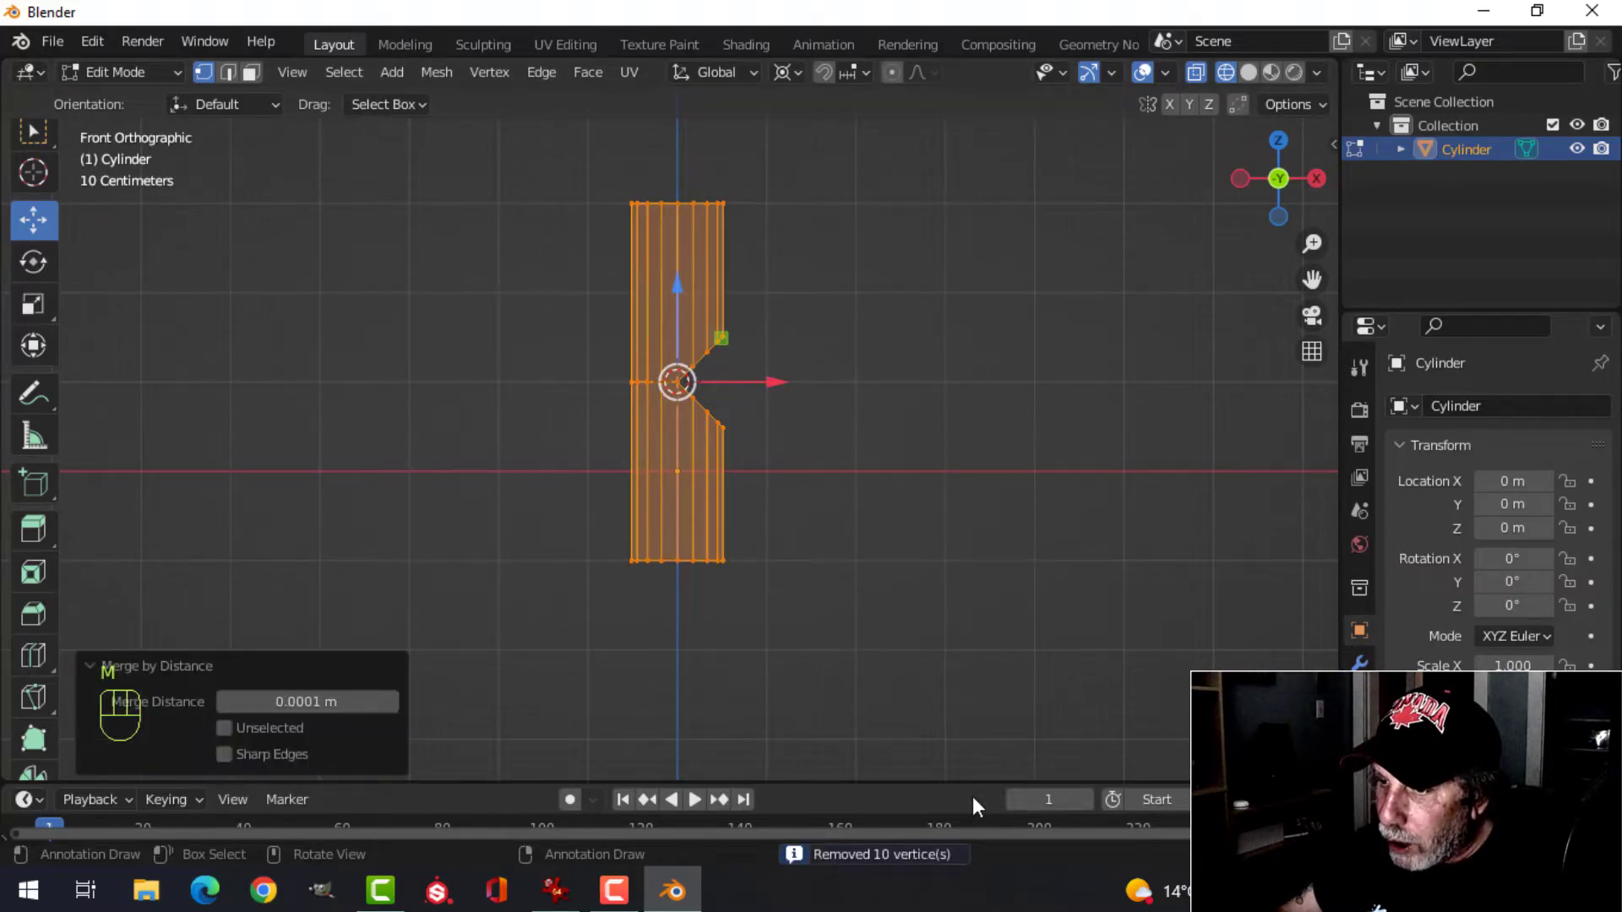
pyautogui.scroll(3, 850, 453)
pyautogui.scroll(-2, 850, 453)
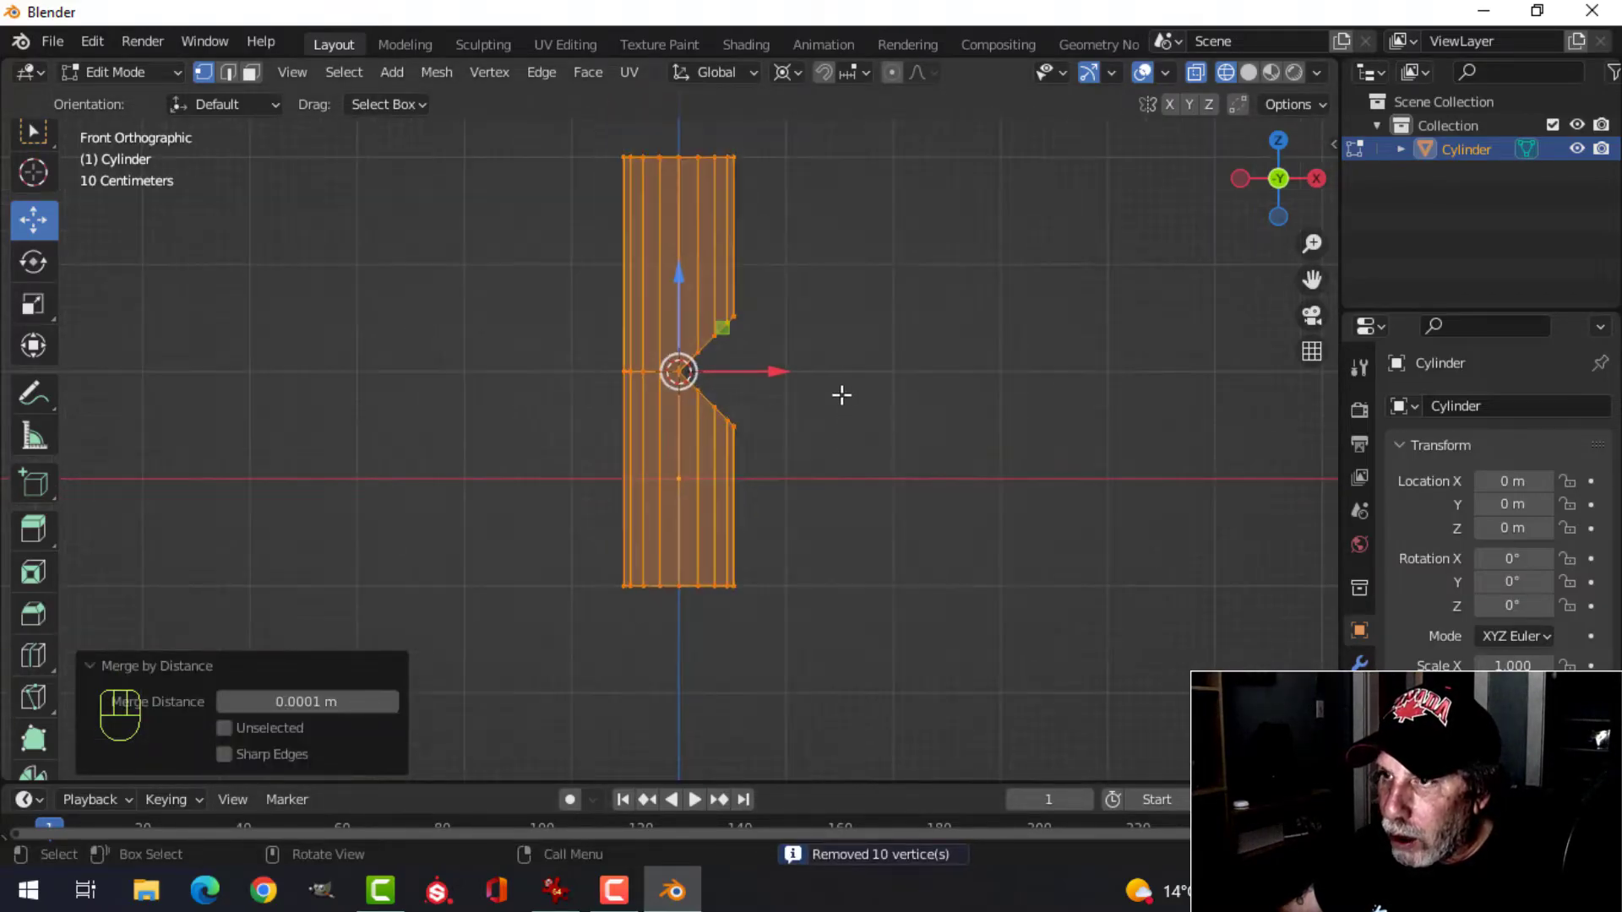
# Deselect the mesh and set the transform pivot point to Median Point.
pyautogui.hotkey('alt', 'a')
pyautogui.click(786, 74)
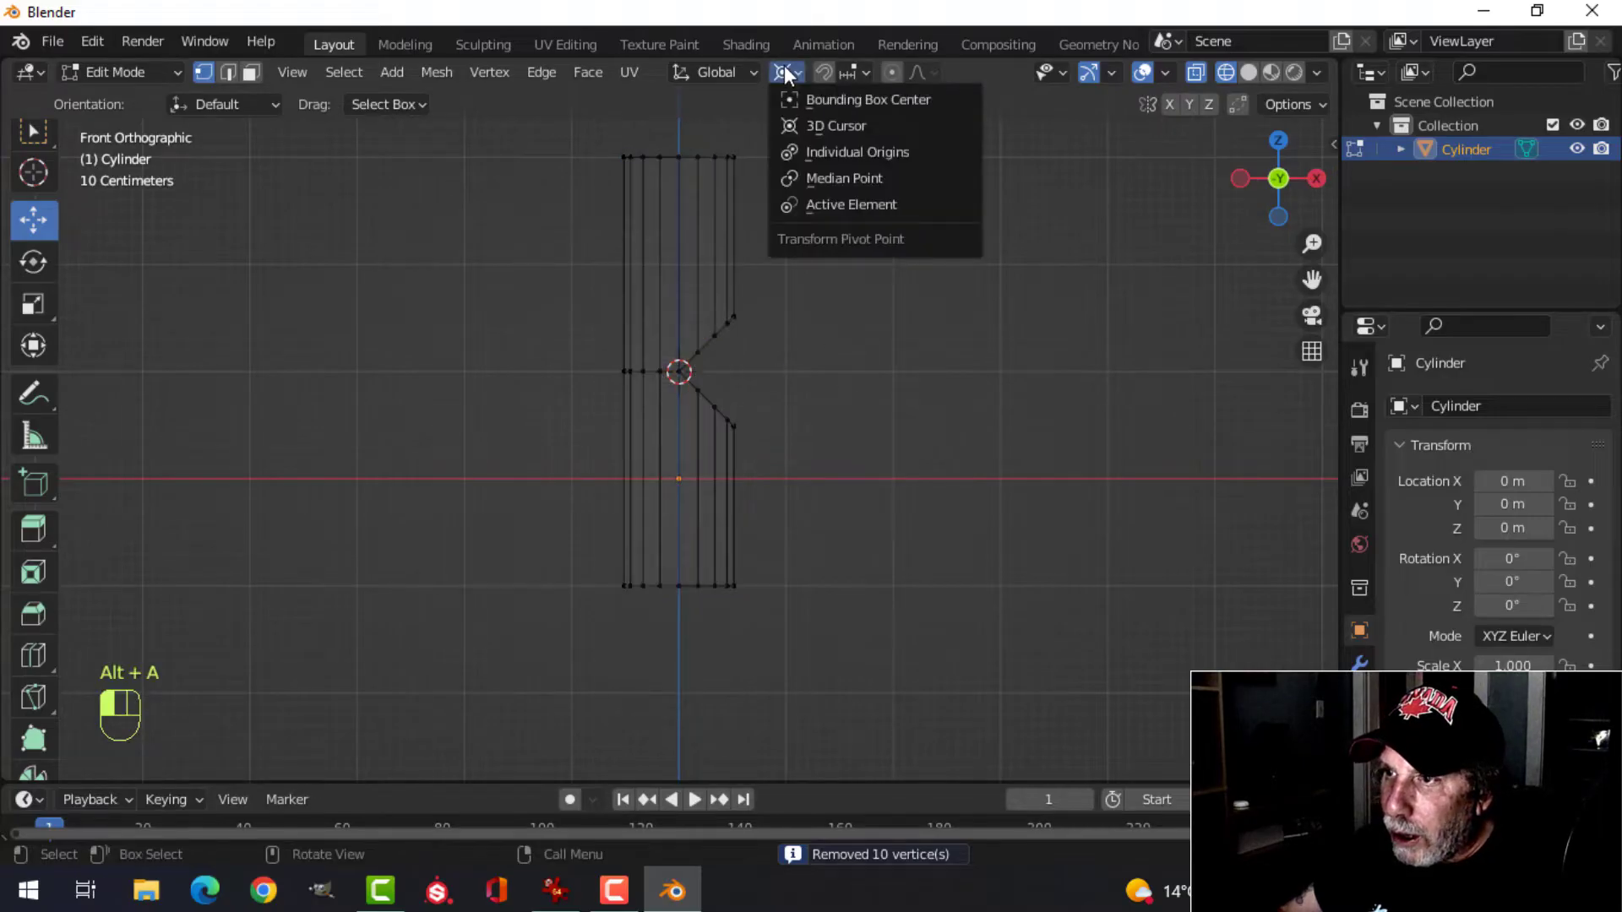
pyautogui.click(811, 175)
# Extrude the vertices around the V-shaped notch and move them about 0.89 m along X.
pyautogui.scroll(2, 845, 380)
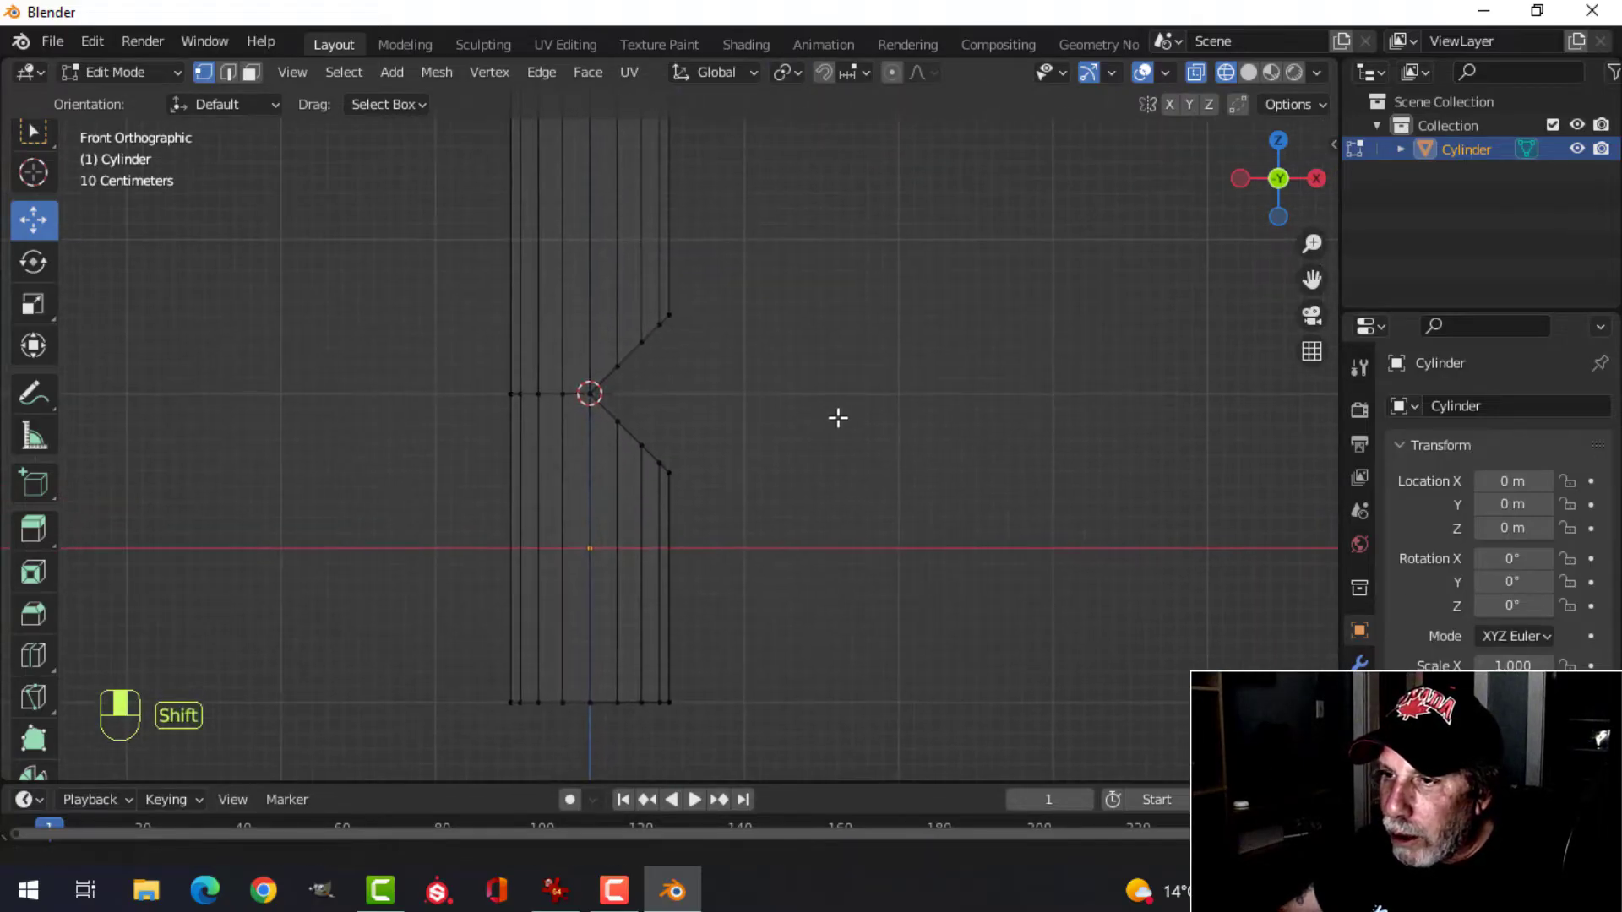
pyautogui.press('b')
pyautogui.moveTo(572, 333); pyautogui.dragTo(712, 483)
pyautogui.press('b')
pyautogui.scroll(3, 735, 431)
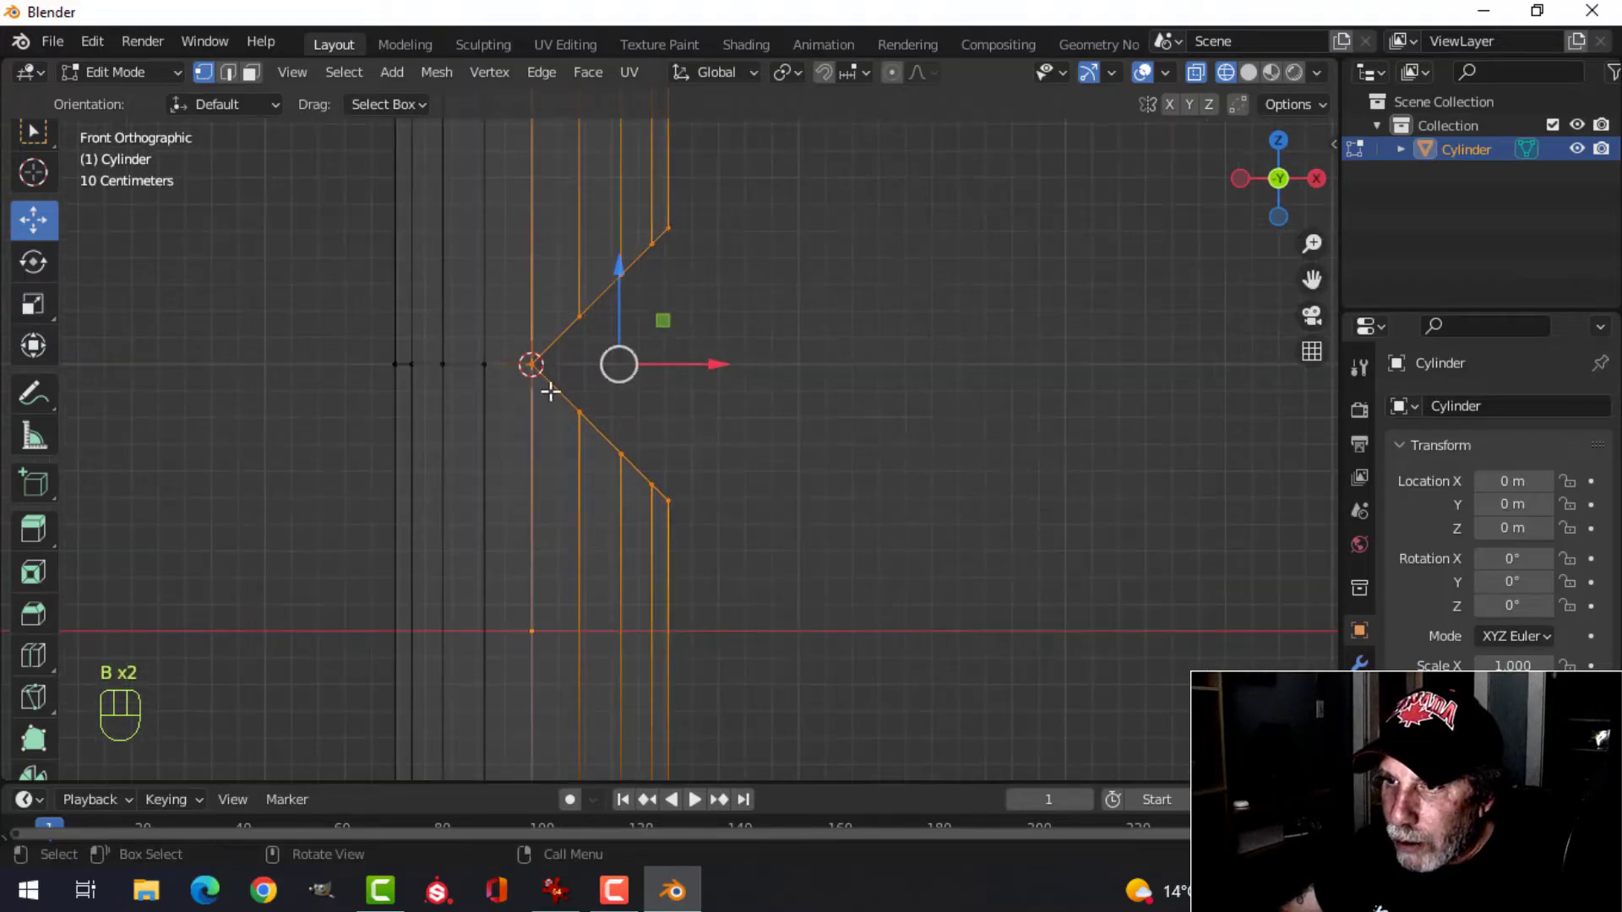
pyautogui.scroll(-2, 615, 390)
pyautogui.keyDown('shift'); pyautogui.moveTo(801, 422); pyautogui.dragTo(789, 411, button='middle'); pyautogui.keyUp('shift')
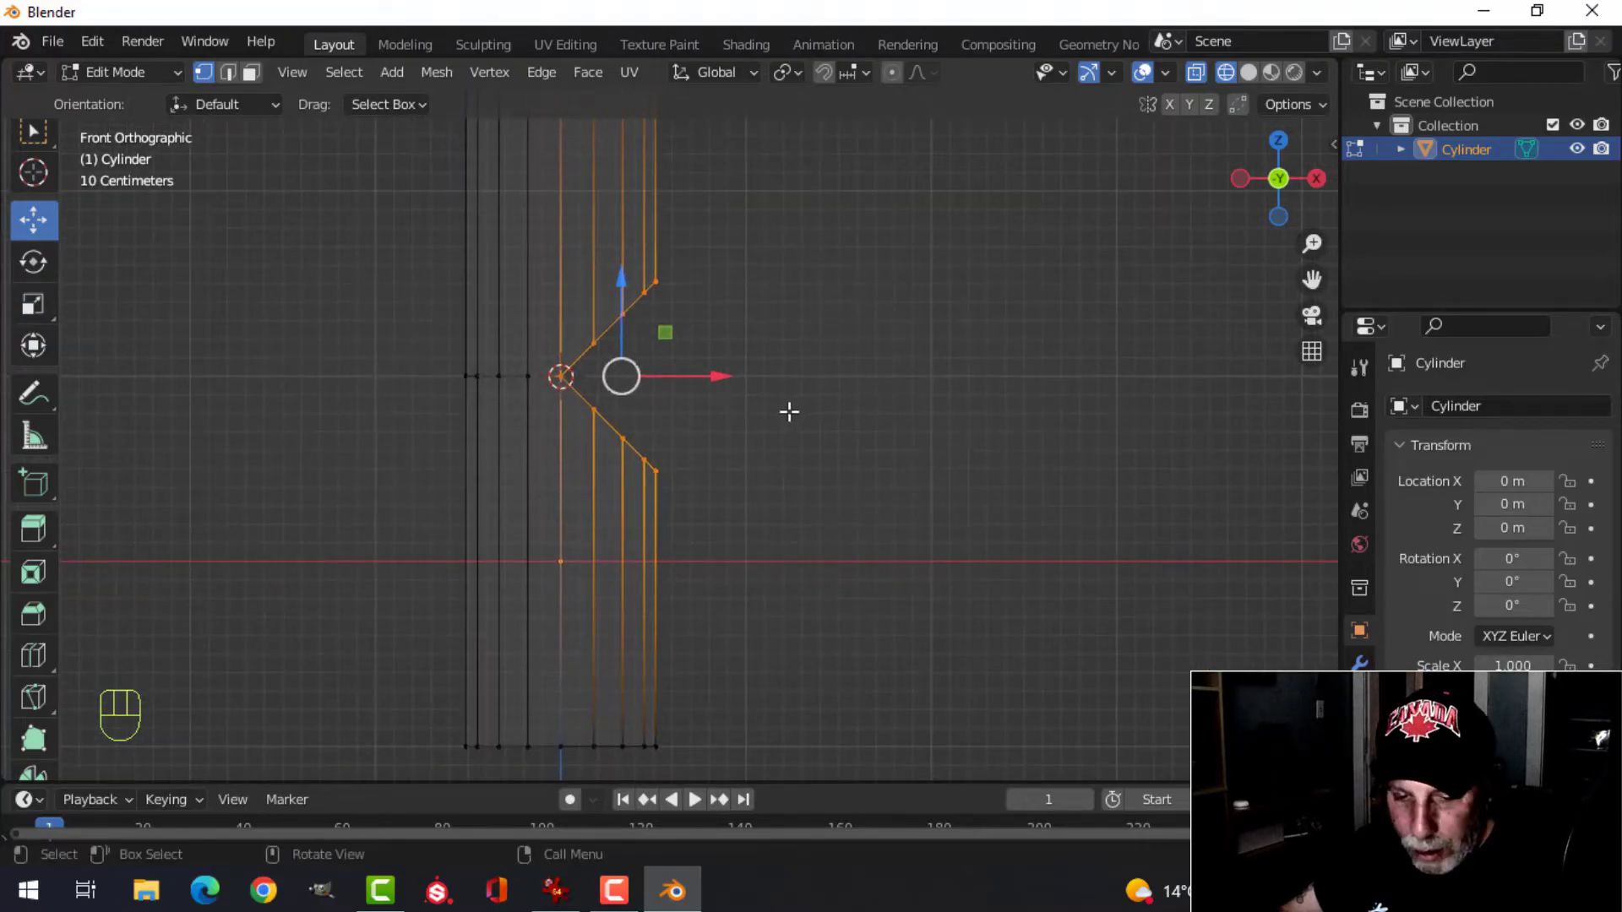
pyautogui.press('e')
pyautogui.rightClick(789, 411)
pyautogui.moveTo(708, 377); pyautogui.dragTo(875, 369)
# Flatten the extruded branch end by scaling it to 0 along X.
pyautogui.press('s')
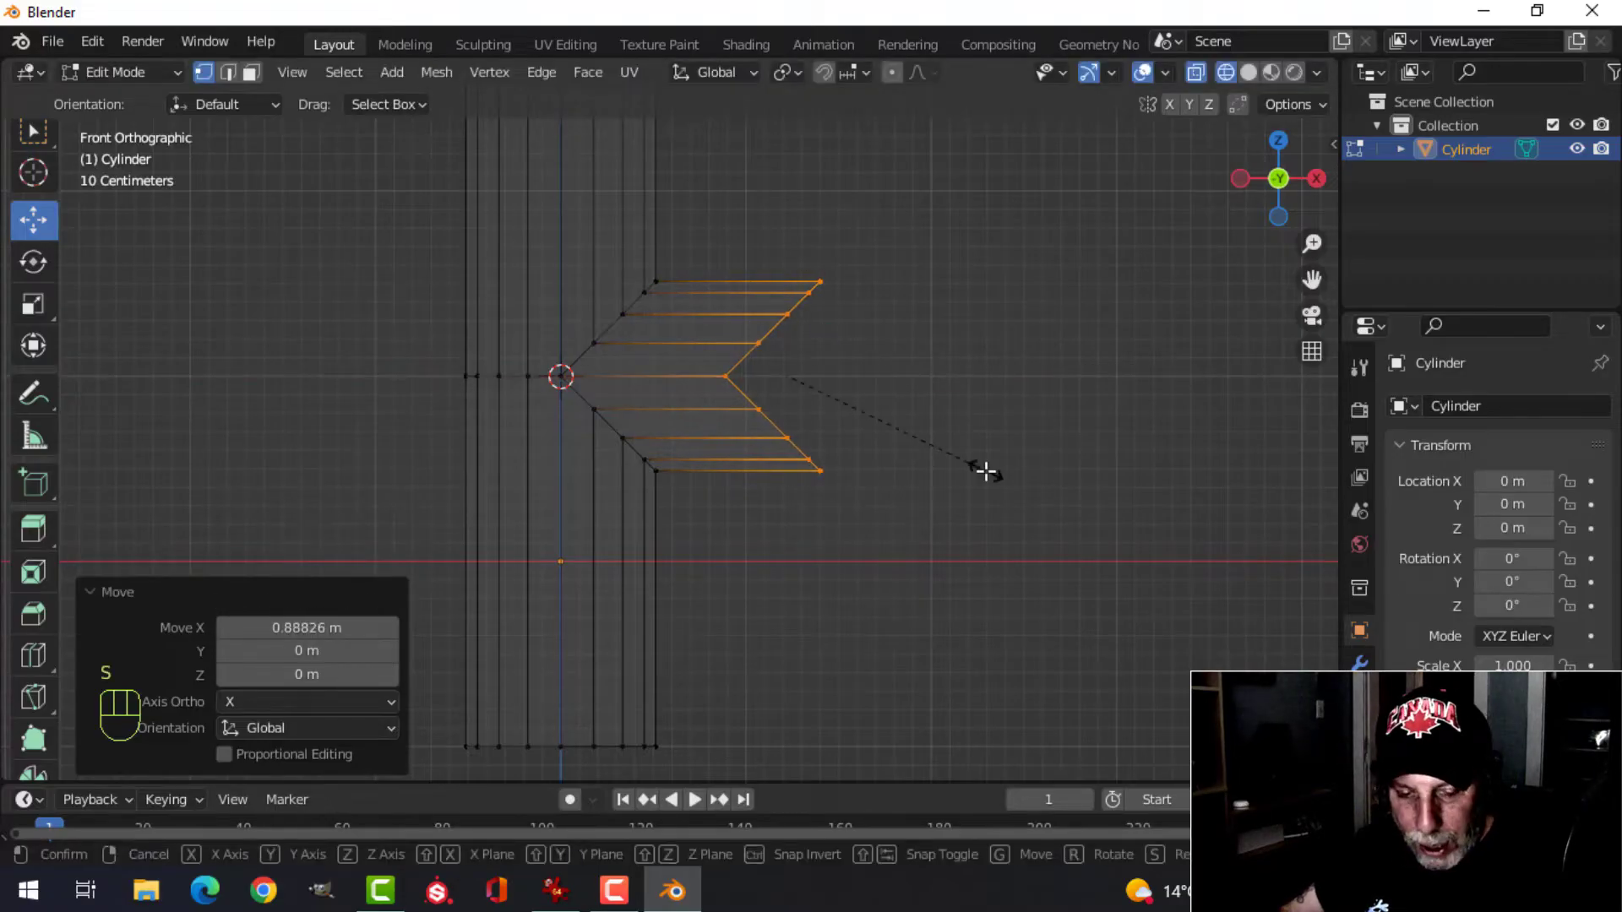
pyautogui.press('x')
pyautogui.press('0')
pyautogui.click(985, 471)
pyautogui.scroll(-3, 879, 470)
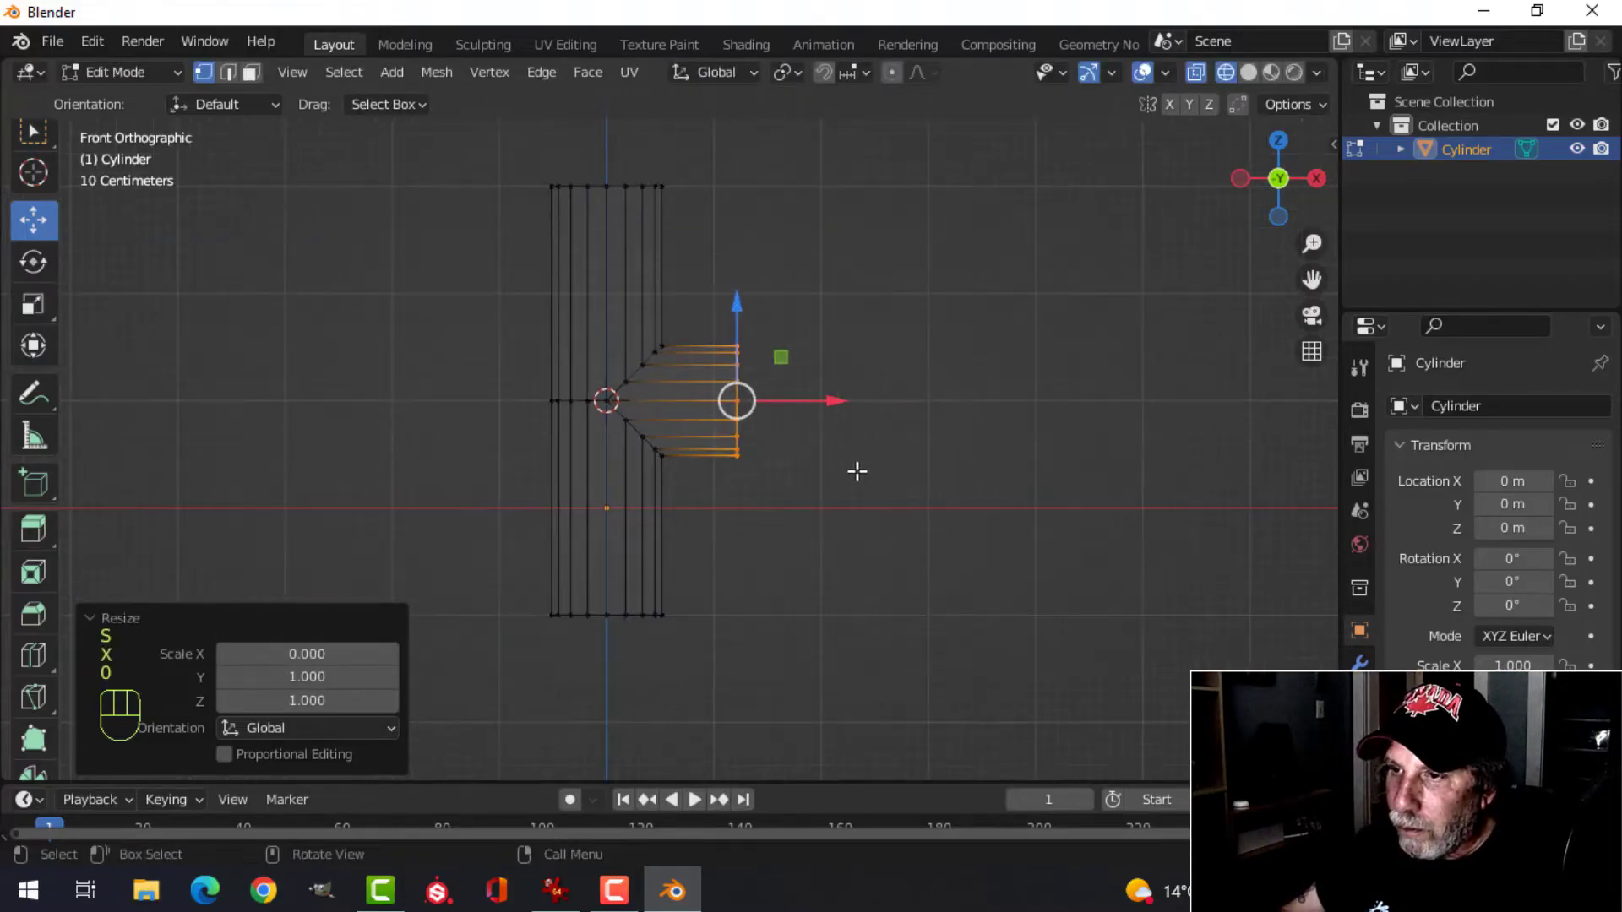
# Select the top and bottom ends of the main pipe and scale them slightly inward along Z.
pyautogui.hotkey('alt', 'a')
pyautogui.press('b')
pyautogui.moveTo(515, 160); pyautogui.dragTo(782, 254)
pyautogui.press('b')
pyautogui.moveTo(477, 574); pyautogui.dragTo(786, 688)
pyautogui.press('s')
pyautogui.press('z')
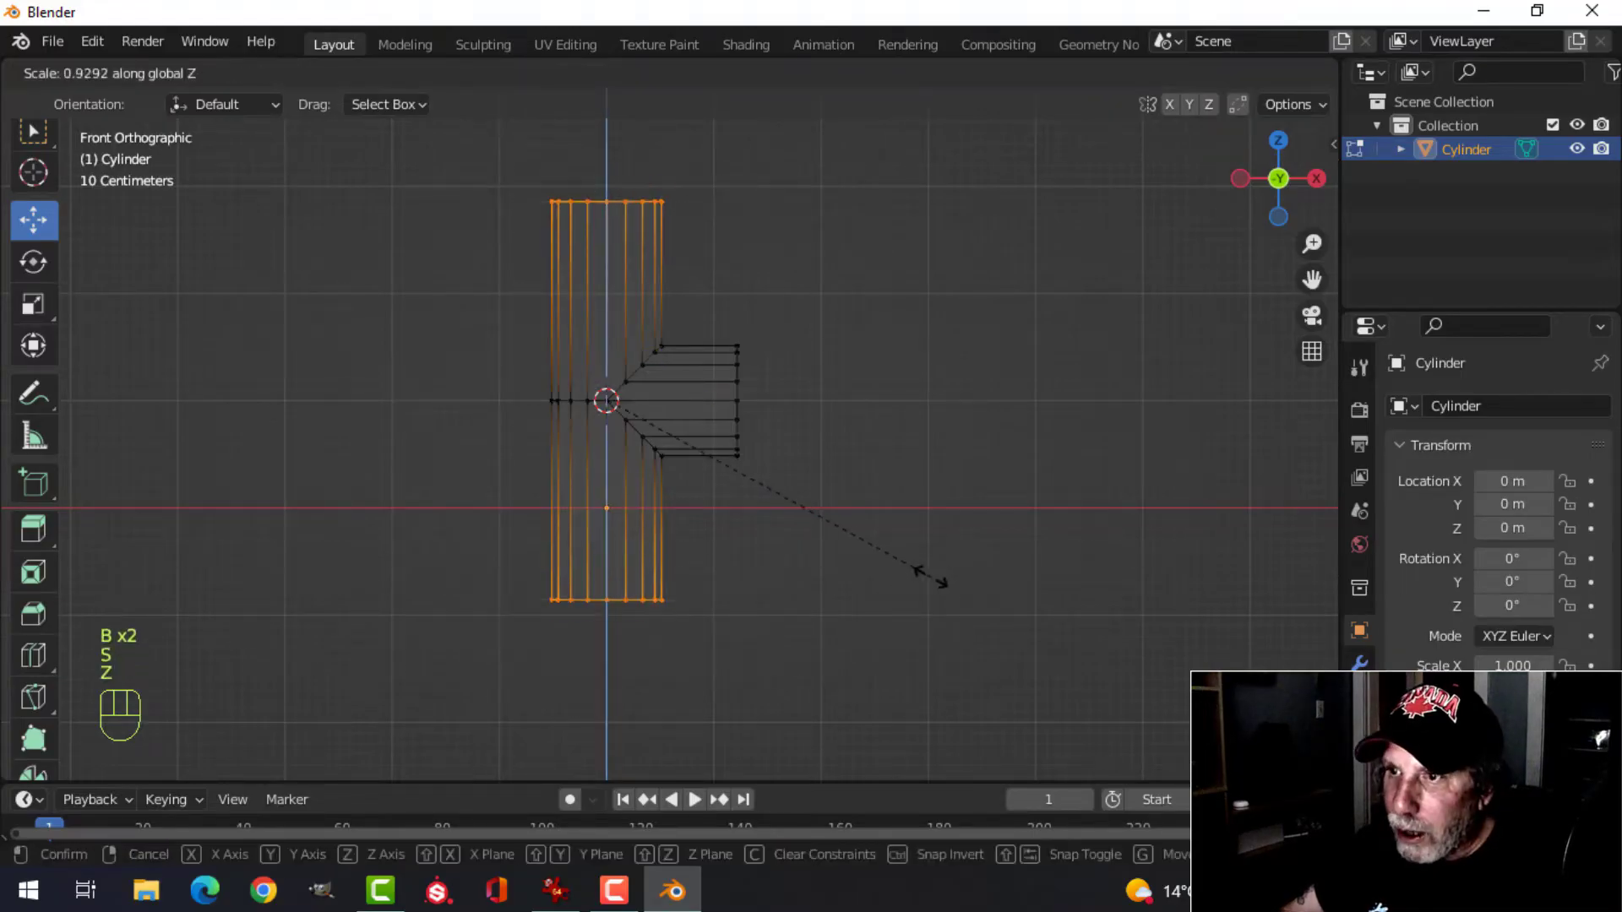
pyautogui.click(801, 548)
pyautogui.hotkey('alt', 'a')
# Add a loop cut around the branch and slide it toward the V-shaped seam at a factor of about 0.885.
pyautogui.scroll(3, 793, 460)
pyautogui.keyDown('shift'); pyautogui.moveTo(793, 460); pyautogui.dragTo(902, 504, button='middle'); pyautogui.keyUp('shift')
pyautogui.scroll(1, 862, 505)
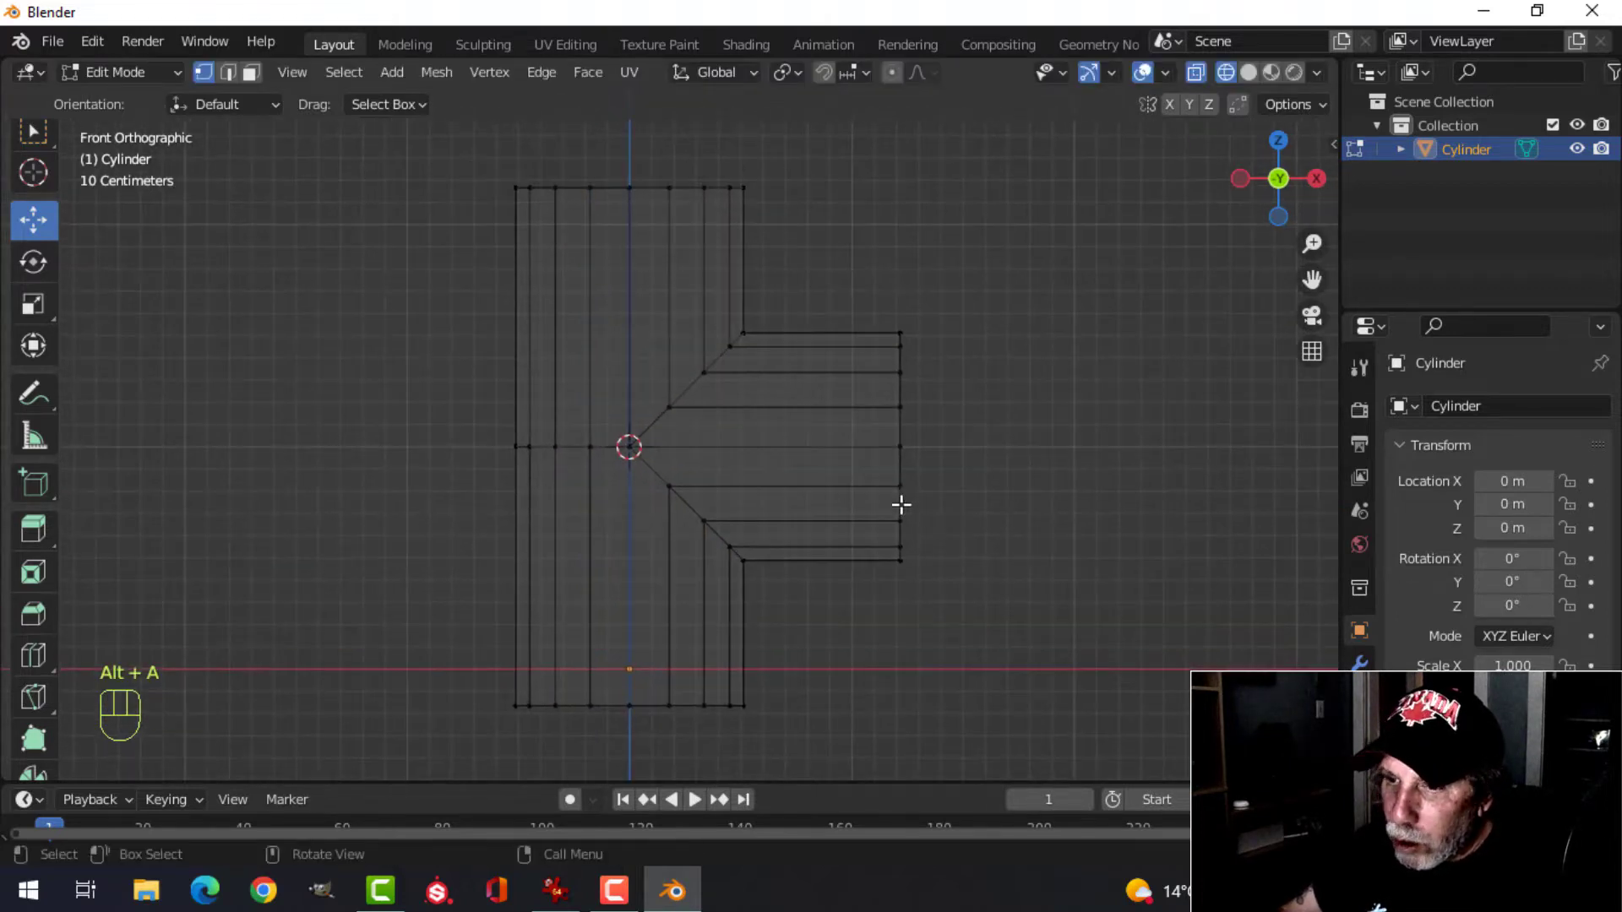
pyautogui.hotkey('ctrl', 'r')
pyautogui.click(842, 406)
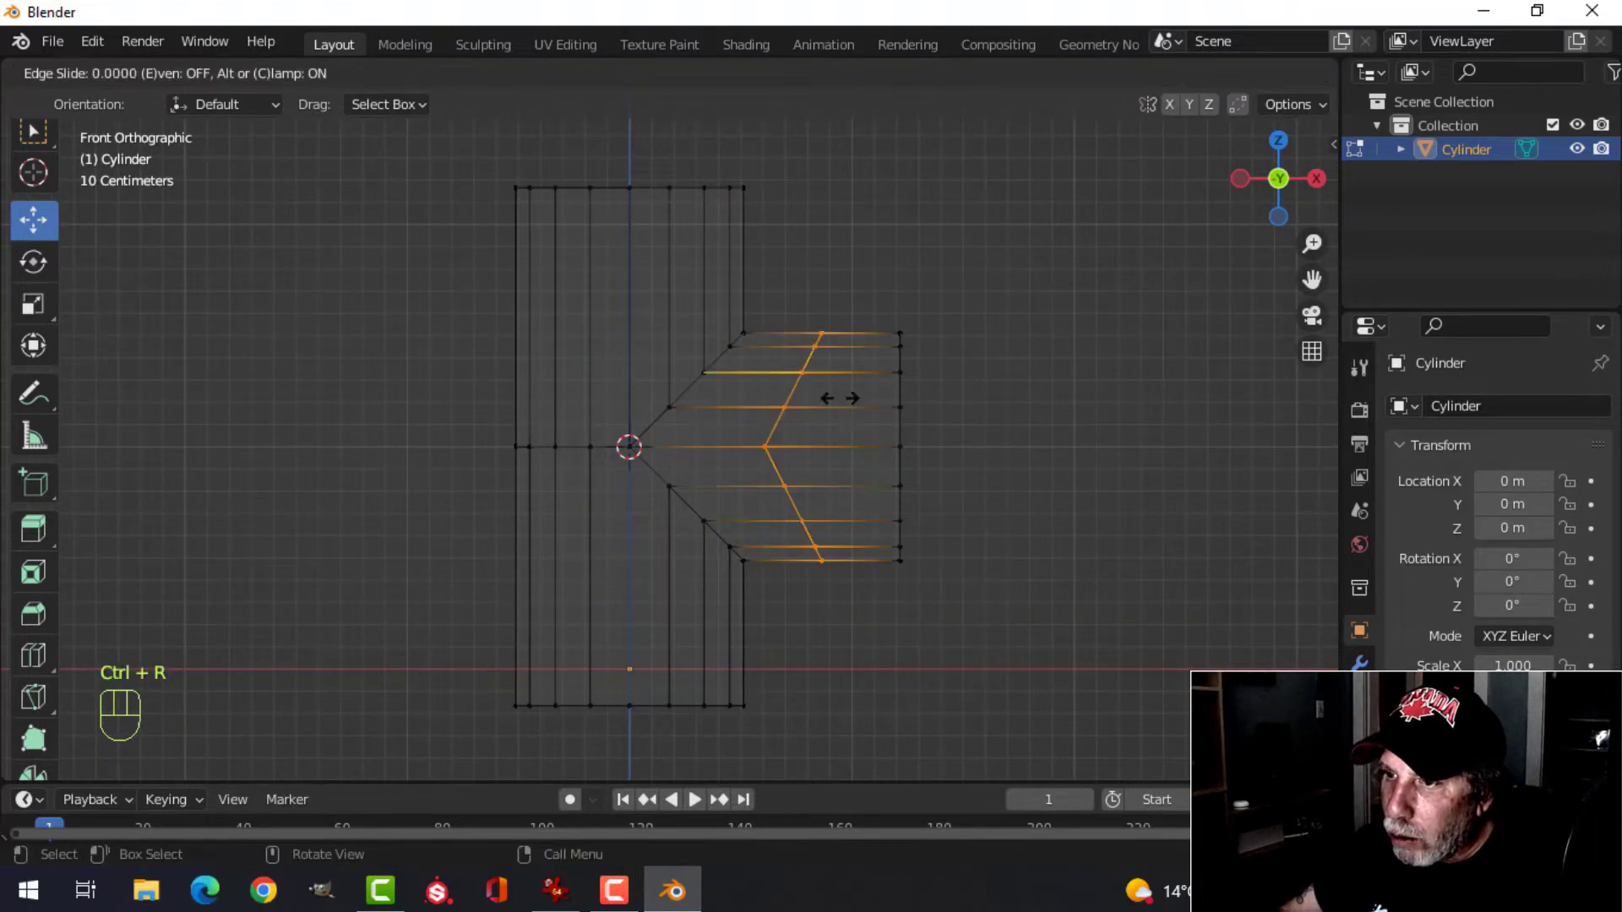
pyautogui.click(741, 429)
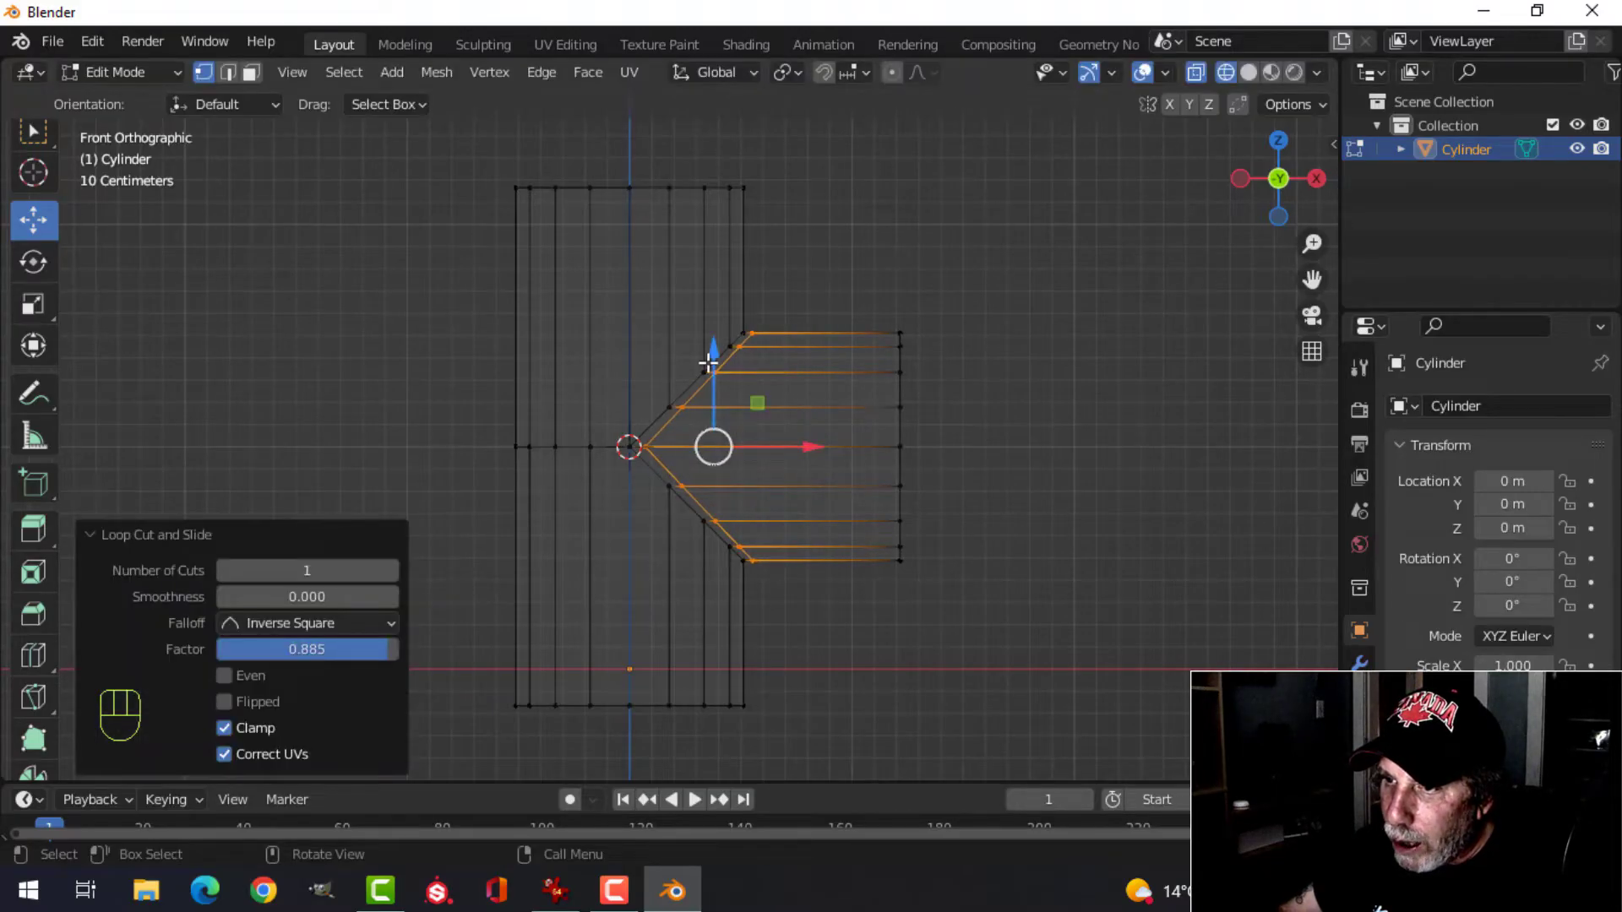
# Add loop cuts around the upper and lower pipe sections, sliding each close to the seam at factors of about -0.91 and -0.90.
pyautogui.hotkey('ctrl', 'r')
pyautogui.click(736, 296)
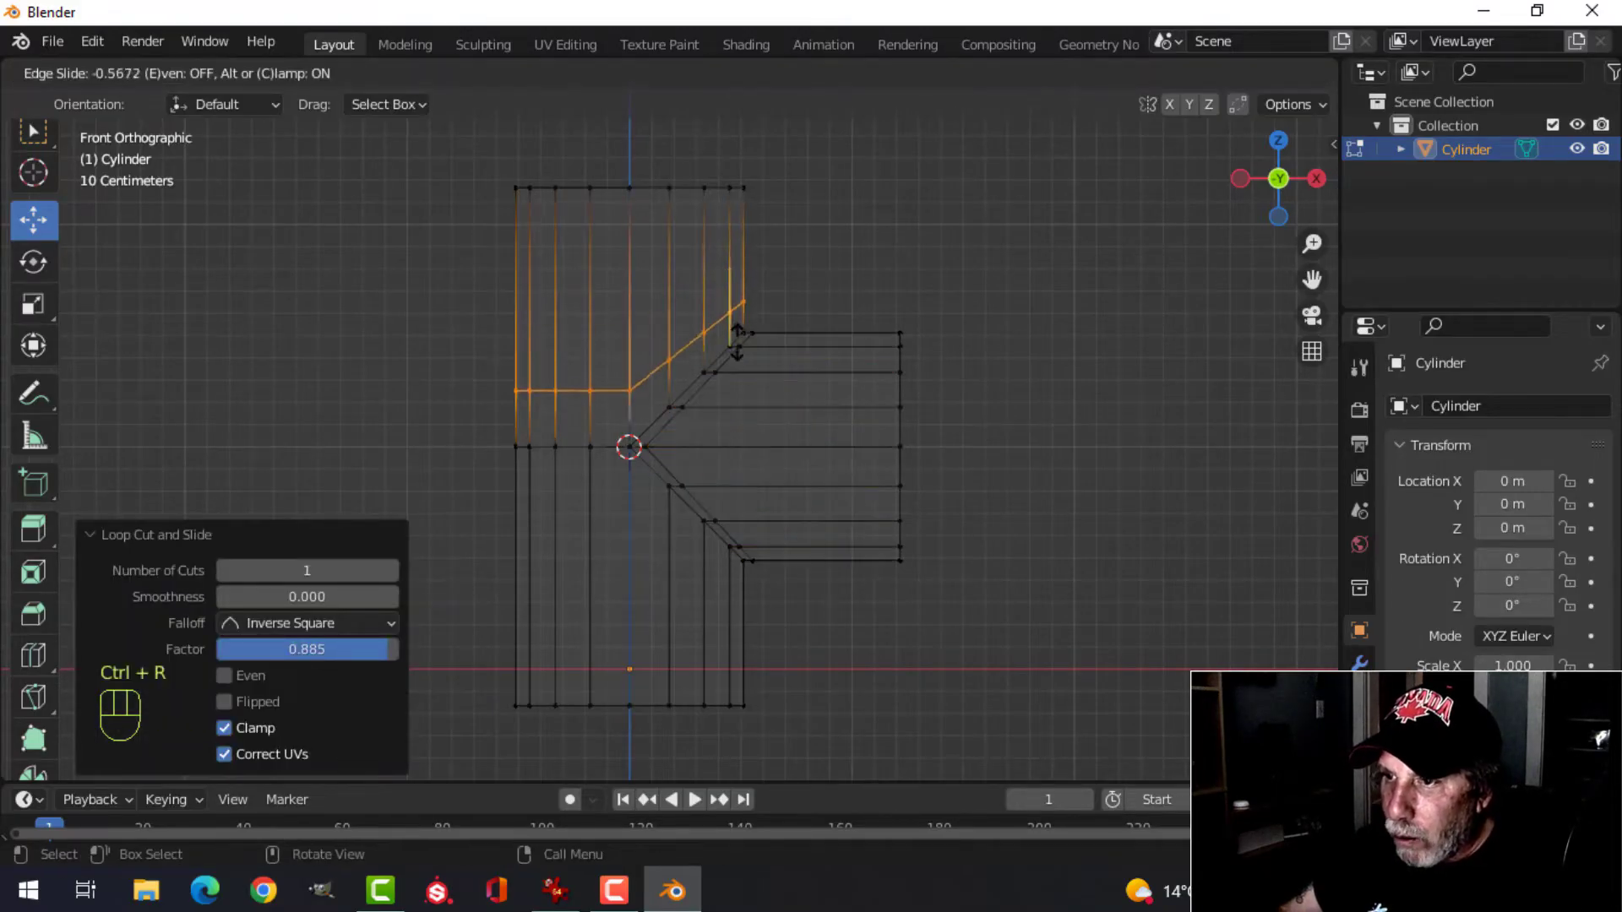
pyautogui.click(740, 372)
pyautogui.hotkey('ctrl', 'r')
pyautogui.click(744, 592)
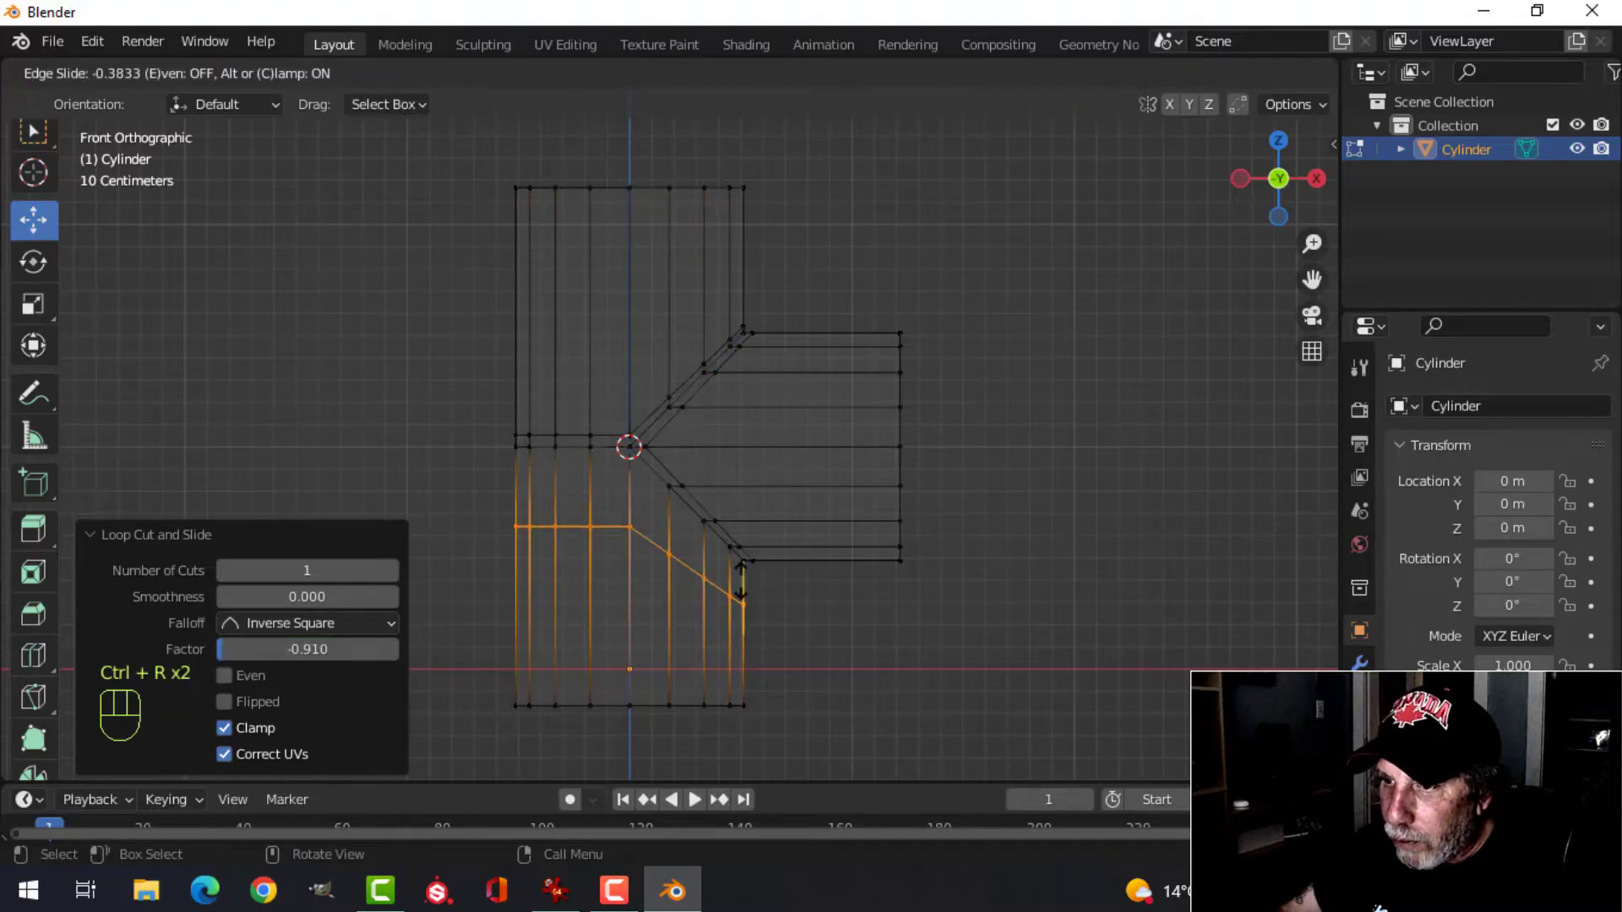
pyautogui.click(726, 548)
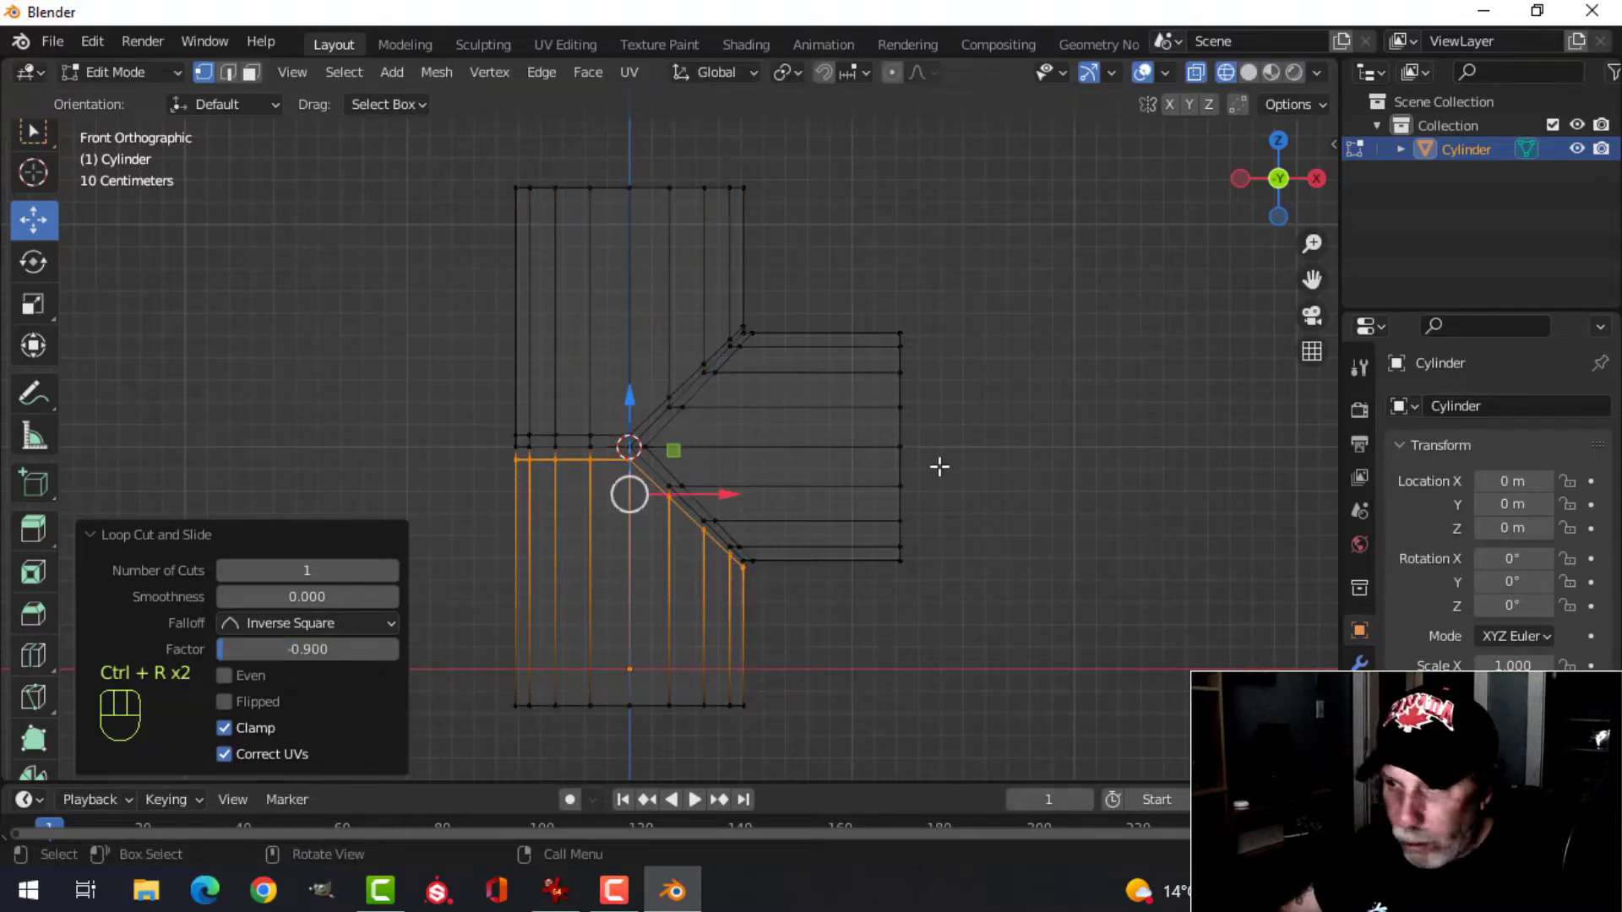
# In solid-shaded Object Mode, add a level 2 Subdivision Surface to the pipe and shade it smooth.
pyautogui.press('z')
pyautogui.press('Tab')
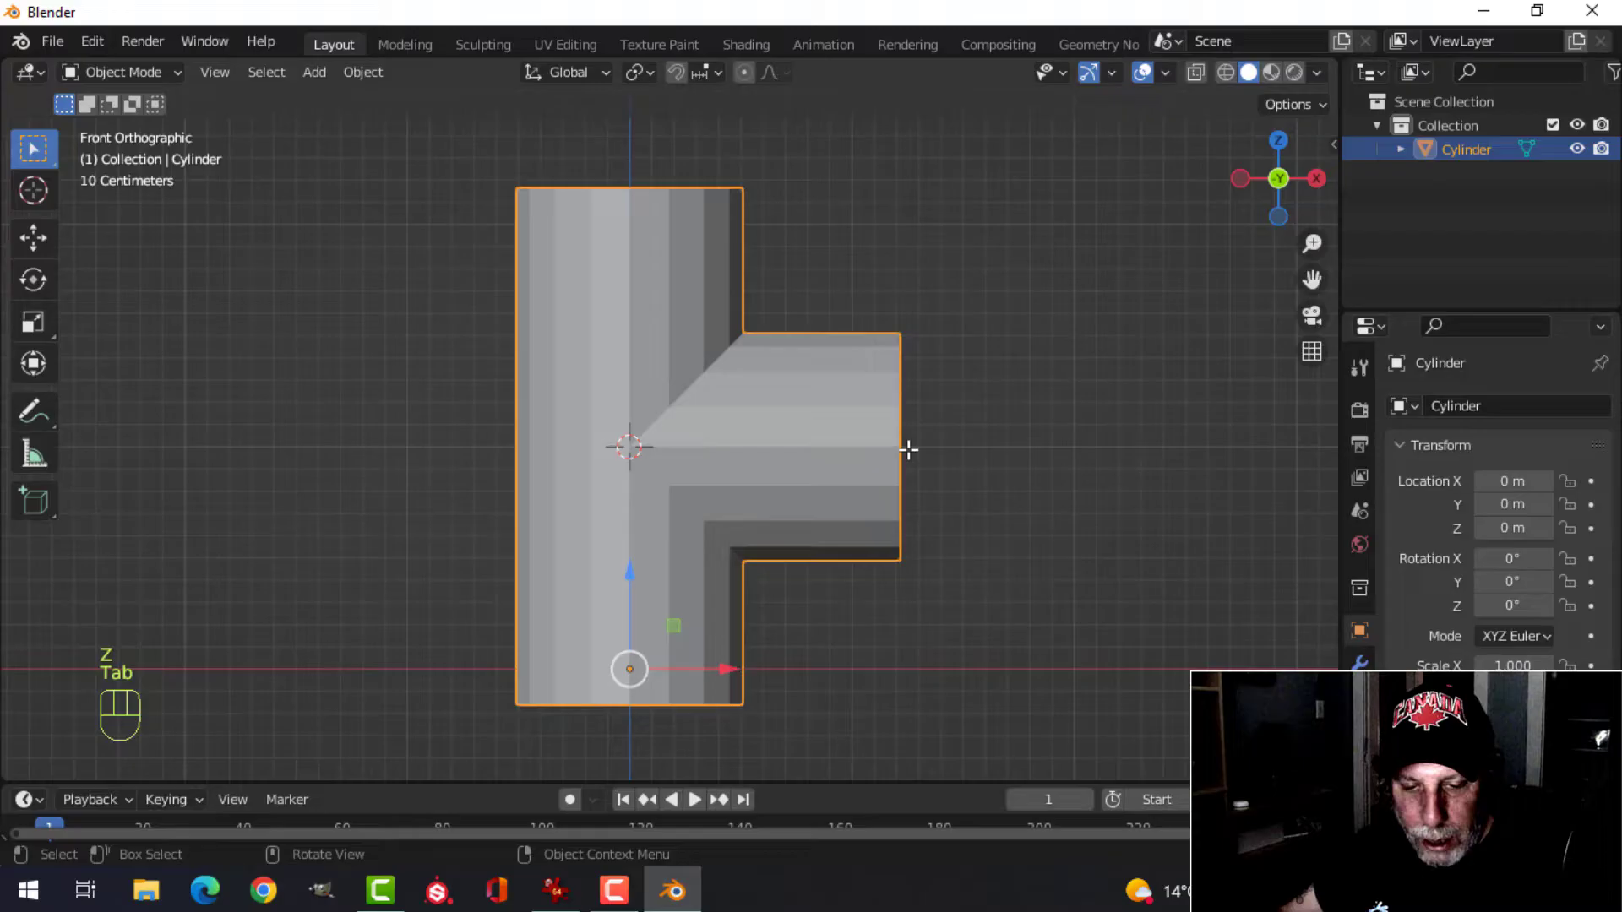
pyautogui.hotkey('ctrl', '2')
pyautogui.rightClick(602, 305)
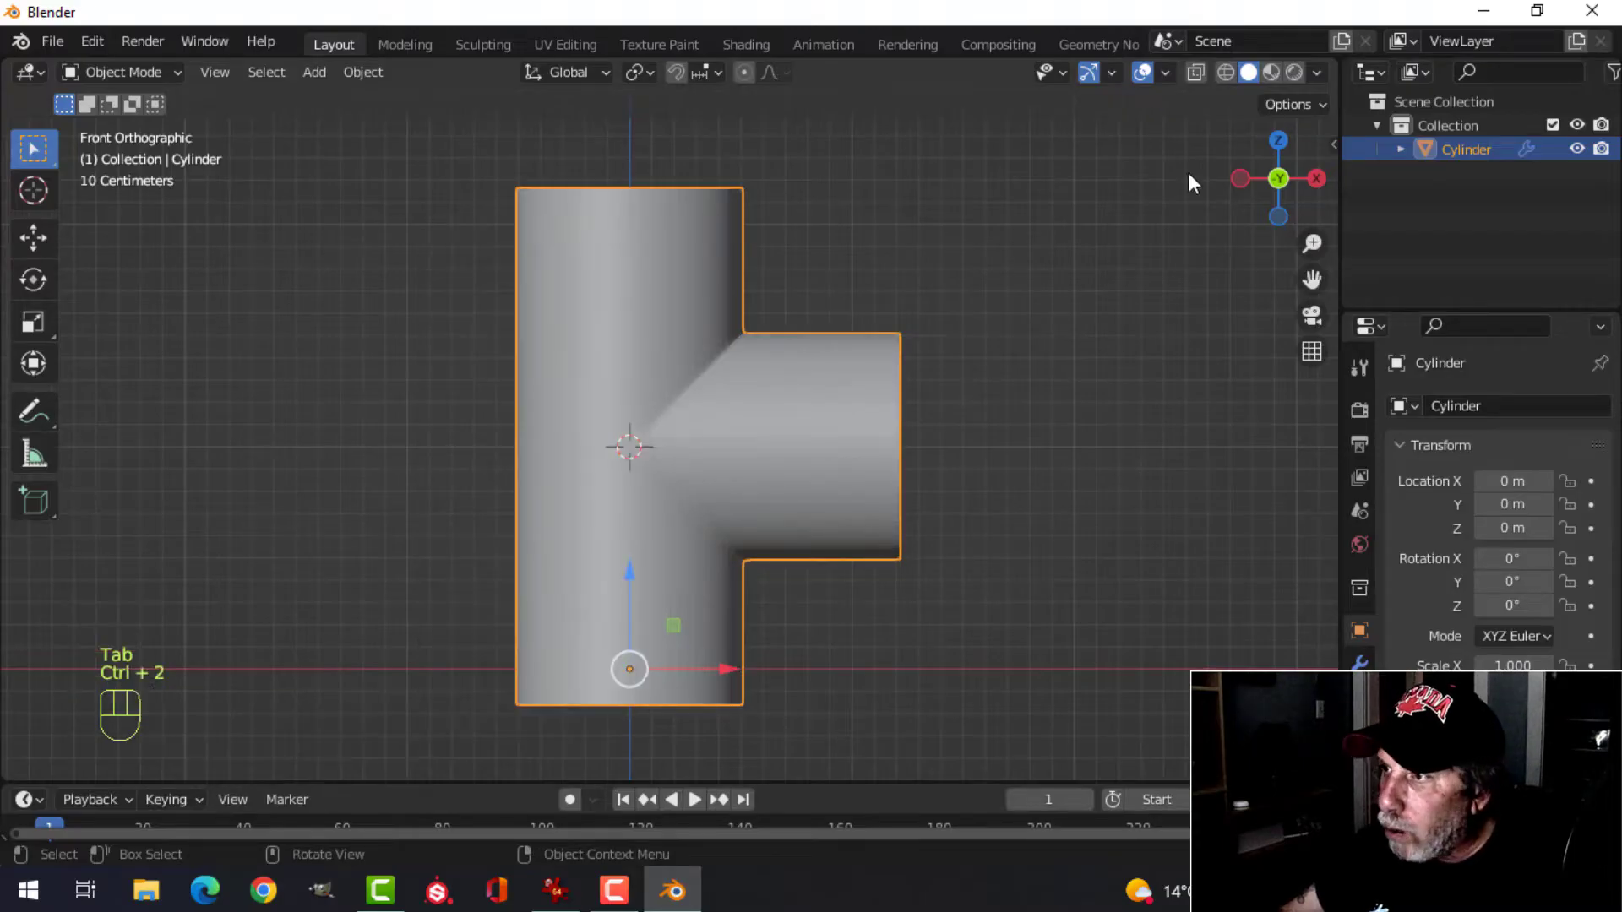
# Turn on Cavity and Shadow for the viewport shading and set its lighting to a bluish metallic MatCap.
pyautogui.click(1318, 72)
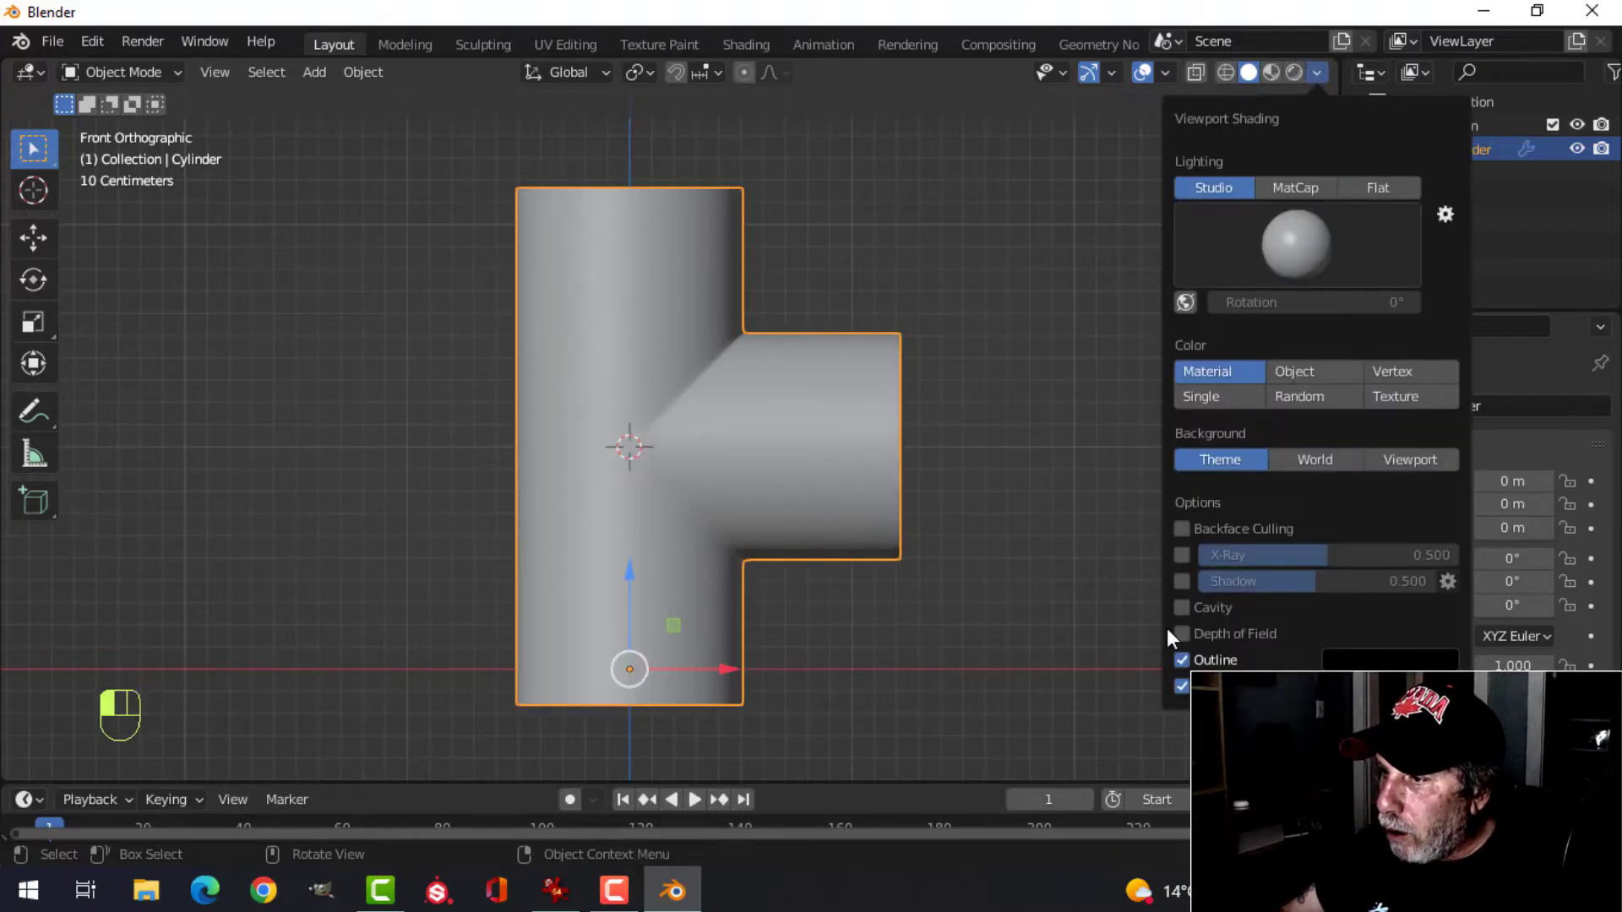
pyautogui.click(1181, 606)
pyautogui.click(1183, 581)
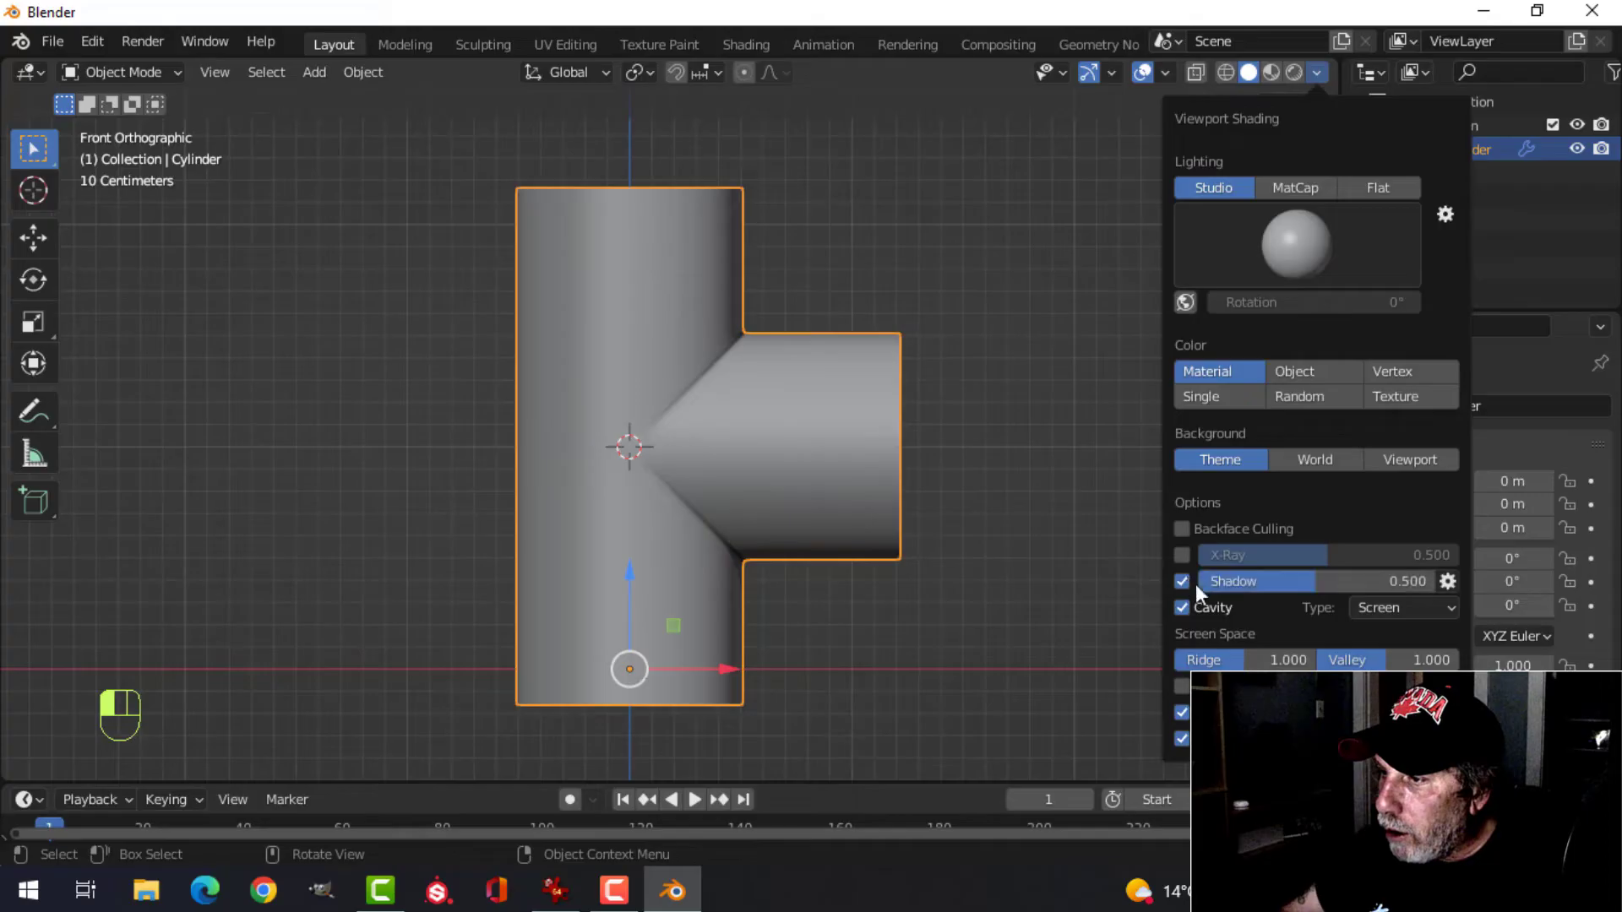
pyautogui.click(1297, 189)
pyautogui.click(1296, 243)
pyautogui.click(1195, 322)
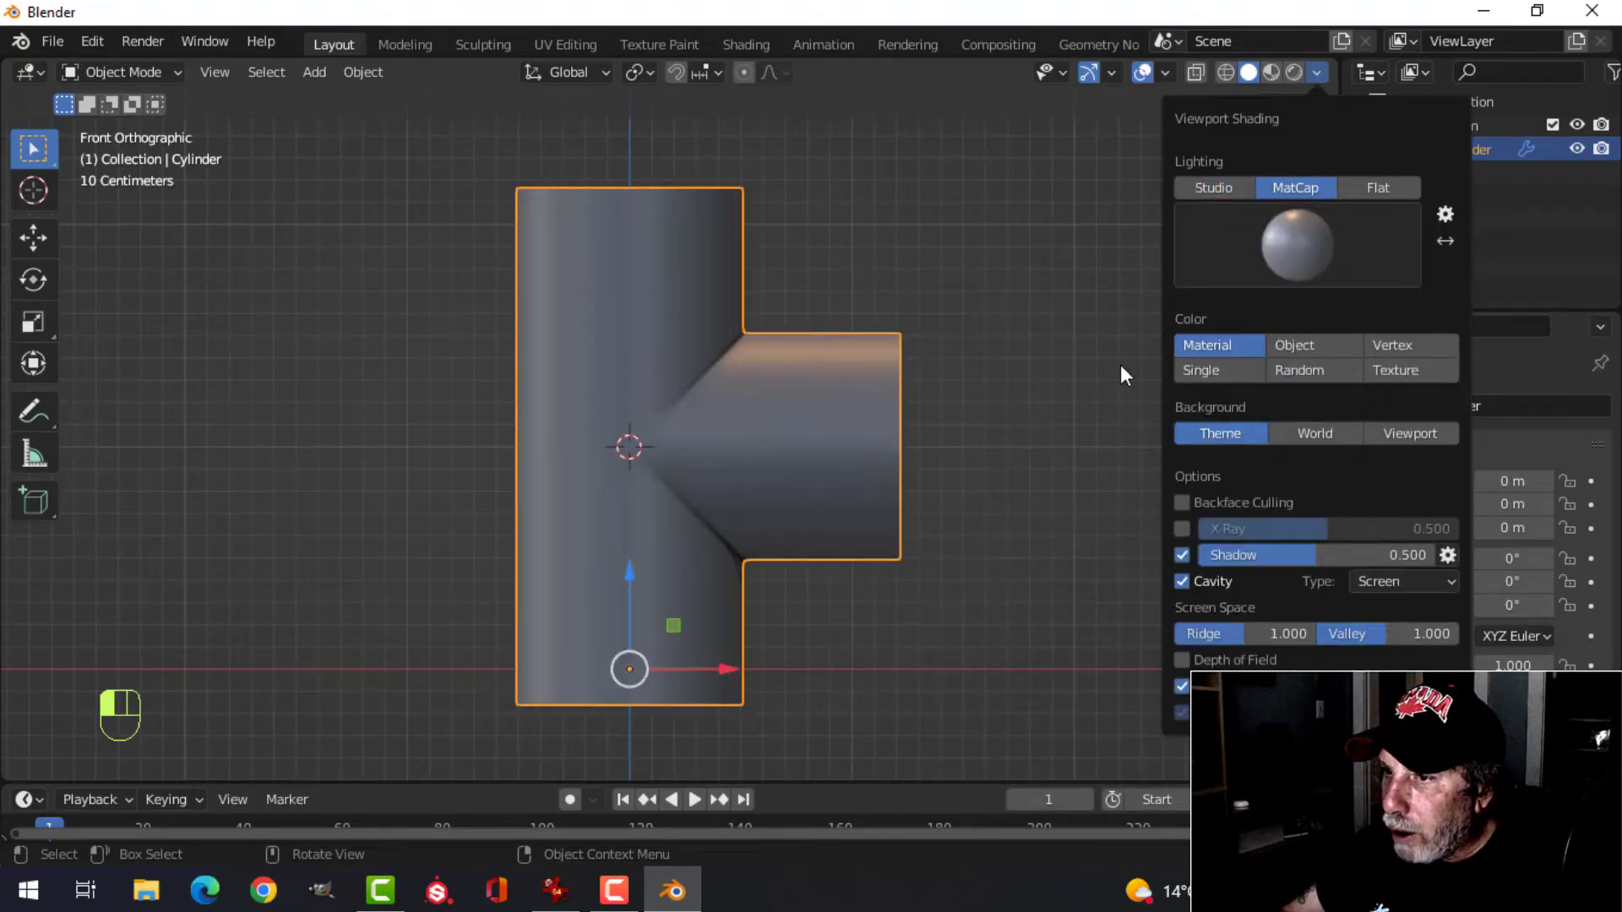
# Put the pipe in Edit Mode with nothing selected and show it from the front.
pyautogui.moveTo(909, 482); pyautogui.dragTo(729, 470, button='middle')
pyautogui.press('Tab')
pyautogui.scroll(-3, 753, 507)
pyautogui.hotkey('alt', 'a')
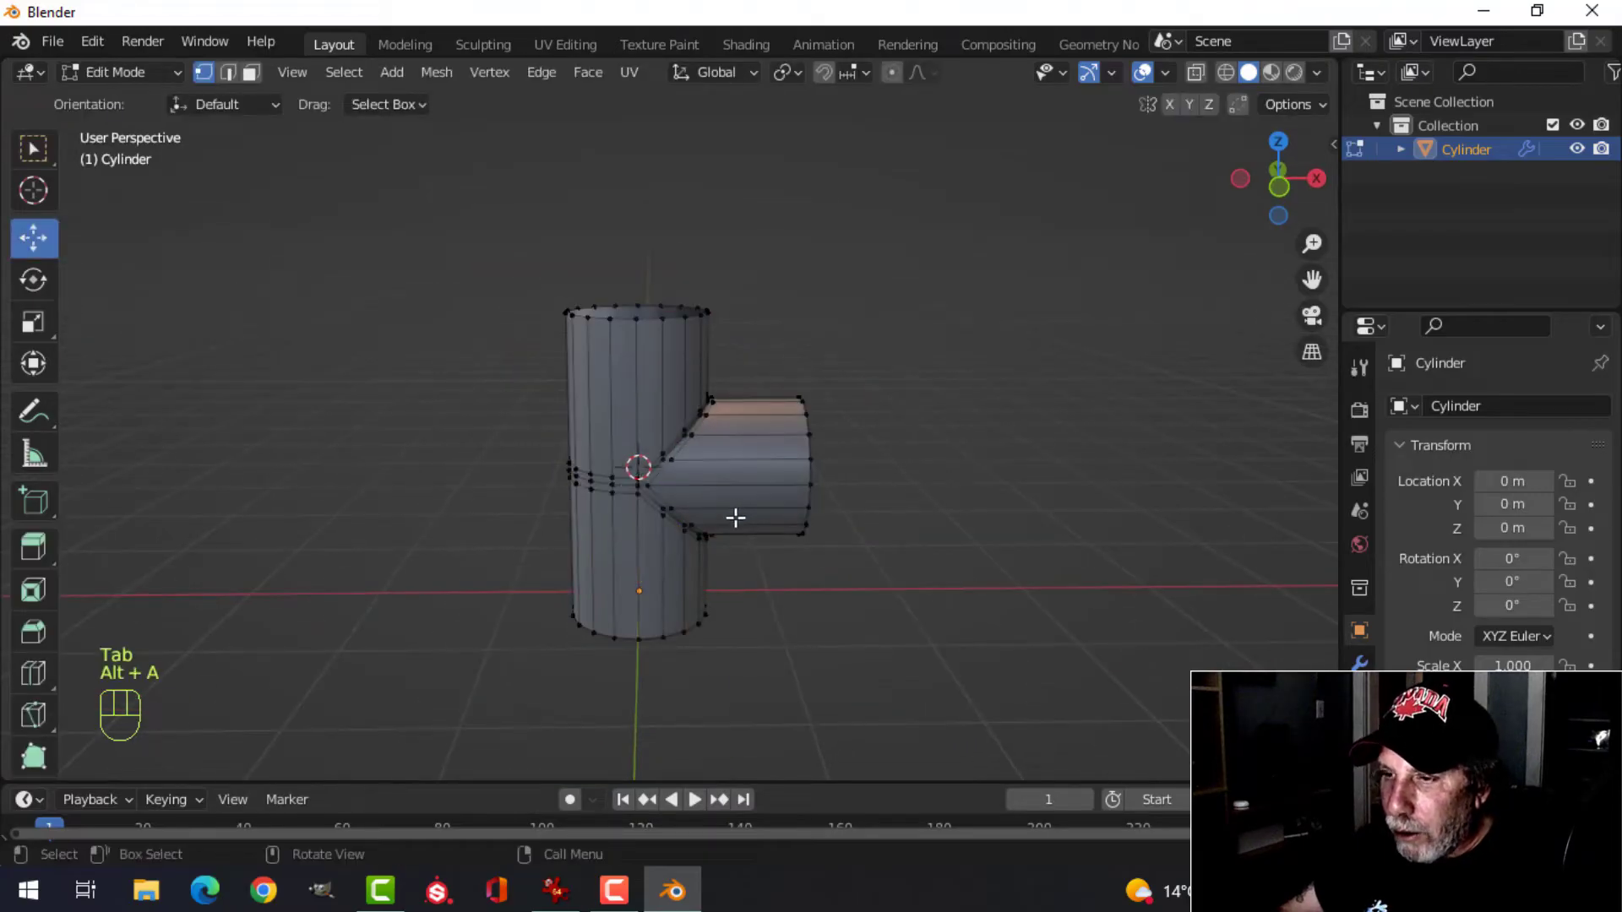
pyautogui.press('KP_1')
pyautogui.scroll(4, 764, 443)
pyautogui.keyDown('shift'); pyautogui.moveTo(799, 451); pyautogui.dragTo(822, 569, button='middle'); pyautogui.keyUp('shift')
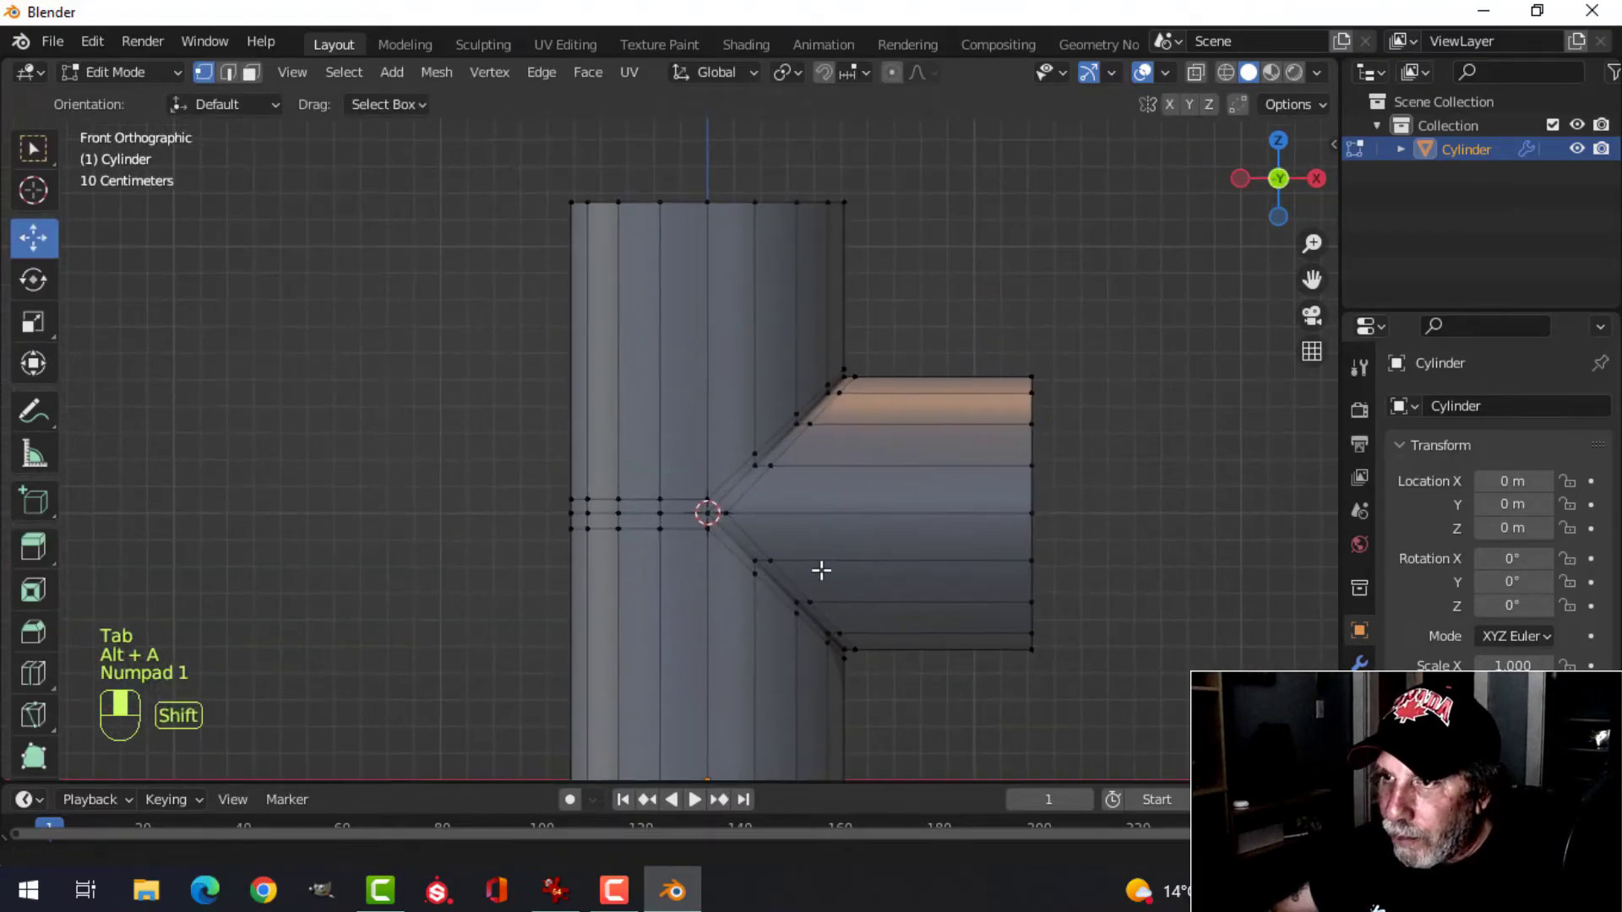
# Extrude the open edge loops at both ends of the main pipe and scale them by 1.2 along Z.
pyautogui.press('2')
pyautogui.keyDown('alt'); pyautogui.keyDown('shift'); pyautogui.click(729, 201); pyautogui.keyUp('shift'); pyautogui.keyUp('alt')
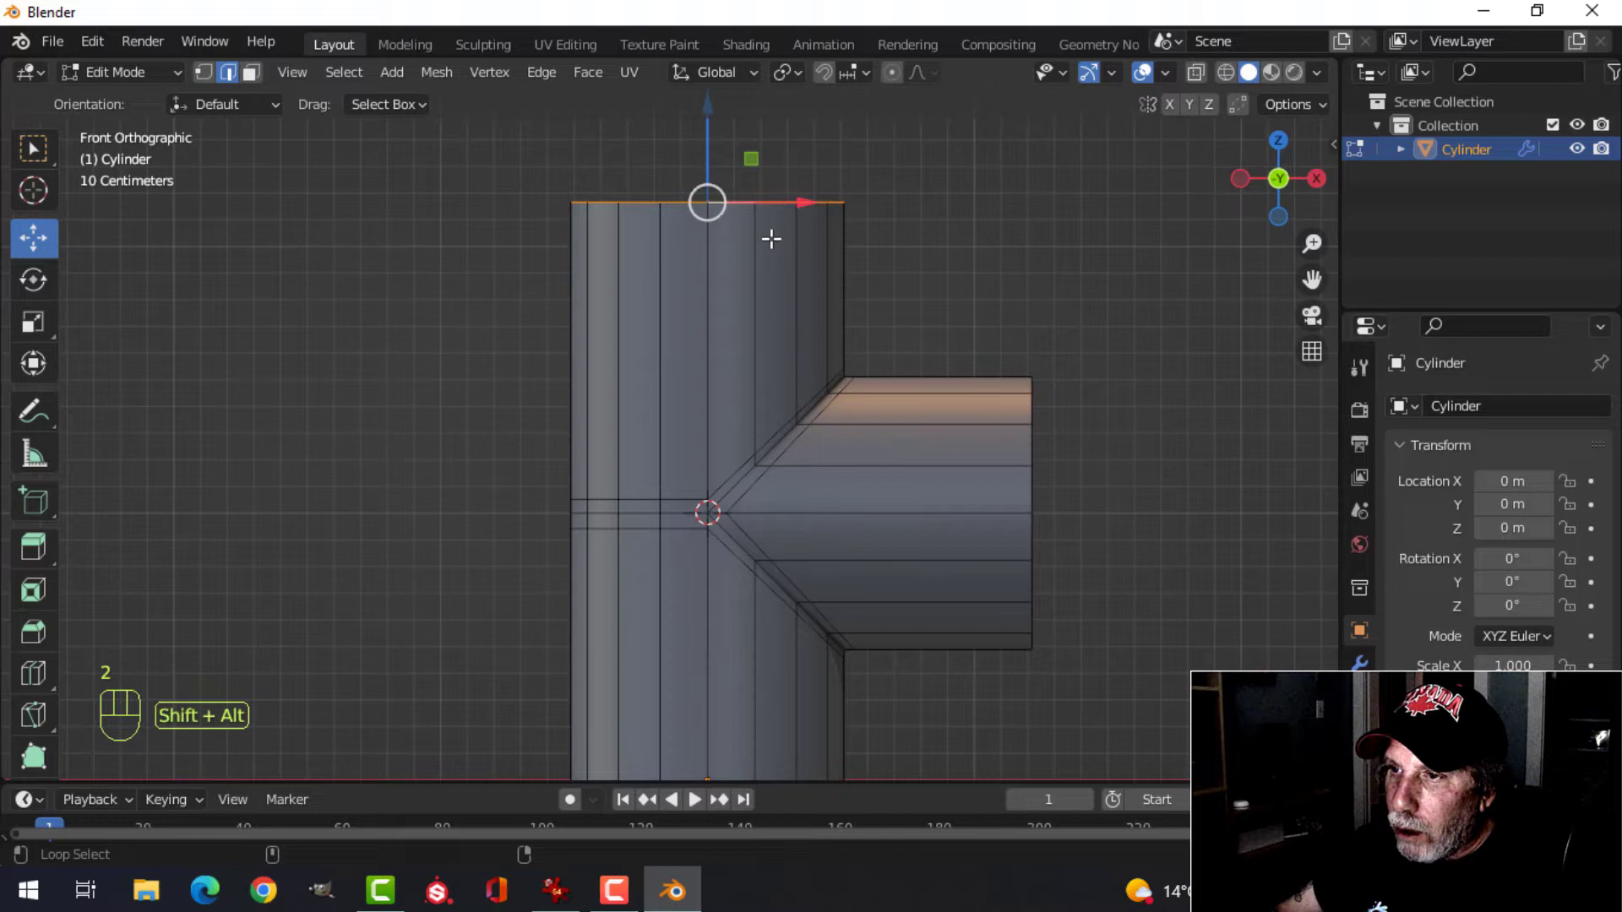
pyautogui.scroll(-3, 779, 313)
pyautogui.keyDown('shift'); pyautogui.moveTo(785, 359); pyautogui.dragTo(755, 242, button='middle'); pyautogui.keyUp('shift')
pyautogui.keyDown('alt'); pyautogui.keyDown('shift'); pyautogui.click(678, 542); pyautogui.keyUp('shift'); pyautogui.keyUp('alt')
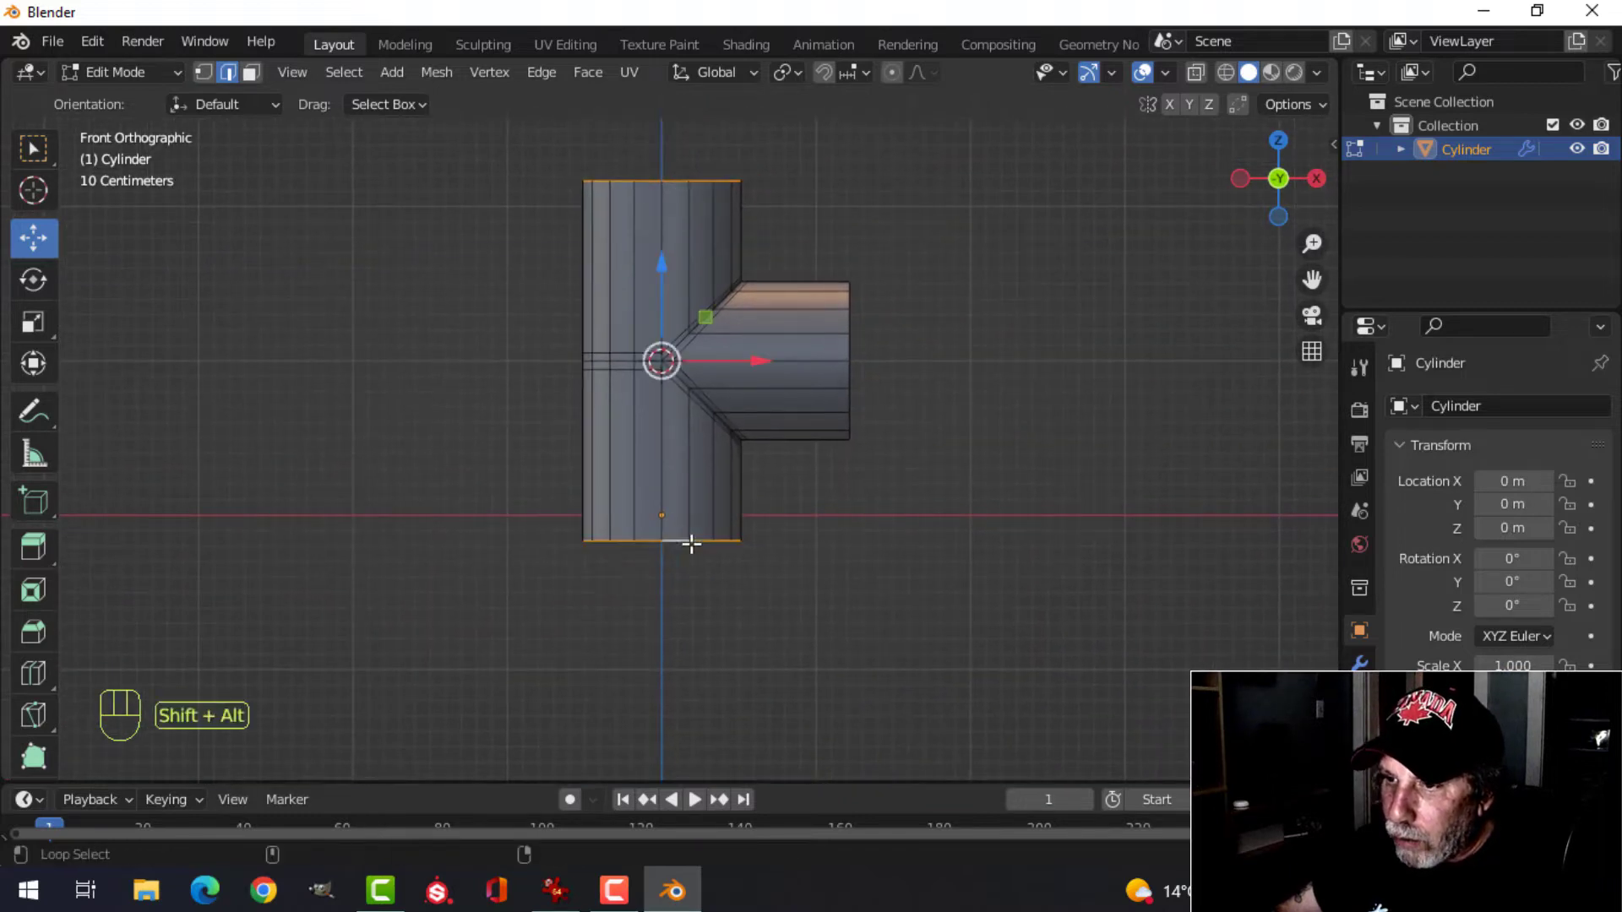
pyautogui.scroll(-2, 837, 446)
pyautogui.scroll(2, 837, 493)
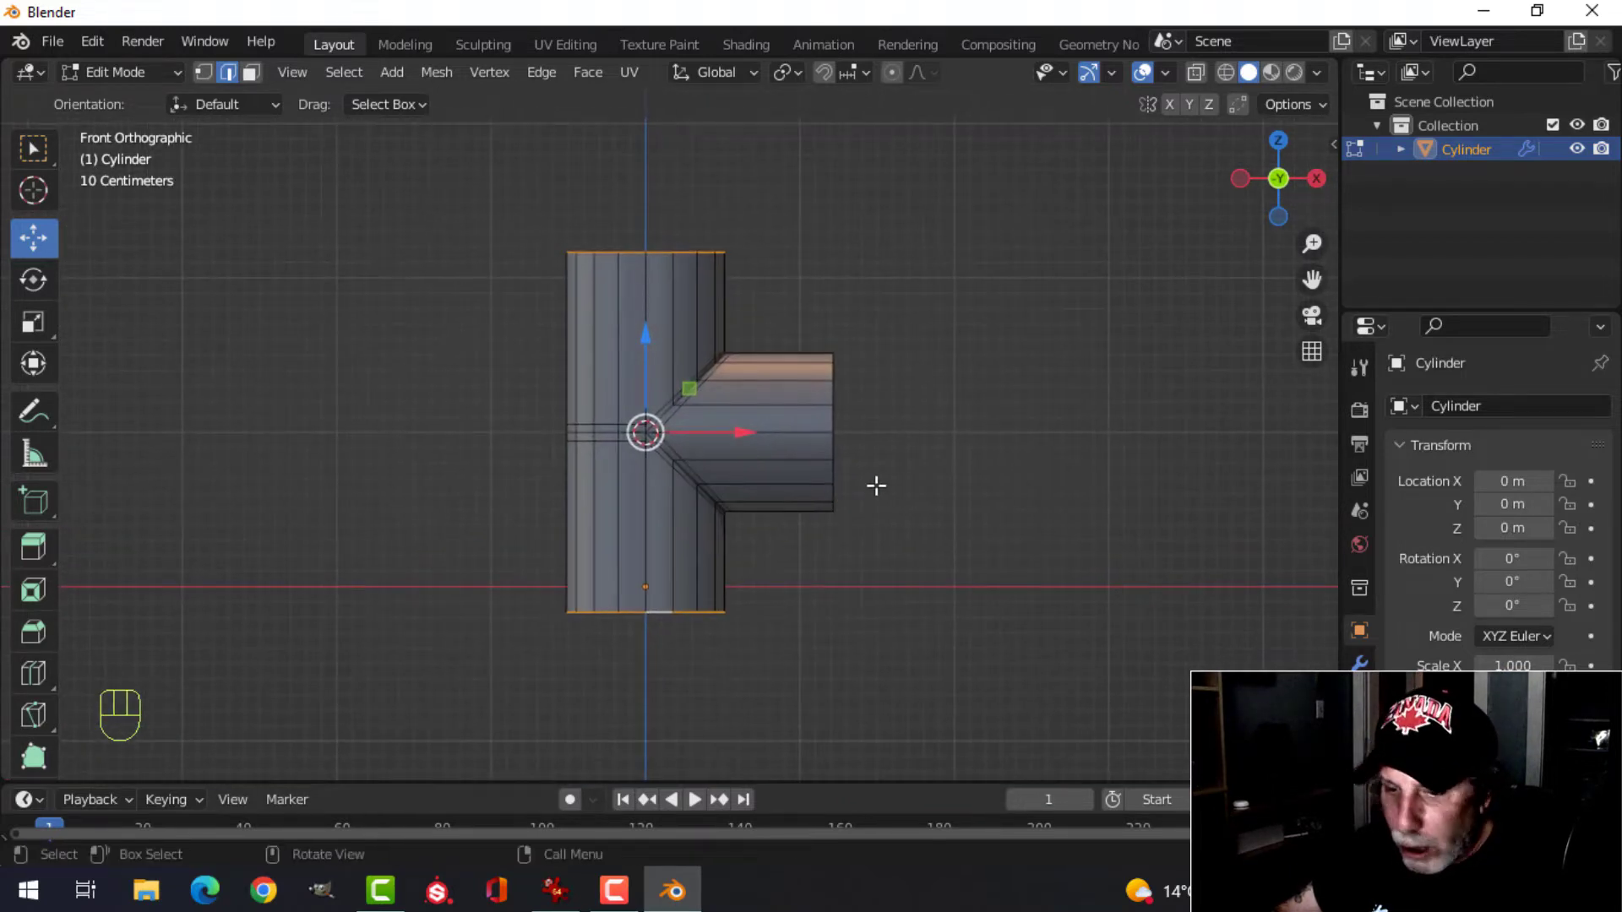
pyautogui.press('e')
pyautogui.rightClick(879, 486)
pyautogui.press('s')
pyautogui.press('z')
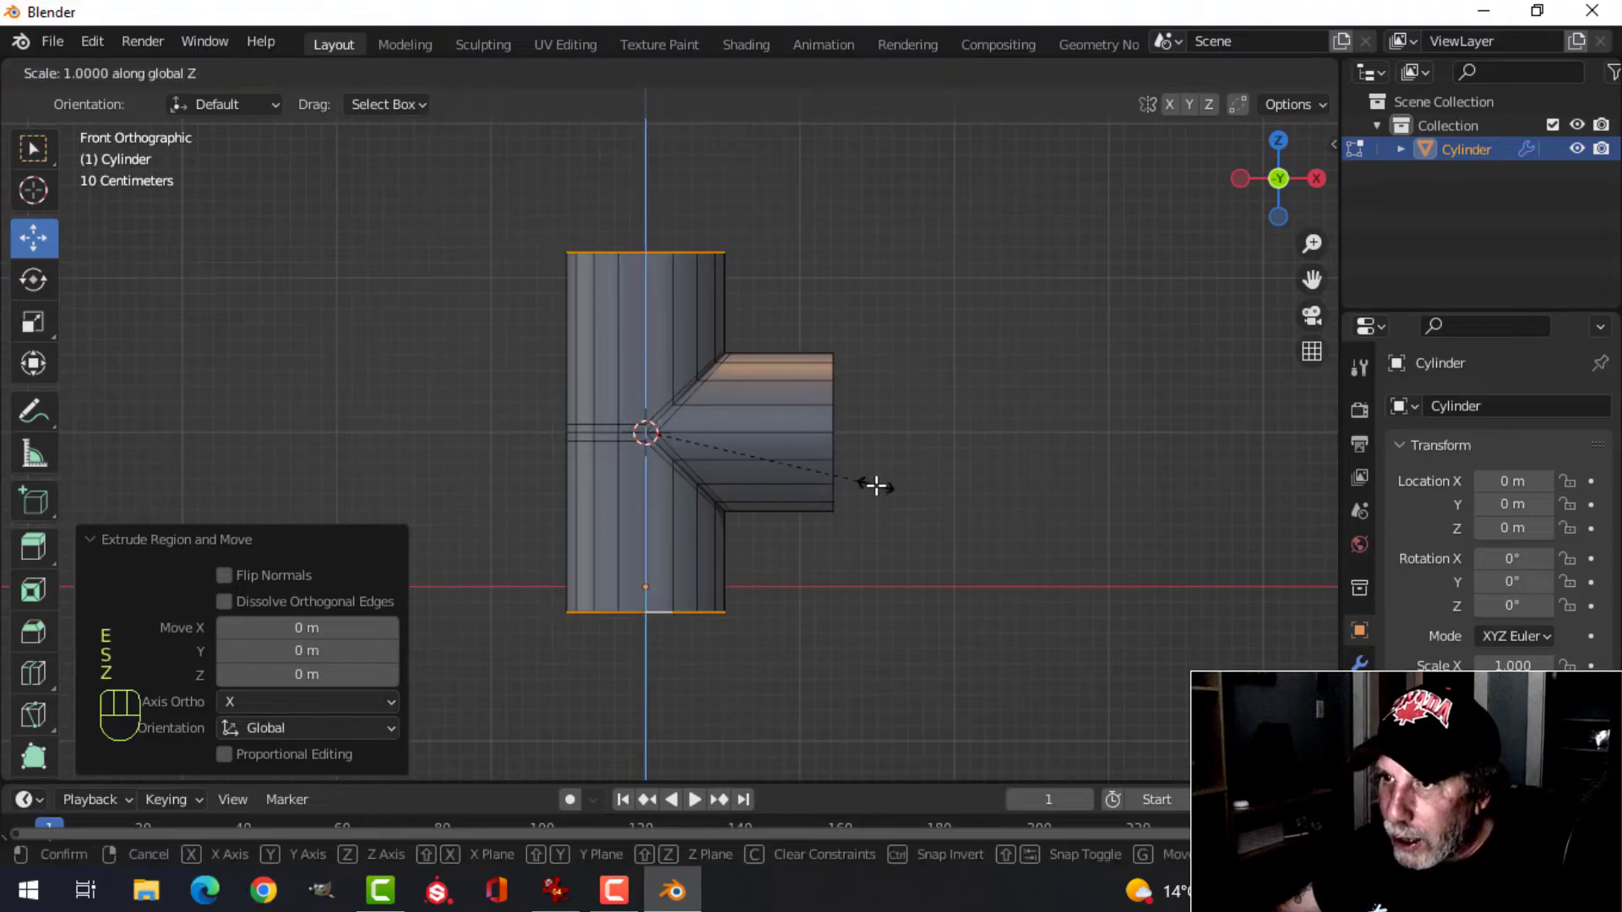
pyautogui.click(911, 503)
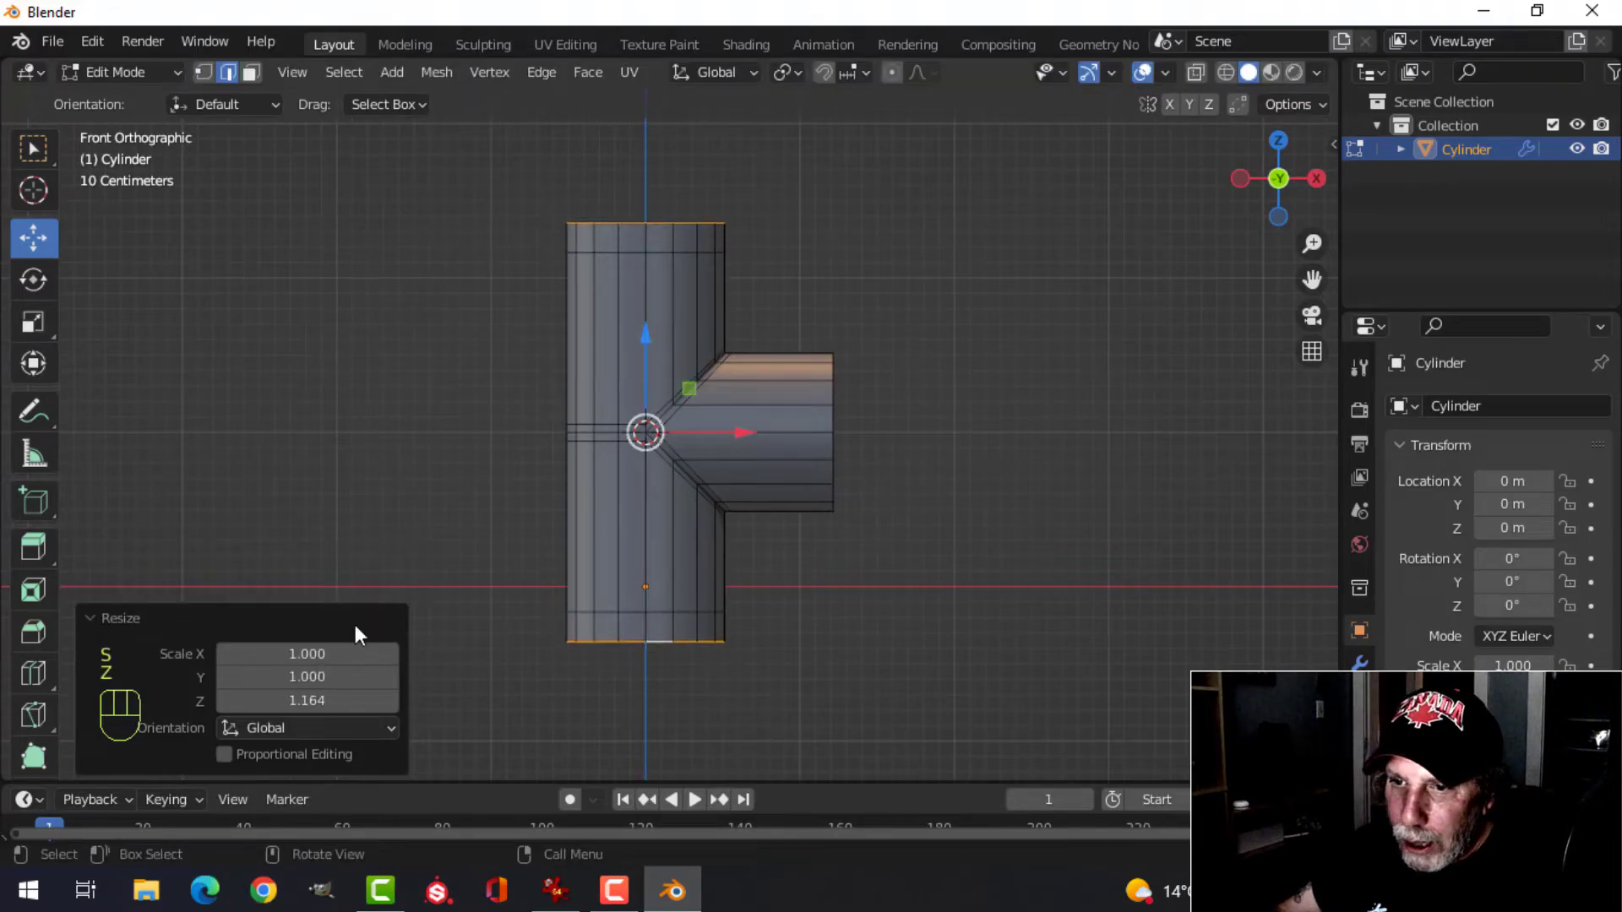
pyautogui.click(268, 701)
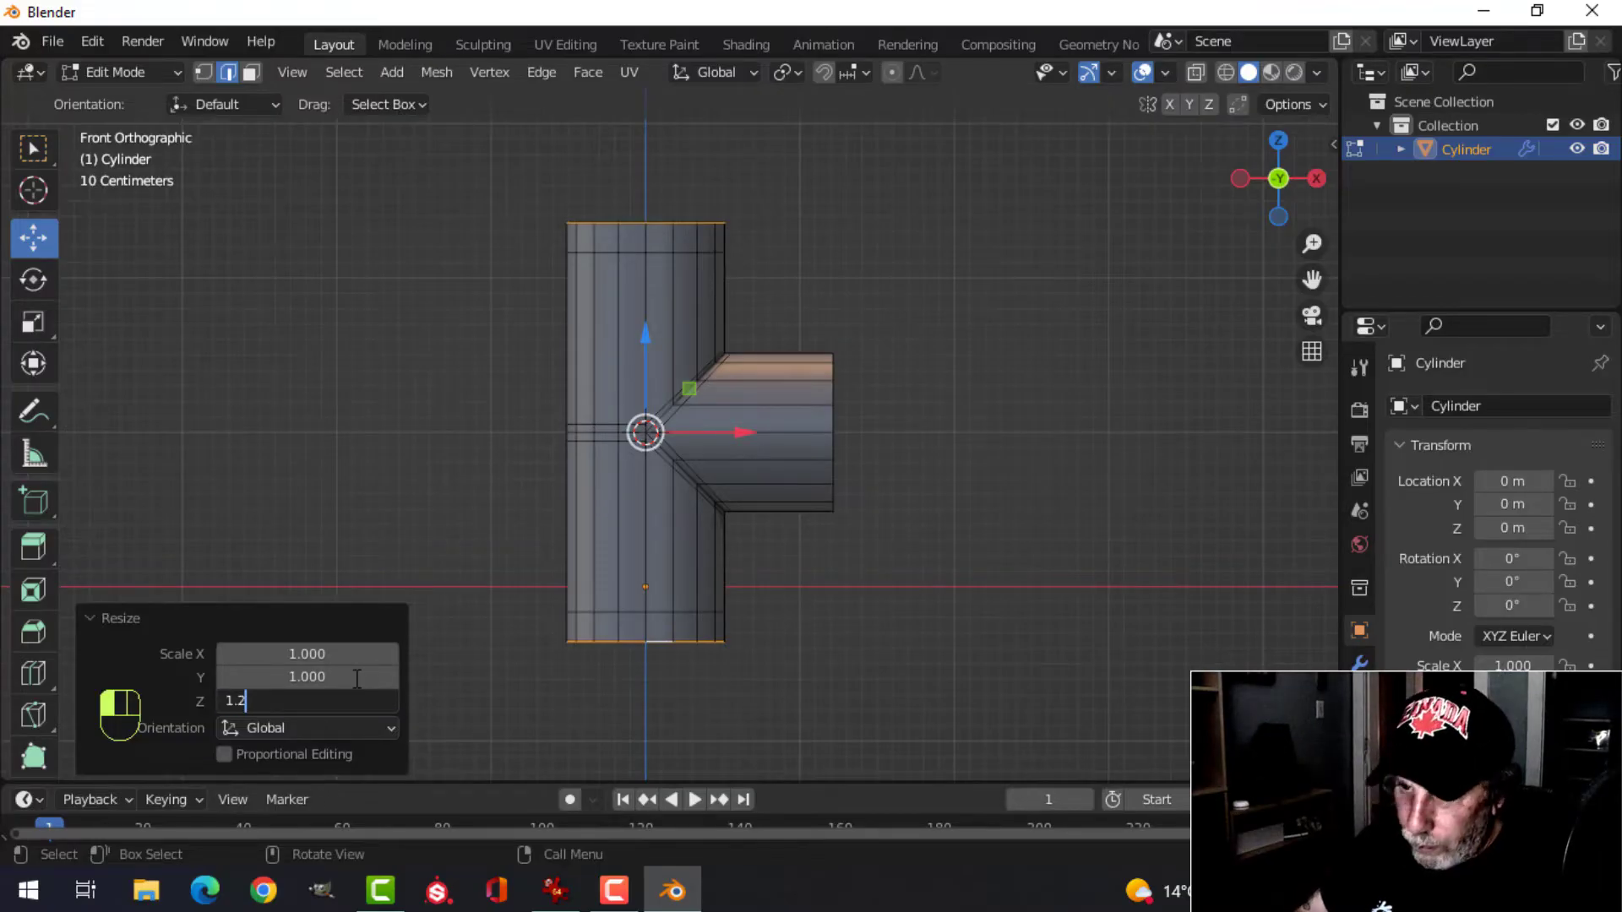
pyautogui.press('Return')
# Extrude the open edge loop at the branch end and move it 0.2 m along X.
pyautogui.scroll(2, 892, 386)
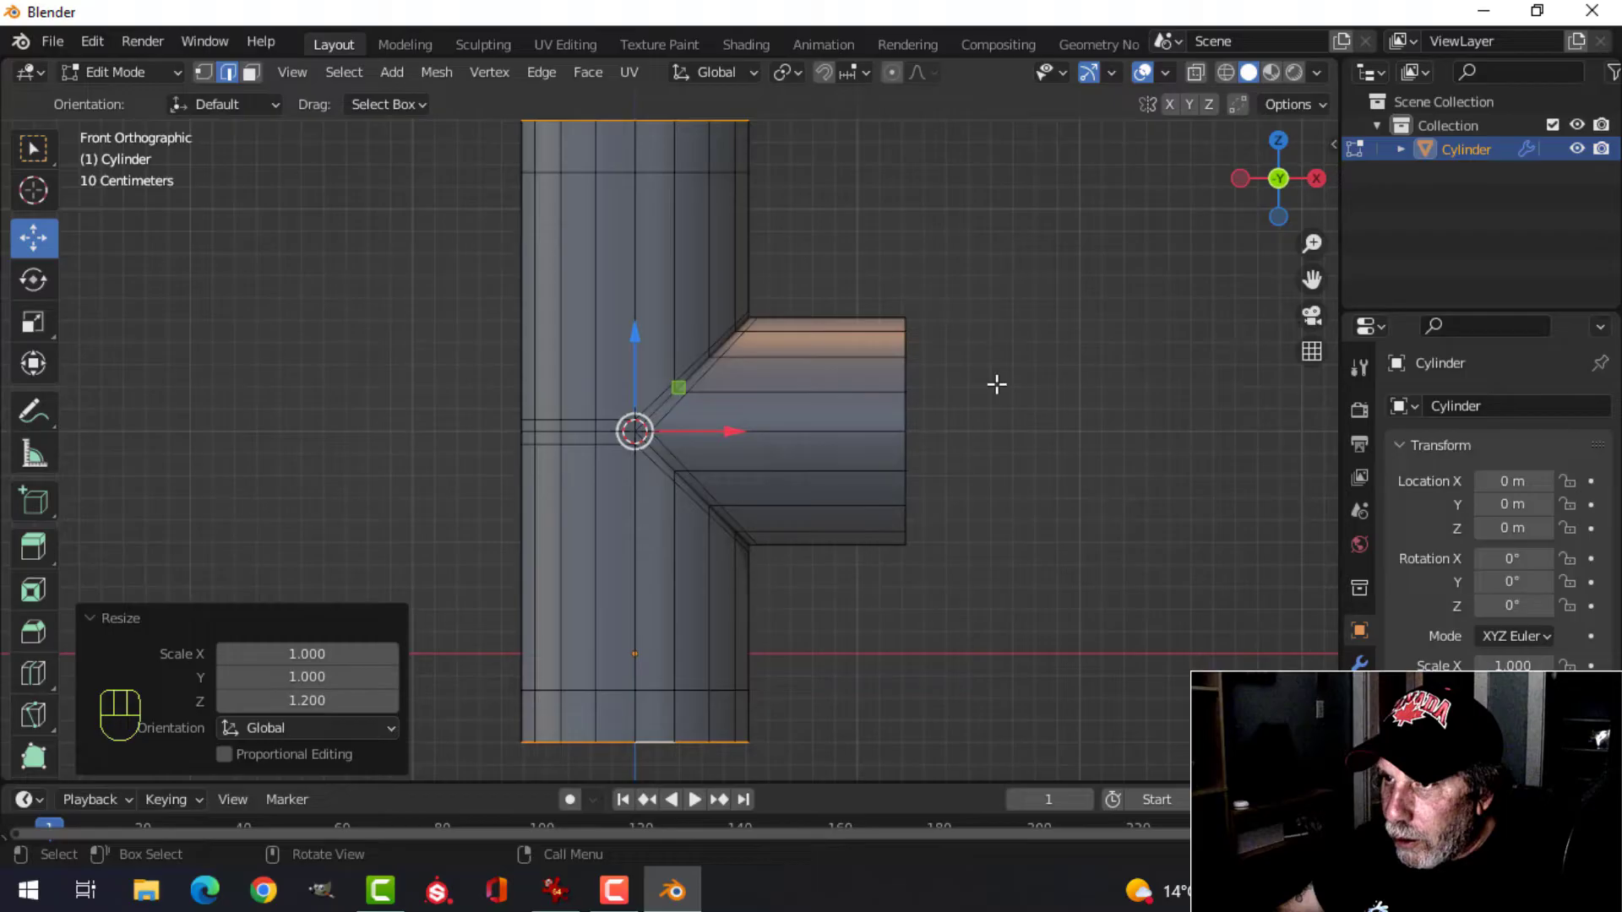
pyautogui.scroll(-2, 997, 386)
pyautogui.hotkey('alt', 'a')
pyautogui.keyDown('shift'); pyautogui.moveTo(920, 401); pyautogui.dragTo(826, 422, button='middle'); pyautogui.keyUp('shift')
pyautogui.scroll(2, 814, 394)
pyautogui.keyDown('alt'); pyautogui.keyDown('shift'); pyautogui.click(743, 366); pyautogui.keyUp('shift'); pyautogui.keyUp('alt')
pyautogui.scroll(-2, 786, 384)
pyautogui.press('e')
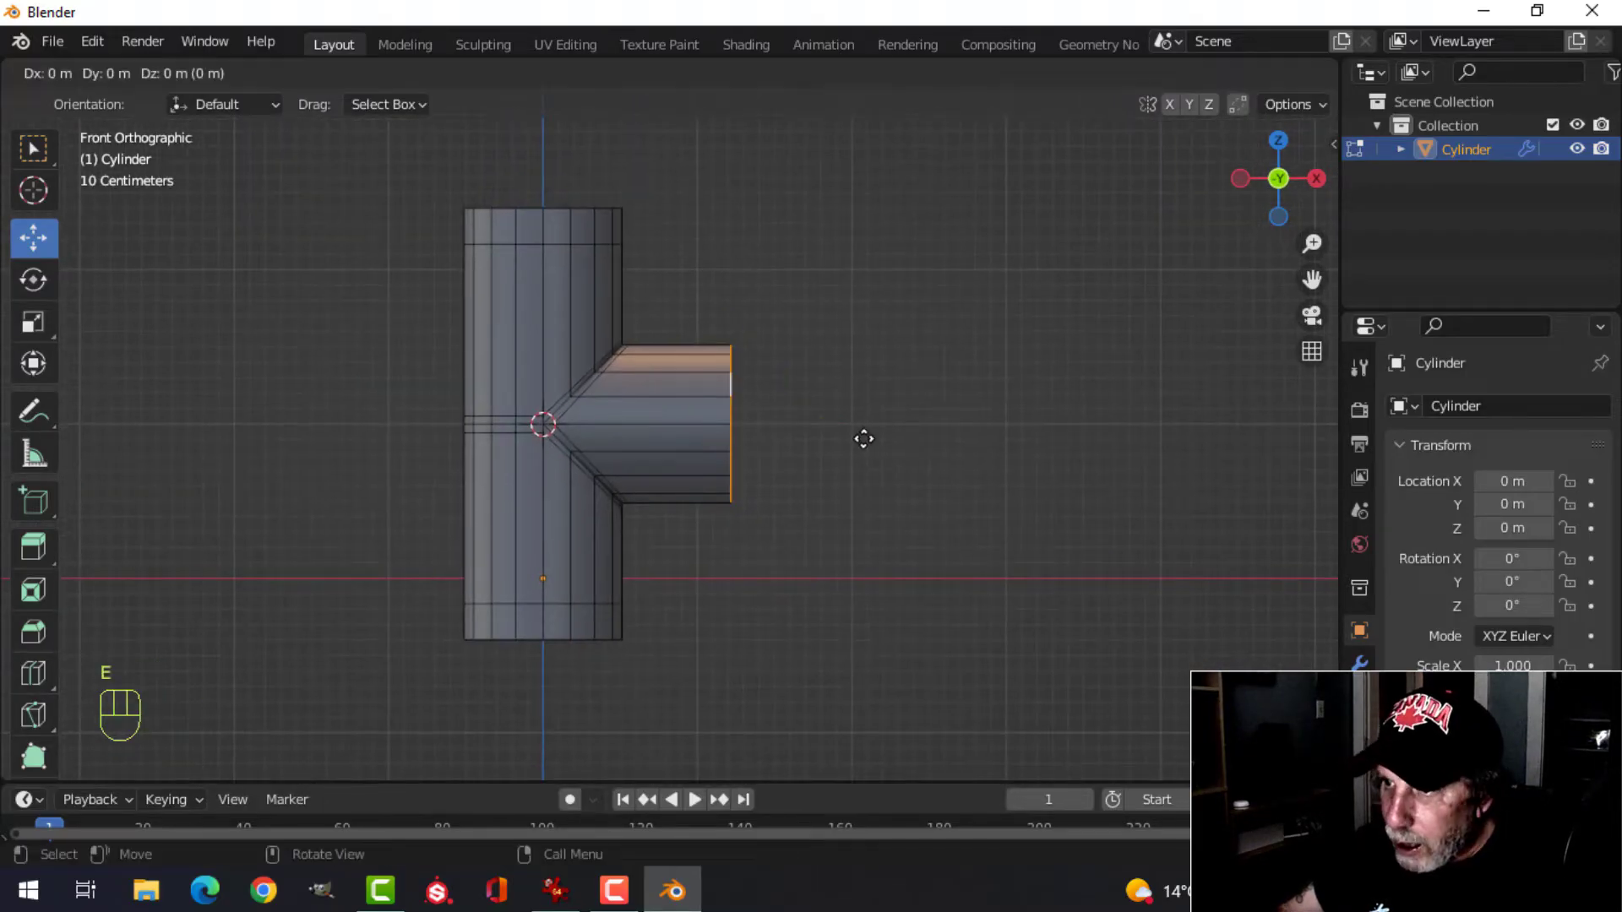
pyautogui.click(861, 437)
pyautogui.moveTo(826, 426); pyautogui.dragTo(872, 413)
pyautogui.click(307, 627)
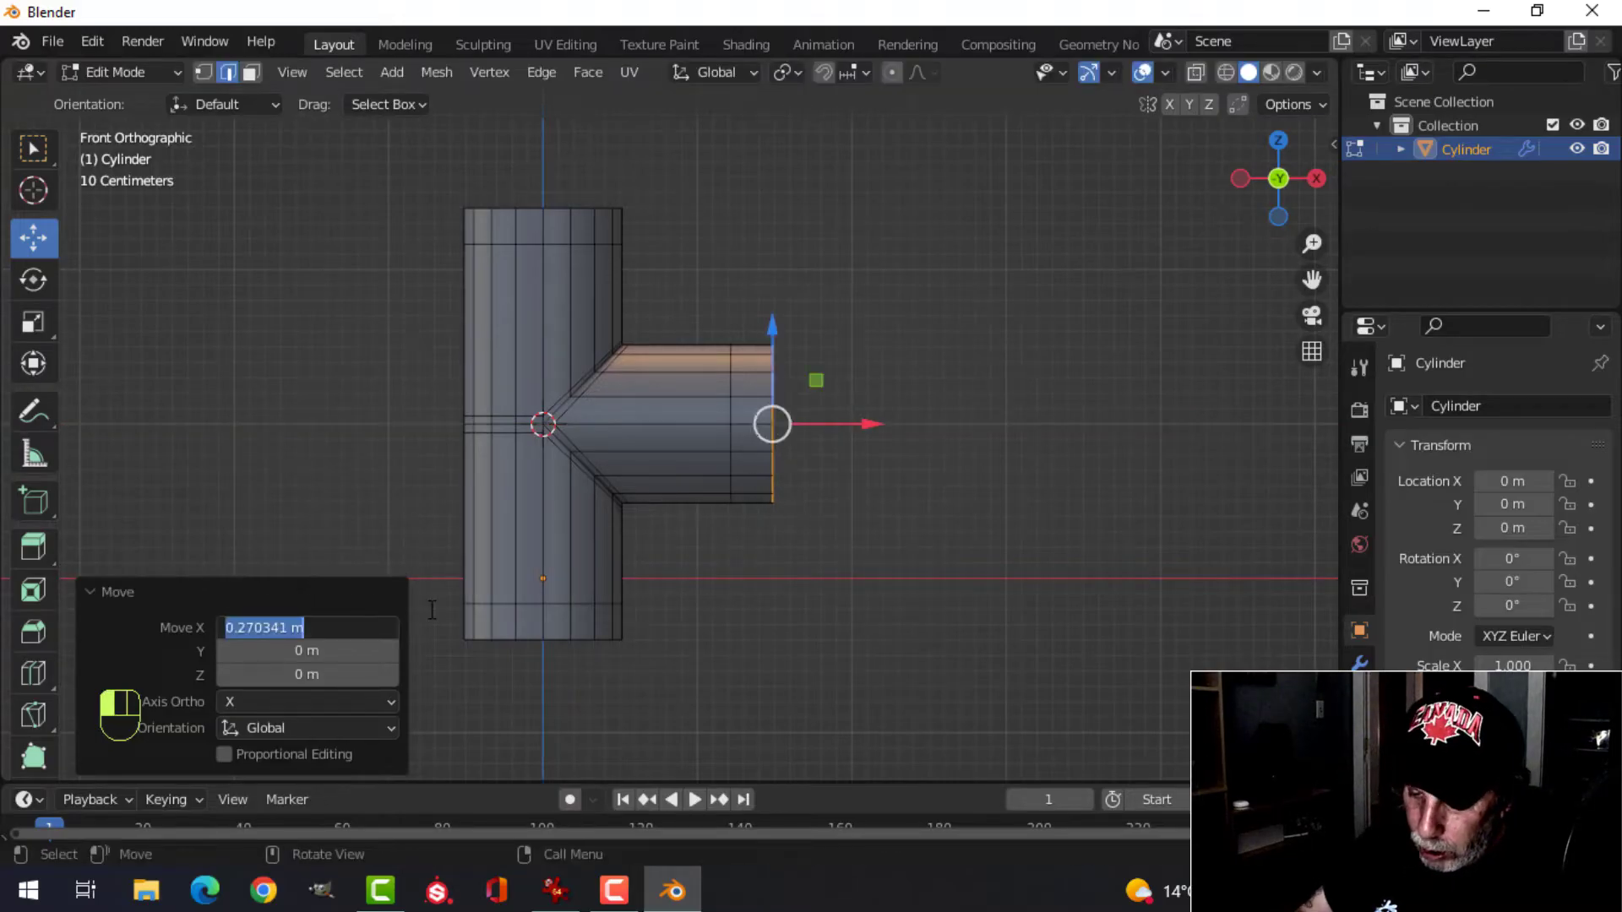
pyautogui.write('0.2')
pyautogui.press('Return')
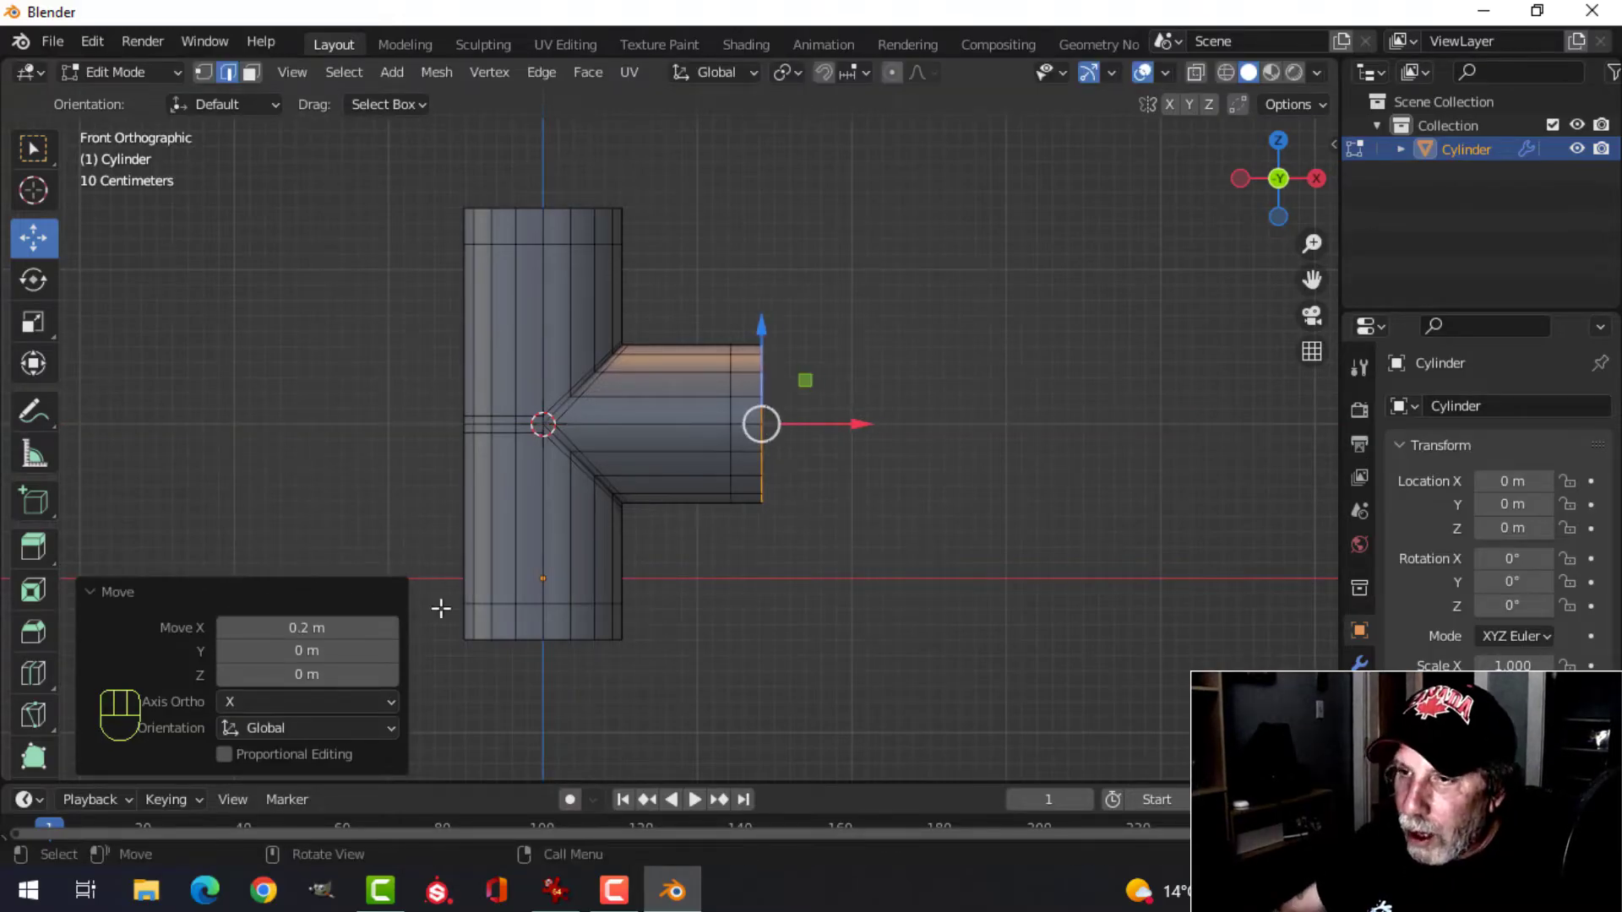
# Extrude the face rings at all three pipe ends and fatten them outward about 0.111 m into collars.
pyautogui.hotkey('alt', 'a')
pyautogui.keyDown('shift'); pyautogui.moveTo(811, 490); pyautogui.dragTo(825, 521, button='middle'); pyautogui.keyUp('shift')
pyautogui.scroll(2, 833, 516)
pyautogui.press('3')
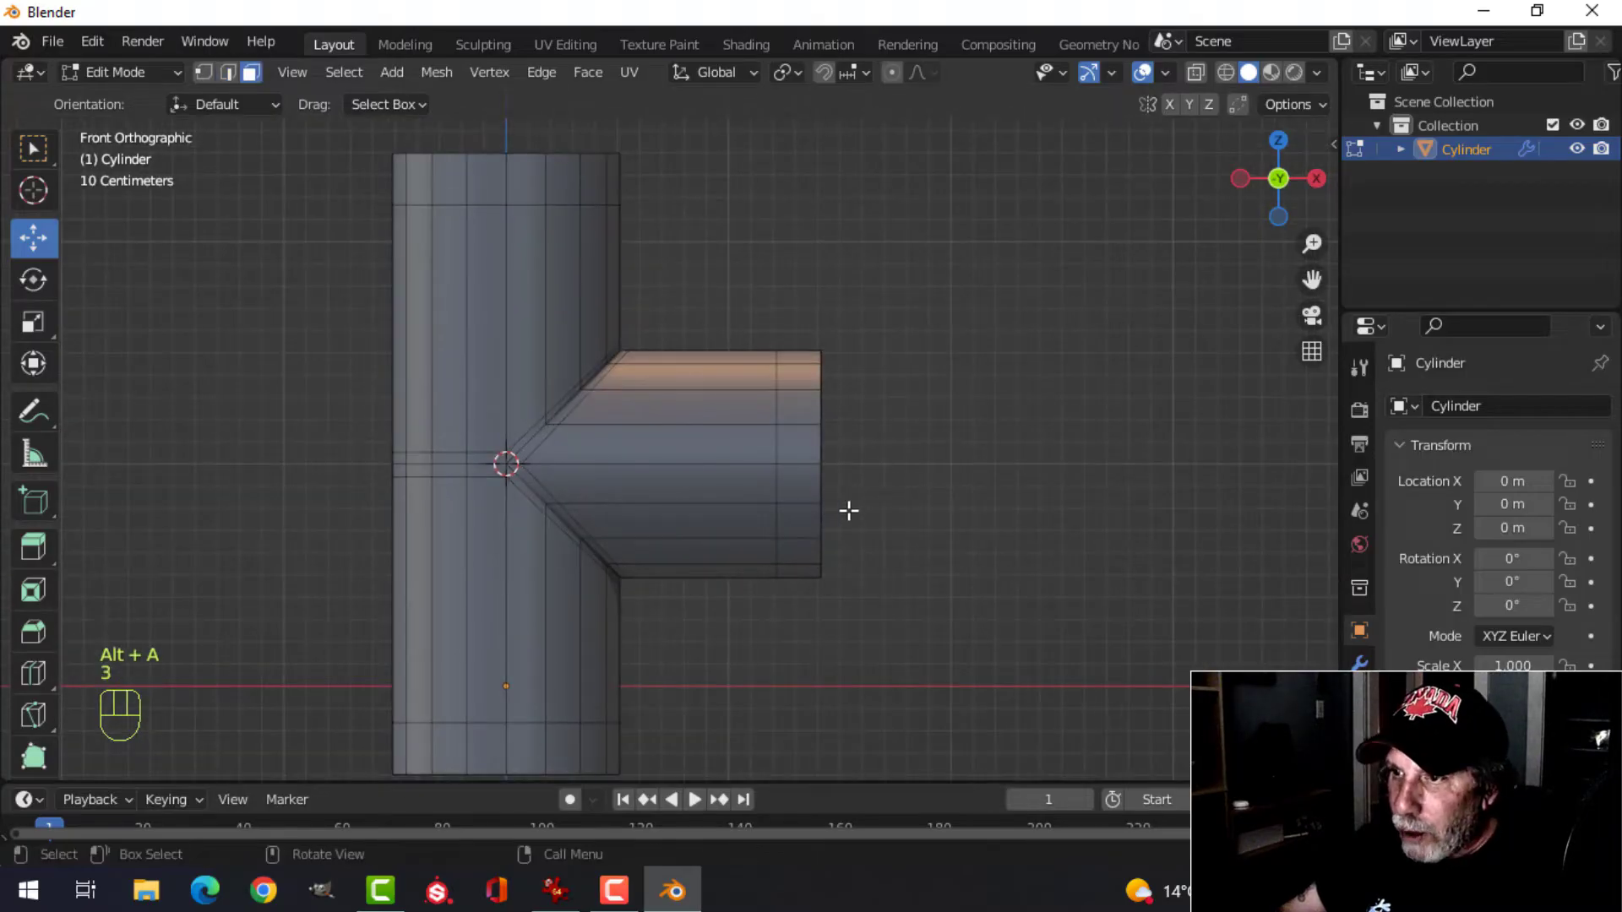
pyautogui.keyDown('alt'); pyautogui.keyDown('shift'); pyautogui.click(800, 423); pyautogui.keyUp('shift'); pyautogui.keyUp('alt')
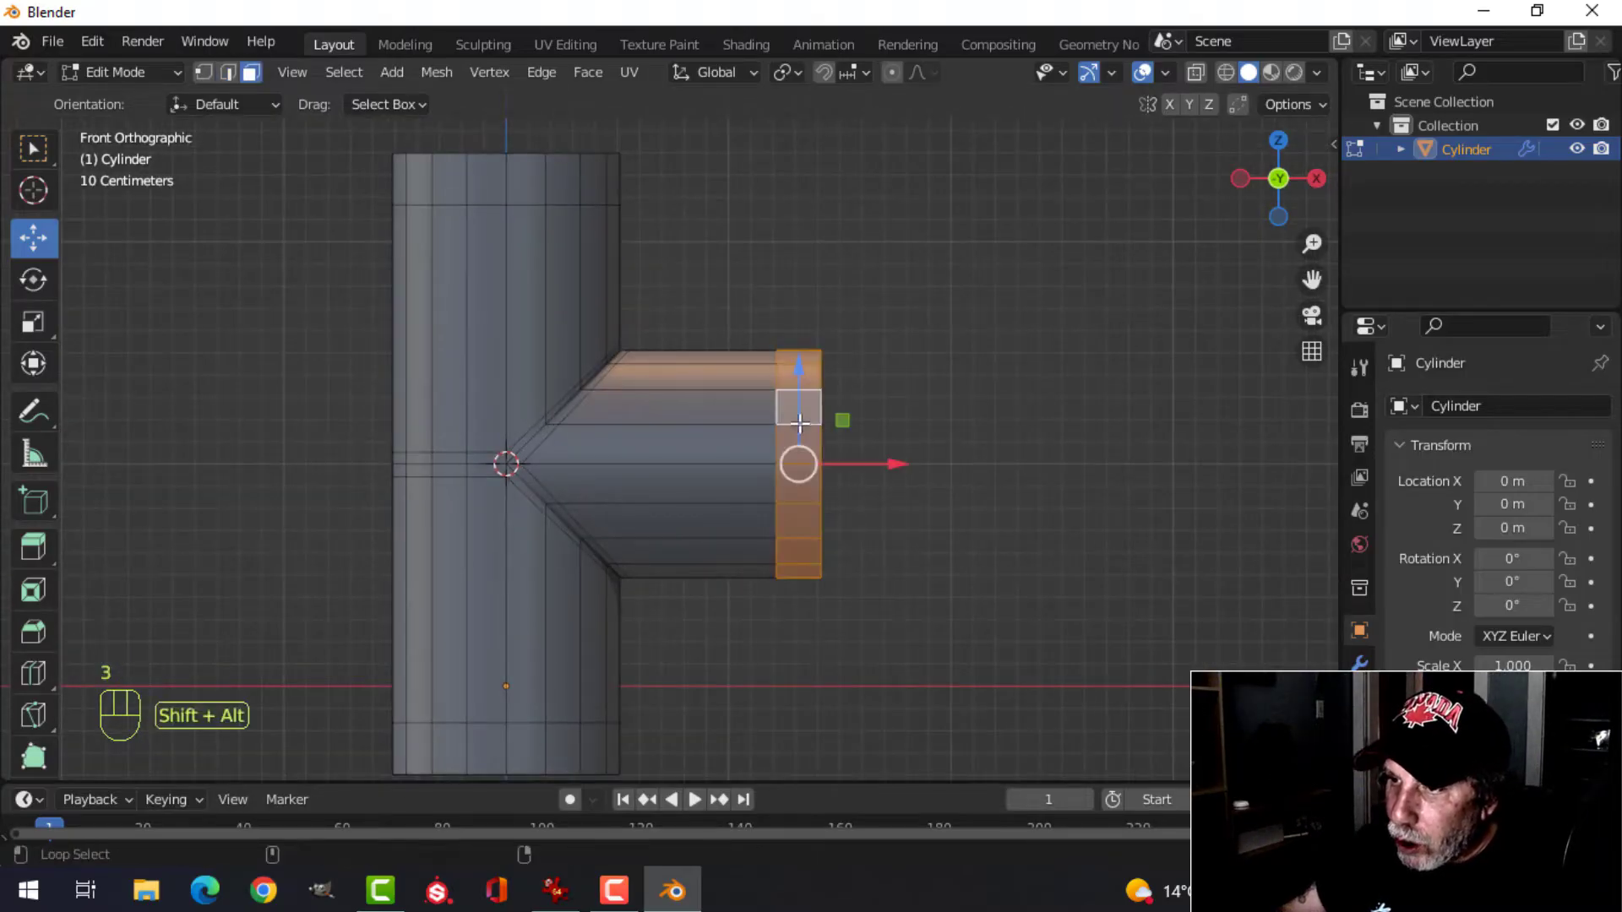
pyautogui.keyDown('alt'); pyautogui.keyDown('shift'); pyautogui.click(506, 184); pyautogui.keyUp('shift'); pyautogui.keyUp('alt')
pyautogui.scroll(-2, 597, 392)
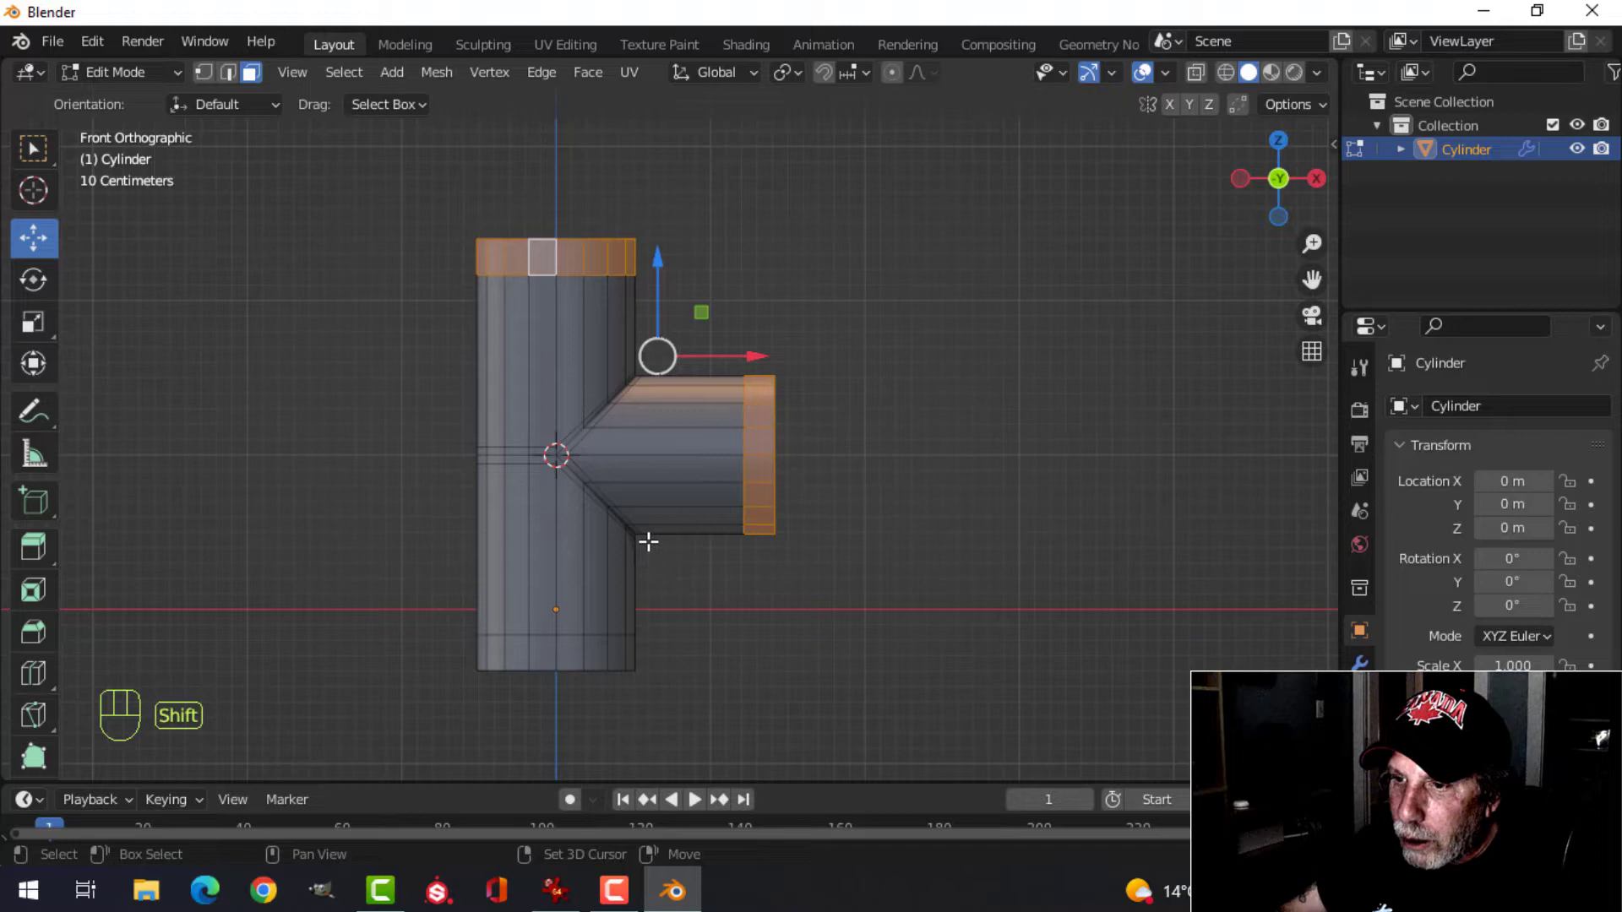
pyautogui.keyDown('shift'); pyautogui.scroll(-2, 648, 536); pyautogui.keyUp('shift')
pyautogui.keyDown('alt'); pyautogui.keyDown('shift'); pyautogui.click(562, 524); pyautogui.keyUp('shift'); pyautogui.keyUp('alt')
pyautogui.moveTo(681, 321); pyautogui.dragTo(771, 481, button='middle')
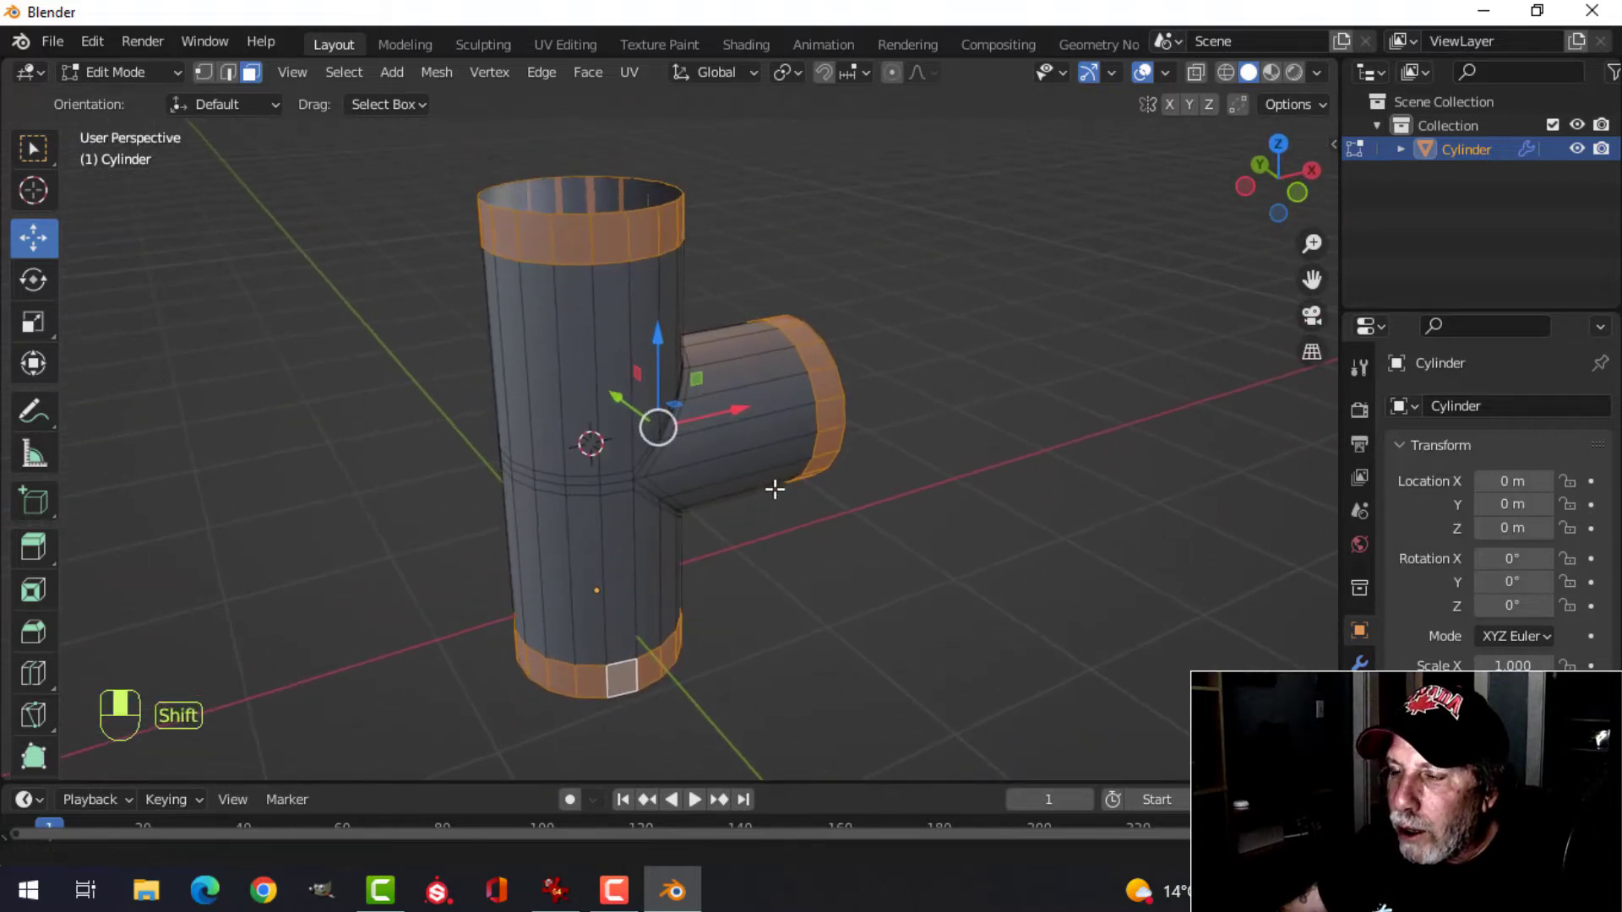
pyautogui.press('e')
pyautogui.rightClick(929, 482)
pyautogui.hotkey('alt', 's')
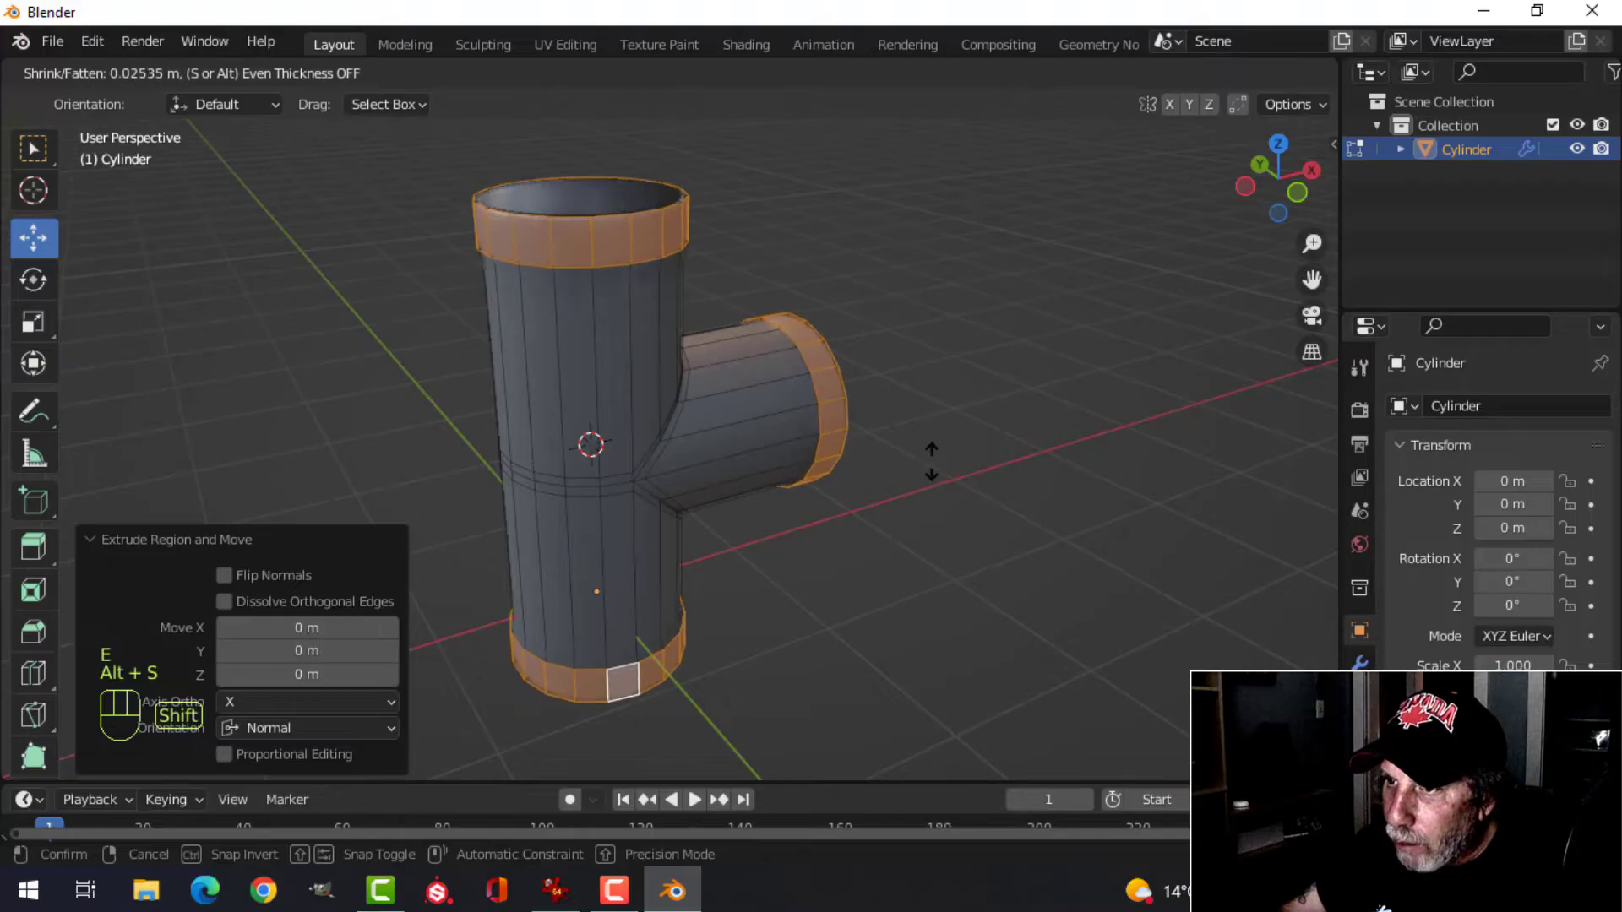
pyautogui.click(921, 389)
pyautogui.moveTo(921, 389); pyautogui.dragTo(851, 340, button='middle')
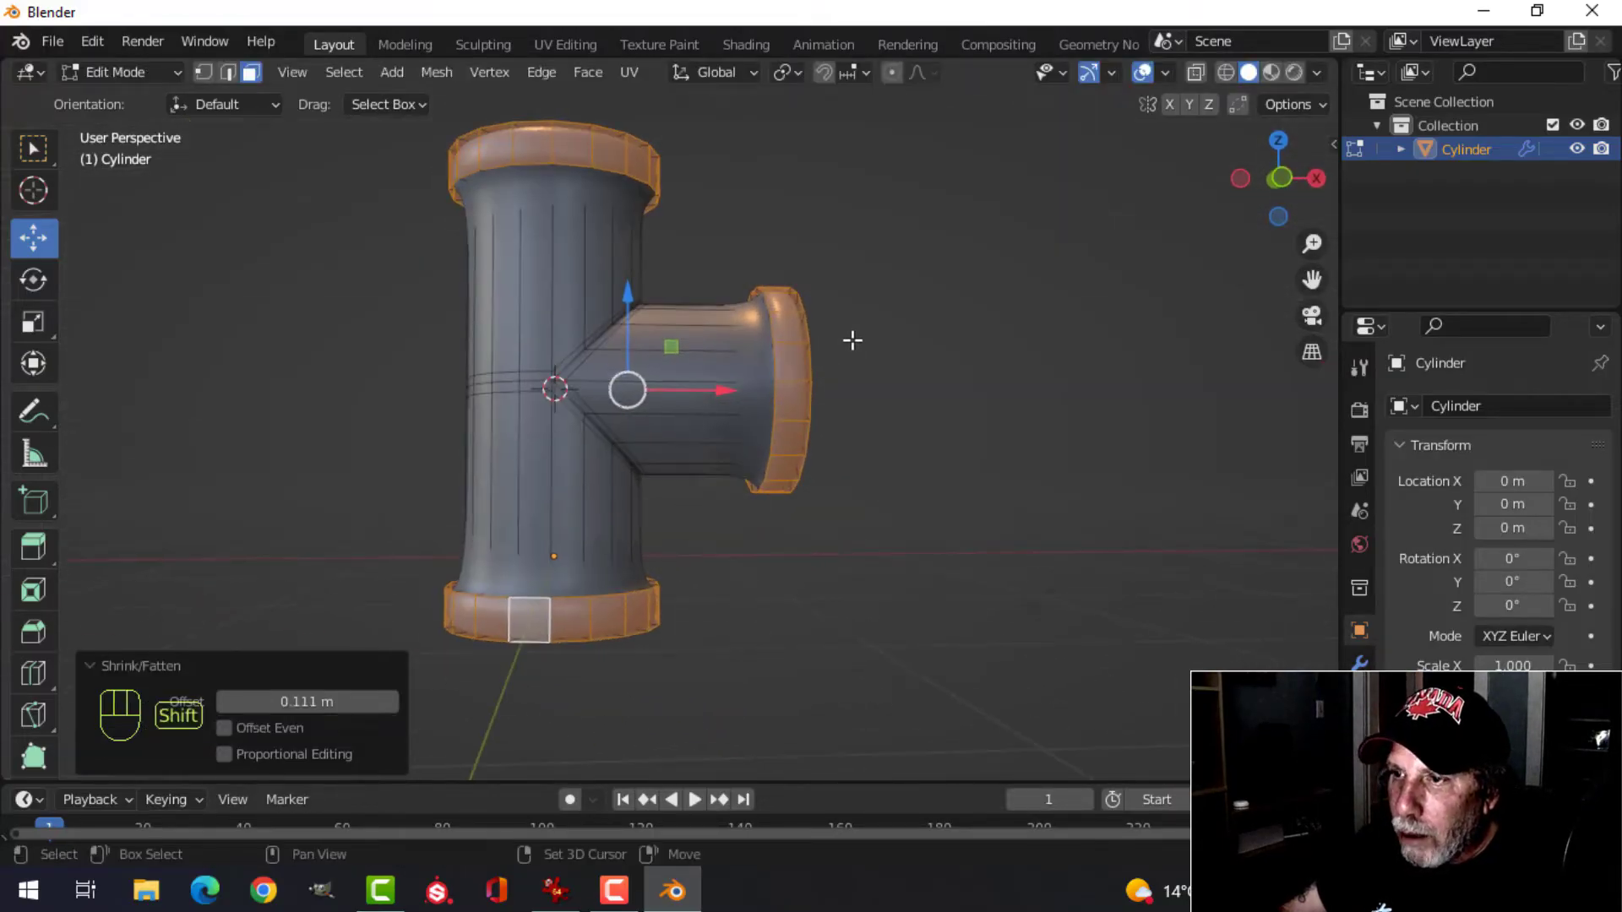
# Add a loop cut around the branch, flattened along X and moved up against the branch collar.
pyautogui.scroll(3, 827, 415)
pyautogui.hotkey('alt', 'a')
pyautogui.scroll(-2, 890, 398)
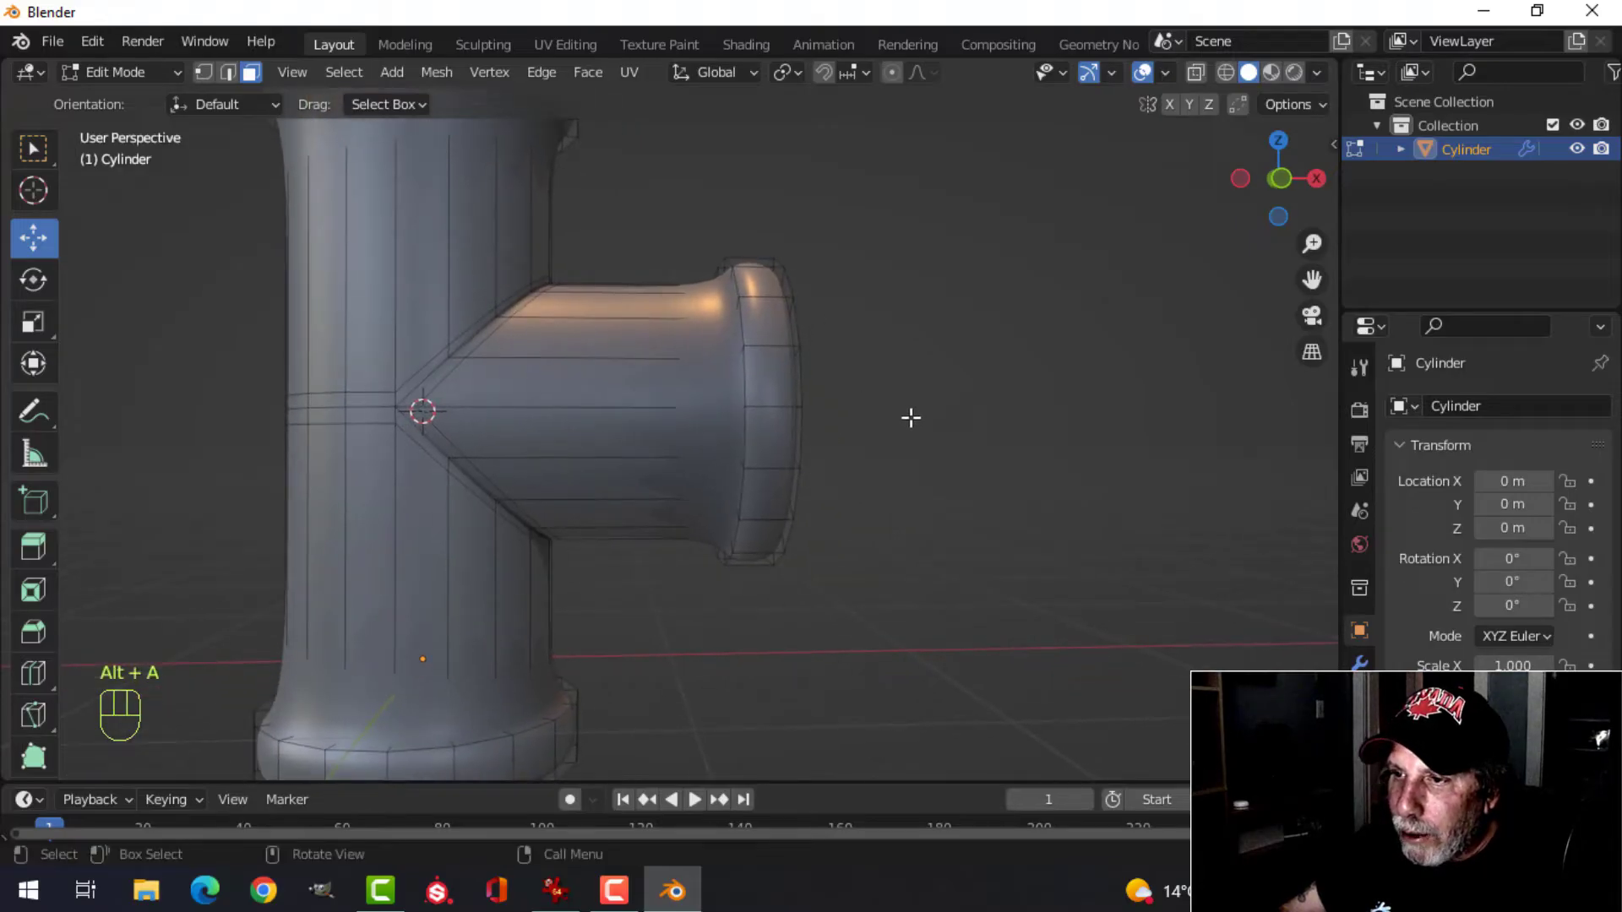
pyautogui.keyDown('shift'); pyautogui.moveTo(909, 417); pyautogui.dragTo(911, 450, button='middle'); pyautogui.keyUp('shift')
pyautogui.hotkey('ctrl', 'r')
pyautogui.click(670, 398)
pyautogui.rightClick(688, 405)
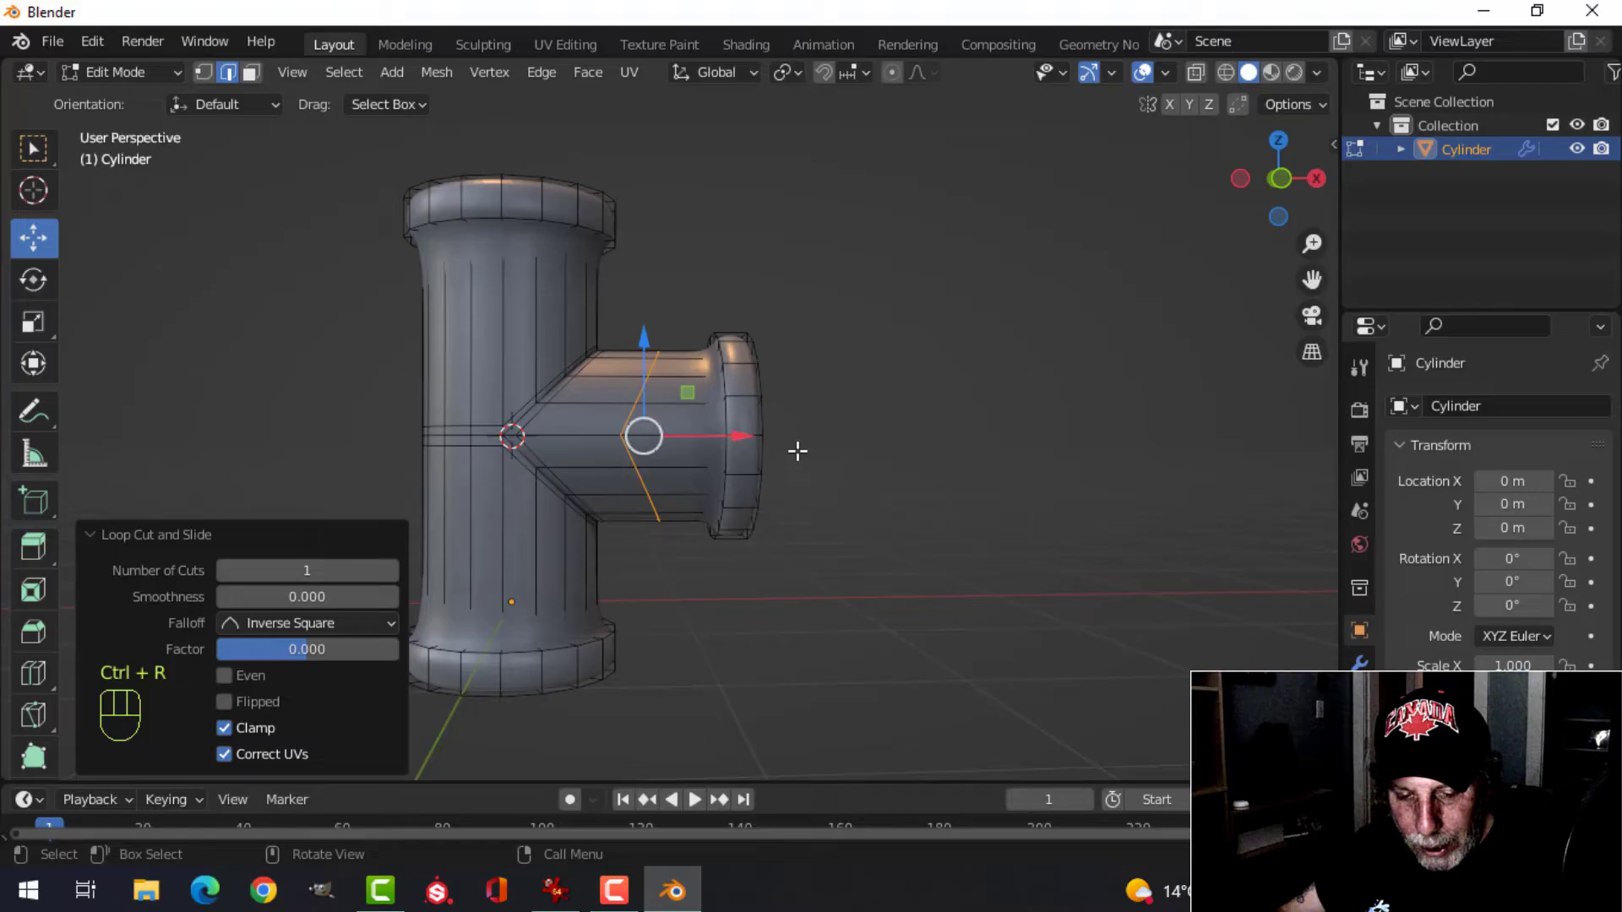
pyautogui.press('s')
pyautogui.press('x')
pyautogui.press('Return')
pyautogui.moveTo(735, 434); pyautogui.dragTo(805, 427)
# Add a loop cut around the upper pipe, scaled to 0 along Z and moved about 0.43 m up to the top collar.
pyautogui.keyDown('shift'); pyautogui.moveTo(650, 350); pyautogui.dragTo(696, 427, button='middle'); pyautogui.keyUp('shift')
pyautogui.hotkey('ctrl', 'r')
pyautogui.click(581, 341)
pyautogui.rightClick(583, 344)
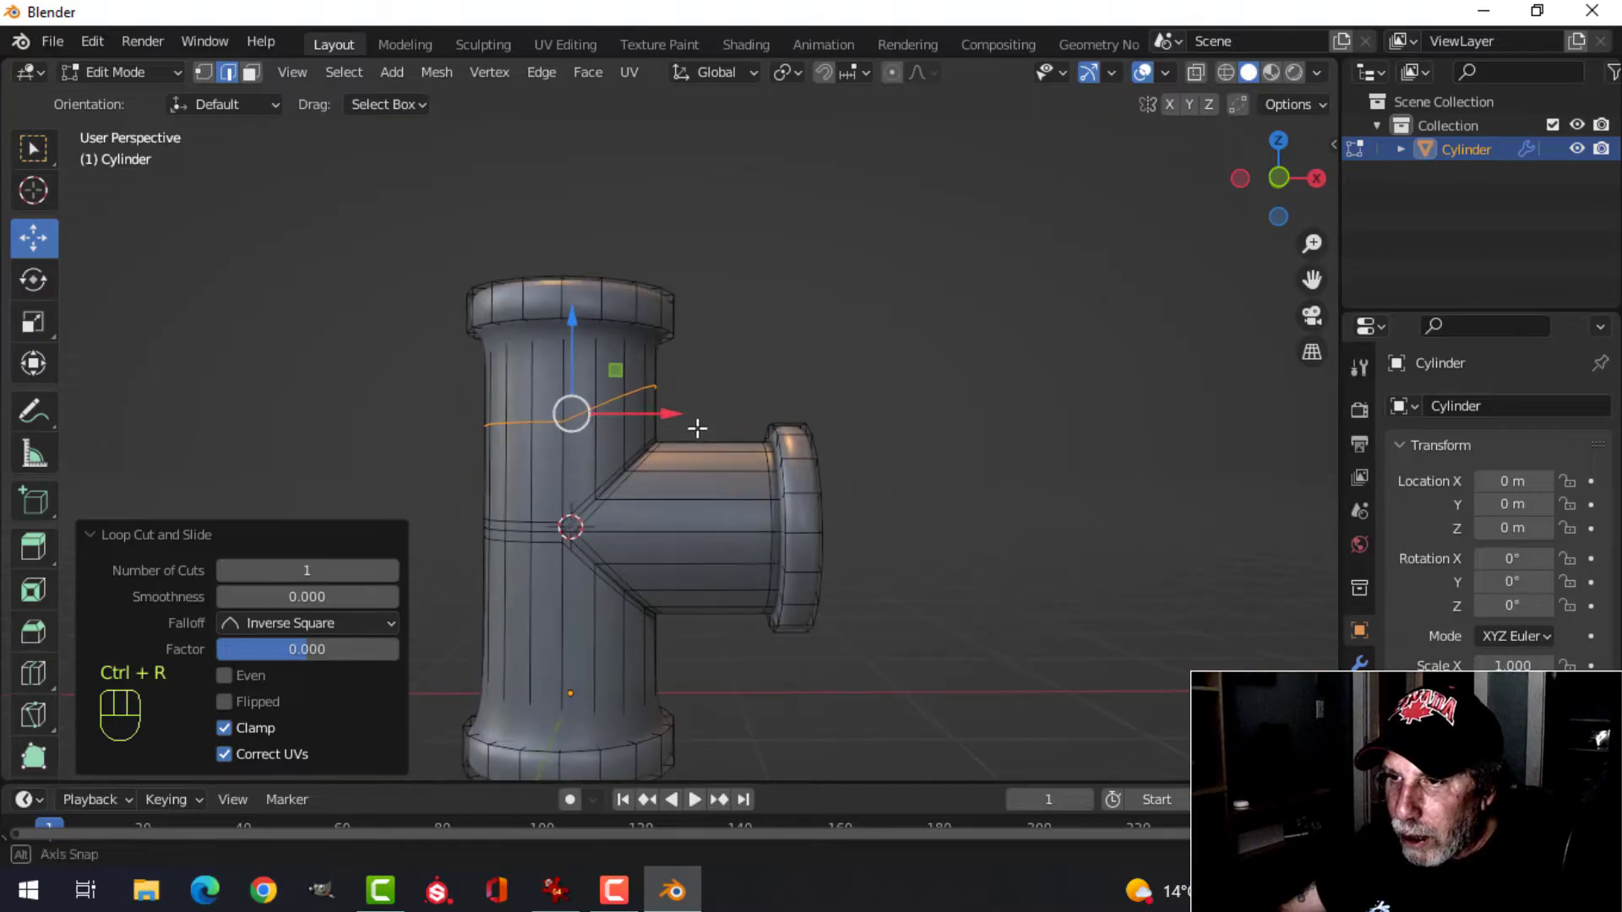
pyautogui.press('s')
pyautogui.press('z')
pyautogui.press('0')
pyautogui.click(581, 408)
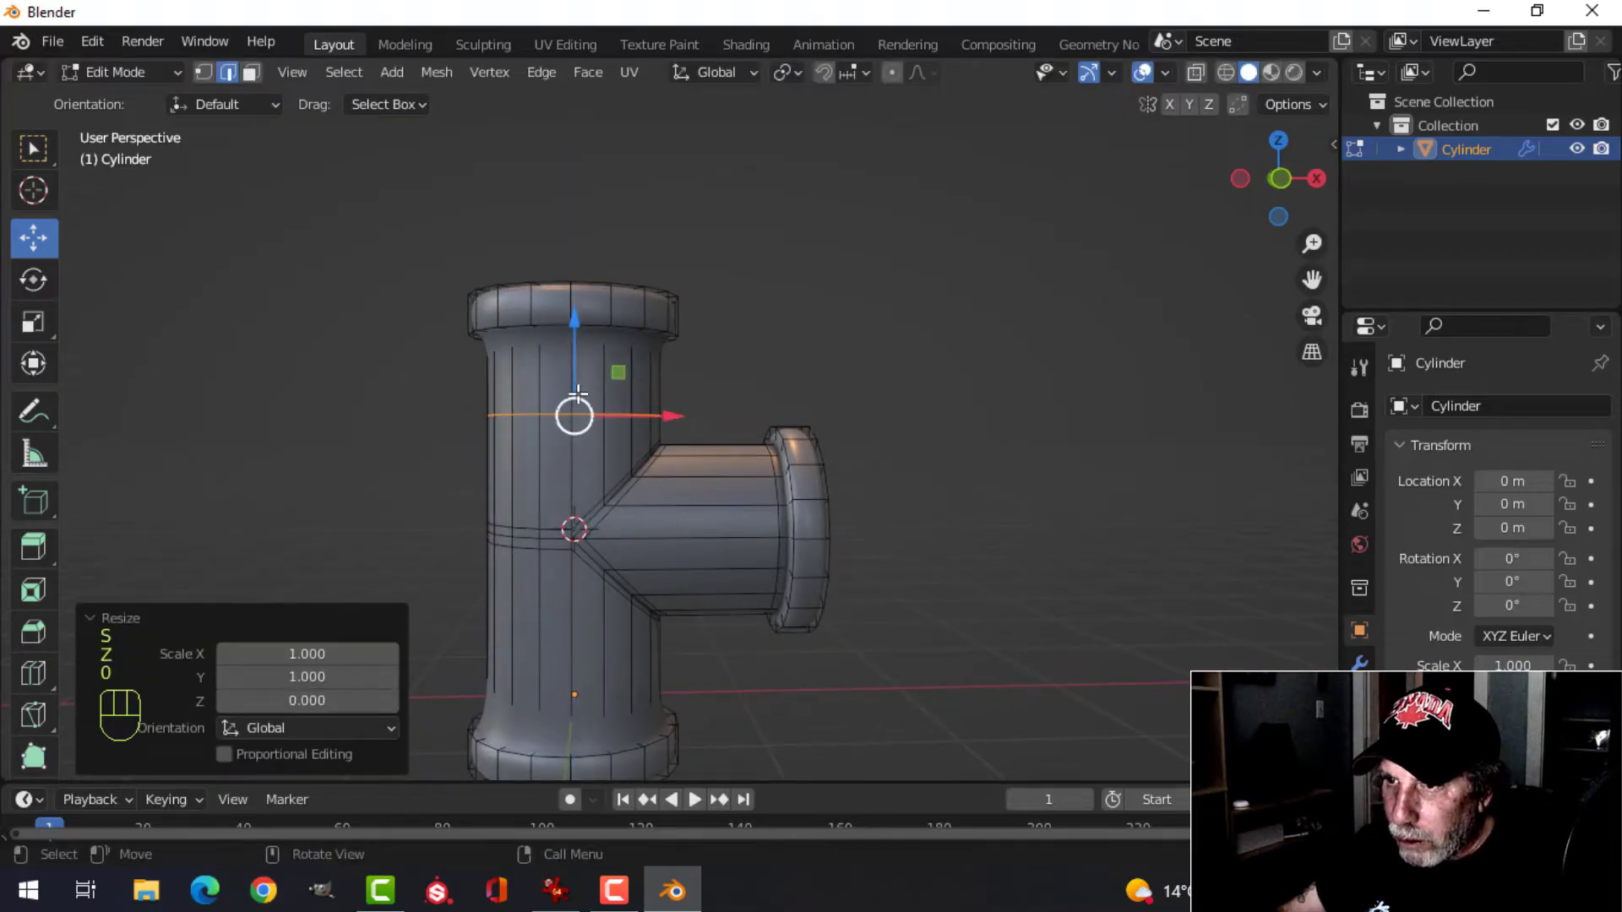
pyautogui.moveTo(574, 342); pyautogui.dragTo(582, 277)
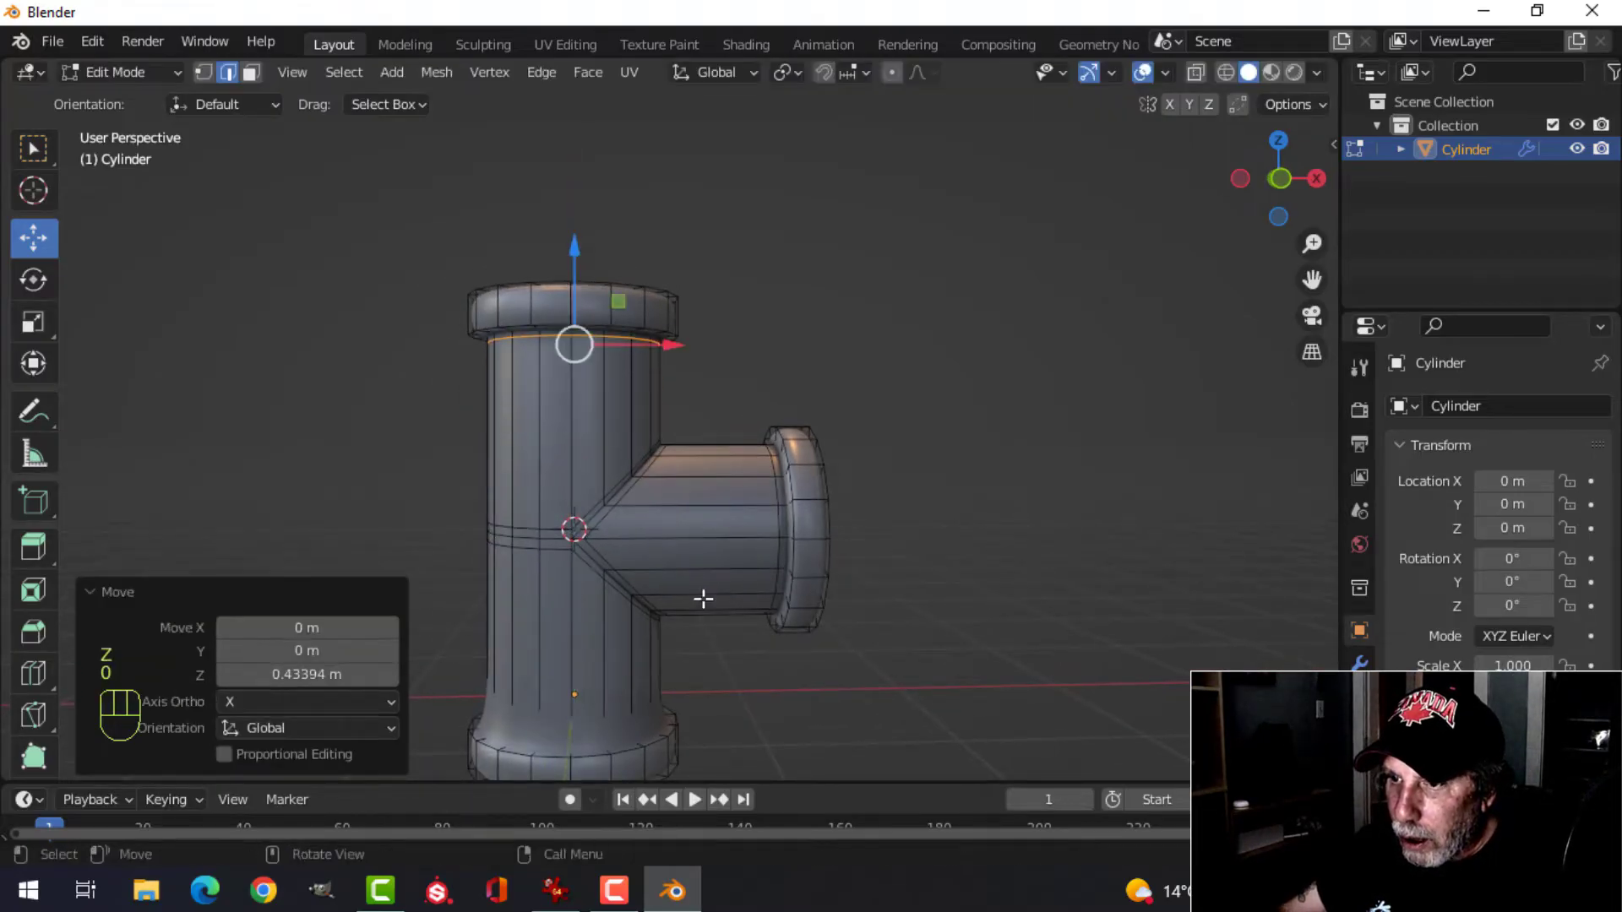
# Add a loop cut around the lower pipe, scaled to 0 along Z and moved about 0.42 m down to the bottom collar.
pyautogui.keyDown('shift'); pyautogui.moveTo(702, 597); pyautogui.dragTo(667, 471, button='middle'); pyautogui.keyUp('shift')
pyautogui.hotkey('ctrl', 'r')
pyautogui.click(615, 456)
pyautogui.click(614, 456)
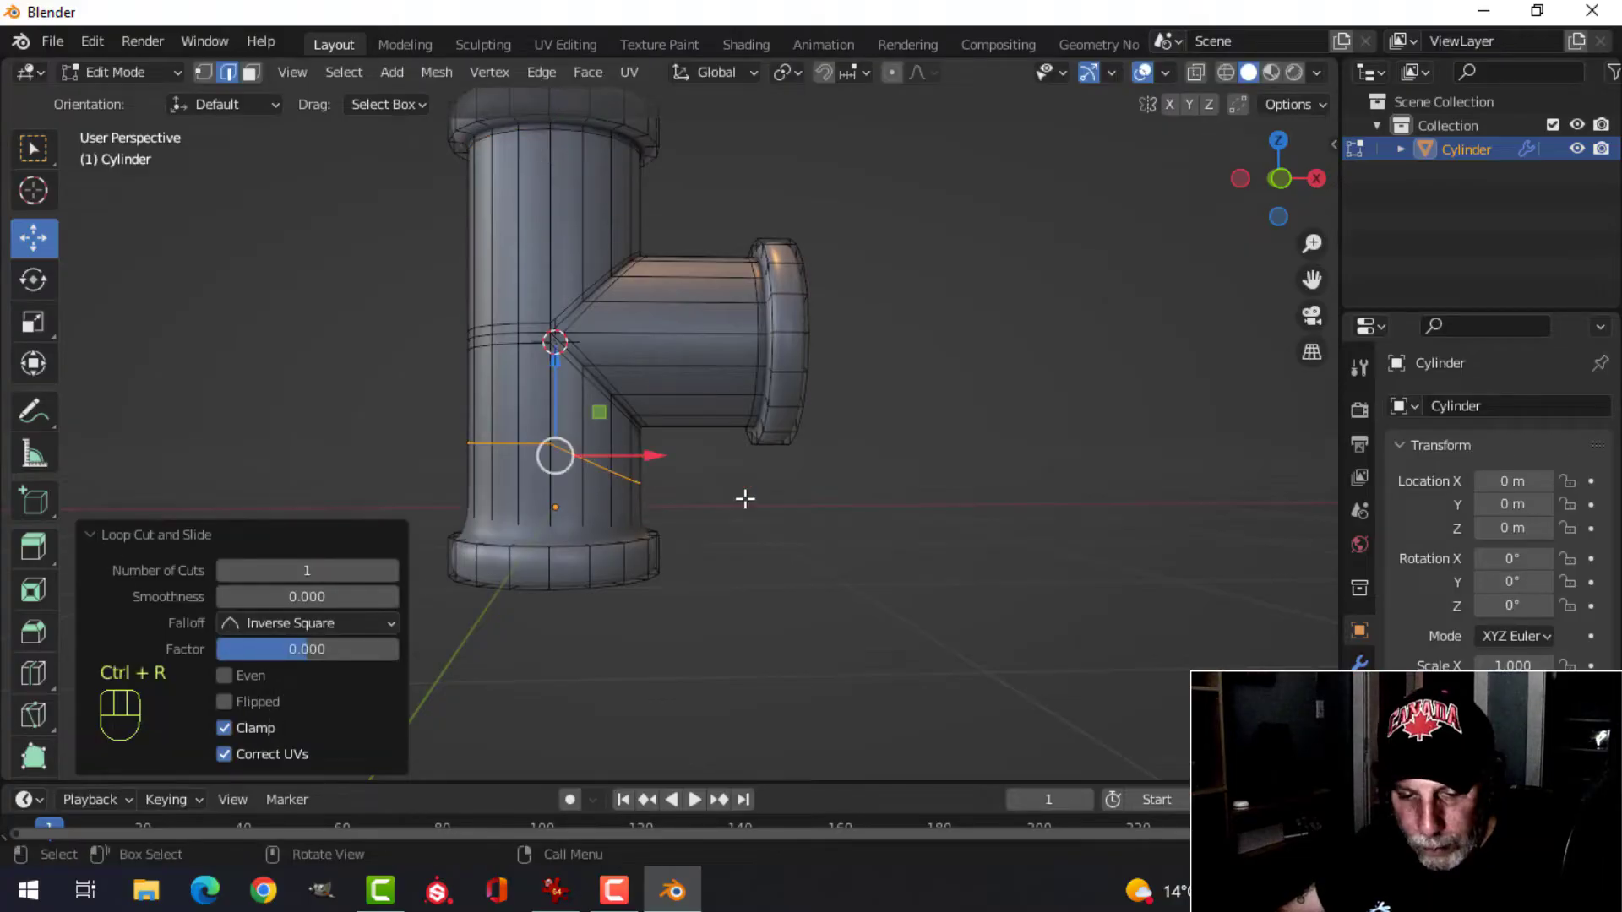
pyautogui.press('s')
pyautogui.press('z')
pyautogui.press('0')
pyautogui.click(572, 400)
pyautogui.moveTo(556, 372); pyautogui.dragTo(579, 443)
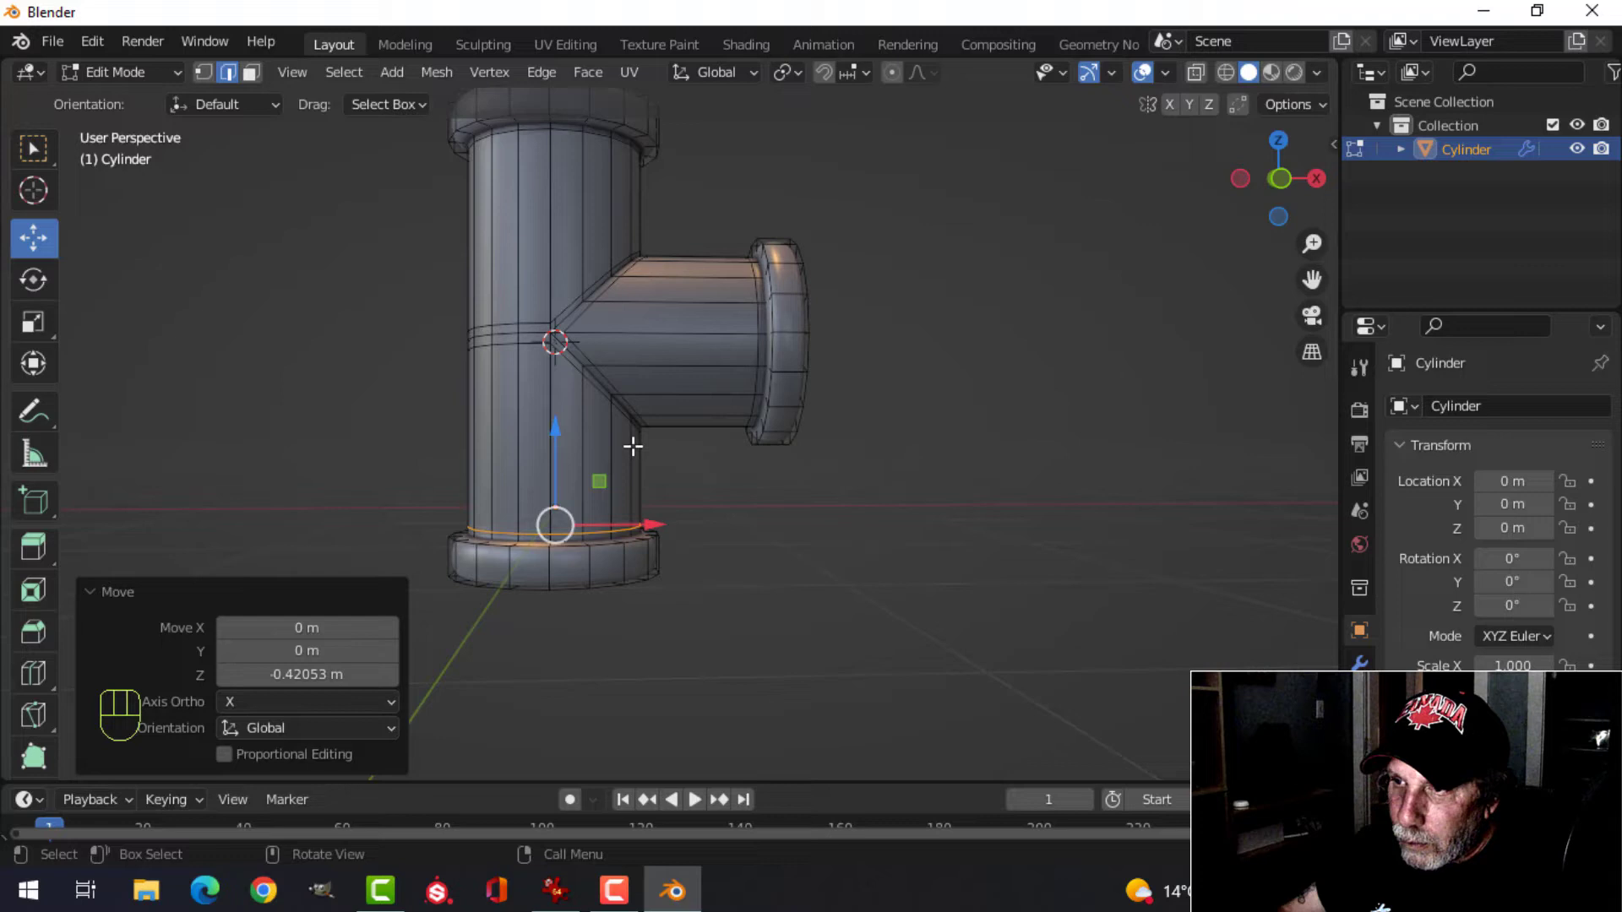
# Add two loop cuts around the branch collar, slid towards its inner and outer edges by factors of about 0.61 and -0.72.
pyautogui.keyDown('shift'); pyautogui.moveTo(794, 472); pyautogui.dragTo(735, 493, button='middle'); pyautogui.keyUp('shift')
pyautogui.scroll(2, 708, 522)
pyautogui.hotkey('ctrl', 'r')
pyautogui.click(660, 376)
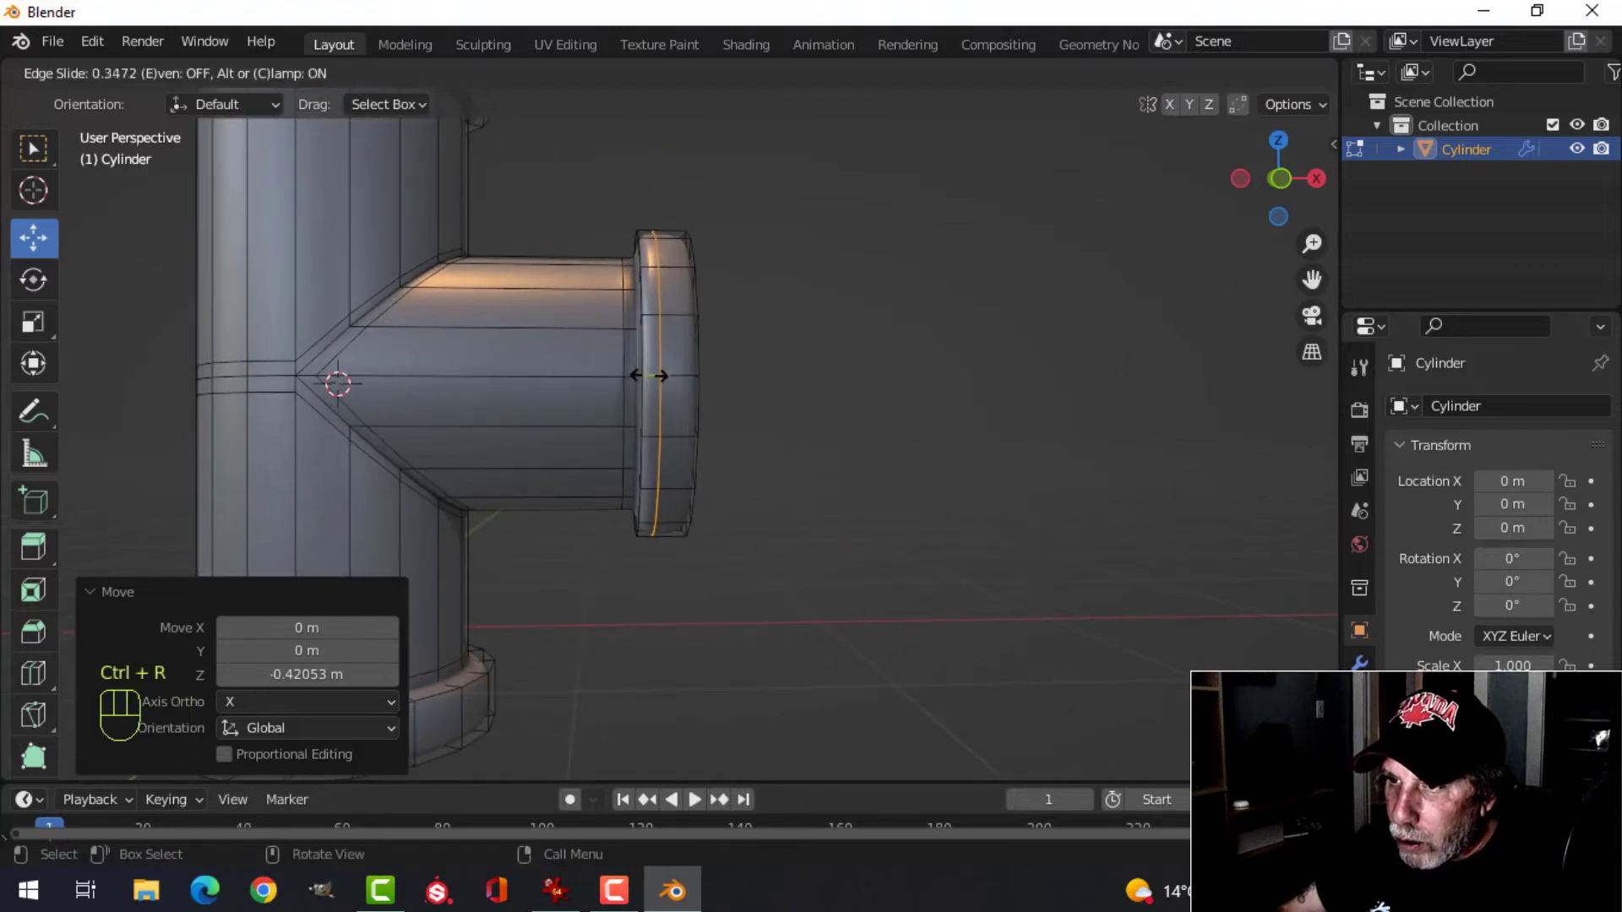
pyautogui.click(652, 376)
pyautogui.hotkey('ctrl', 'r')
pyautogui.click(655, 381)
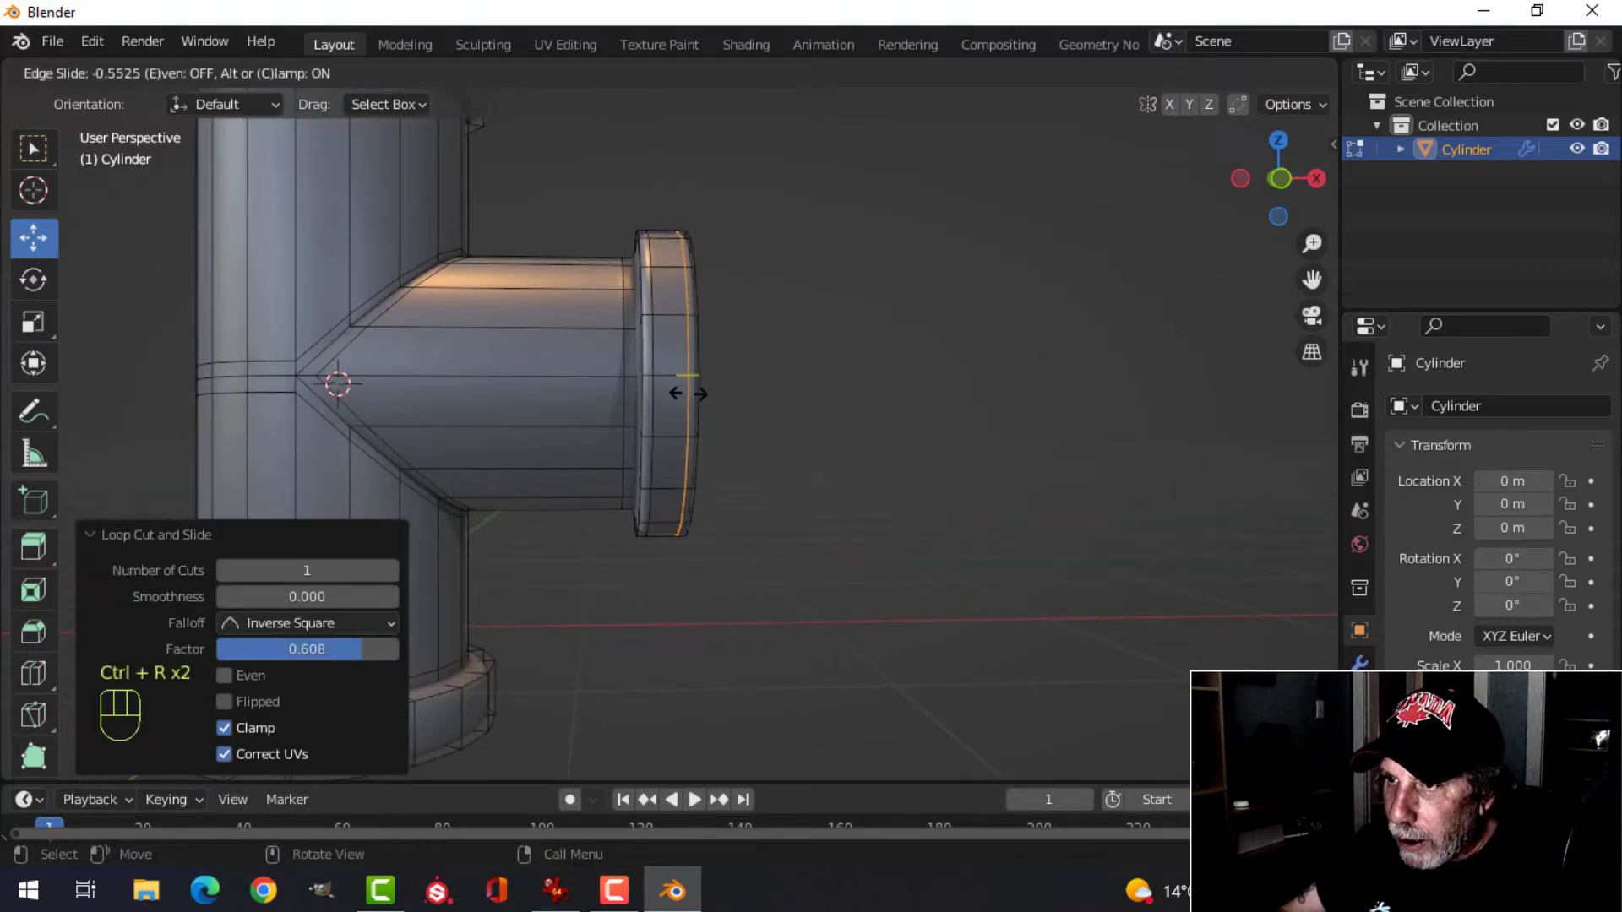
pyautogui.click(616, 346)
# Add two loop cuts around the top collar, slid towards its upper and lower edges by factors of about -0.64 and 0.78.
pyautogui.keyDown('shift'); pyautogui.moveTo(616, 346); pyautogui.dragTo(706, 597, button='middle'); pyautogui.keyUp('shift')
pyautogui.hotkey('ctrl', 'r')
pyautogui.click(556, 342)
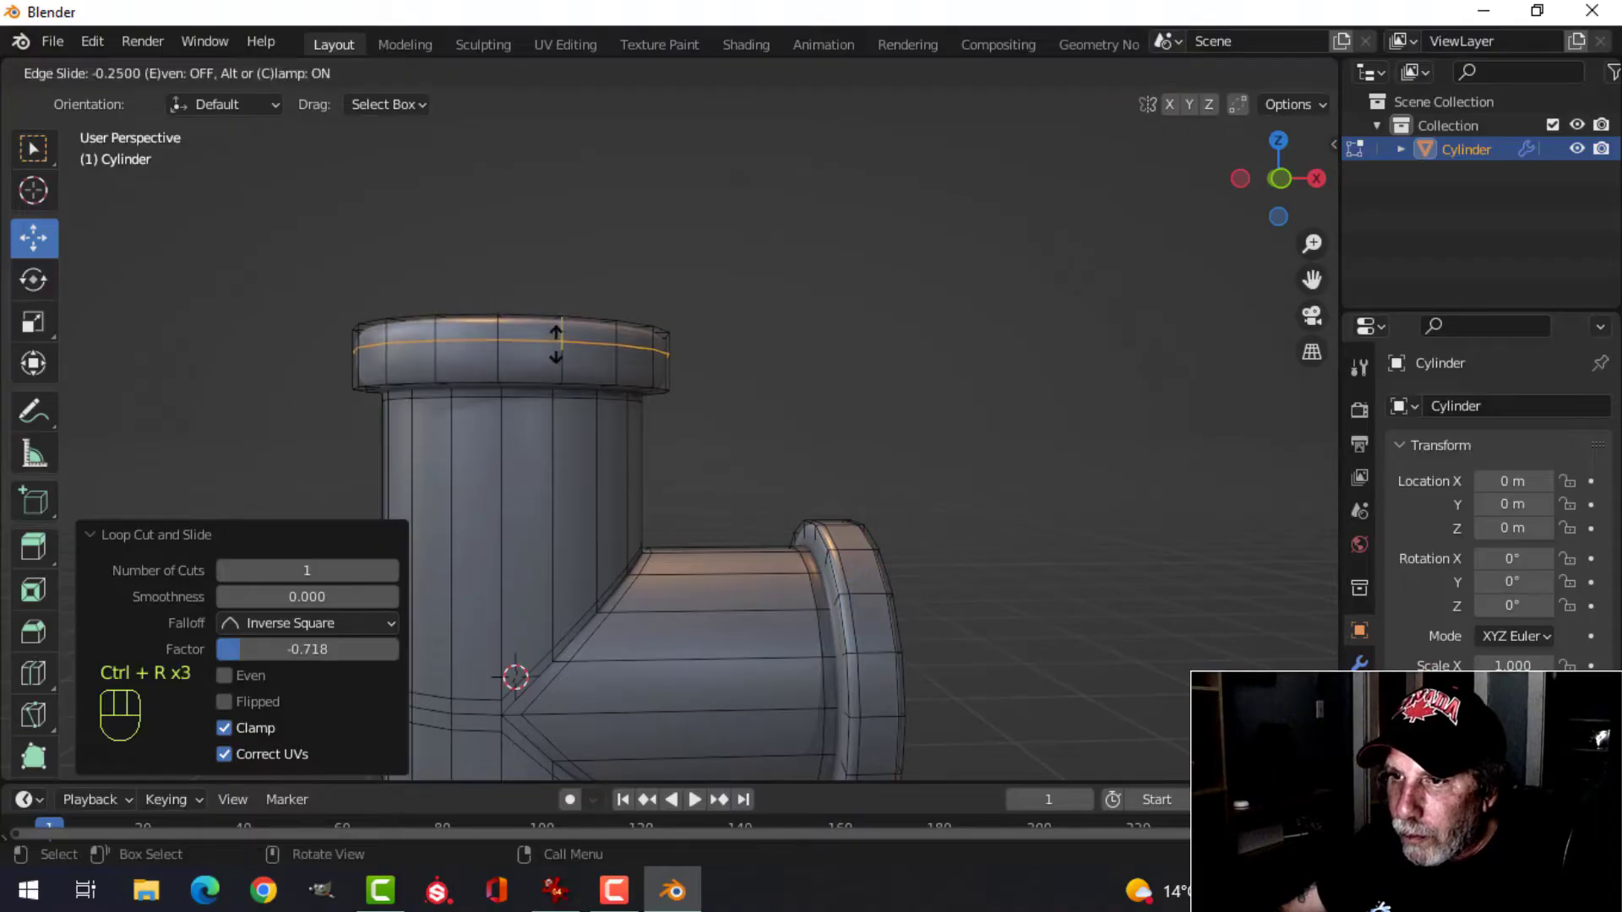
pyautogui.click(554, 337)
pyautogui.hotkey('ctrl', 'r')
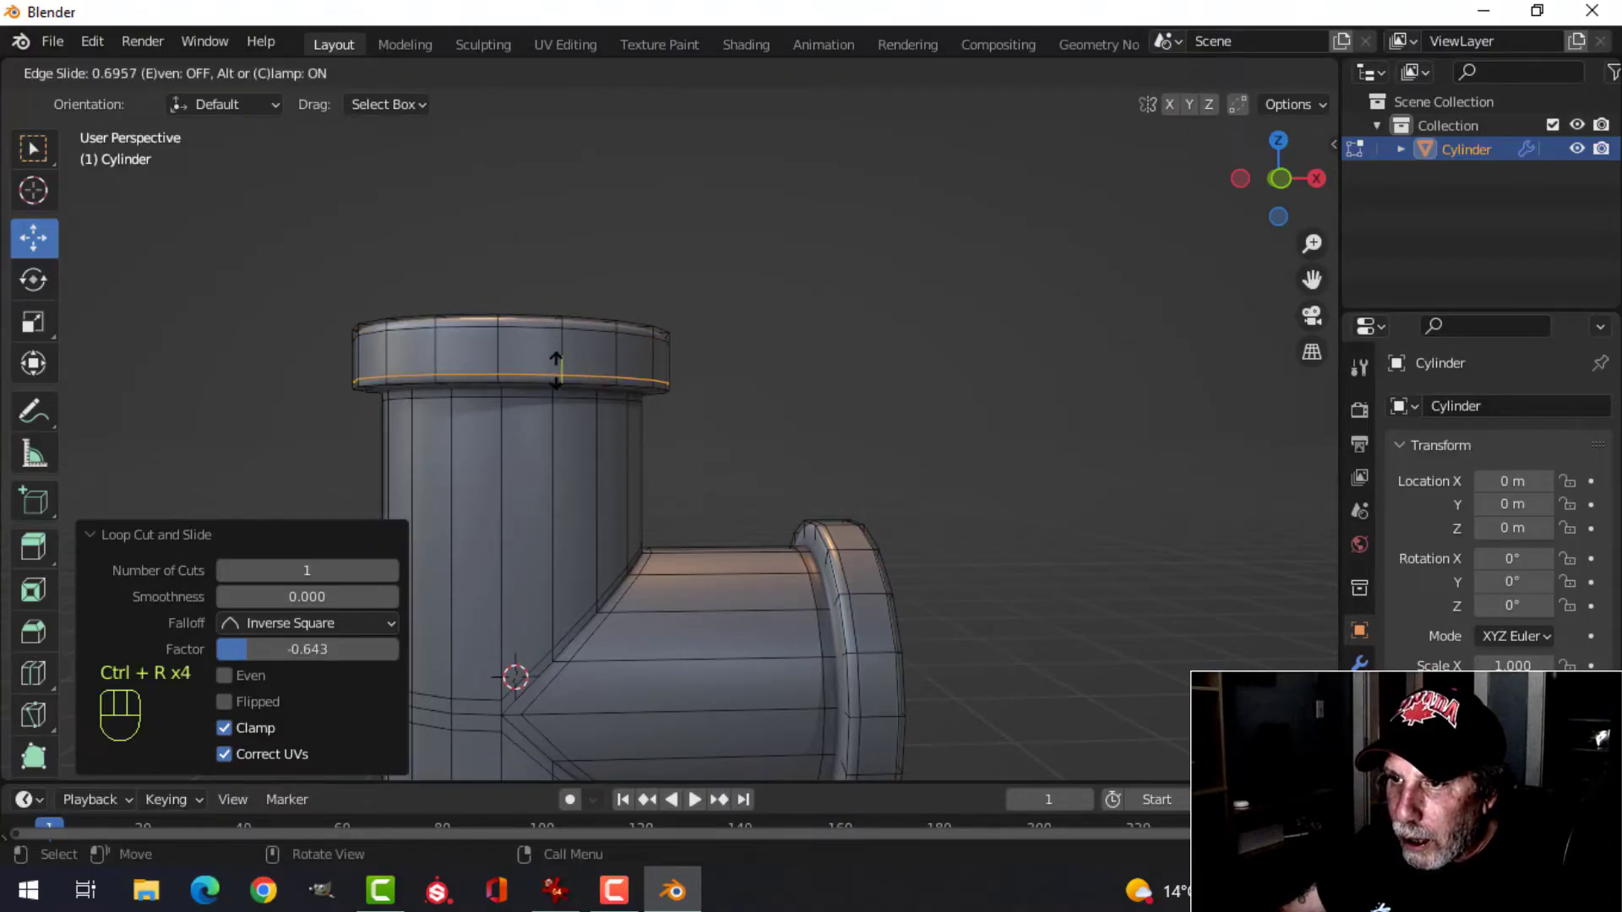
pyautogui.click(556, 369)
# Add two loop cuts around the bottom collar, slid towards its upper and lower edges by factors of about 0.72 and -0.72.
pyautogui.keyDown('shift'); pyautogui.scroll(-8, 681, 261); pyautogui.keyUp('shift')
pyautogui.hotkey('ctrl', 'r')
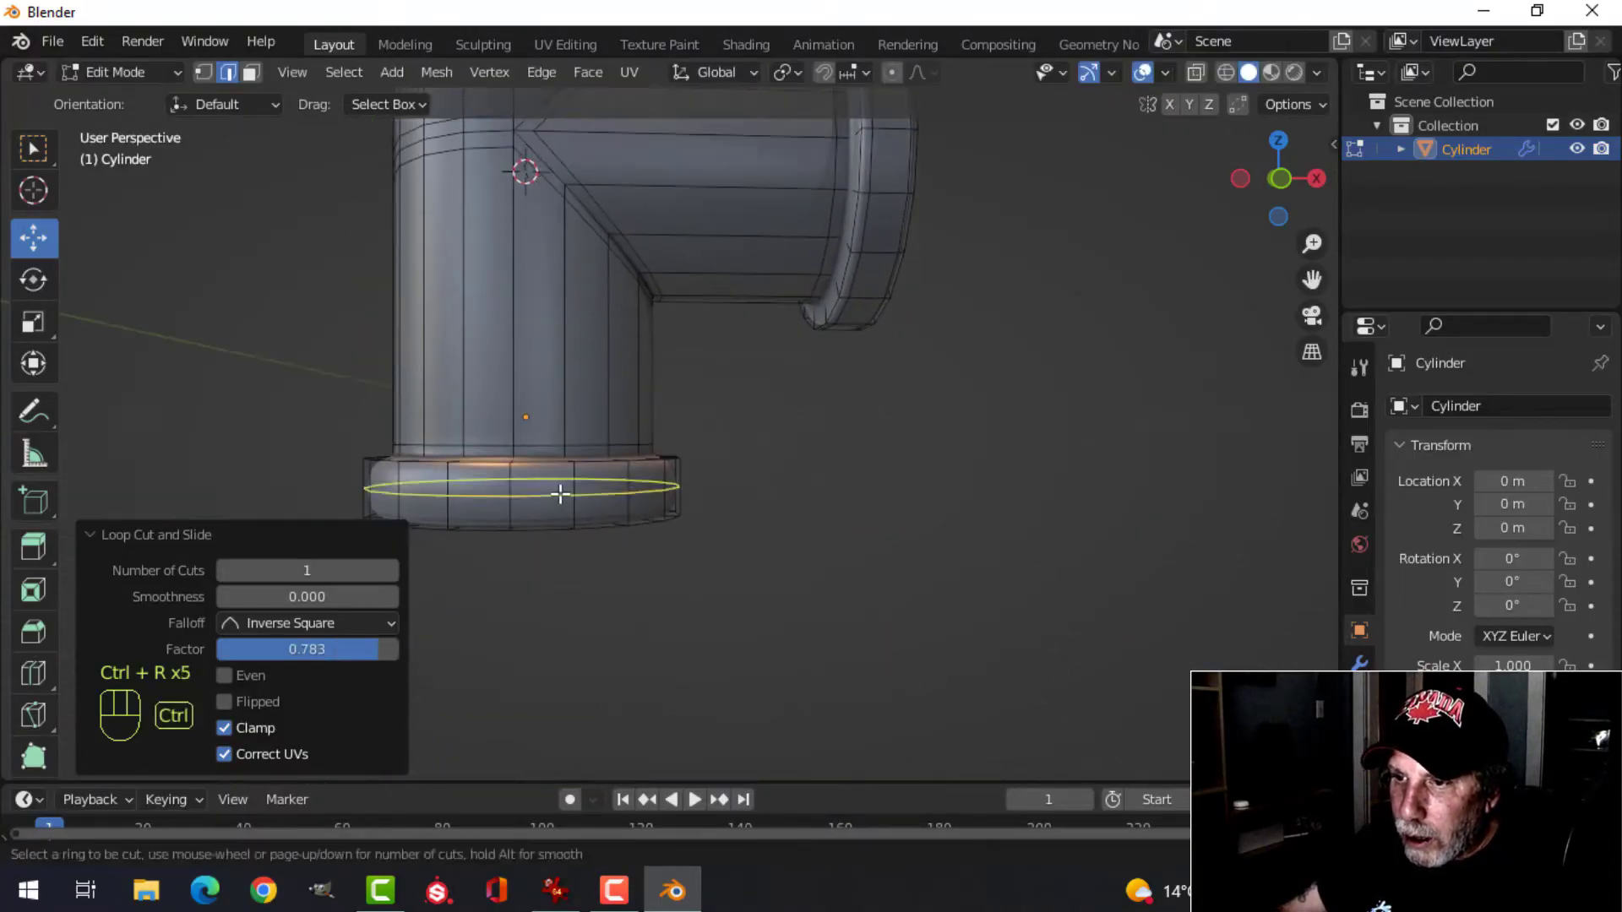
pyautogui.click(560, 494)
pyautogui.click(564, 474)
pyautogui.hotkey('ctrl', 'r')
pyautogui.click(573, 497)
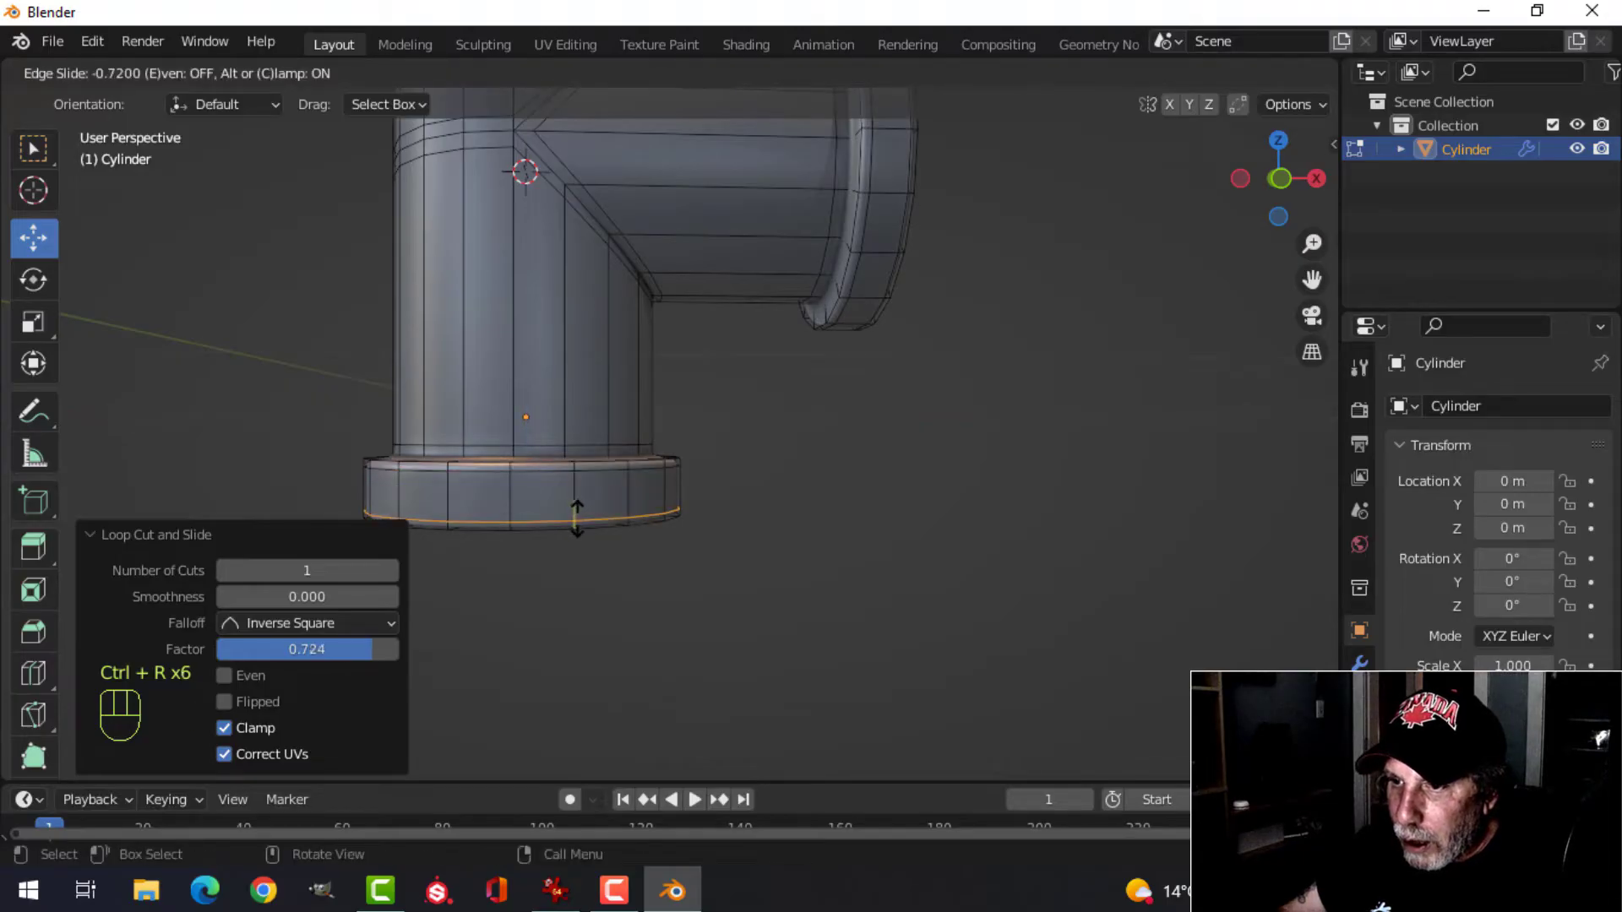
pyautogui.click(577, 519)
# Inspect the smoothed collars and the top opening of the pipe in Object Mode.
pyautogui.press('Tab')
pyautogui.scroll(-2, 652, 427)
pyautogui.hotkey('alt', 'a')
pyautogui.moveTo(632, 321); pyautogui.dragTo(626, 354, button='middle')
pyautogui.keyDown('shift'); pyautogui.moveTo(598, 245); pyautogui.dragTo(652, 509, button='middle'); pyautogui.keyUp('shift')
pyautogui.scroll(2, 649, 460)
pyautogui.keyDown('shift'); pyautogui.moveTo(645, 449); pyautogui.dragTo(701, 610, button='middle'); pyautogui.keyUp('shift')
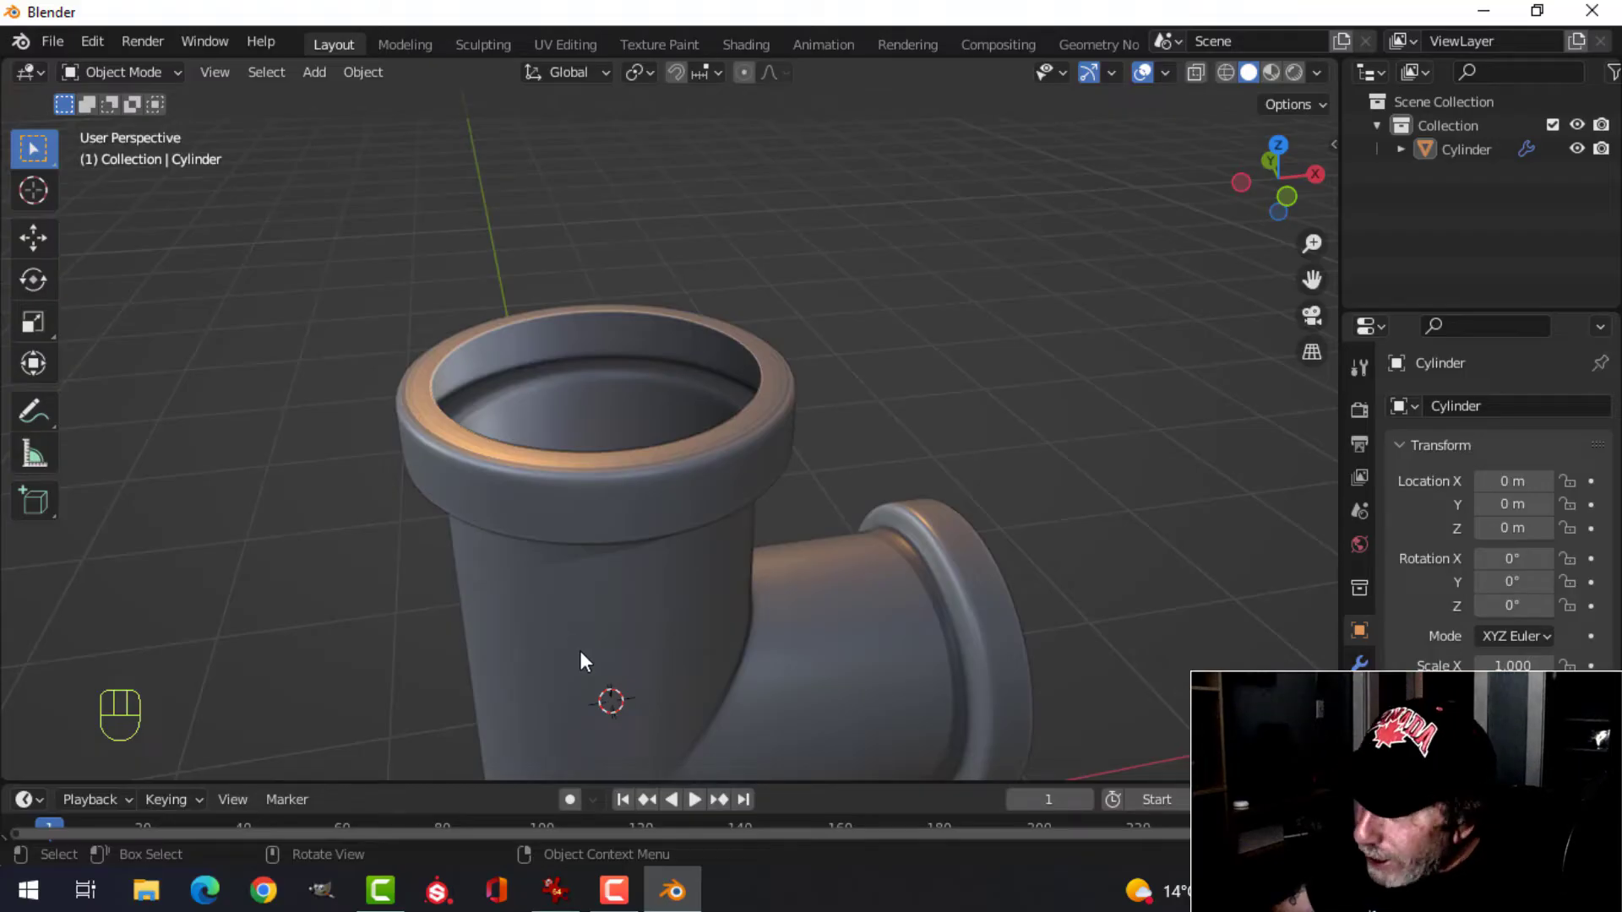
# Select the inner rim edge loops at all three openings and scale them to 0.837 about their individual origins.
pyautogui.scroll(-2, 588, 626)
pyautogui.click(607, 458)
pyautogui.press('Tab')
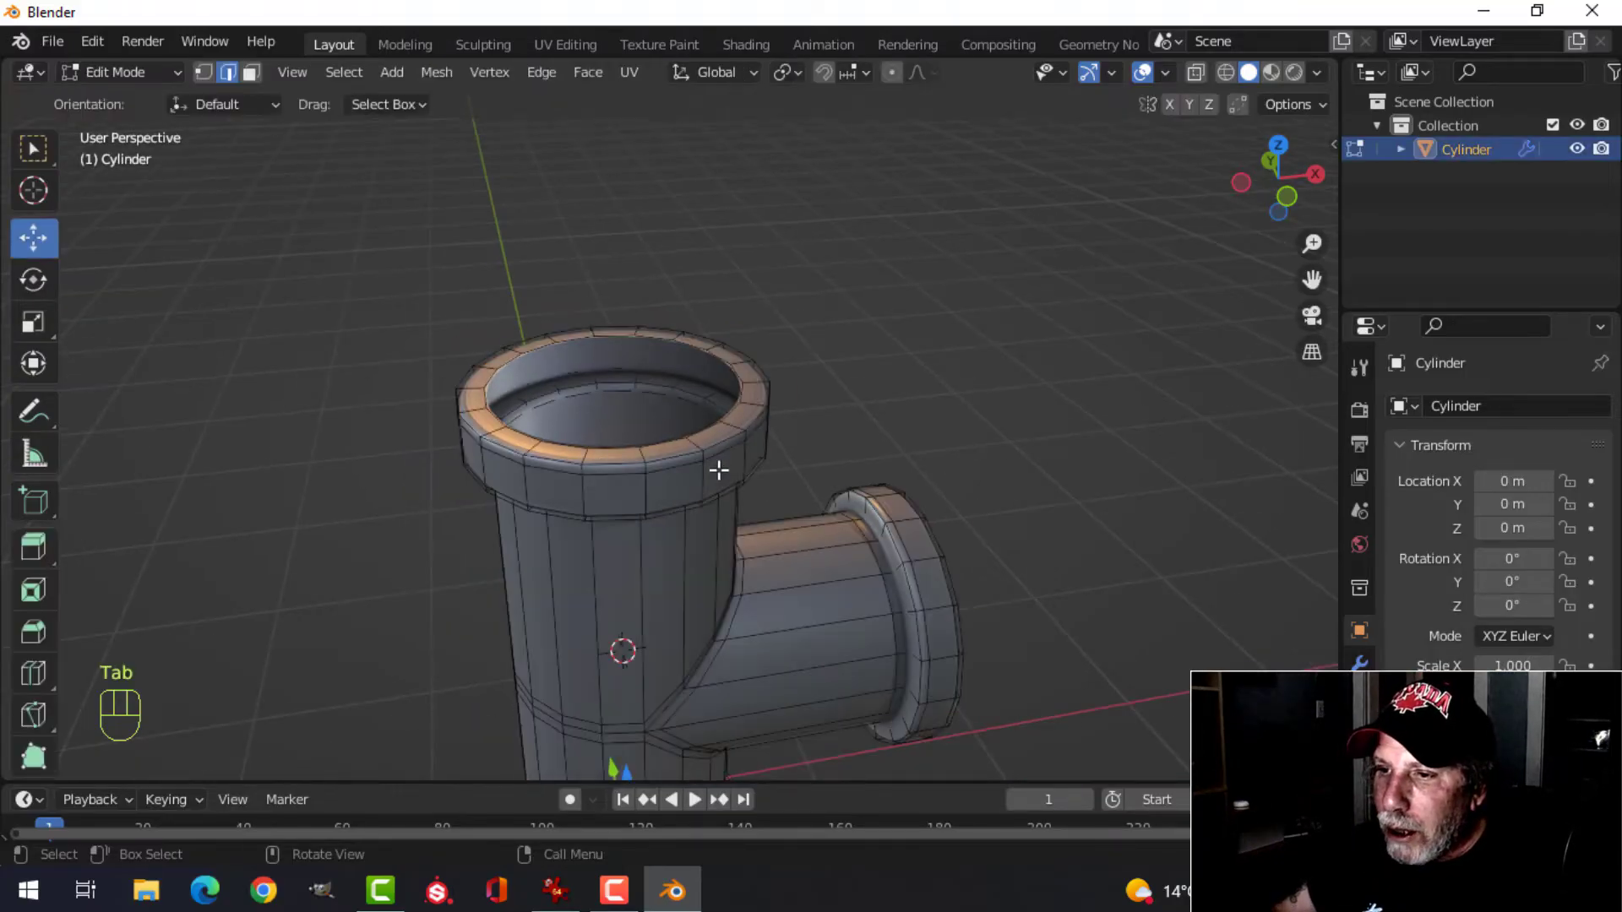
pyautogui.scroll(3, 616, 457)
pyautogui.hotkey('alt', 'a')
pyautogui.keyDown('shift'); pyautogui.moveTo(616, 456); pyautogui.dragTo(675, 488, button='middle'); pyautogui.keyUp('shift')
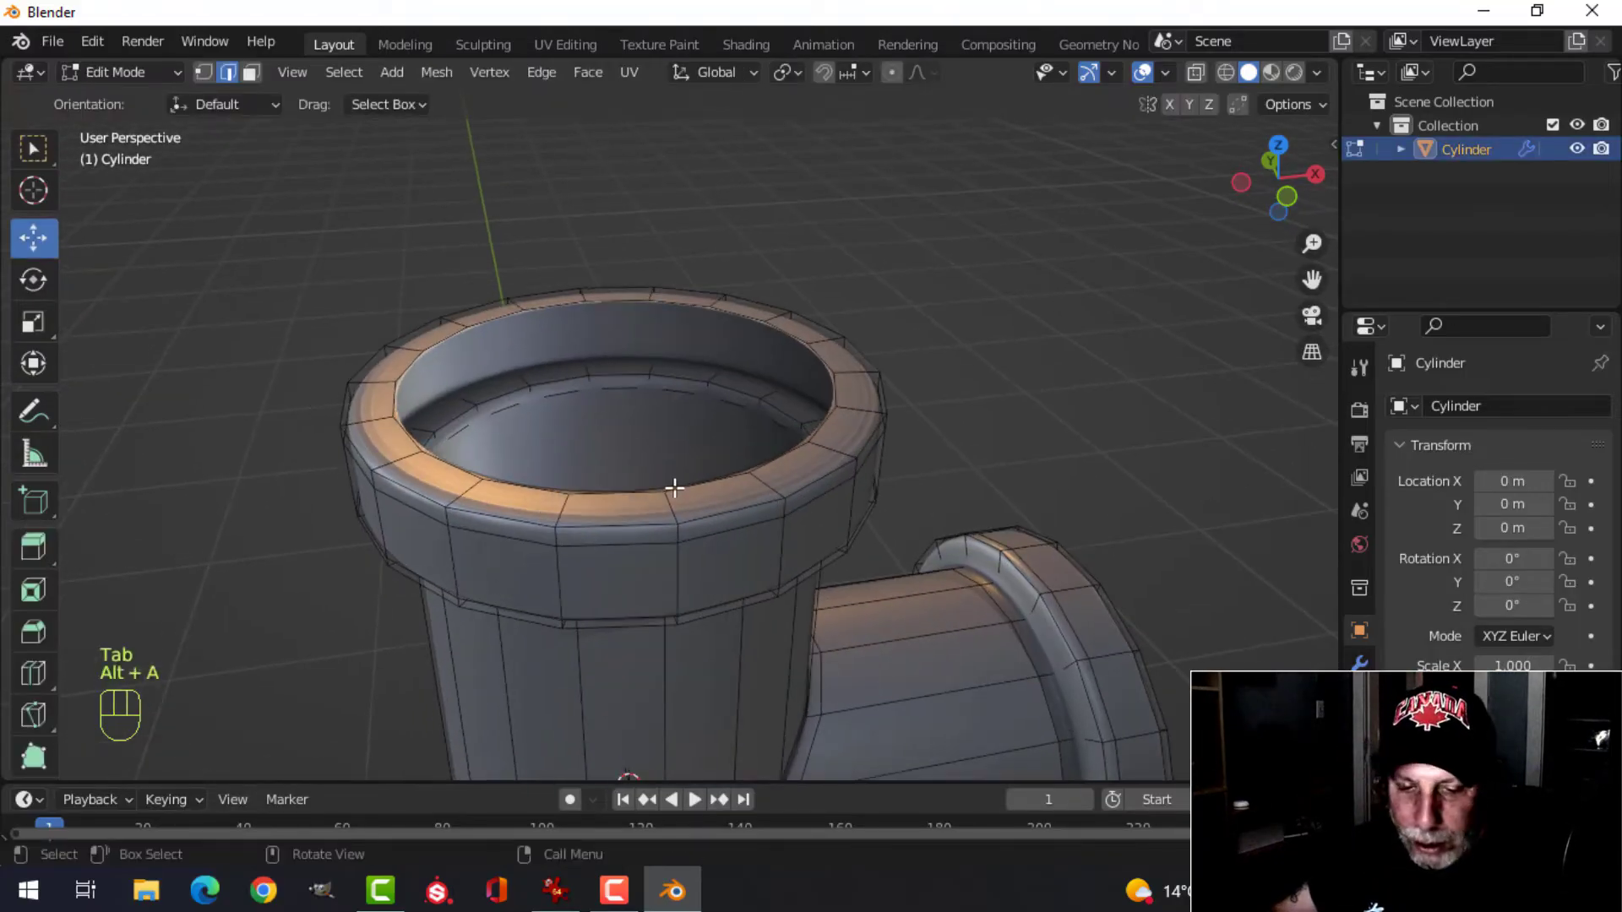
pyautogui.keyDown('alt'); pyautogui.keyDown('shift'); pyautogui.click(470, 341); pyautogui.keyUp('shift'); pyautogui.keyUp('alt')
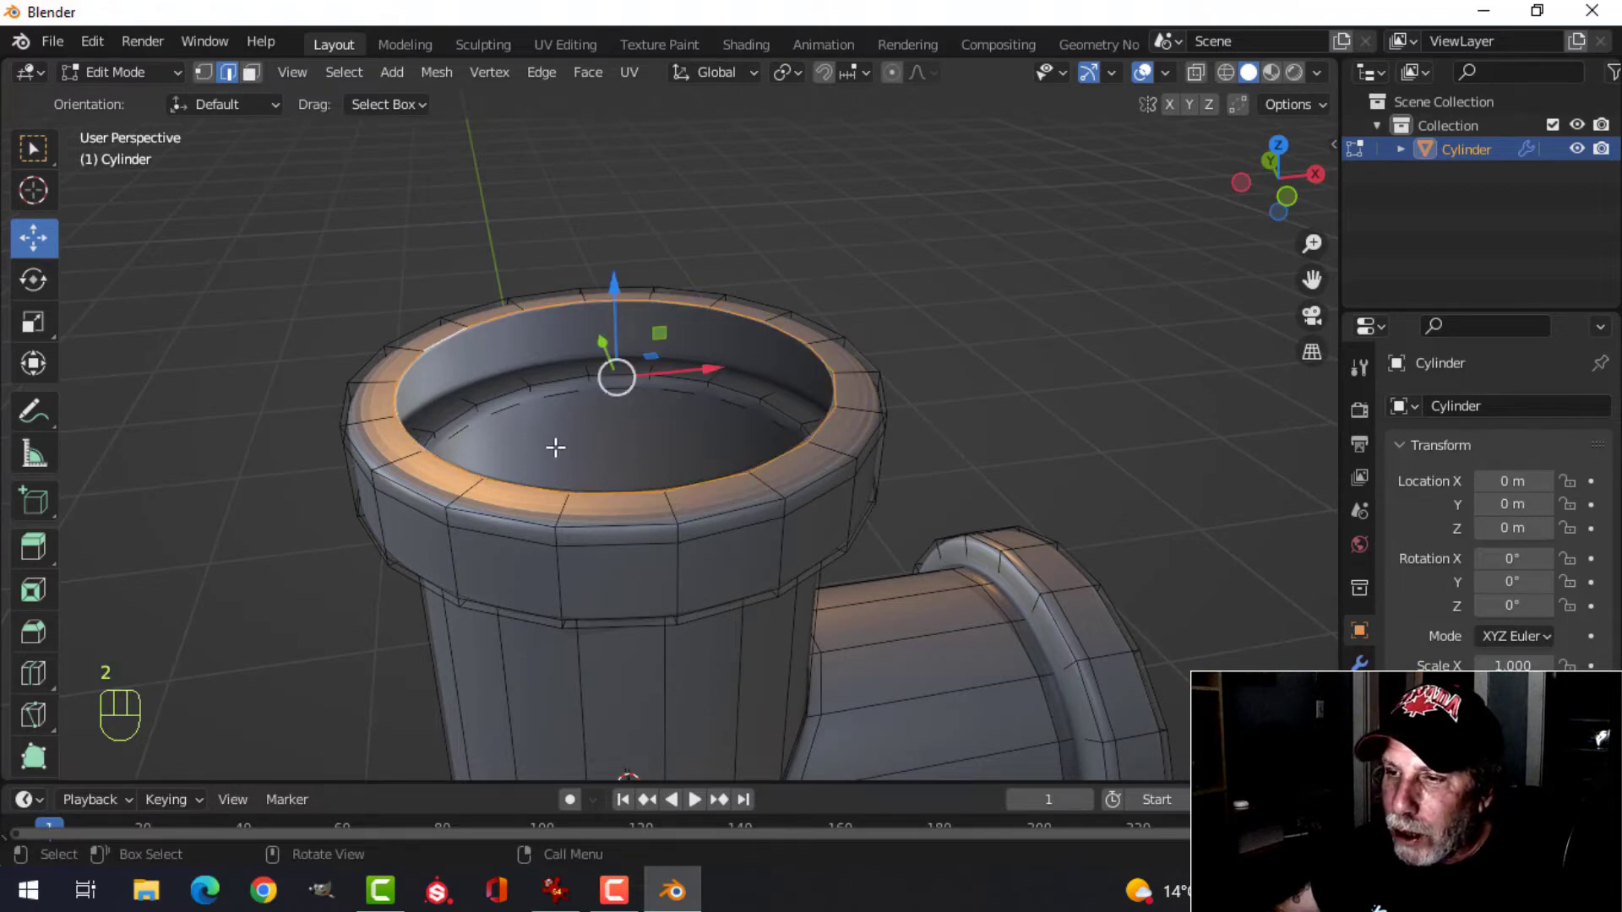
pyautogui.scroll(-3, 555, 448)
pyautogui.moveTo(655, 543); pyautogui.dragTo(673, 437, button='middle')
pyautogui.scroll(2, 672, 438)
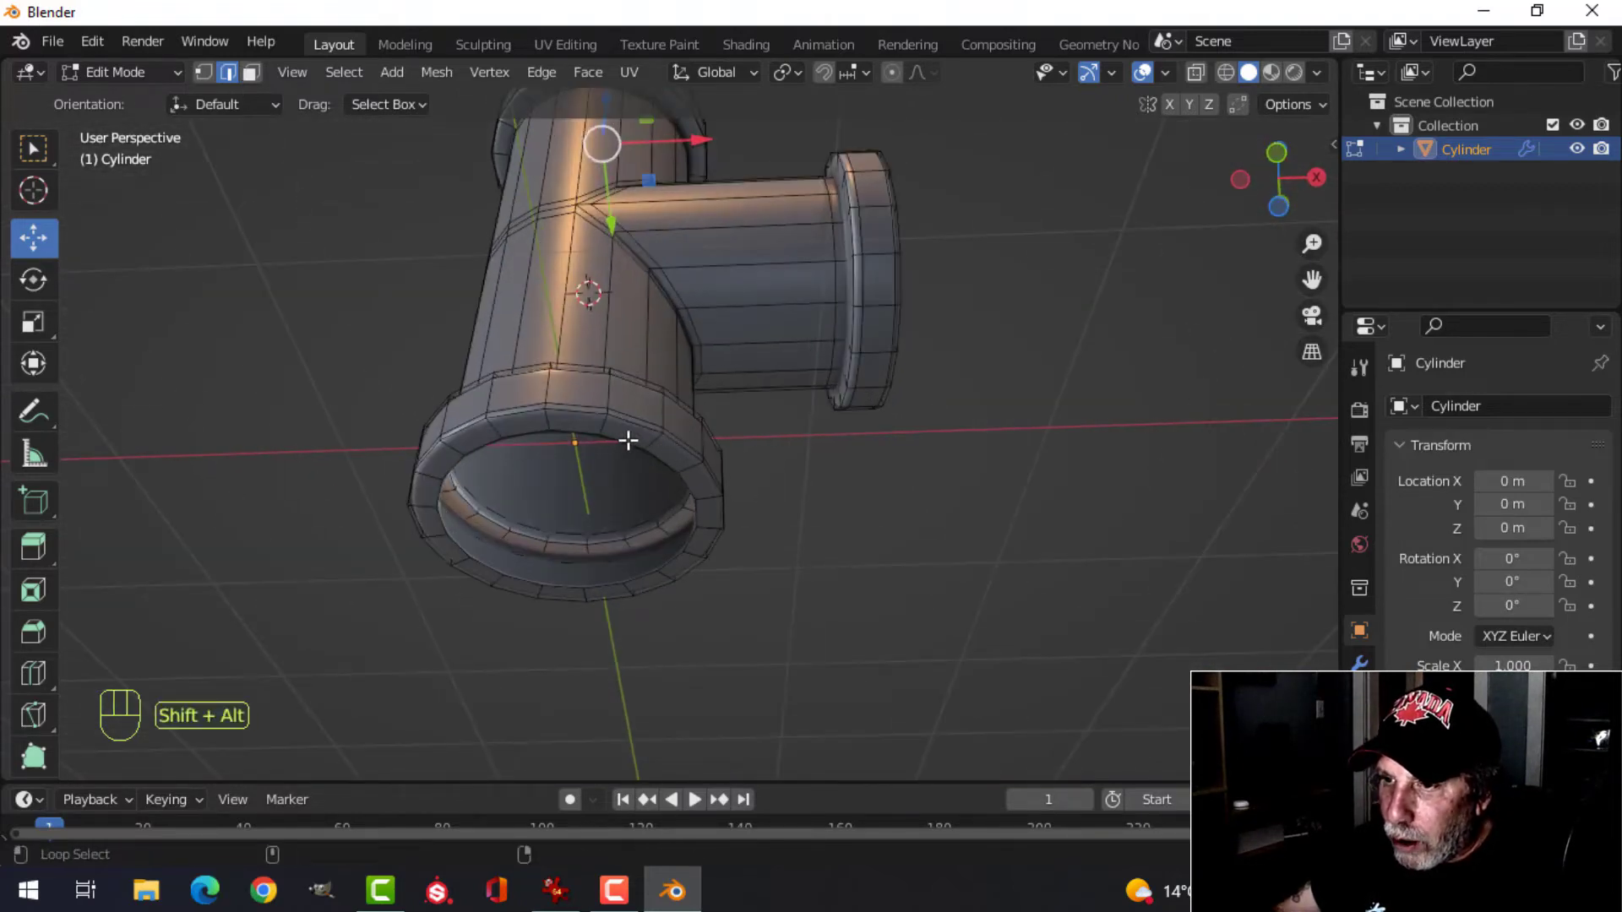
pyautogui.keyDown('alt'); pyautogui.keyDown('shift'); pyautogui.click(628, 440); pyautogui.keyUp('shift'); pyautogui.keyUp('alt')
pyautogui.moveTo(941, 361); pyautogui.dragTo(651, 457, button='middle')
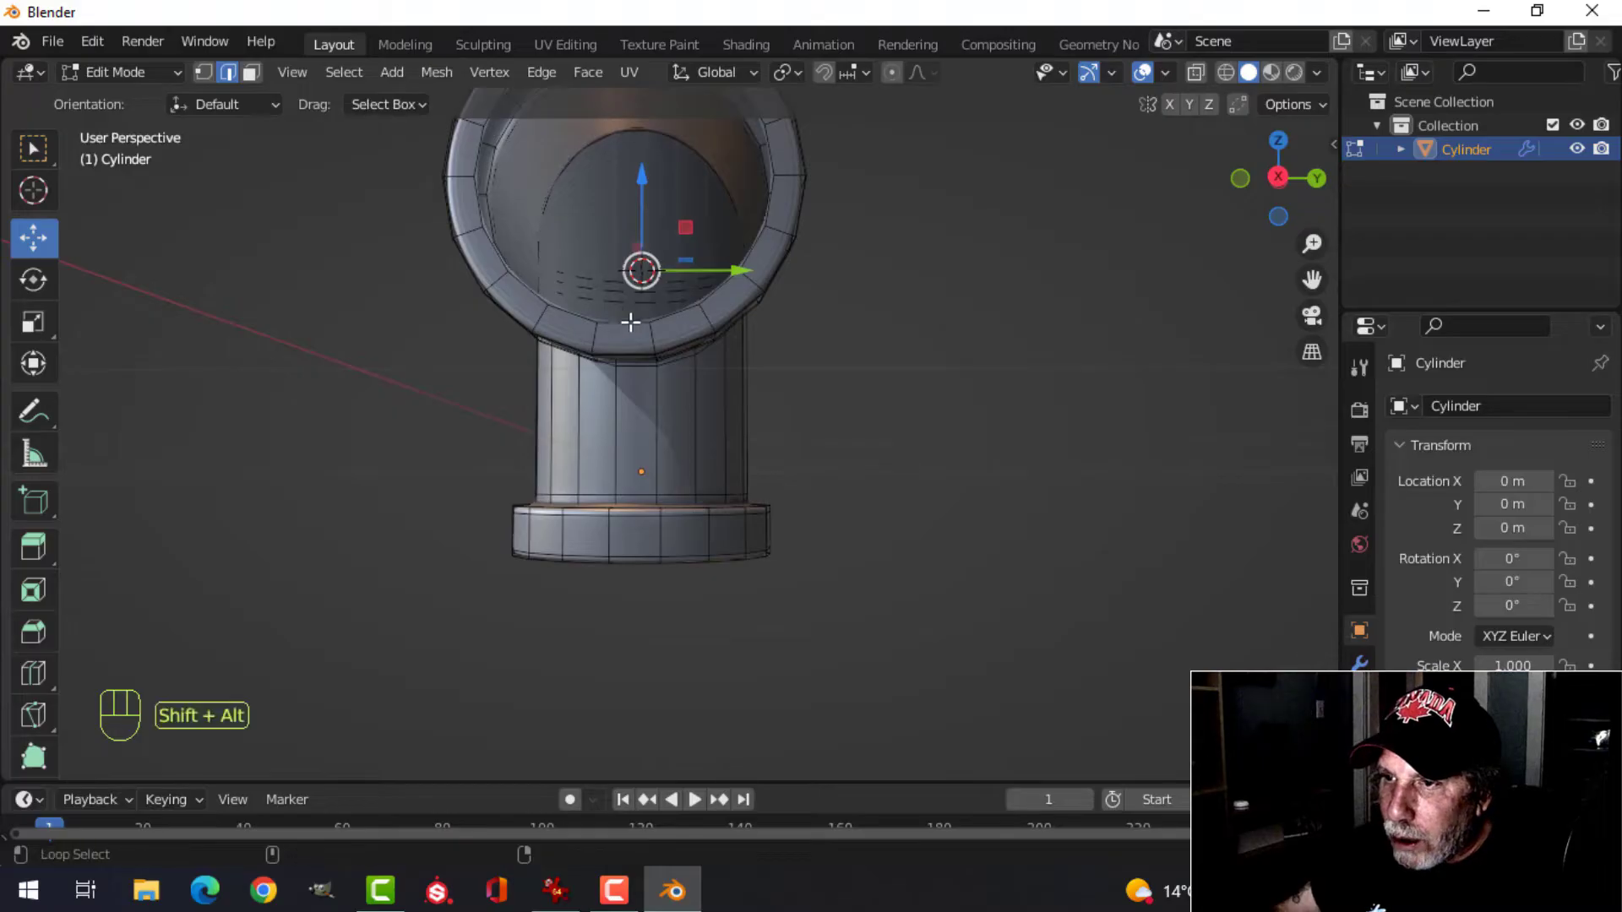
pyautogui.moveTo(630, 322); pyautogui.dragTo(718, 368, button='middle')
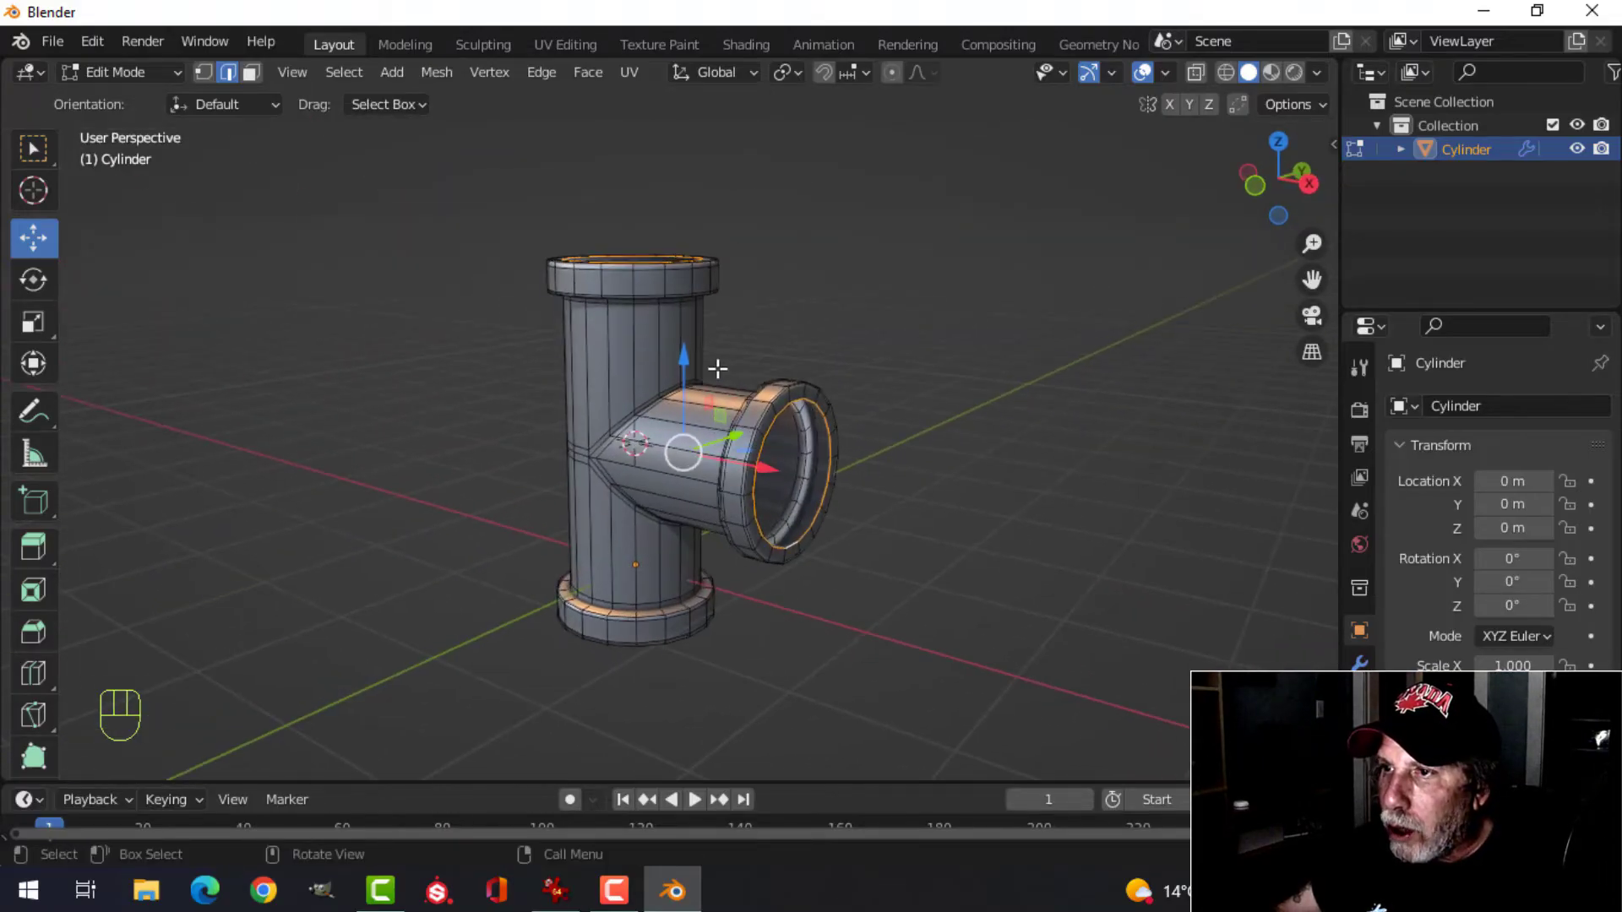
pyautogui.click(791, 70)
pyautogui.click(818, 152)
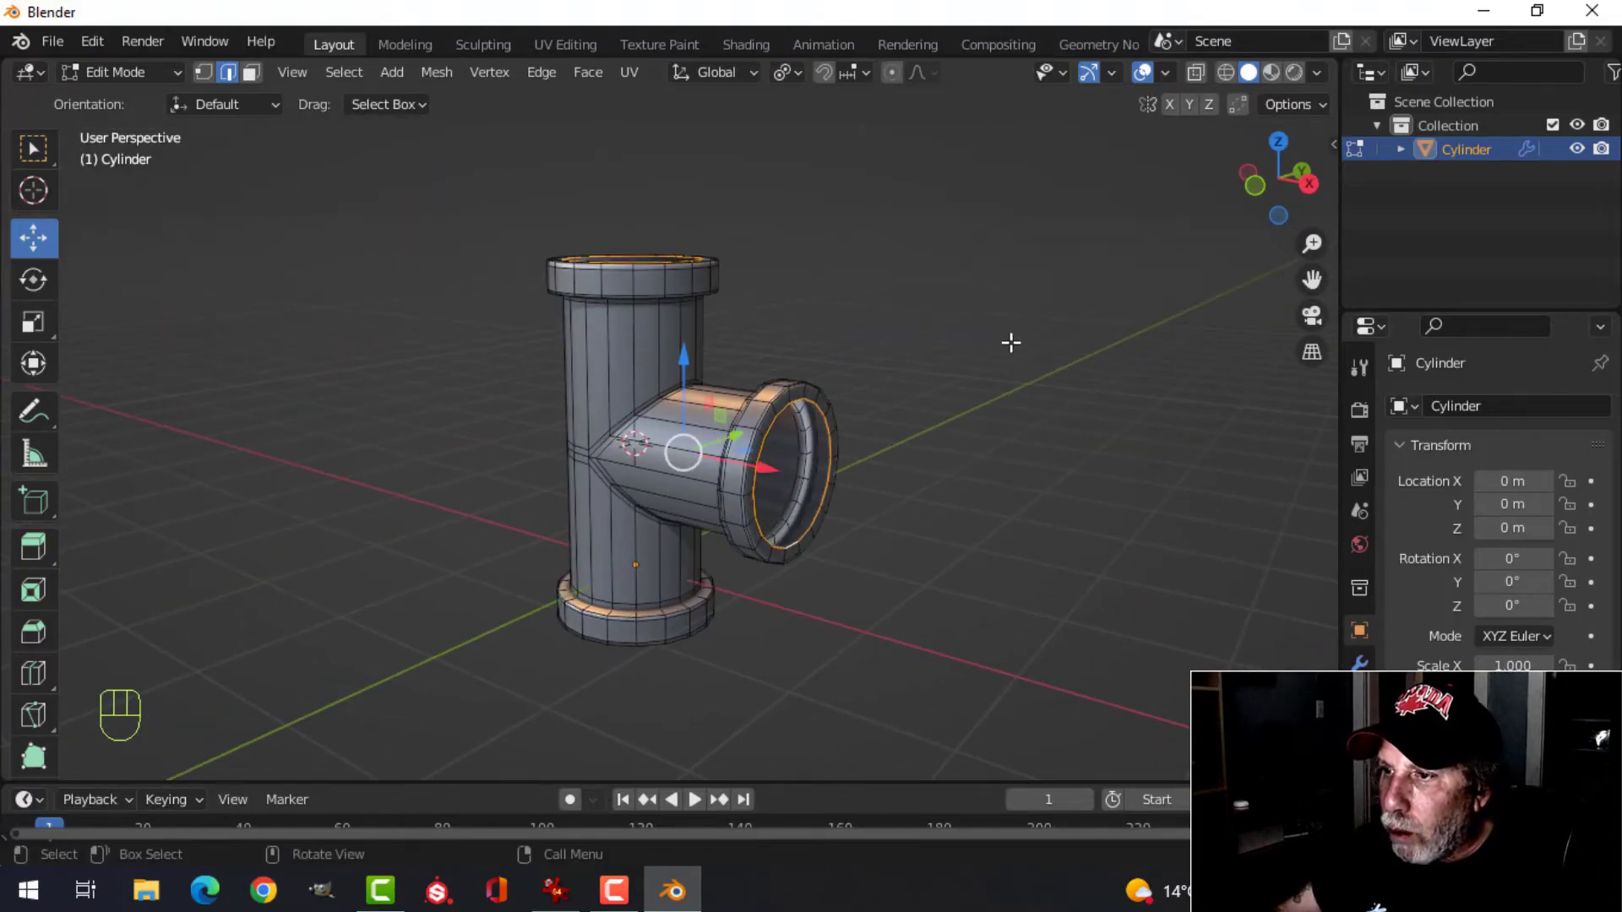
pyautogui.scroll(3, 1120, 375)
pyautogui.press('s')
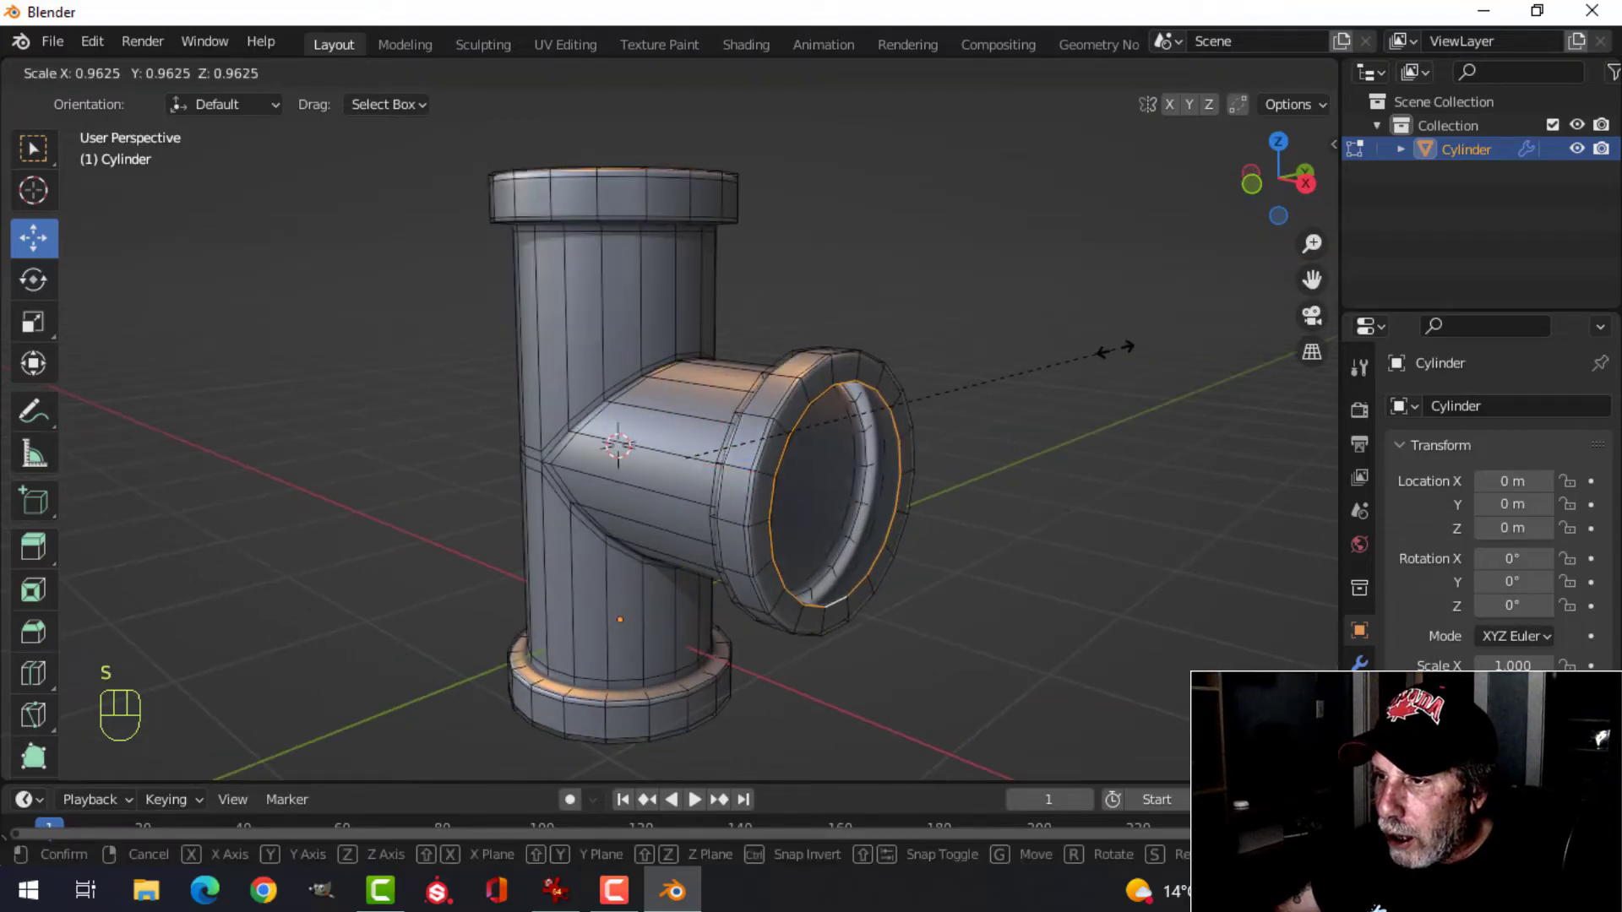
pyautogui.click(1061, 363)
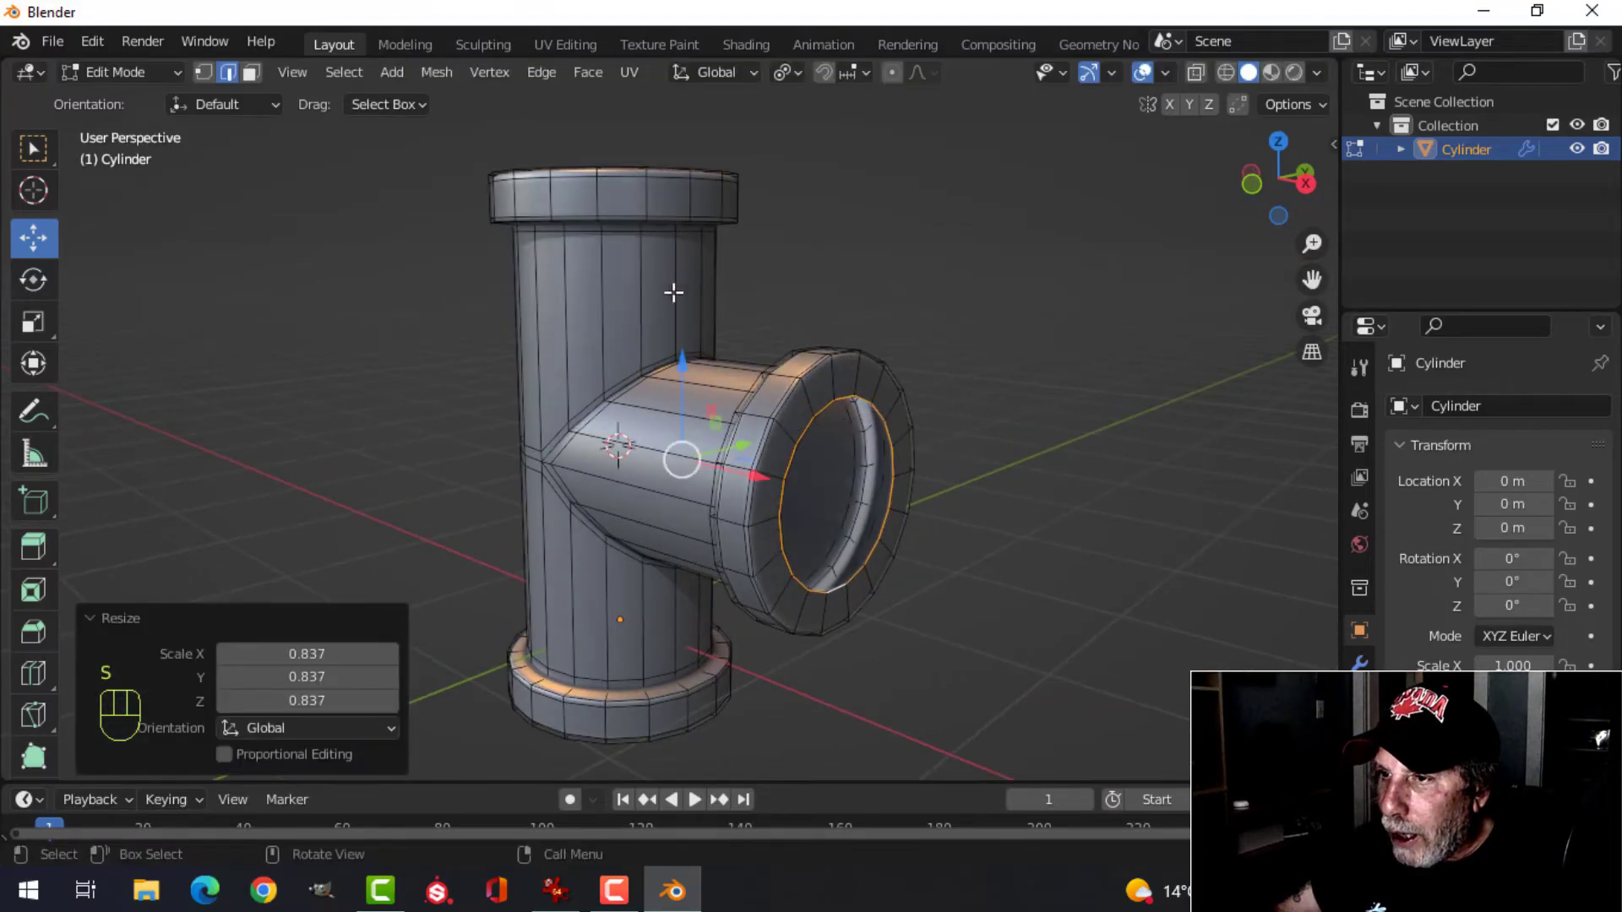
pyautogui.moveTo(674, 290); pyautogui.dragTo(769, 222, button='middle')
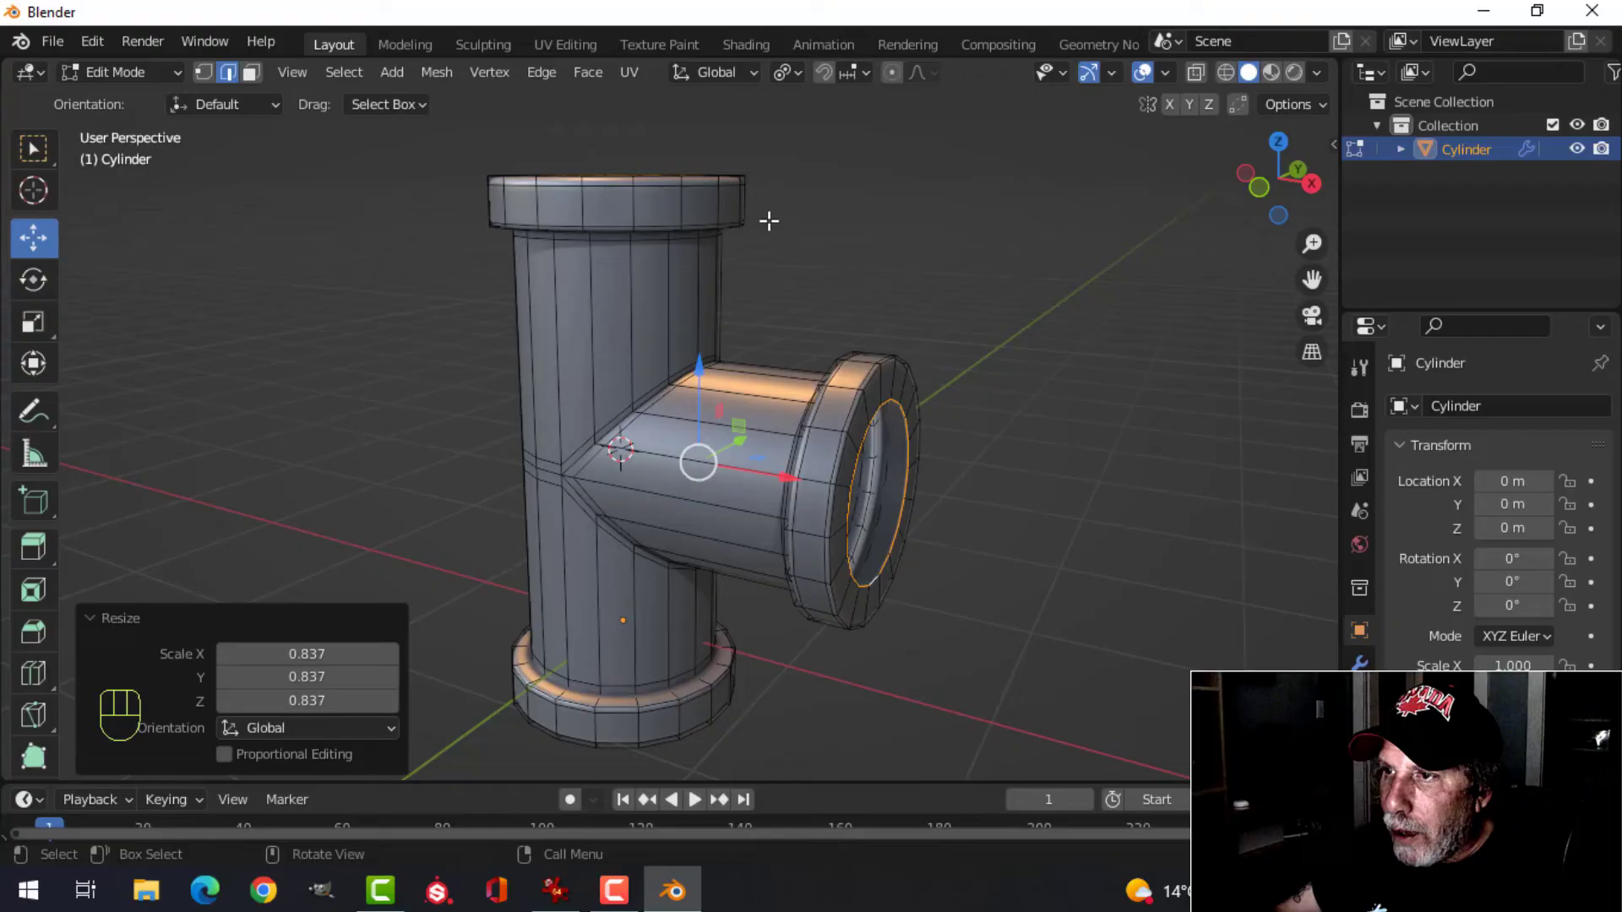
# Extrude only the top and bottom inner rim loops into the pipe, scaled to 0.877 along Z about their shared median point.
pyautogui.click(786, 74)
pyautogui.click(836, 175)
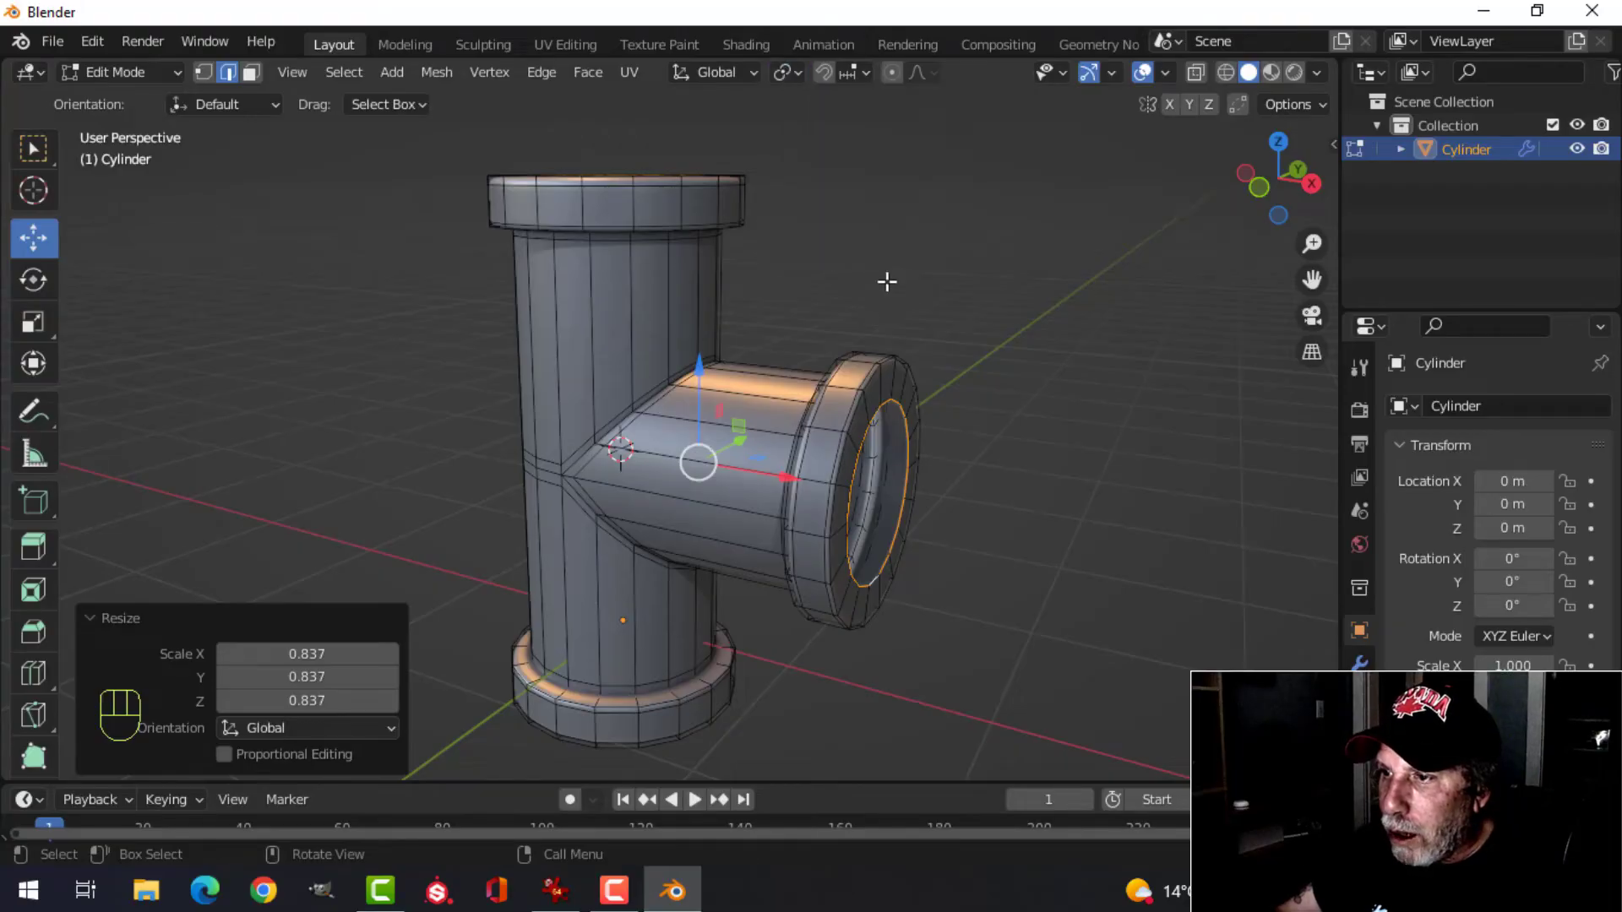
pyautogui.keyDown('alt'); pyautogui.keyDown('shift'); pyautogui.click(889, 404); pyautogui.keyUp('shift'); pyautogui.keyUp('alt')
pyautogui.scroll(-2, 904, 406)
pyautogui.moveTo(692, 380); pyautogui.dragTo(760, 417, button='middle')
pyautogui.press('e')
pyautogui.press('s')
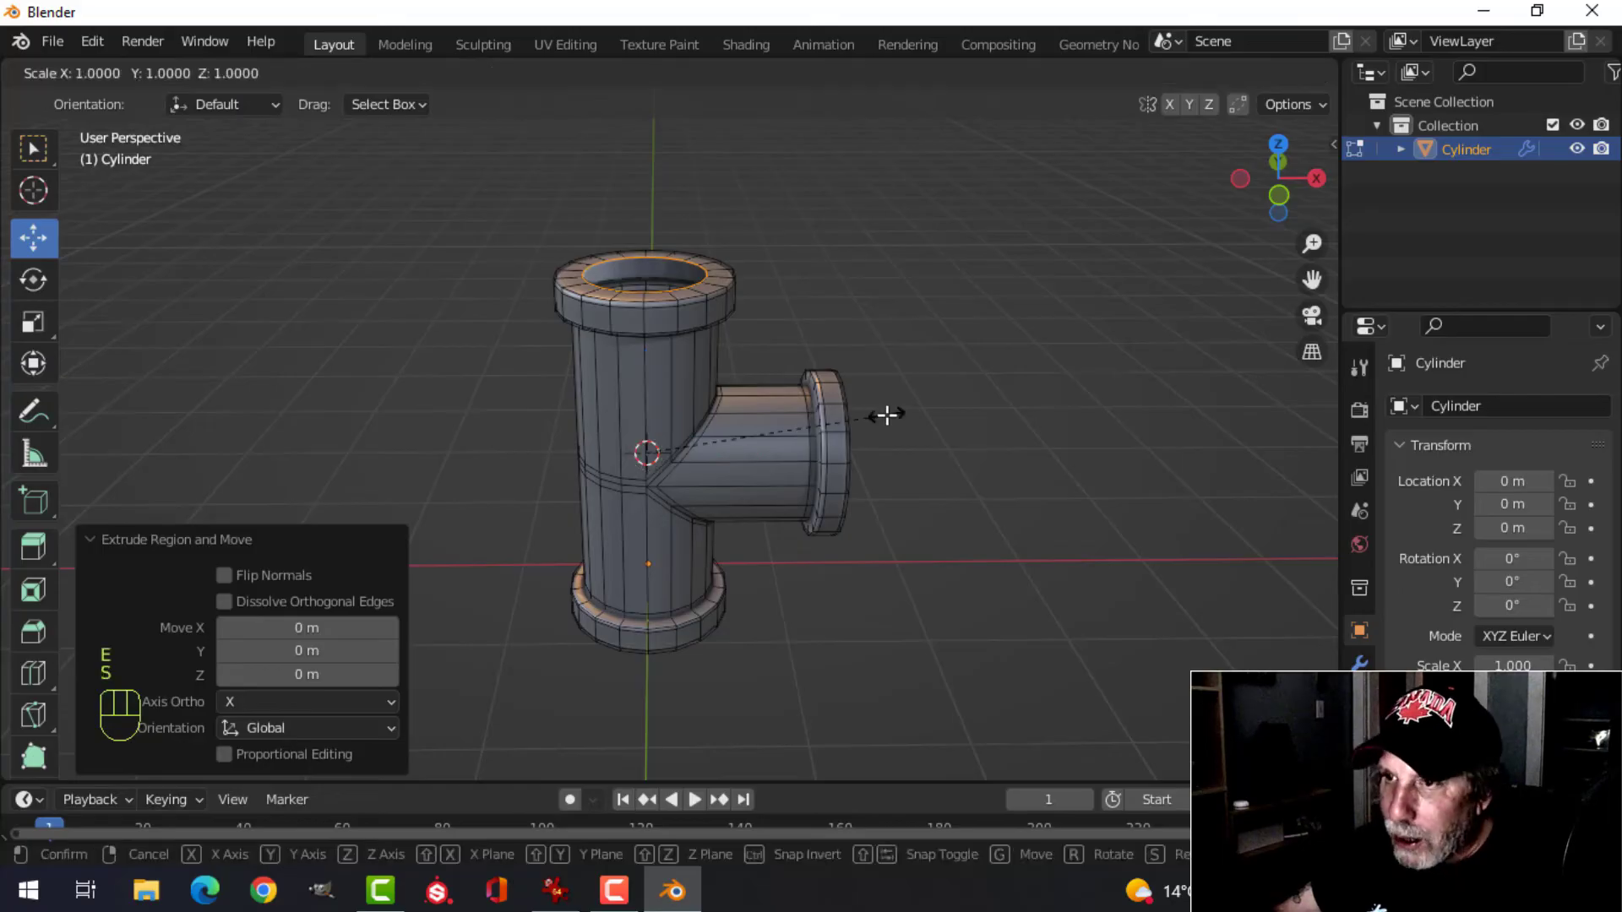
pyautogui.press('z')
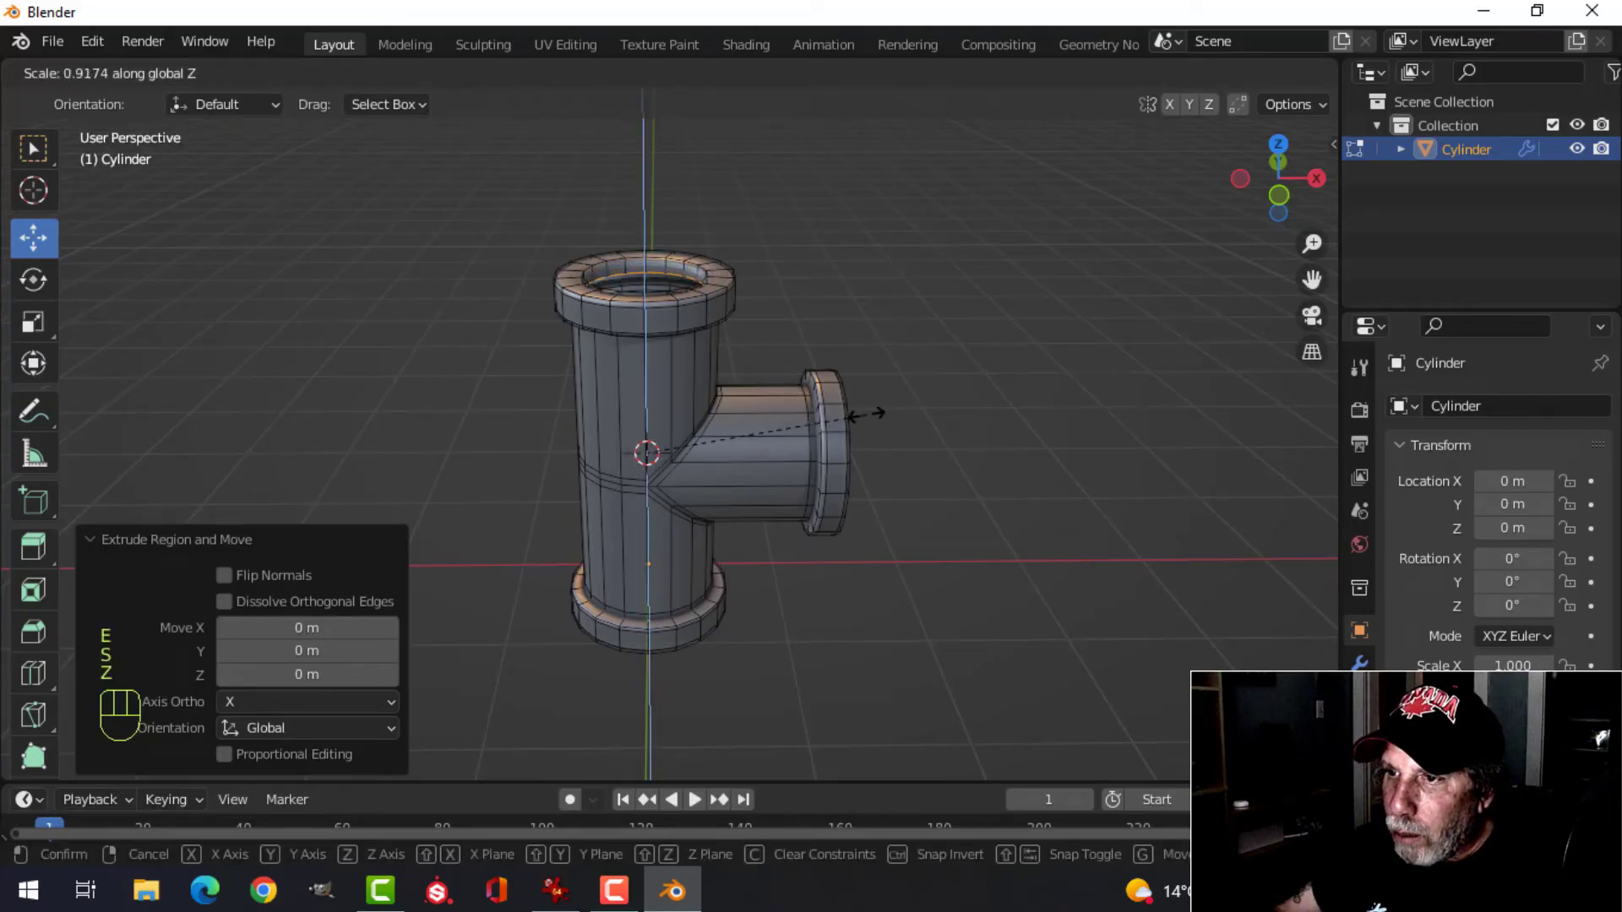
pyautogui.click(854, 409)
# Add supporting loop cuts on the top opening's inner wall and rim face, slid towards the inner rim edge by about 0.68 and 0.74.
pyautogui.scroll(4, 818, 482)
pyautogui.keyDown('shift'); pyautogui.moveTo(818, 482); pyautogui.dragTo(714, 363, button='middle'); pyautogui.keyUp('shift')
pyautogui.scroll(3, 768, 519)
pyautogui.hotkey('ctrl', 'r')
pyautogui.click(696, 361)
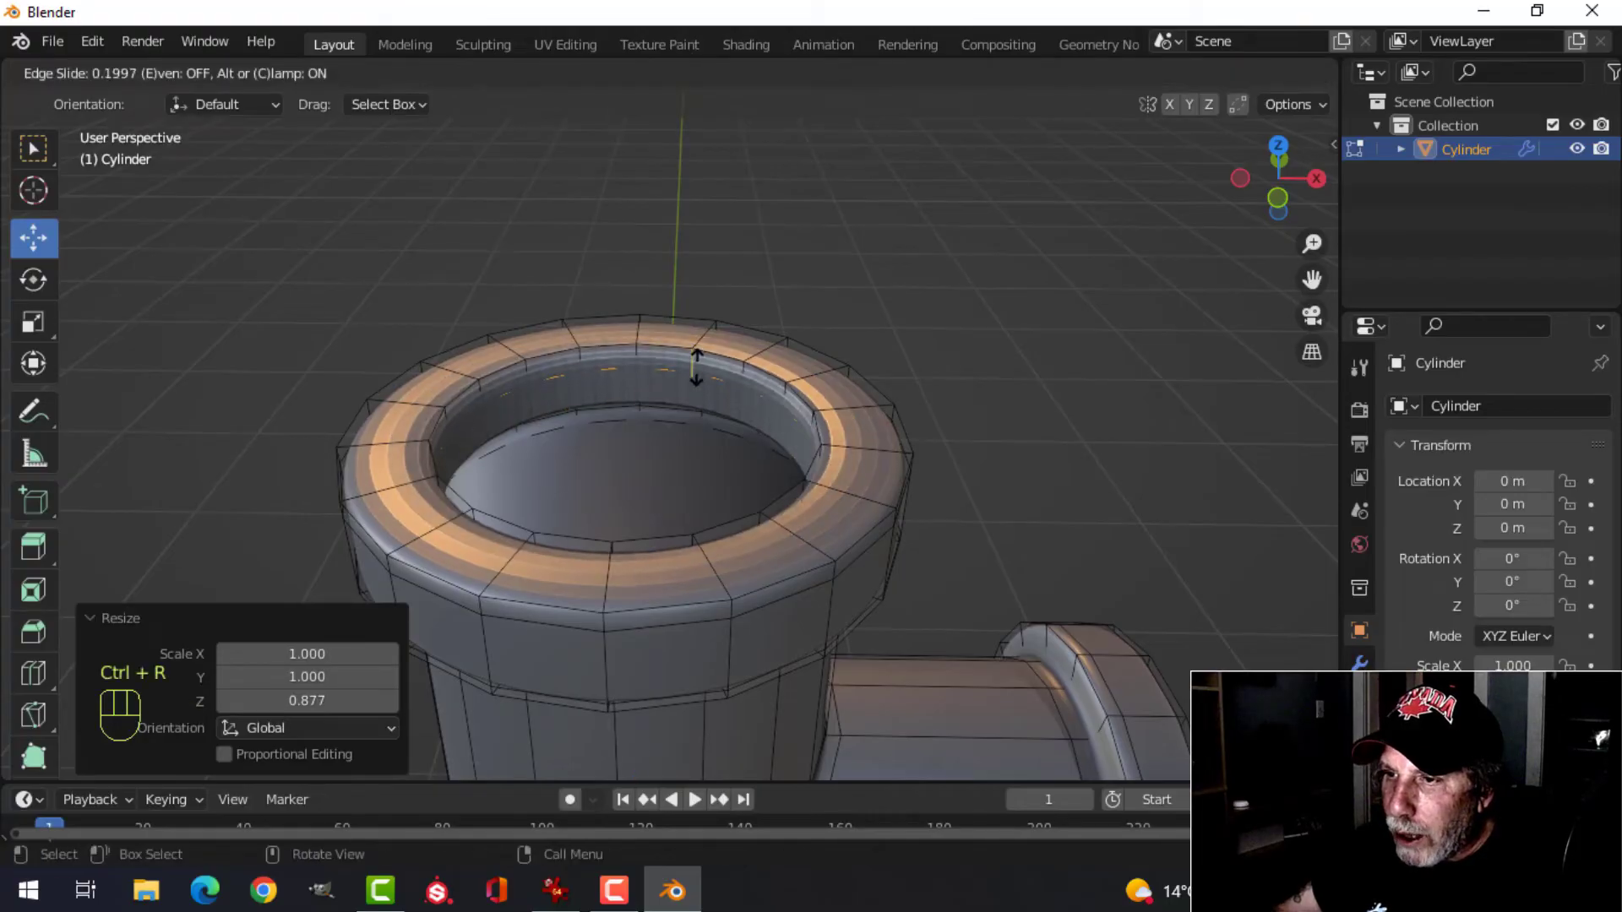
pyautogui.click(697, 363)
pyautogui.hotkey('ctrl', 'r')
pyautogui.click(836, 480)
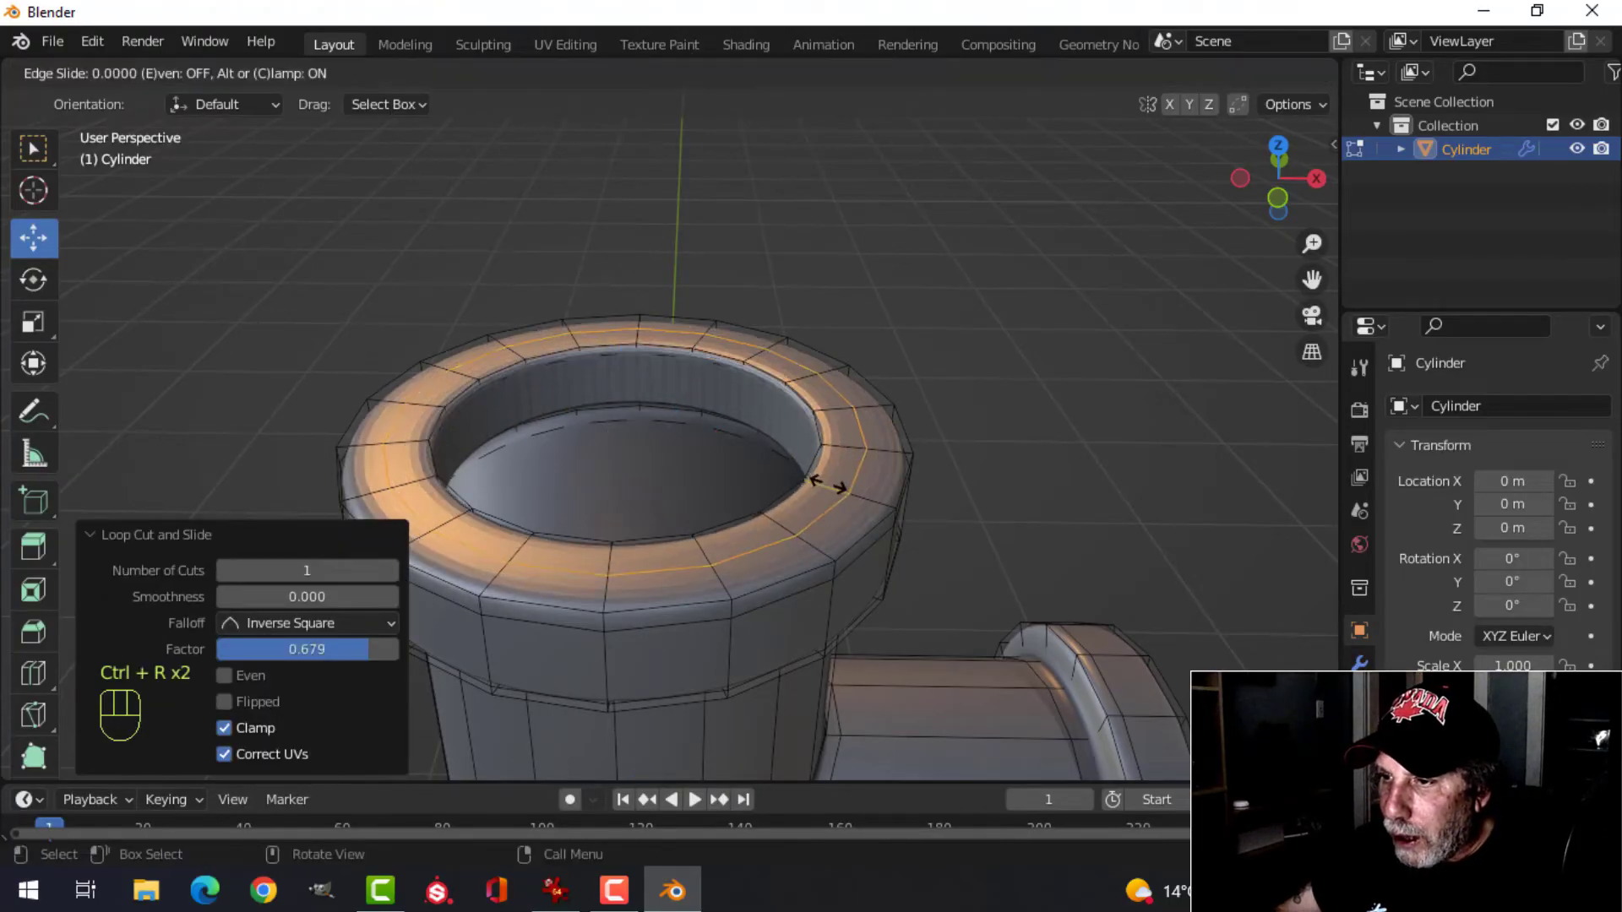
pyautogui.click(797, 466)
# Add supporting loop cuts on the bottom opening's rim face and inner wall, slid towards the inner rim edge by about 0.64 and 0.71.
pyautogui.moveTo(797, 466); pyautogui.dragTo(769, 161, button='middle')
pyautogui.moveTo(721, 439); pyautogui.dragTo(723, 359, button='middle')
pyautogui.scroll(1, 713, 583)
pyautogui.scroll(-5, 713, 583)
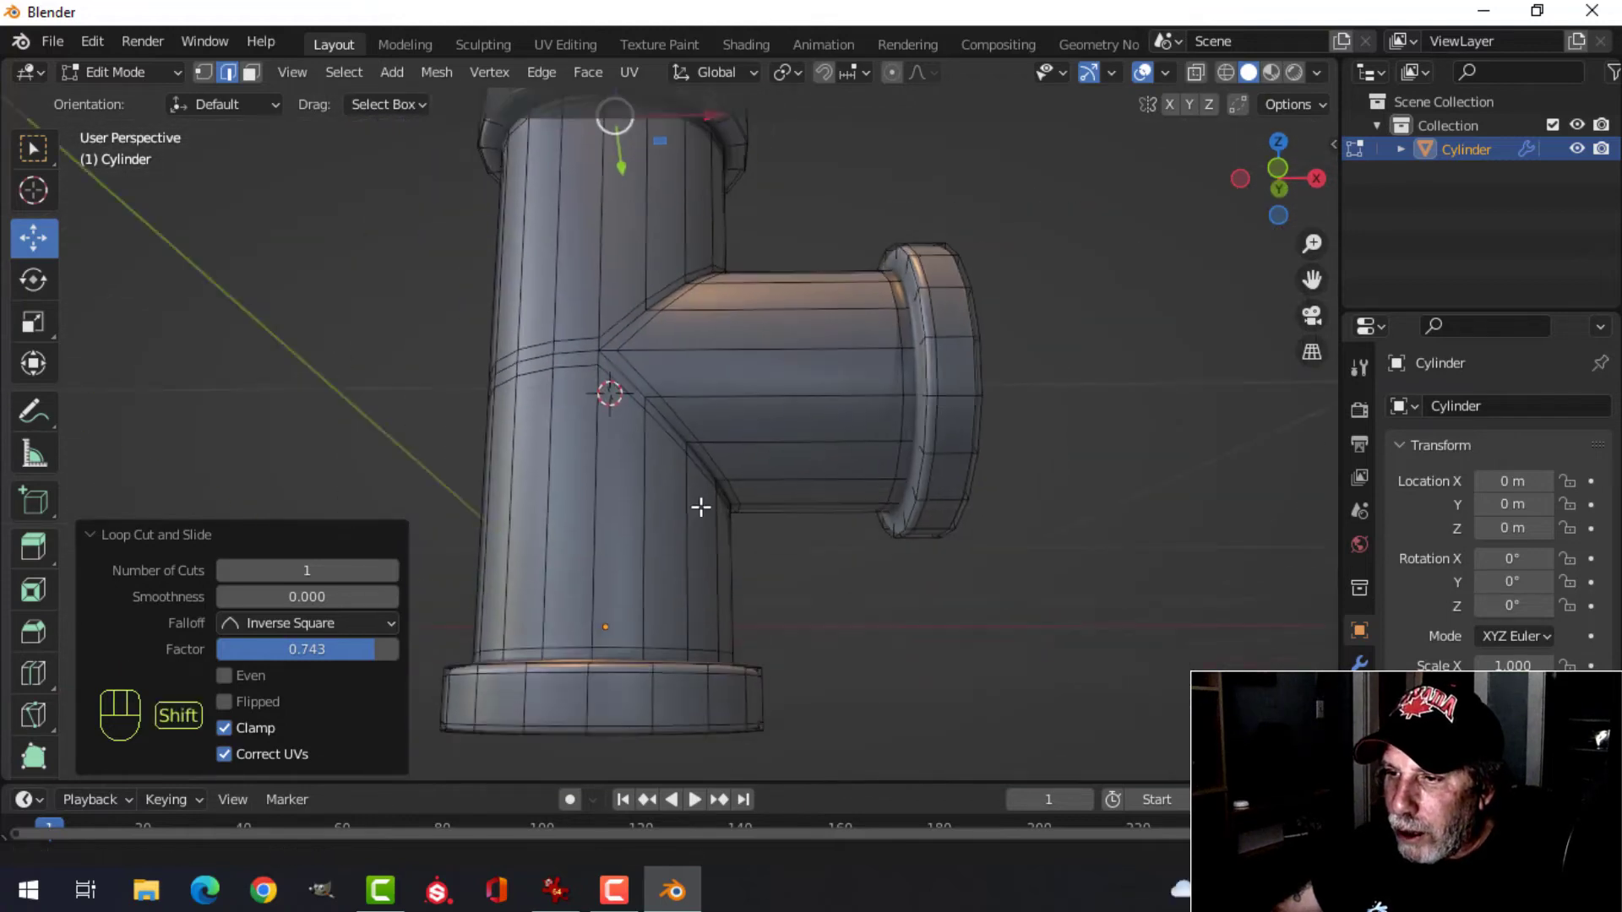
pyautogui.moveTo(699, 504); pyautogui.dragTo(474, 228, button='middle')
pyautogui.hotkey('ctrl', 'r')
pyautogui.click(580, 326)
pyautogui.click(580, 337)
pyautogui.hotkey('ctrl', 'r')
pyautogui.click(496, 213)
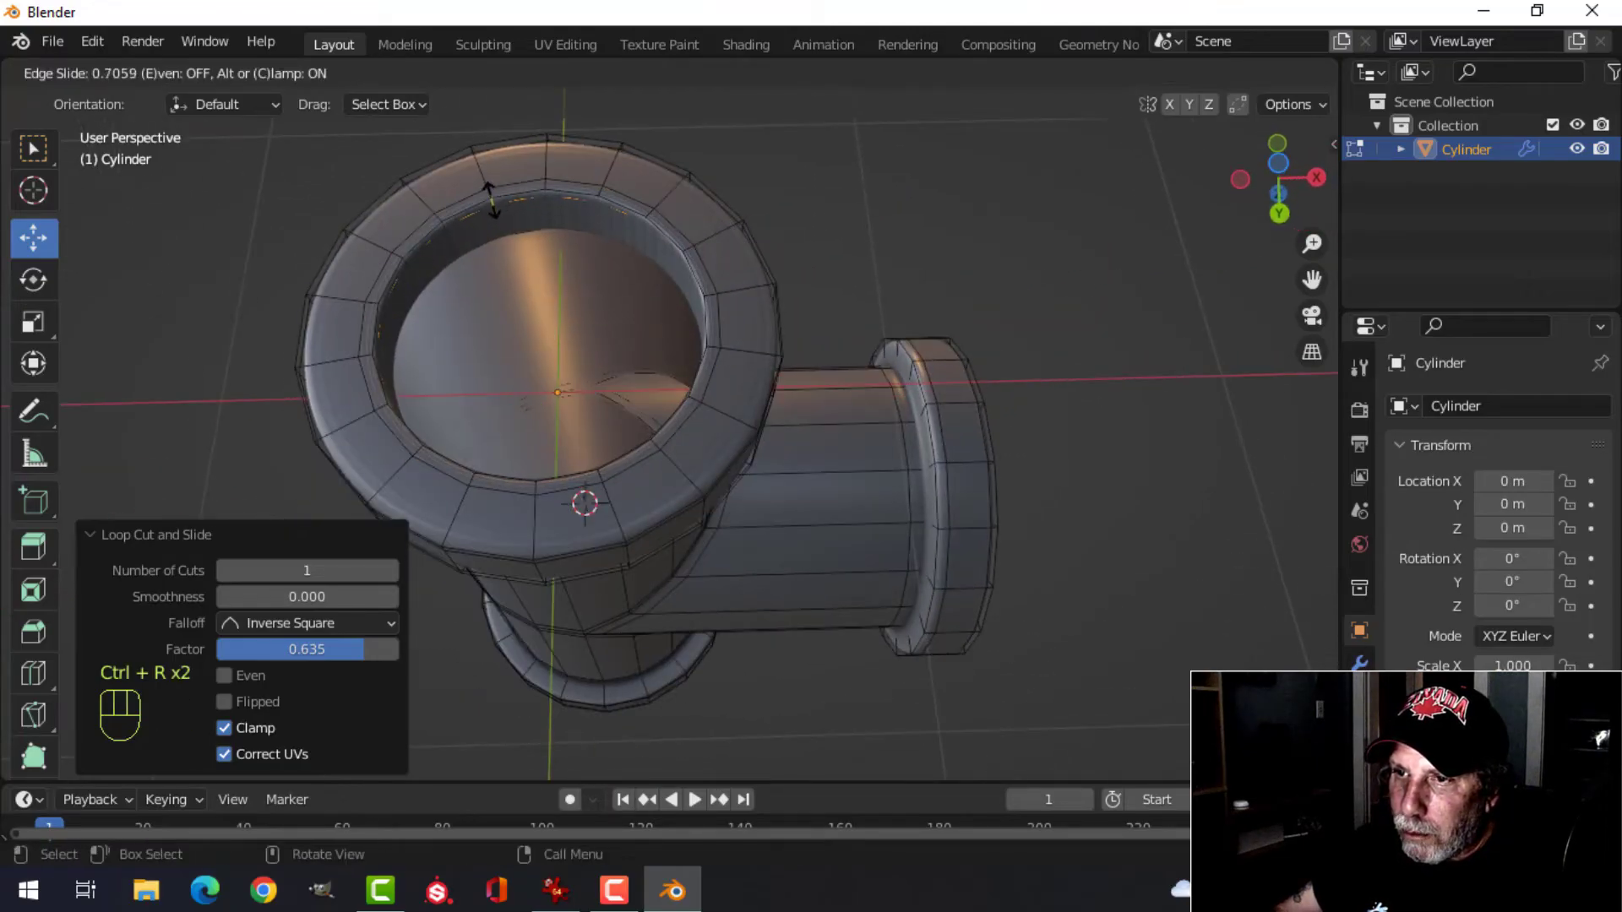
pyautogui.click(490, 200)
# Extrude the branch opening's inner rim loop about 0.158 m into the pipe along negative X.
pyautogui.press('Tab')
pyautogui.moveTo(735, 228); pyautogui.dragTo(724, 417, button='middle')
pyautogui.press('Tab')
pyautogui.moveTo(971, 318); pyautogui.dragTo(760, 406, button='middle')
pyautogui.hotkey('alt', 'a')
pyautogui.keyDown('alt'); pyautogui.keyDown('shift'); pyautogui.click(621, 148); pyautogui.keyUp('shift'); pyautogui.keyUp('alt')
pyautogui.press('e')
pyautogui.click(938, 496)
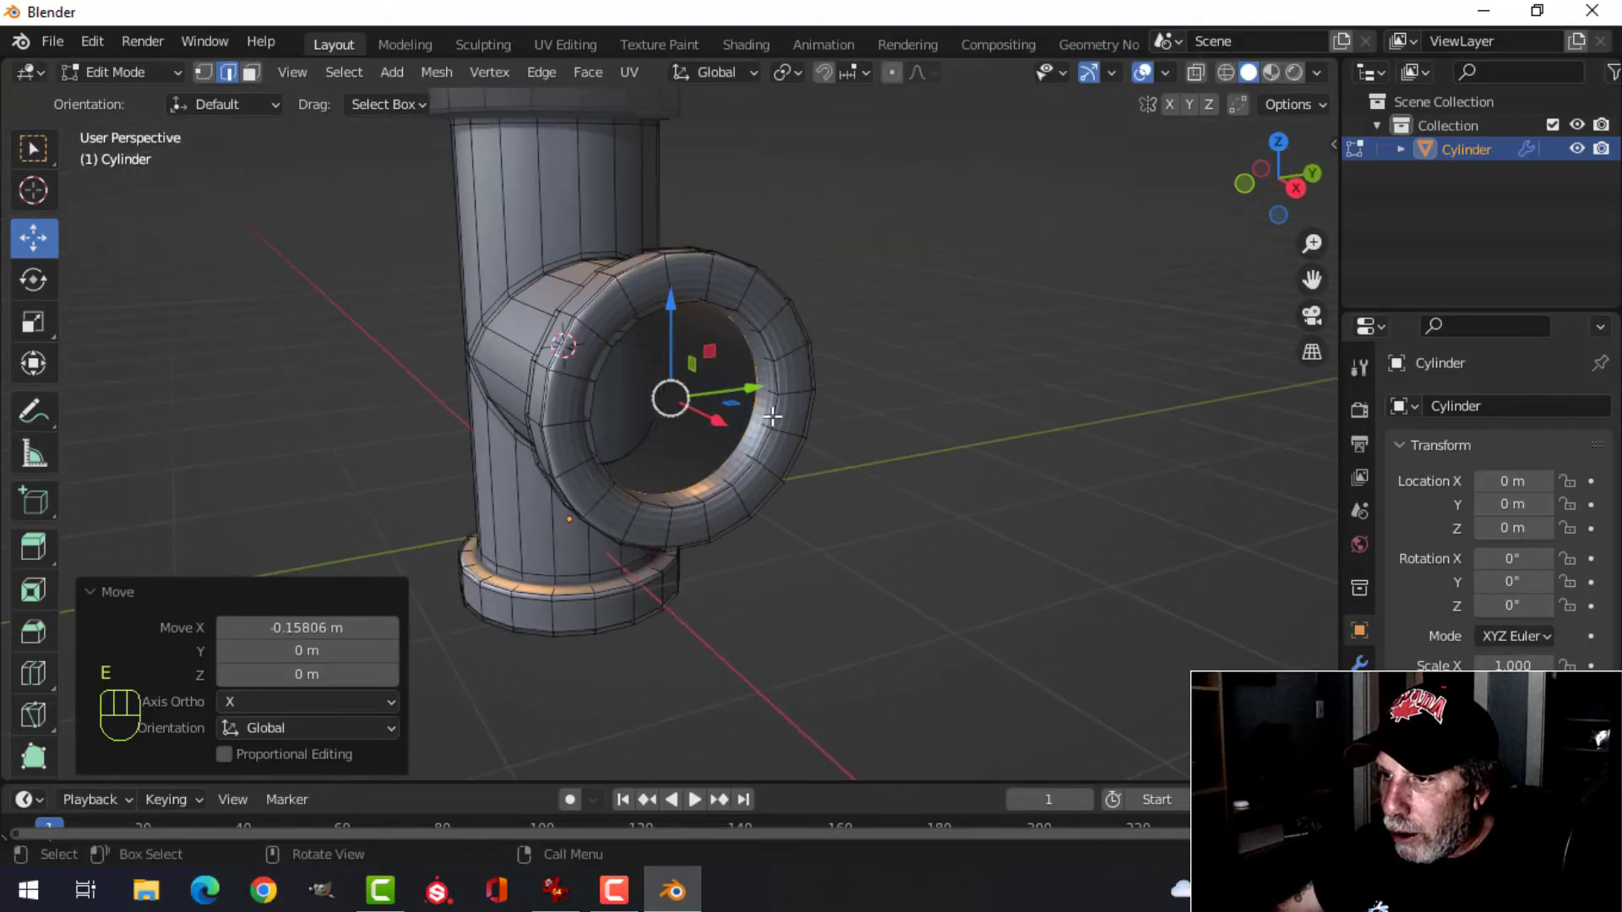
# Add supporting loop cuts on the branch opening's rim face, slid by a factor of 0.730, and on its inner wall near the rim.
pyautogui.hotkey('ctrl', 'r')
pyautogui.click(776, 359)
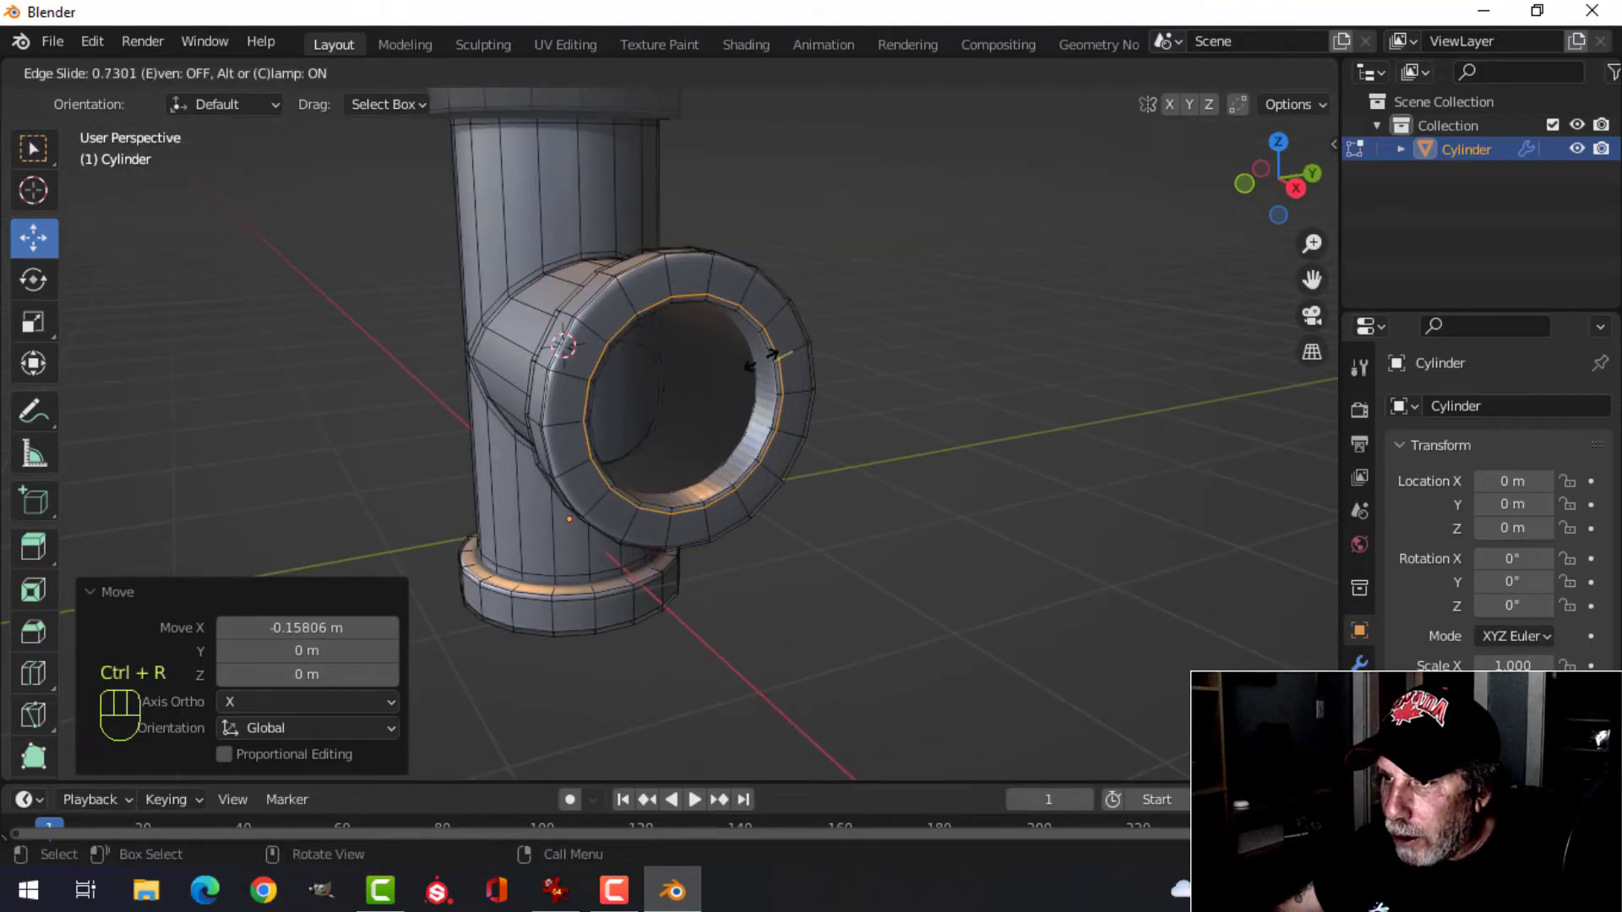
pyautogui.click(761, 362)
pyautogui.moveTo(760, 362); pyautogui.dragTo(854, 344, button='middle')
pyautogui.scroll(3, 856, 338)
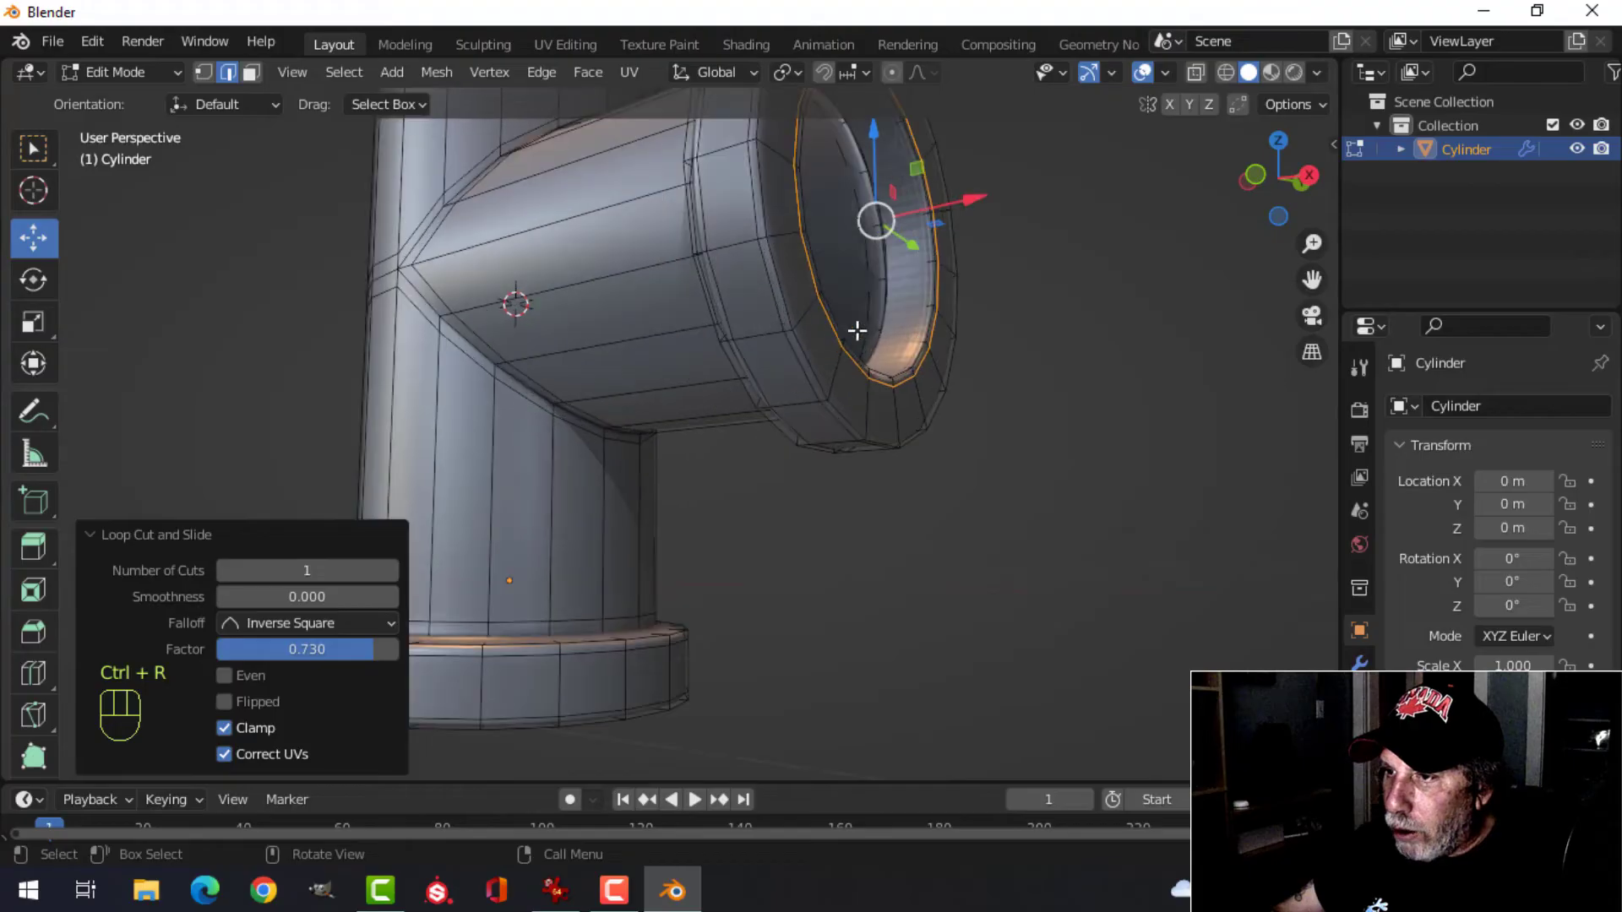
pyautogui.hotkey('ctrl', 'r')
pyautogui.click(910, 316)
pyautogui.click(922, 320)
# Apply Shade Smooth to the whole pipe object.
pyautogui.press('Tab')
pyautogui.scroll(-4, 720, 254)
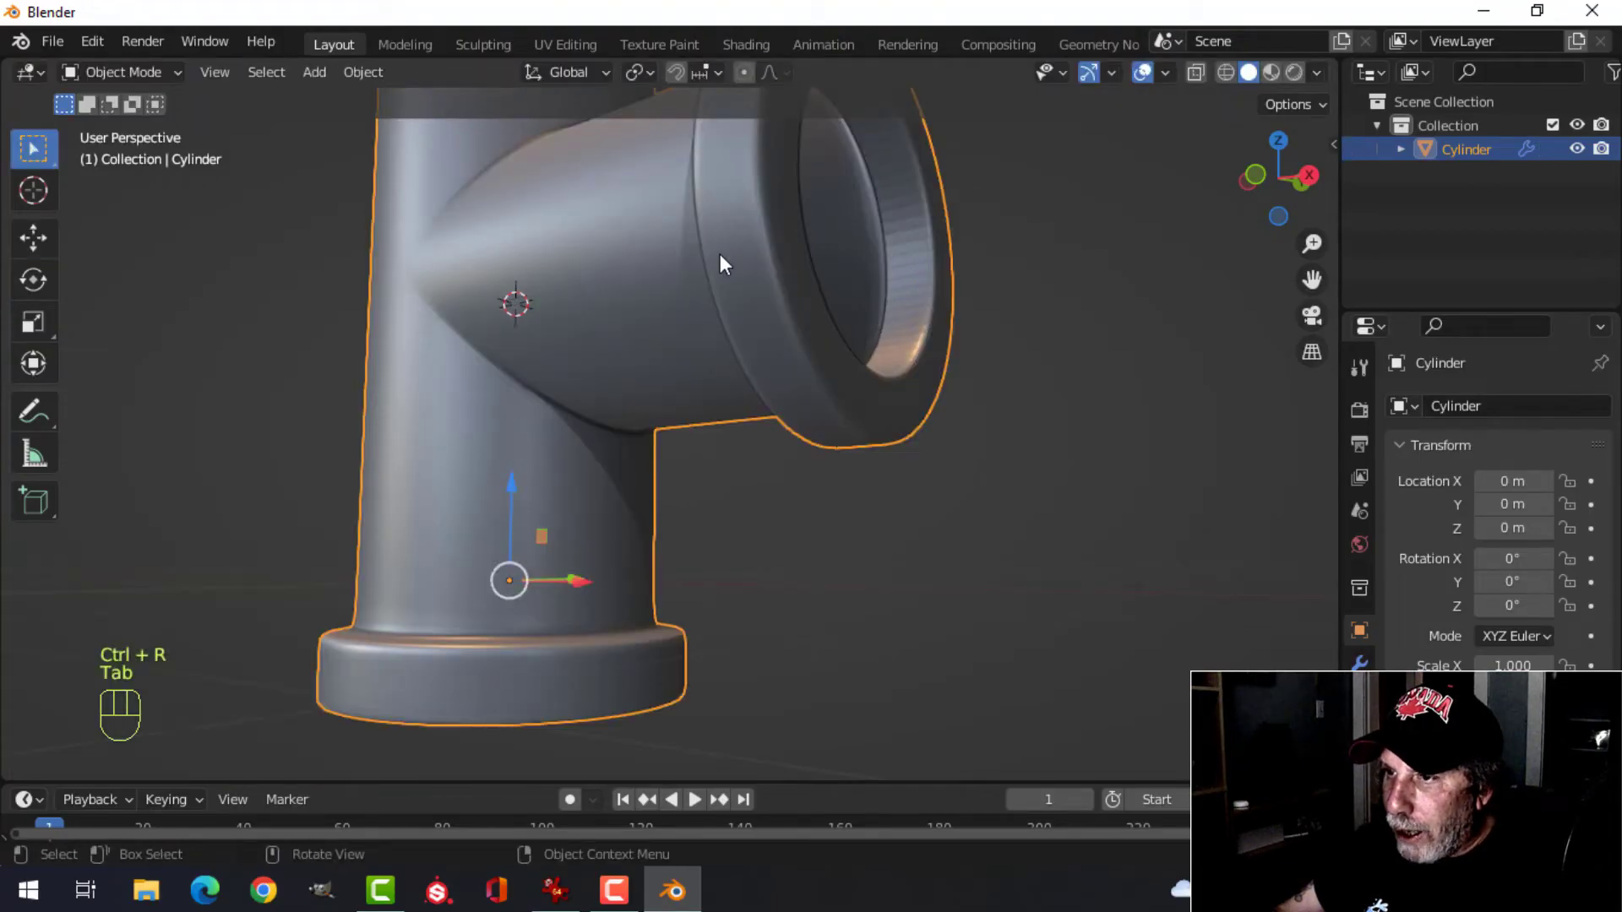
pyautogui.rightClick(720, 254)
pyautogui.click(720, 253)
pyautogui.hotkey('alt', 'a')
pyautogui.moveTo(778, 363); pyautogui.dragTo(722, 455, button='middle')
pyautogui.click(759, 444)
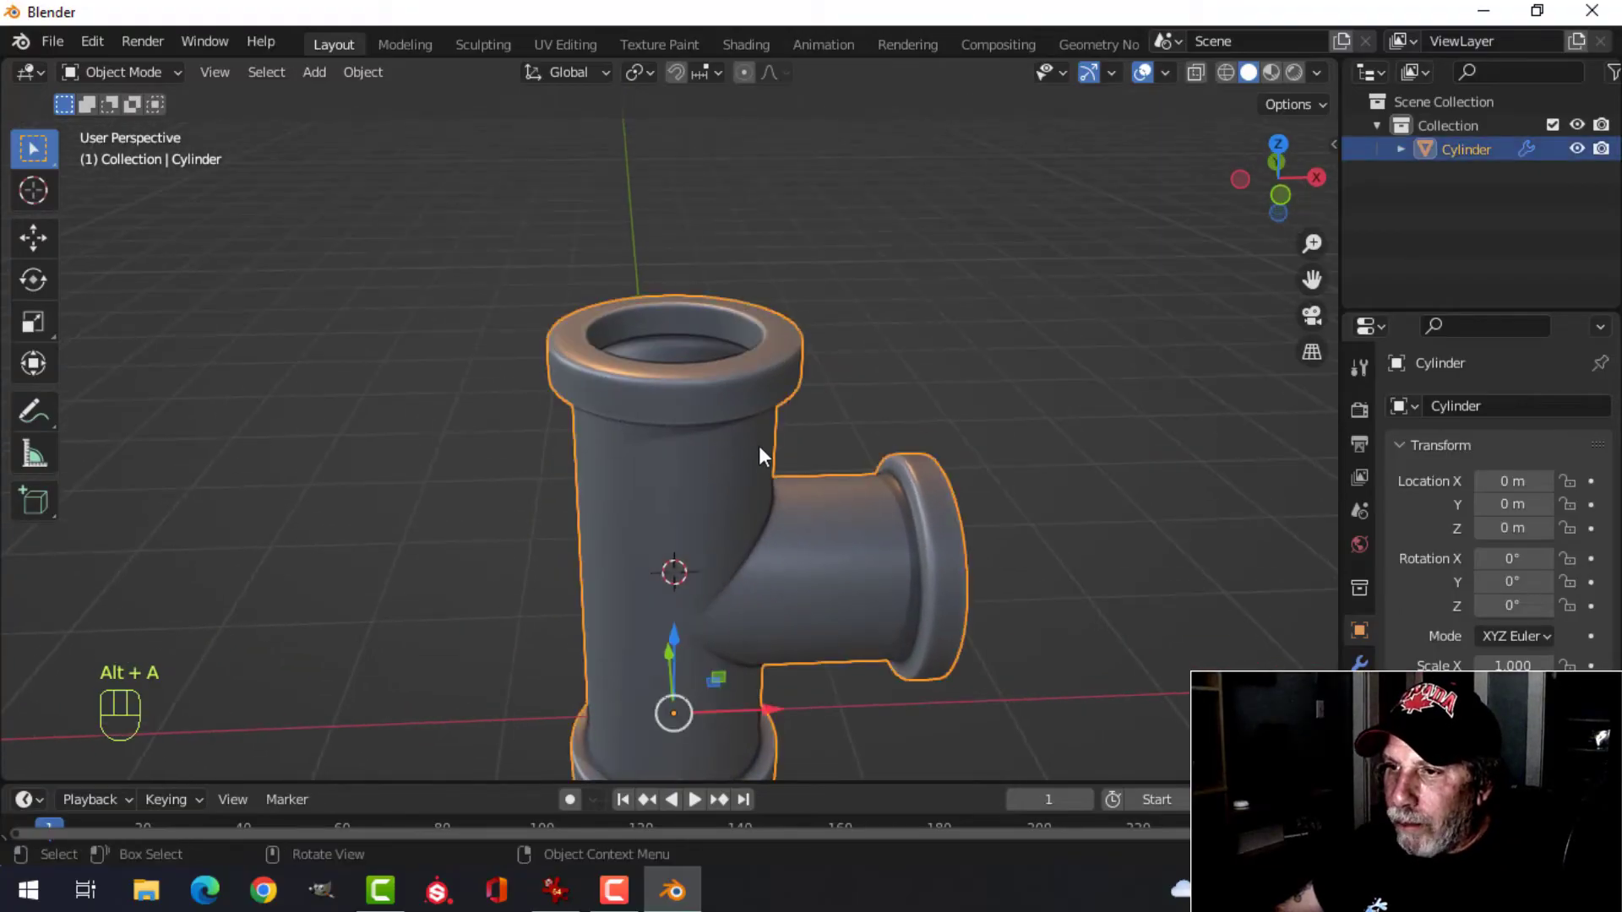
# Examine the mesh and the smoothed surface around the pipe's upper opening.
pyautogui.press('Tab')
pyautogui.scroll(4, 797, 507)
pyautogui.scroll(-4, 753, 505)
pyautogui.scroll(-1, 753, 506)
pyautogui.press('Tab')
pyautogui.hotkey('alt', 'a')
pyautogui.moveTo(838, 605); pyautogui.dragTo(776, 604, button='middle')
pyautogui.scroll(4, 747, 539)
# Duplicate the top opening's inner rim edge loop and move the copy up along Z above the collar.
pyautogui.press('Tab')
pyautogui.hotkey('alt', 'a')
pyautogui.scroll(2, 776, 637)
pyautogui.keyDown('alt'); pyautogui.click(773, 575); pyautogui.keyUp('alt')
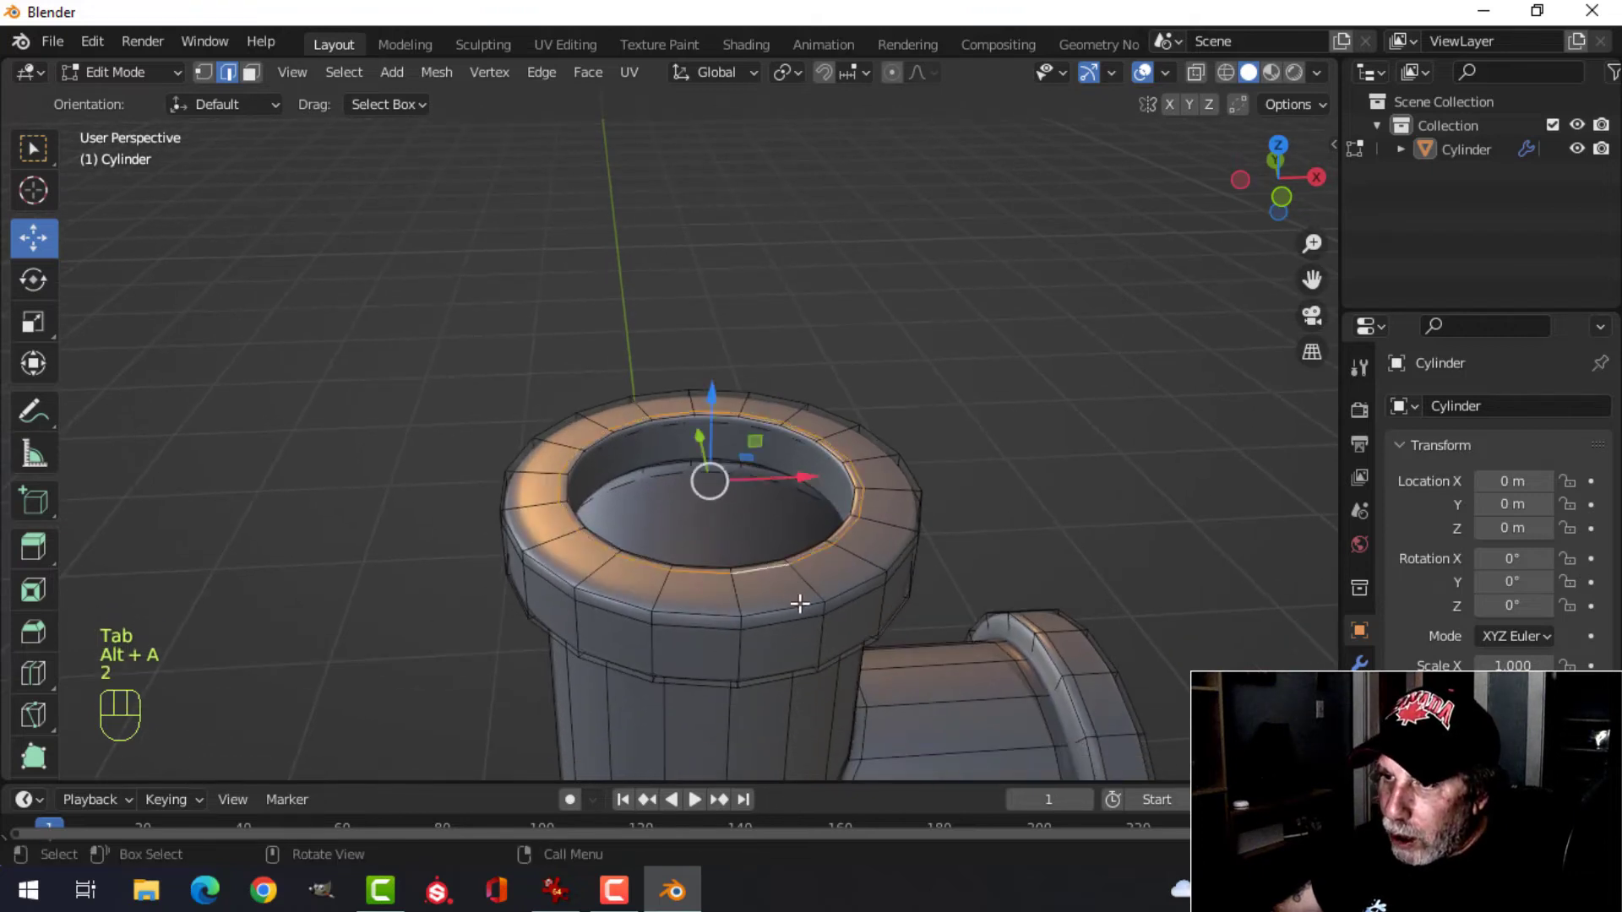
pyautogui.scroll(-3, 880, 673)
pyautogui.moveTo(879, 673); pyautogui.dragTo(849, 620, button='middle')
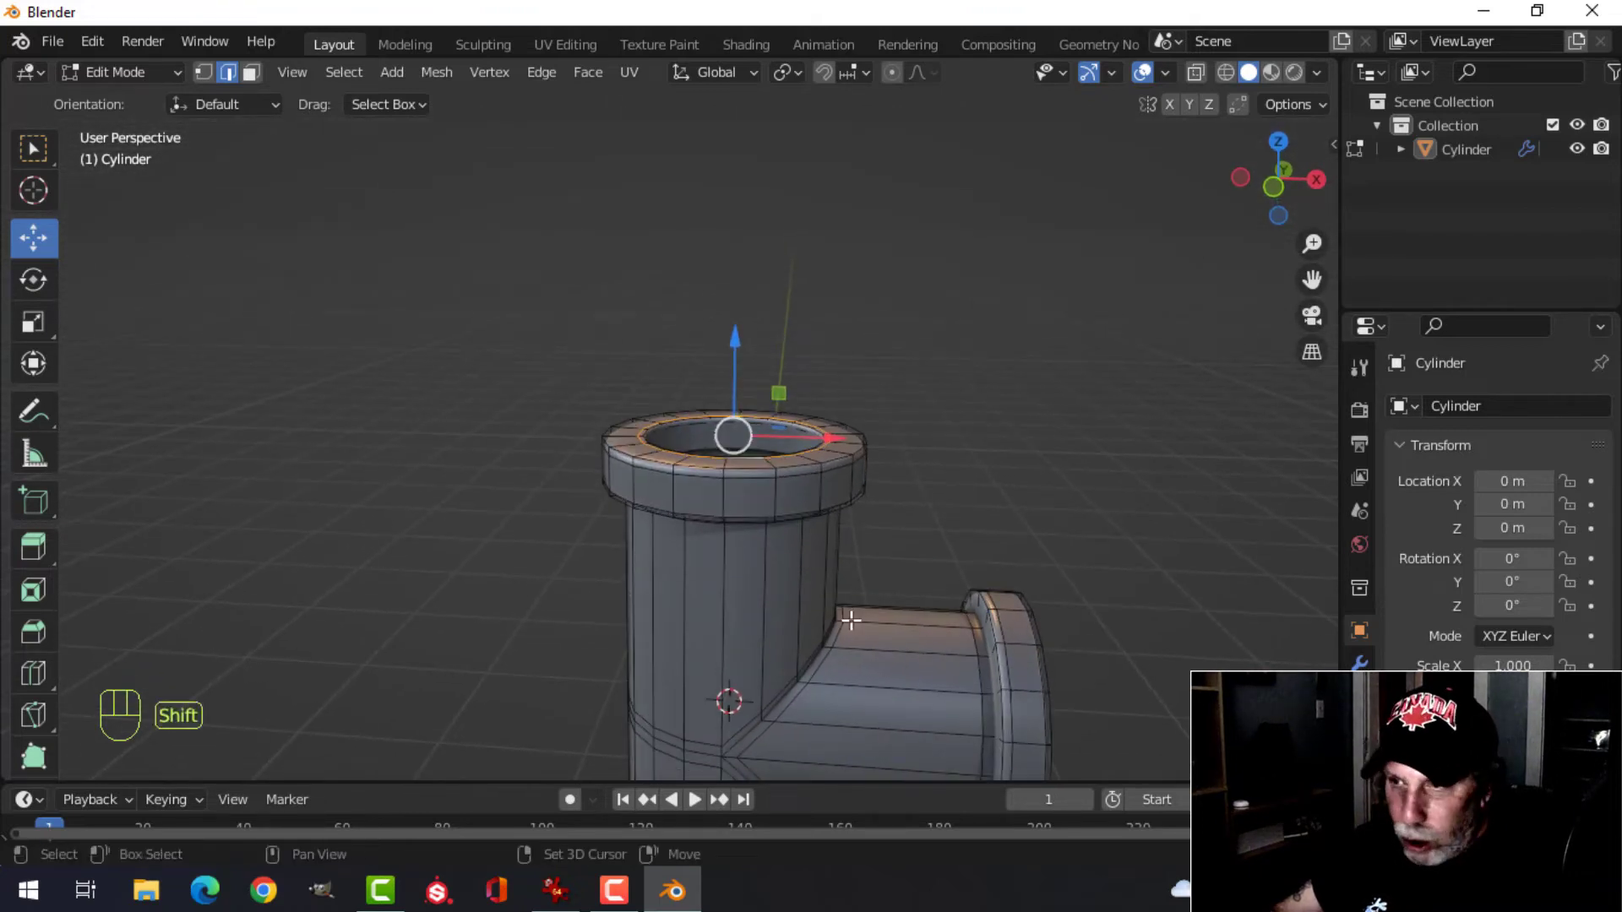
pyautogui.hotkey('shift', 'd')
pyautogui.press('z')
pyautogui.click(927, 443)
# Separate the duplicated edge loop into its own object and open that object's modifier settings.
pyautogui.moveTo(927, 443); pyautogui.dragTo(911, 498, button='middle')
pyautogui.press('p')
pyautogui.click(932, 475)
pyautogui.press('Tab')
pyautogui.click(825, 396)
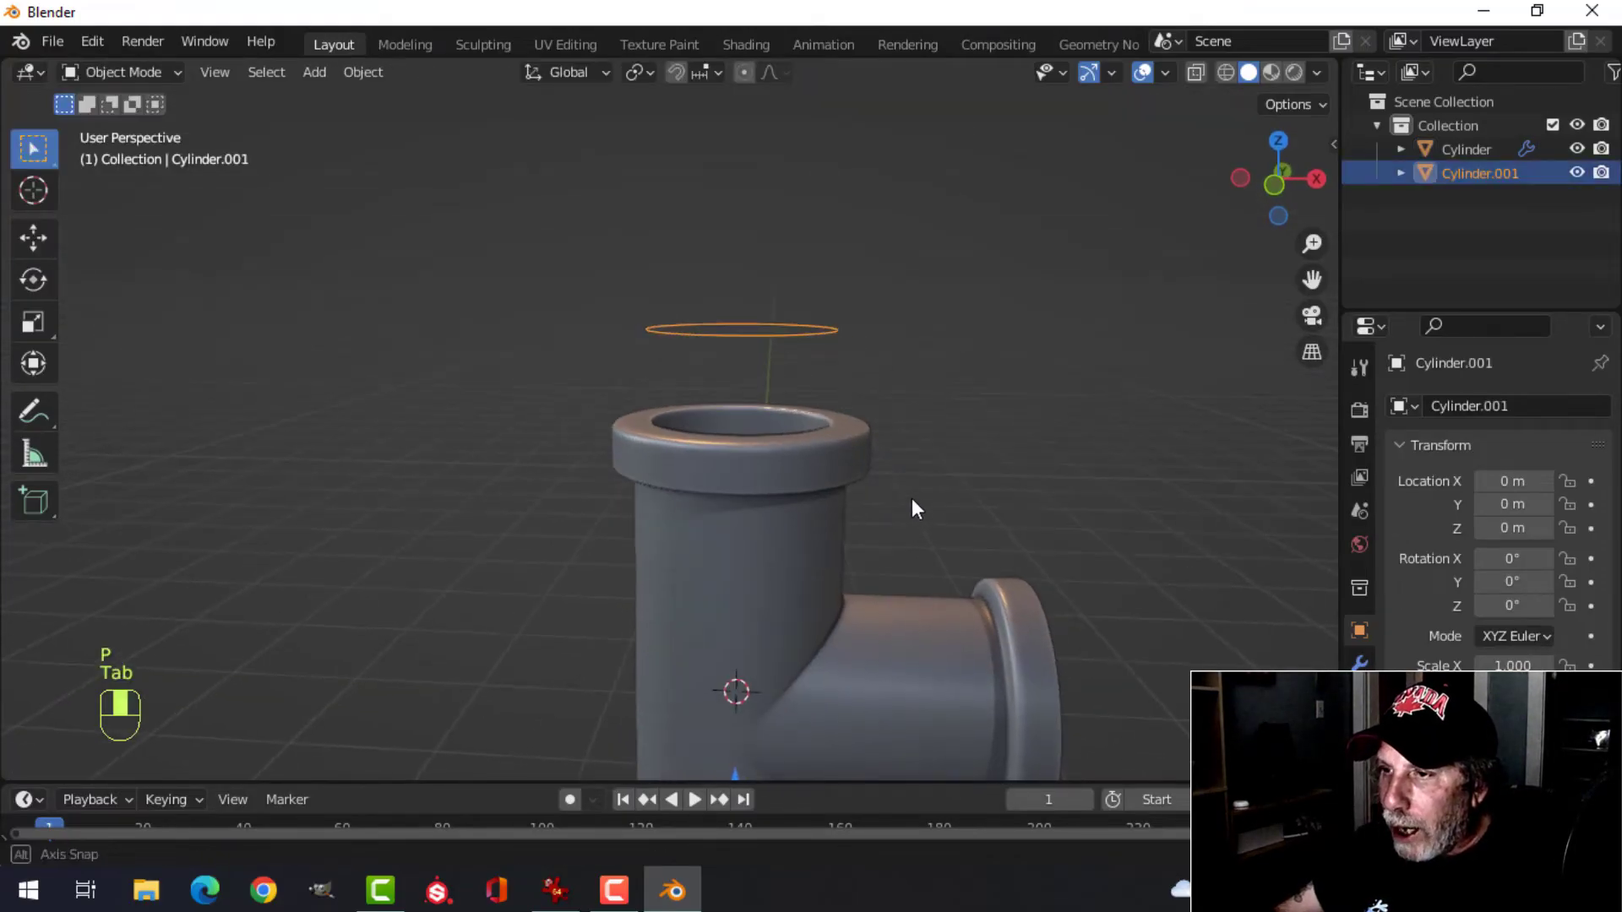
pyautogui.click(1362, 665)
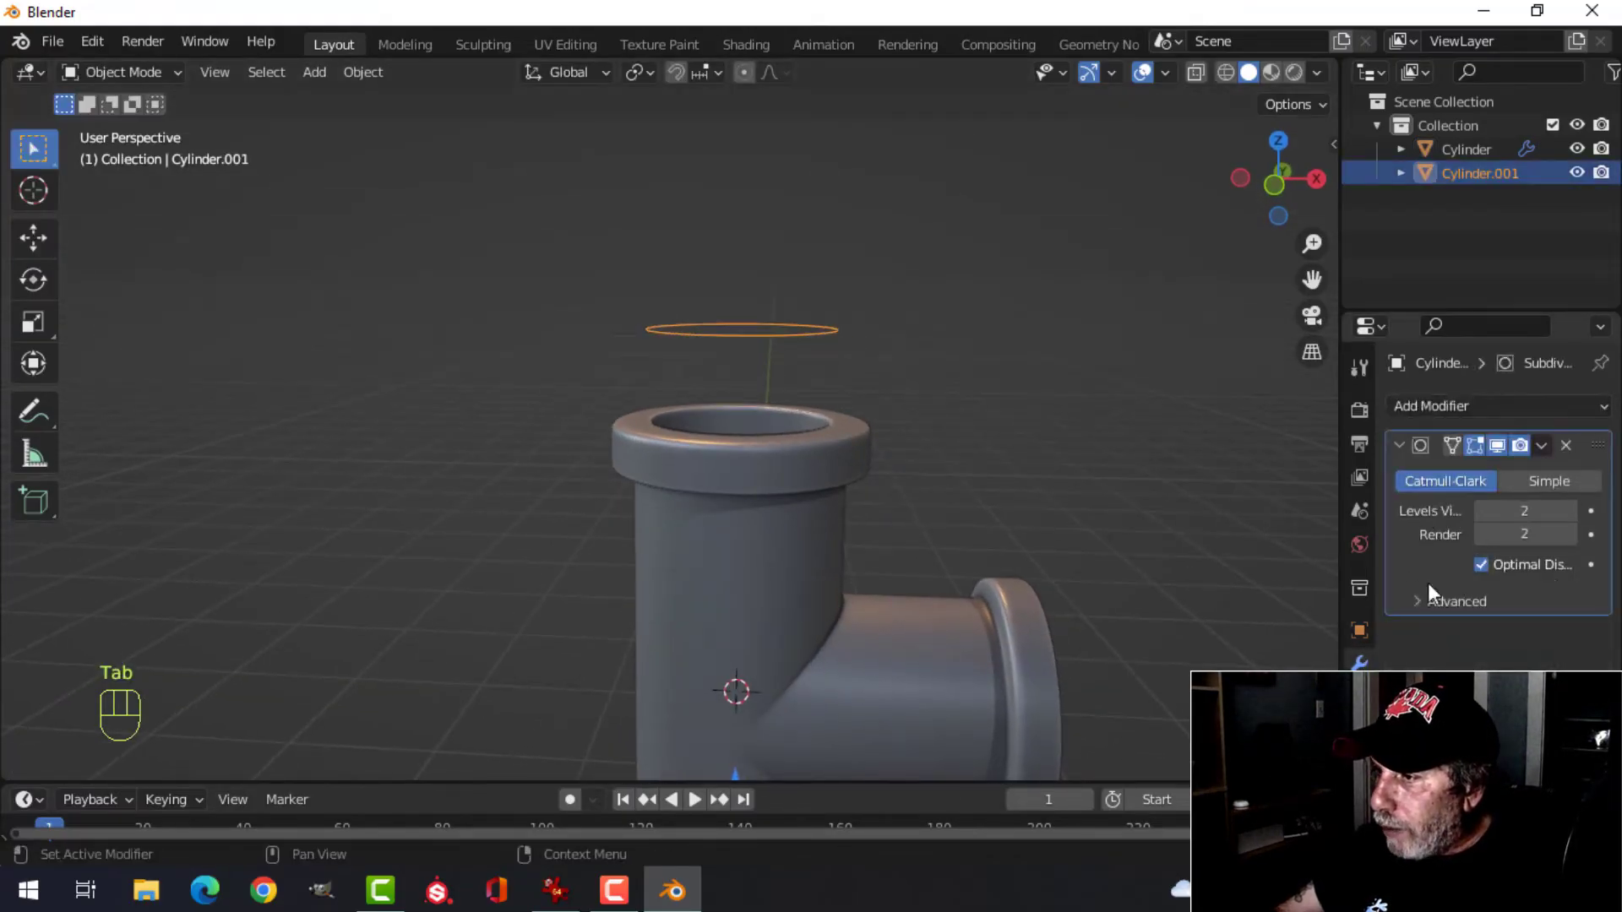
# Turn off the ring's subdivision preview in the viewport and select all of its vertices in front view.
pyautogui.click(1494, 447)
pyautogui.hotkey('shift', 'c')
pyautogui.press('Tab')
pyautogui.press('a')
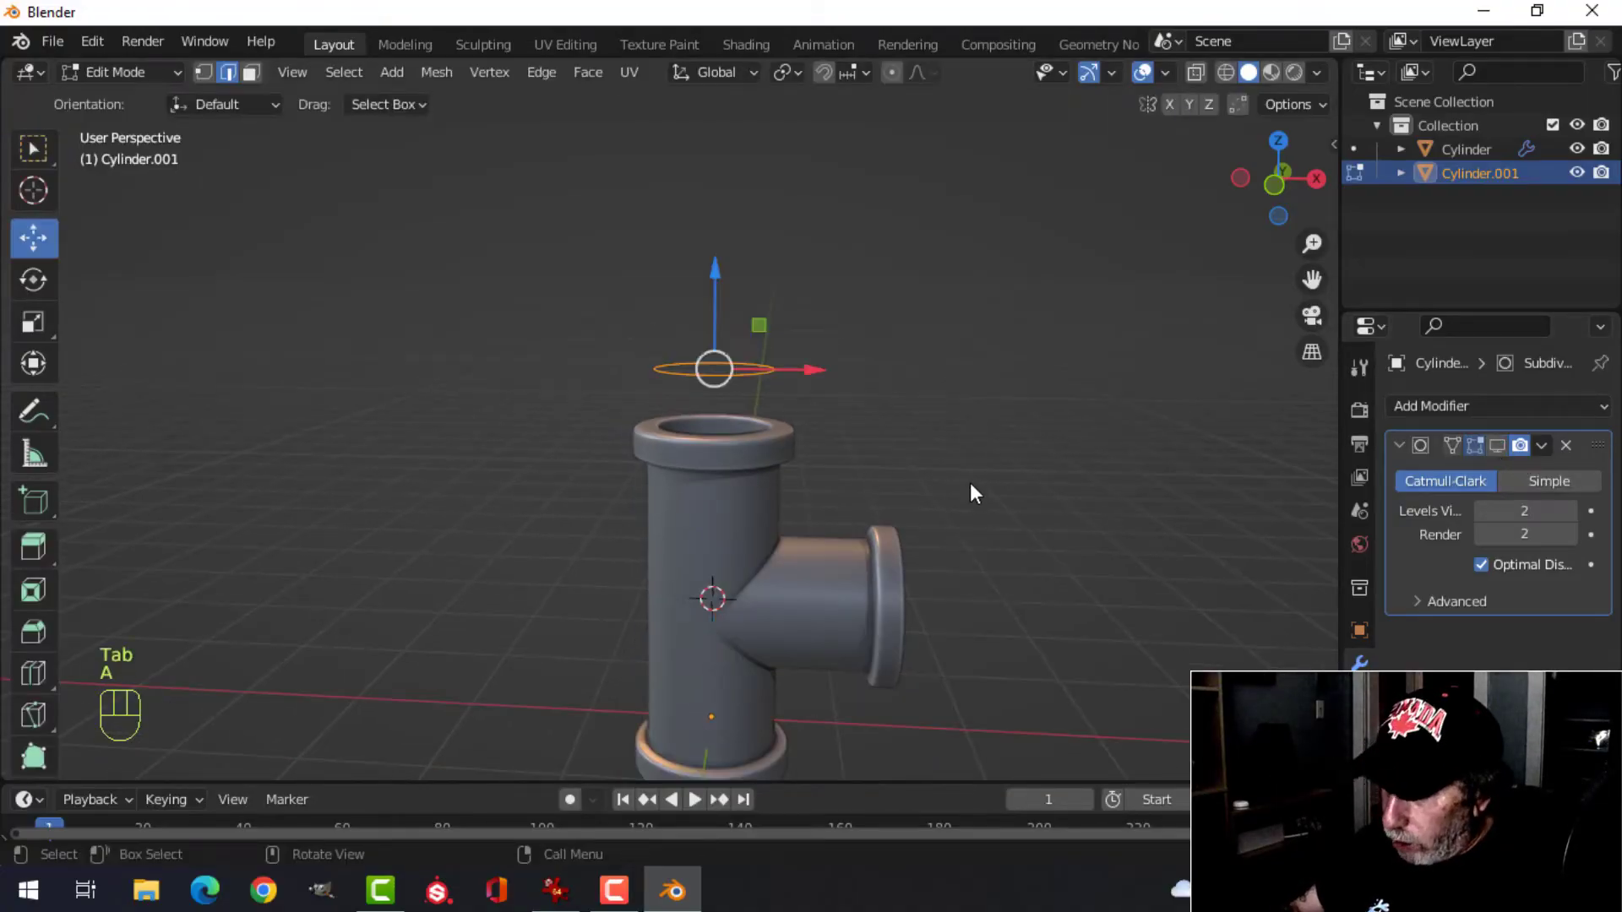
pyautogui.press('KP_1')
pyautogui.scroll(4, 941, 435)
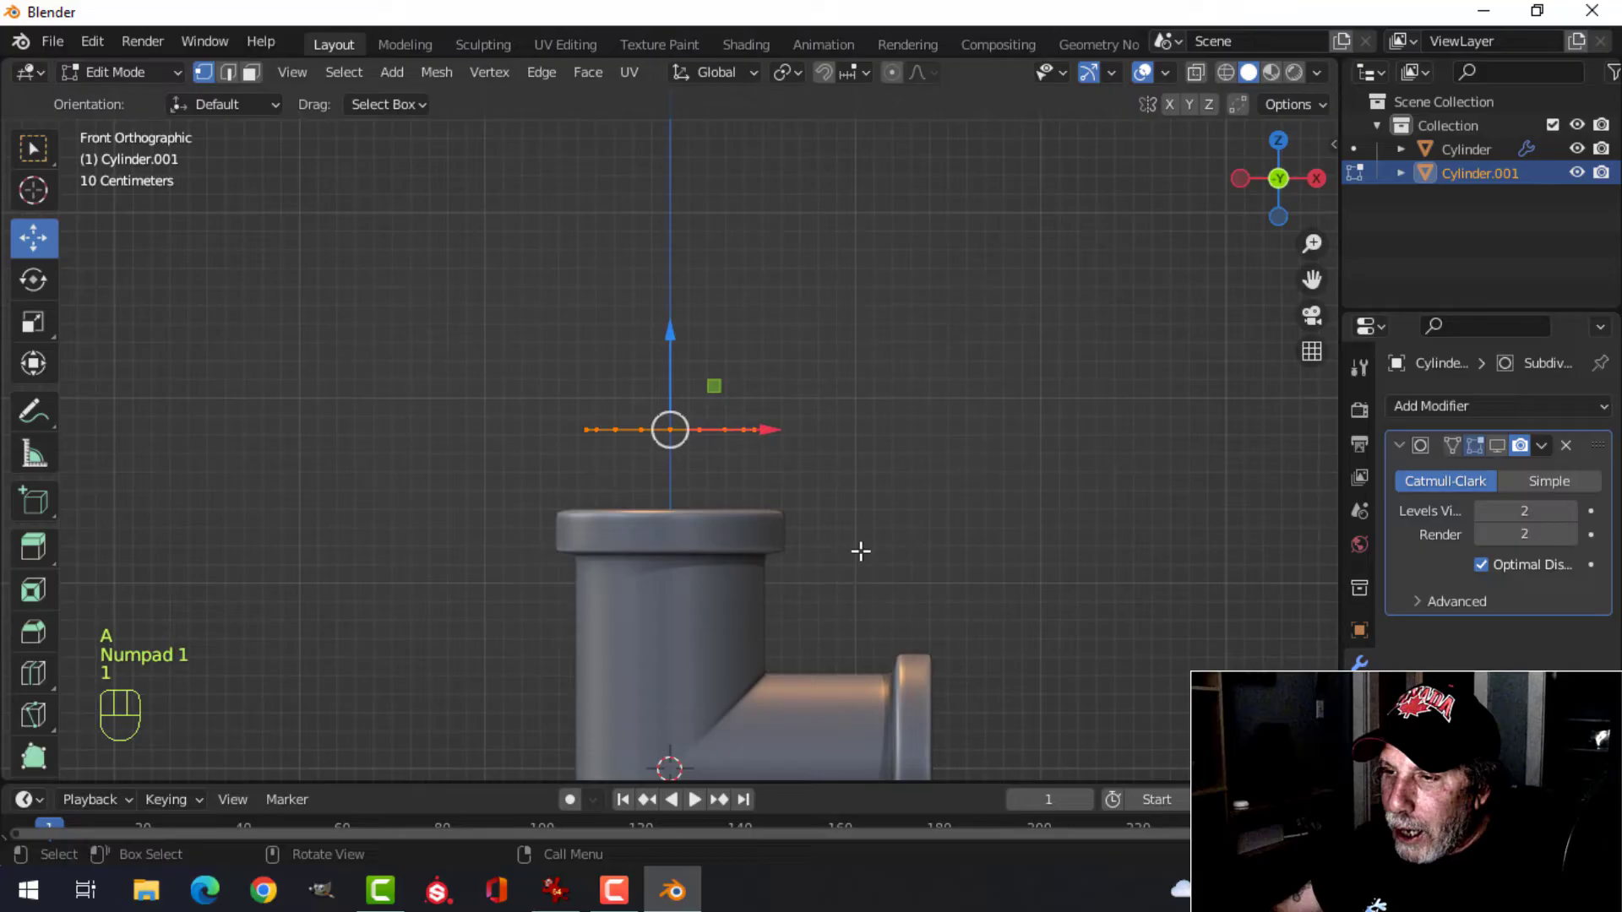
pyautogui.press('1')
# Extrude the ring straight down along Z into the pipe's top opening to form a sleeve.
pyautogui.moveTo(854, 518); pyautogui.dragTo(598, 548, button='middle')
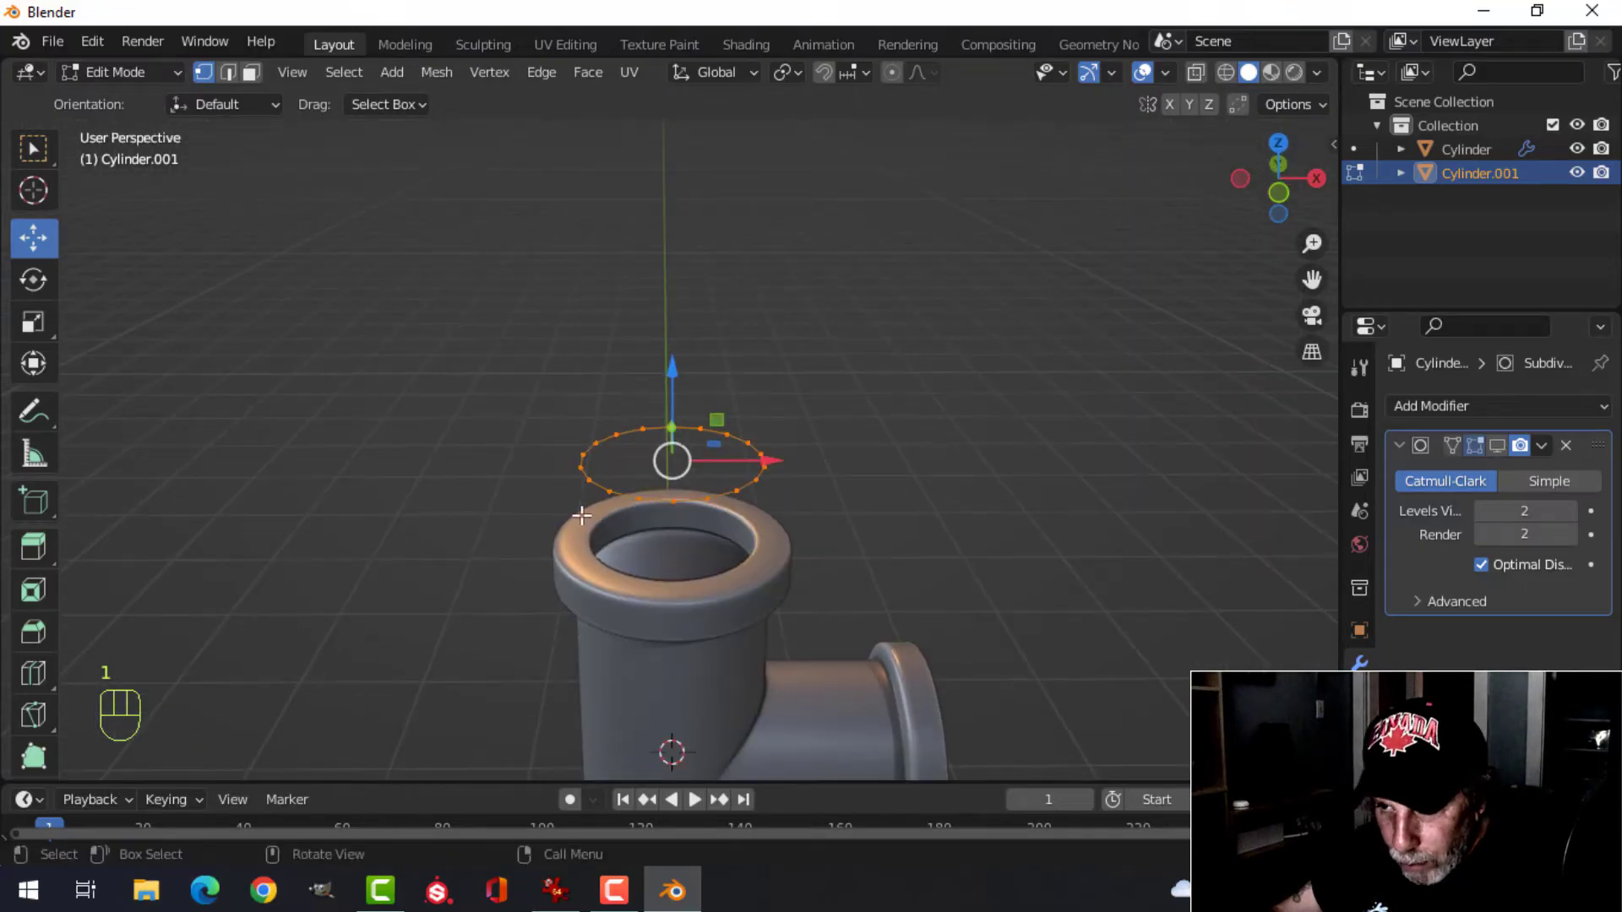
pyautogui.moveTo(885, 525); pyautogui.dragTo(880, 452, button='middle')
pyautogui.keyDown('shift'); pyautogui.moveTo(879, 483); pyautogui.dragTo(901, 512, button='middle'); pyautogui.keyUp('shift')
pyautogui.press('e')
pyautogui.rightClick(897, 495)
pyautogui.press('g')
pyautogui.press('z')
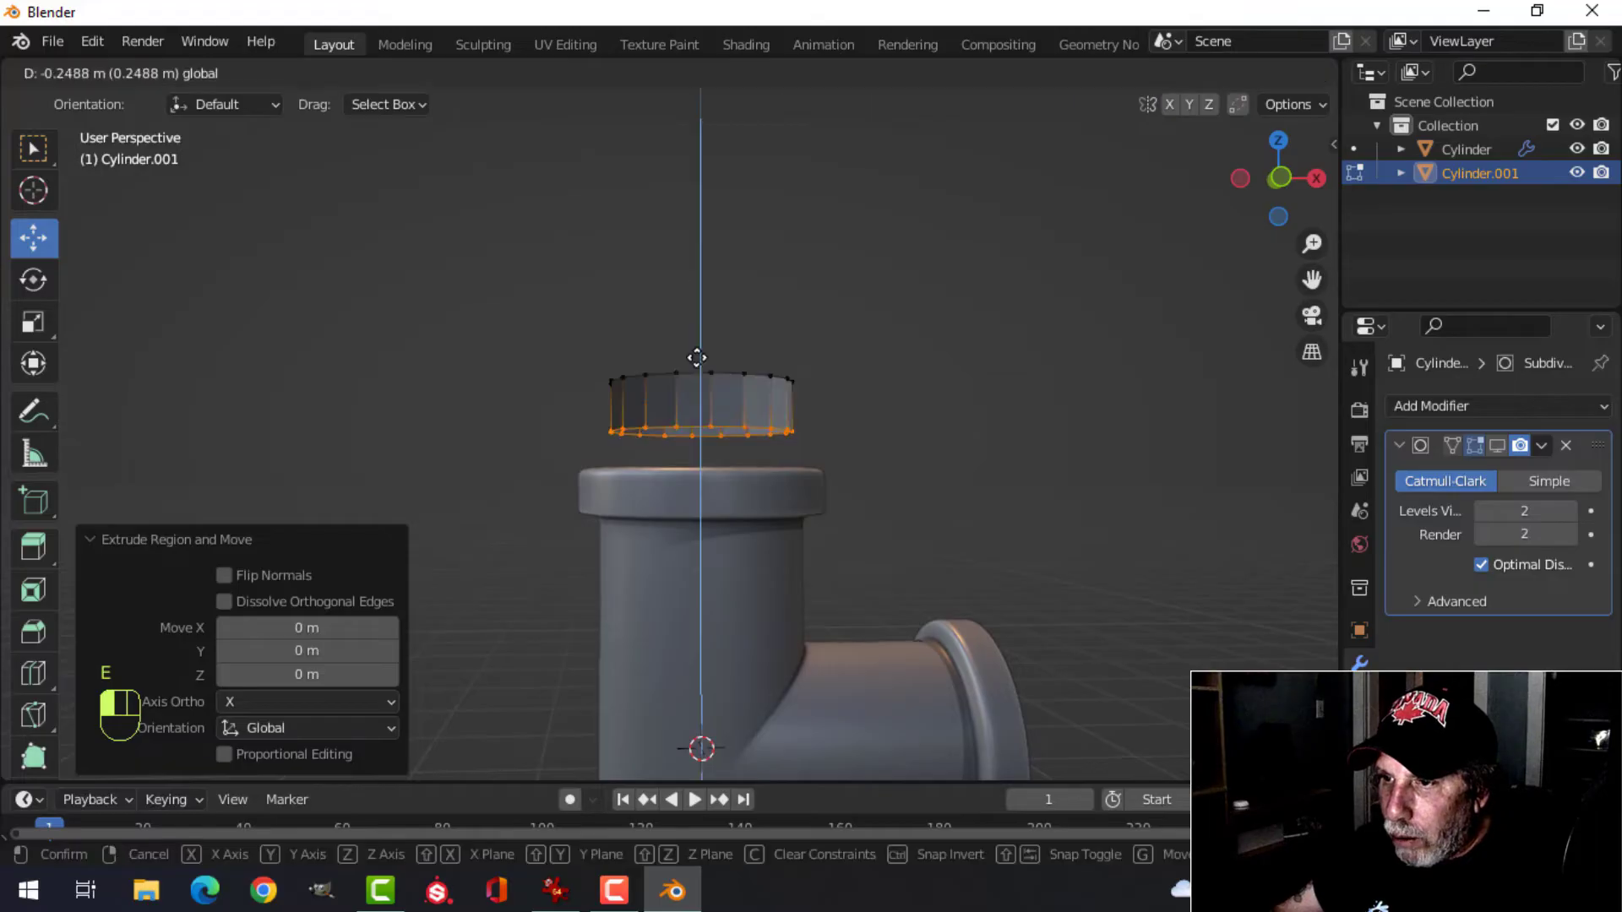
pyautogui.click(706, 441)
# Correct the face normals of the whole extruded sleeve and return to Object Mode.
pyautogui.press('a')
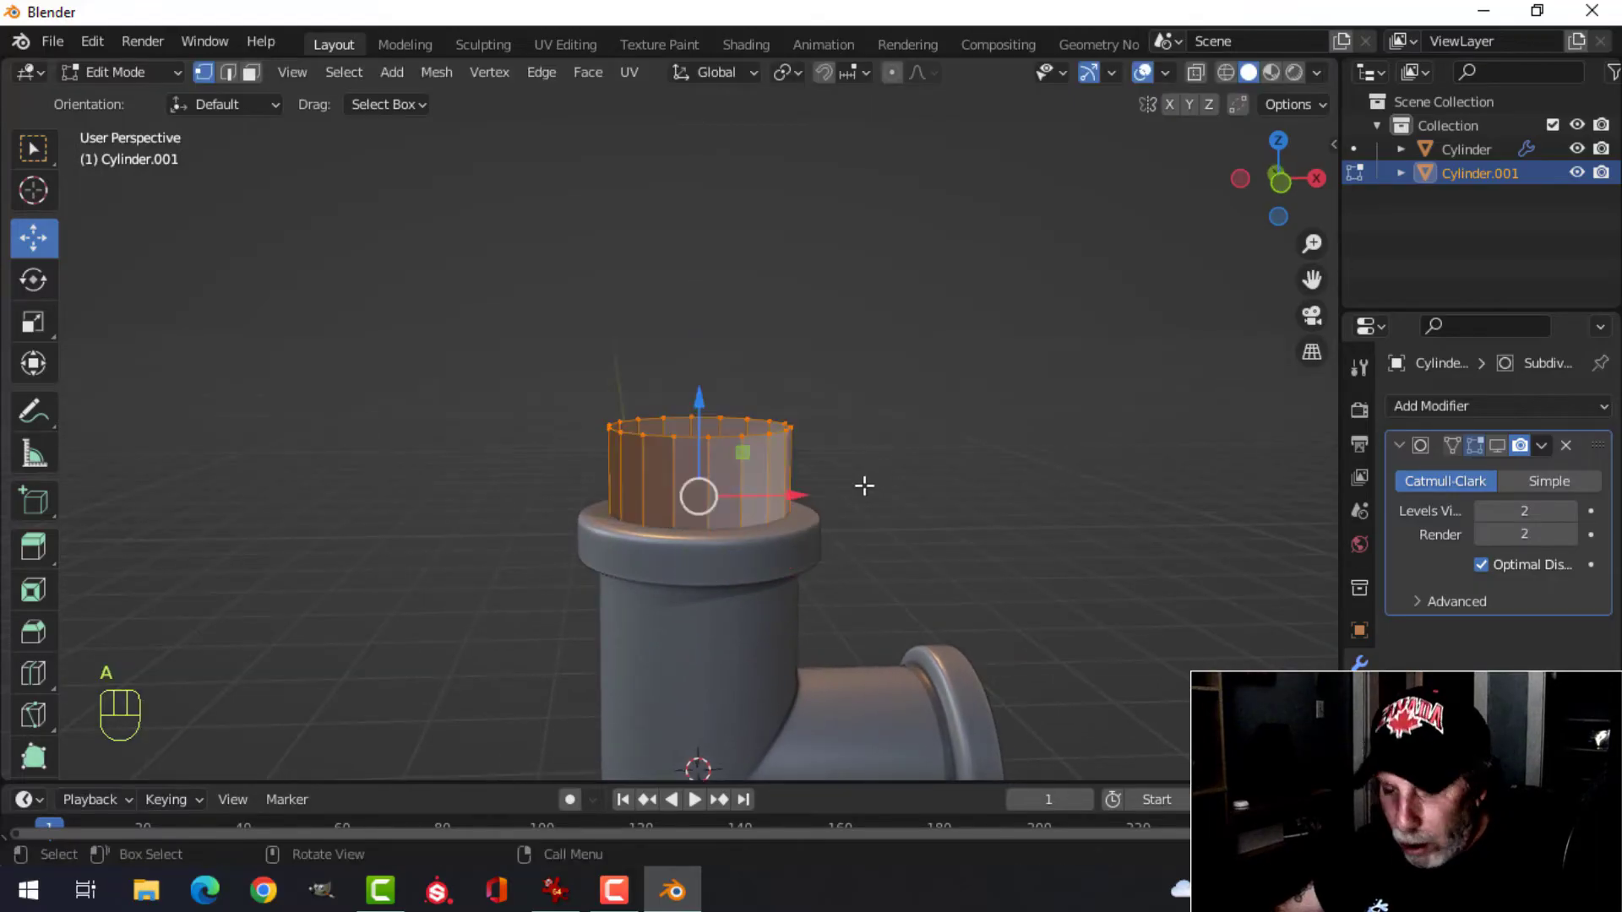
pyautogui.hotkey('alt', 'n')
pyautogui.click(863, 494)
pyautogui.press('Tab')
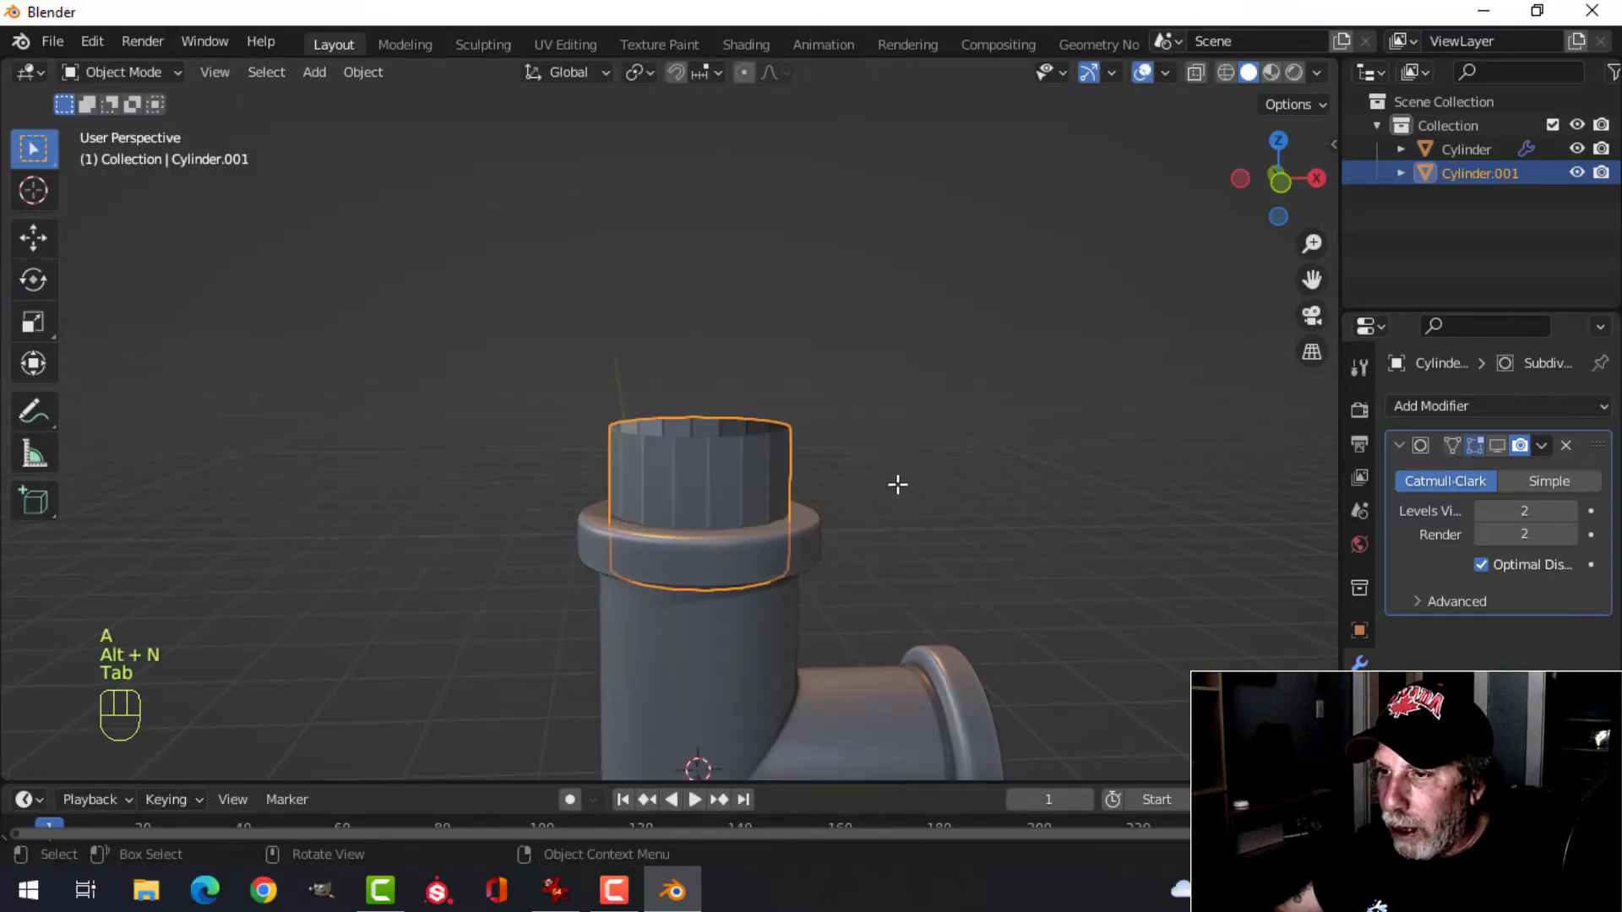
pyautogui.hotkey('alt', 'a')
pyautogui.click(764, 485)
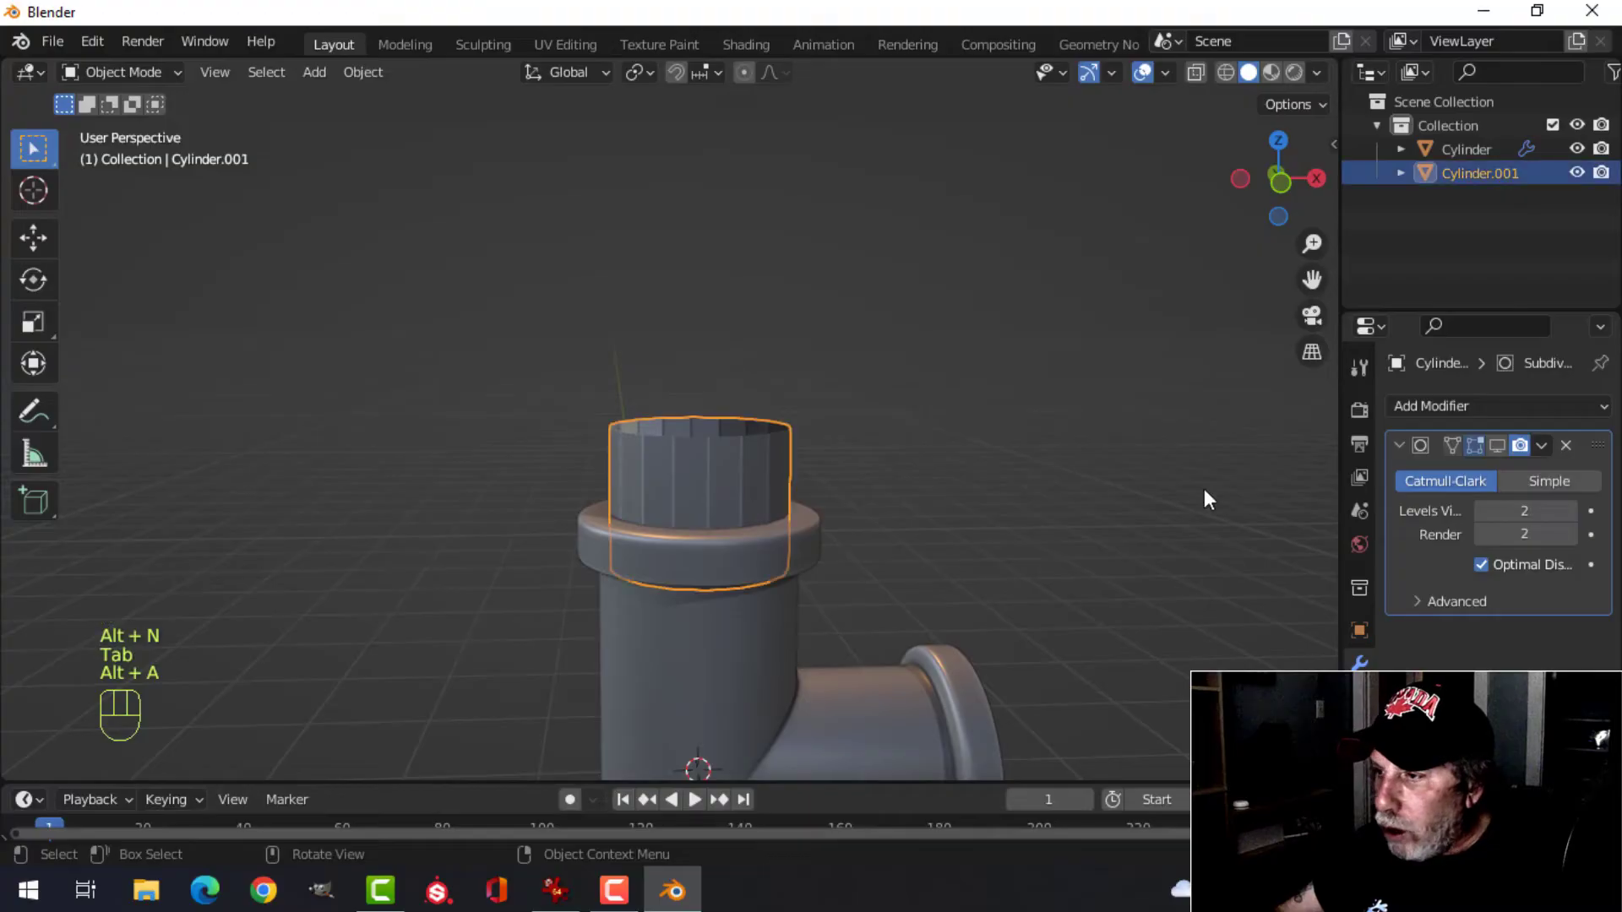
# Turn the sleeve's subdivision preview back on in the viewport and shade the sleeve smooth.
pyautogui.click(1499, 443)
pyautogui.scroll(-2, 879, 511)
pyautogui.rightClick(686, 467)
pyautogui.click(670, 448)
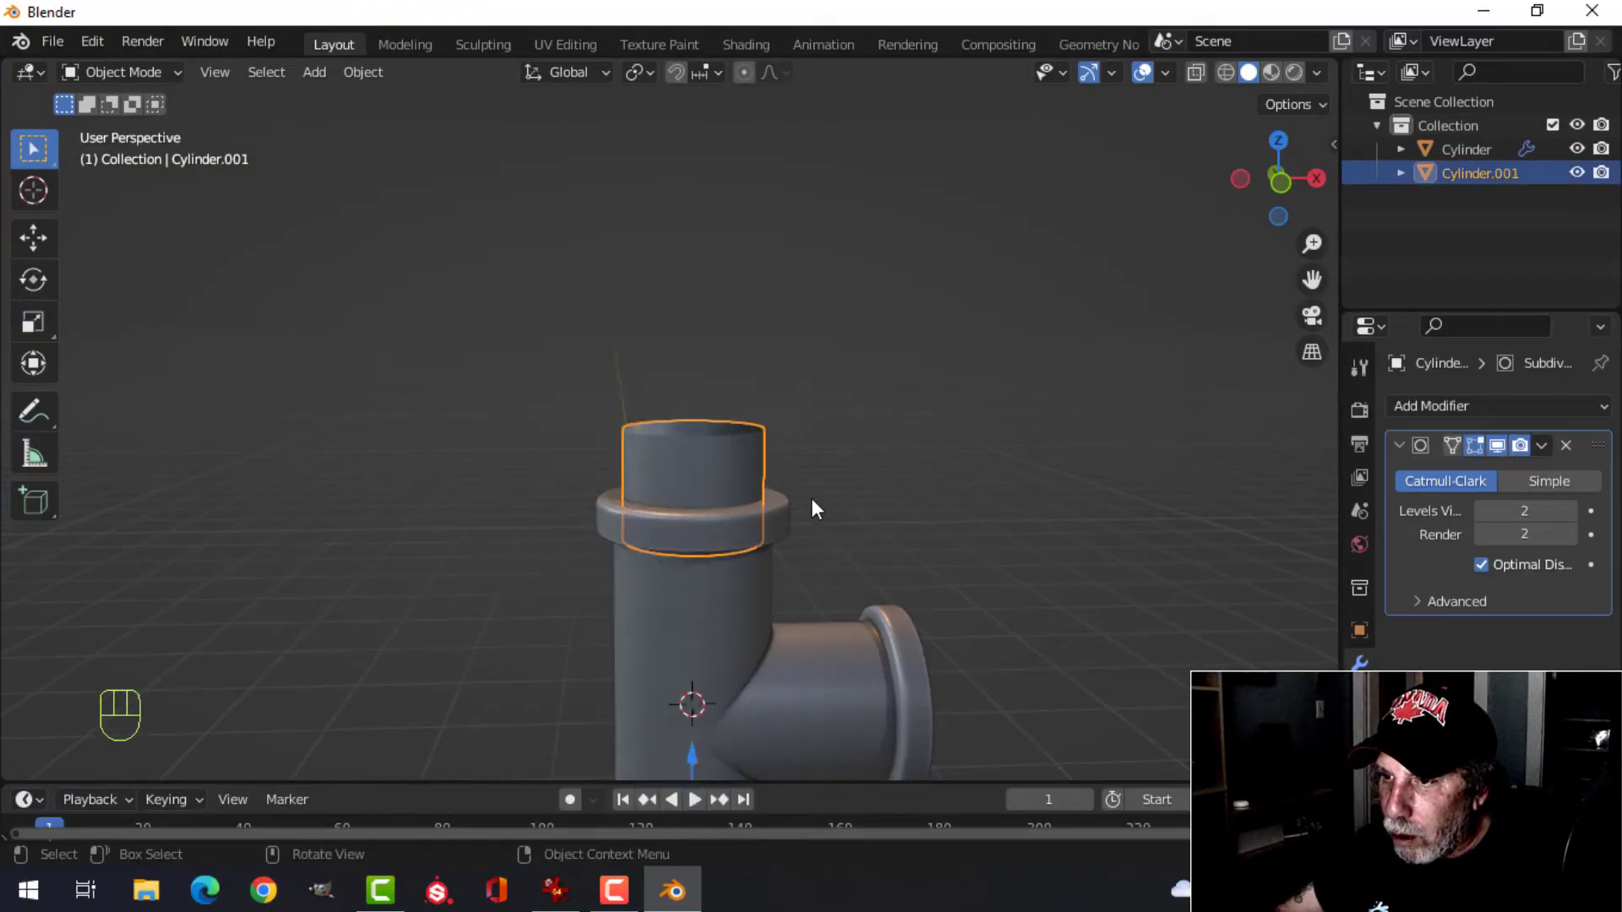
pyautogui.hotkey('alt', 'a')
pyautogui.moveTo(815, 507)
pyautogui.mouseDown(button='middle')
pyautogui.moveTo(850, 547)
pyautogui.moveTo(710, 592)
pyautogui.moveTo(670, 510)
pyautogui.moveTo(688, 452)
pyautogui.moveTo(713, 518)
pyautogui.moveTo(742, 473)
pyautogui.moveTo(695, 514)
pyautogui.moveTo(737, 421)
pyautogui.moveTo(810, 463)
pyautogui.moveTo(873, 464)
pyautogui.moveTo(857, 481)
pyautogui.mouseUp(button='middle')
pyautogui.scroll(2, 752, 513)
# Scale the entire sleeve mesh to about 0.896 so it sits inside the collar opening.
pyautogui.click(736, 421)
pyautogui.press('Tab')
pyautogui.scroll(3, 845, 429)
pyautogui.hotkey('alt', 'a')
pyautogui.press('a')
pyautogui.press('s')
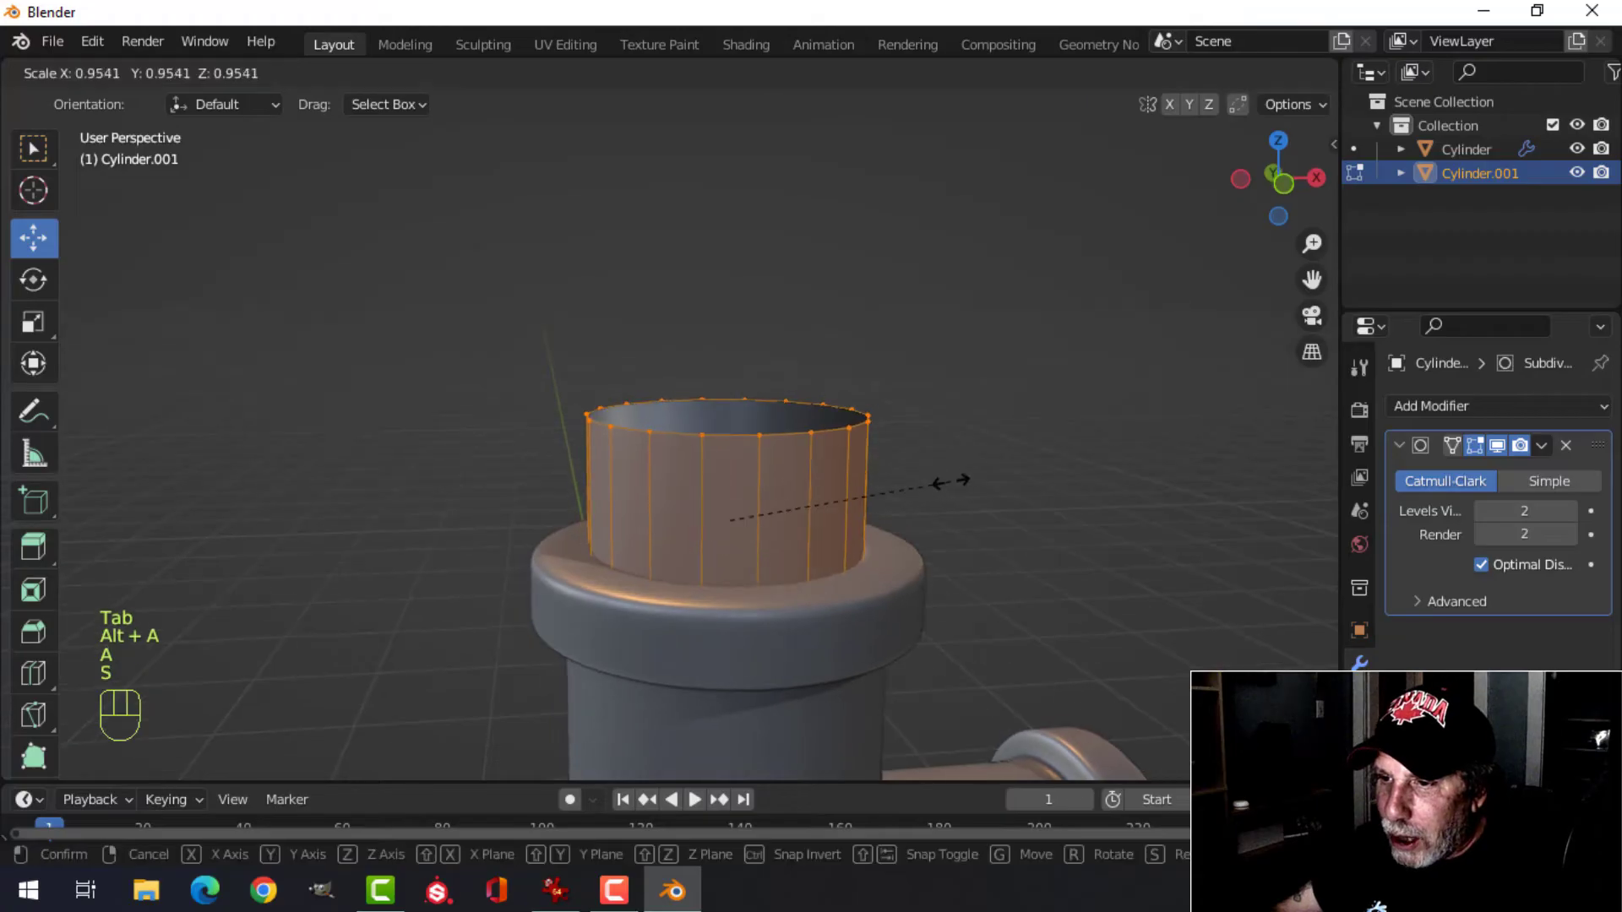
pyautogui.click(942, 479)
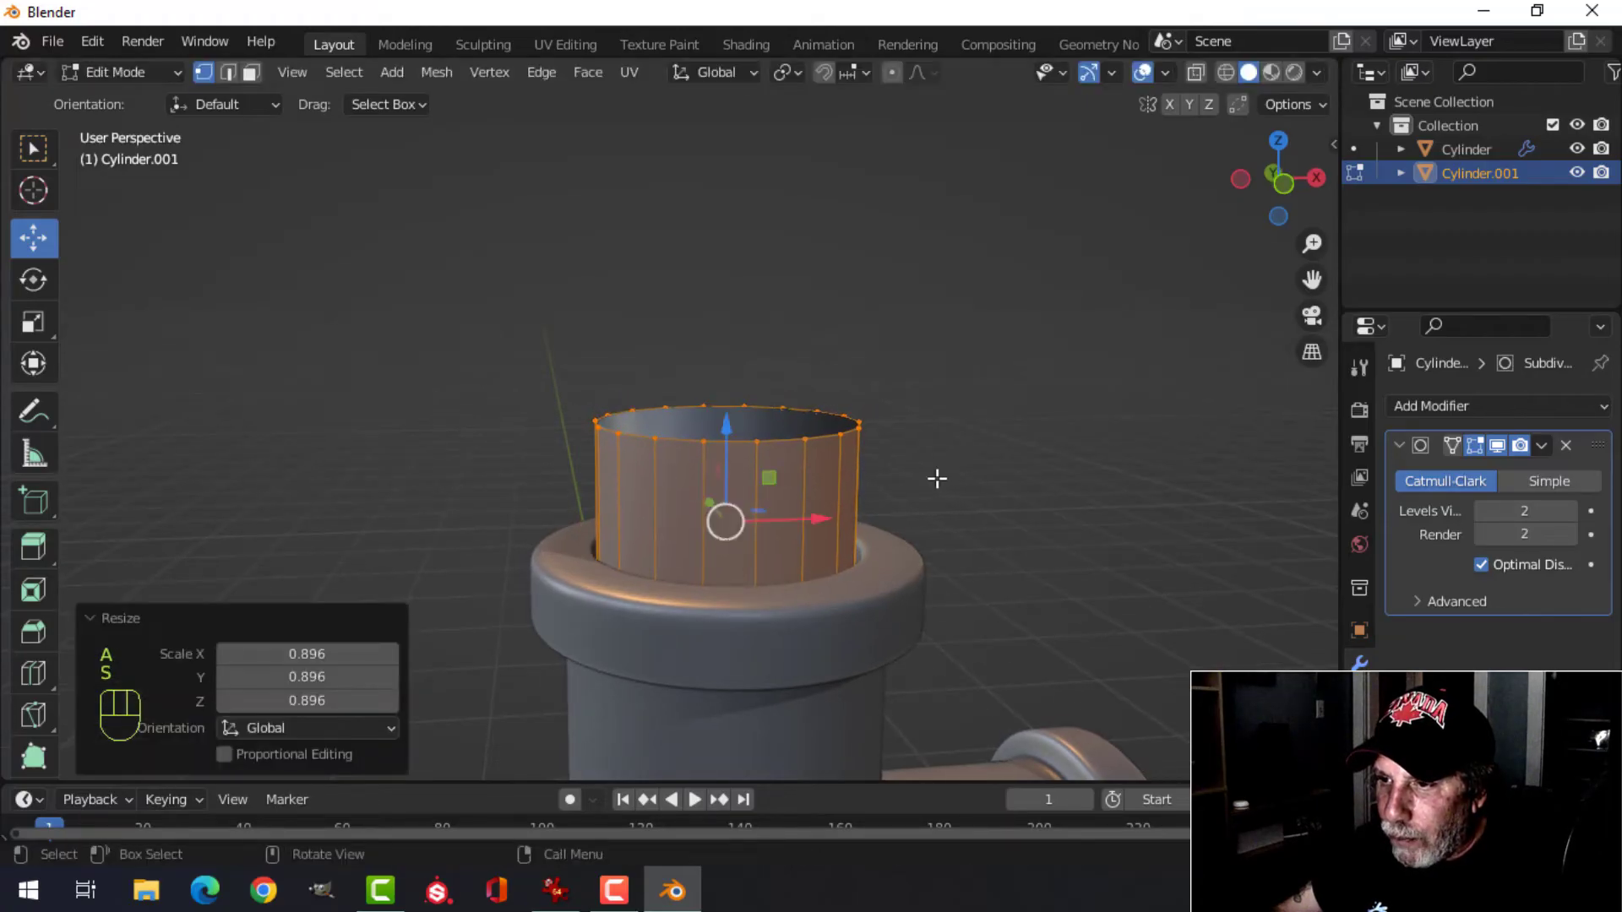
# Extrude the sleeve's top edge loop and scale it outward to about 1.465 as a flat shoulder.
pyautogui.hotkey('alt', 'a')
pyautogui.scroll(-1, 807, 473)
pyautogui.keyDown('shift'); pyautogui.moveTo(839, 473); pyautogui.dragTo(805, 497, button='middle'); pyautogui.keyUp('shift')
pyautogui.press('e')
pyautogui.rightClick(806, 497)
pyautogui.press('s')
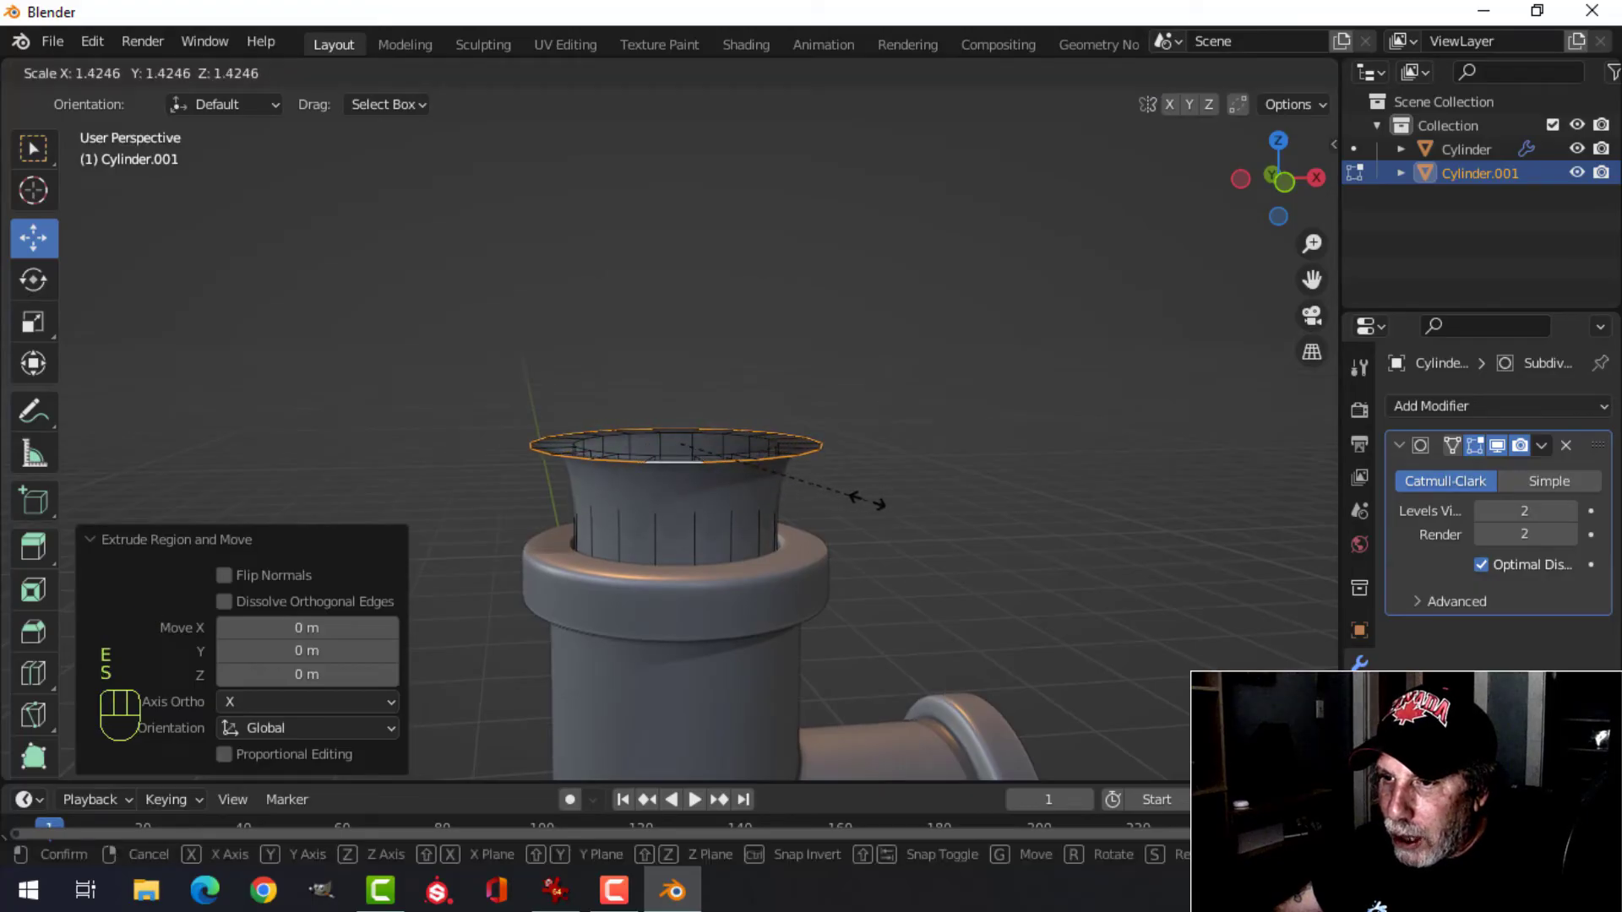
pyautogui.click(873, 501)
pyautogui.scroll(-2, 721, 518)
pyautogui.keyDown('shift'); pyautogui.moveTo(771, 434); pyautogui.dragTo(828, 543, button='middle'); pyautogui.keyUp('shift')
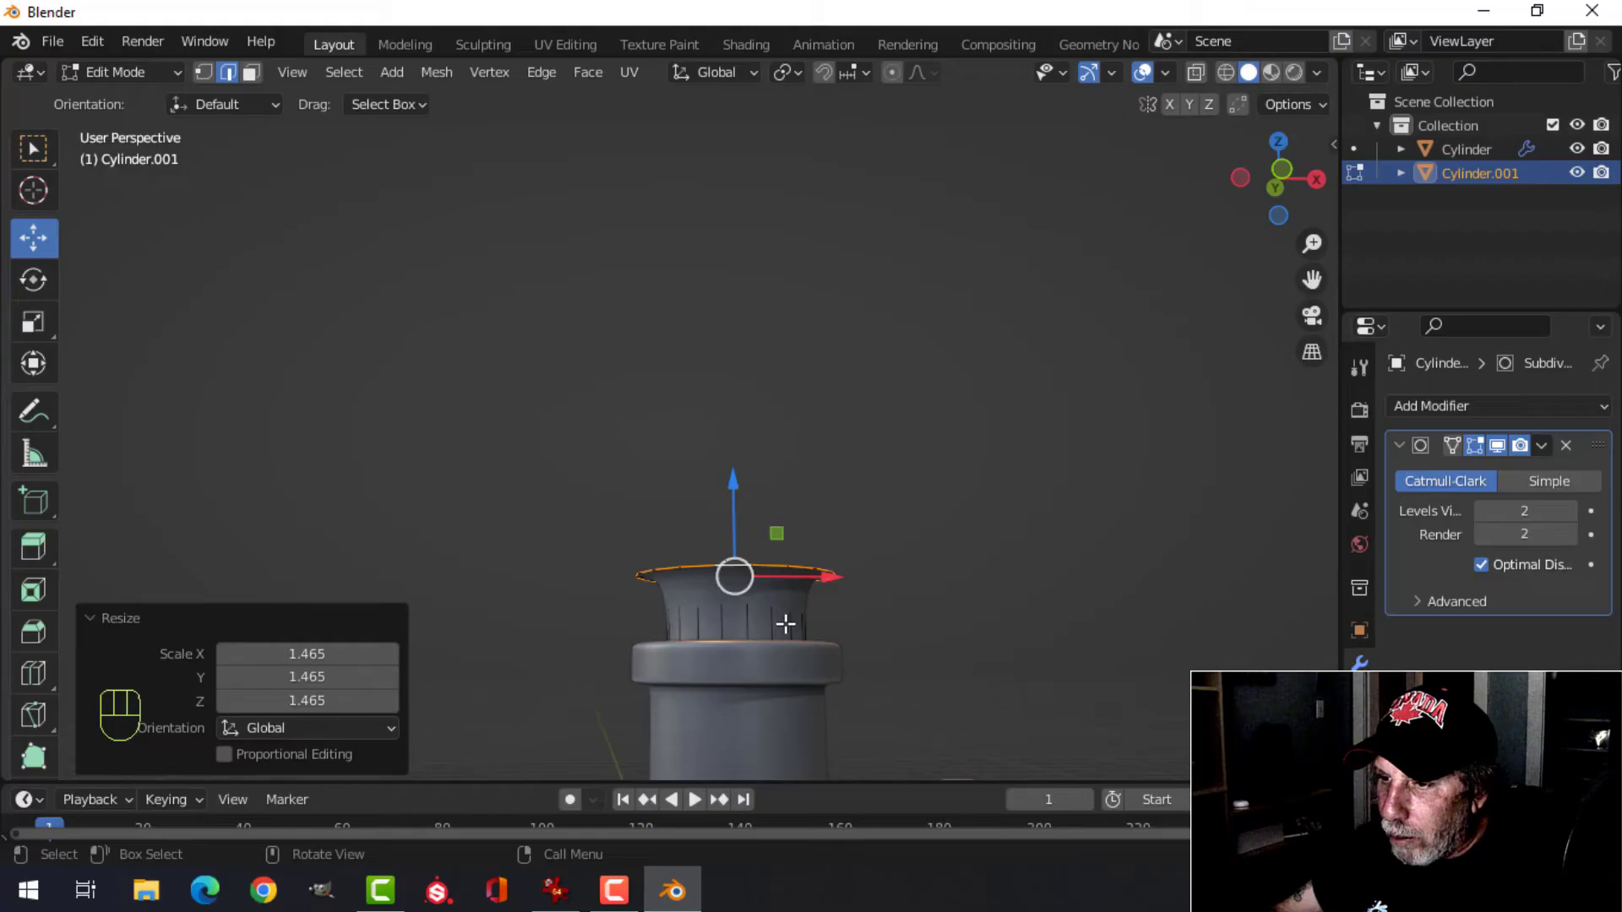
# Extrude the shoulder's outer edge loop about 2.11 m up along Z to form the wider pipe body.
pyautogui.press('e')
pyautogui.rightClick(763, 559)
pyautogui.moveTo(728, 508); pyautogui.dragTo(725, 245)
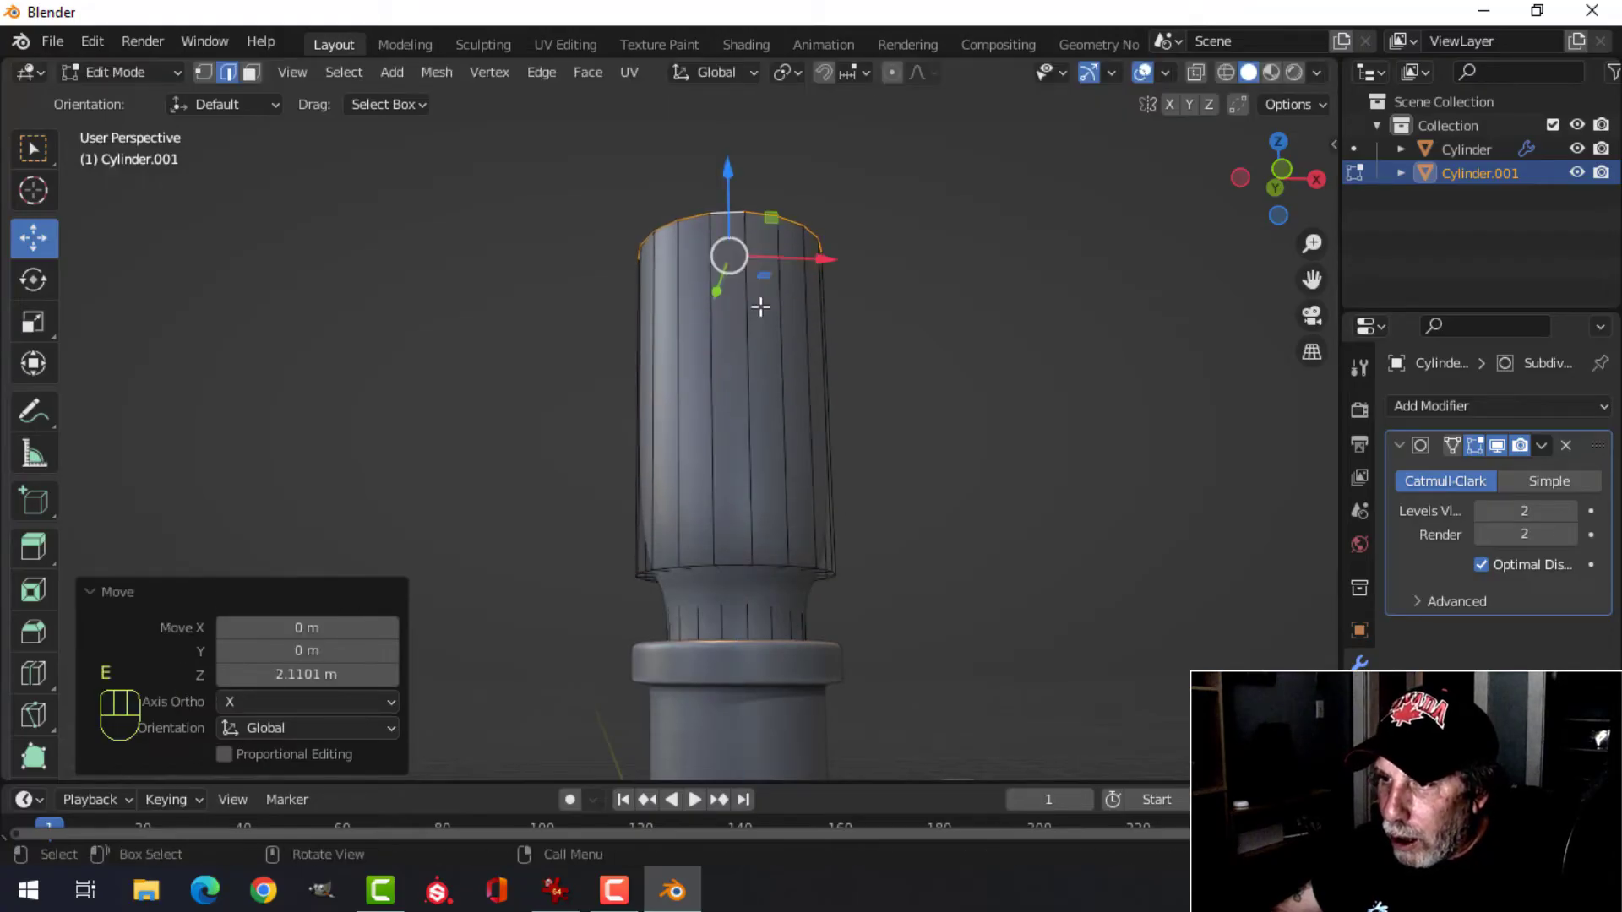
pyautogui.moveTo(761, 304); pyautogui.dragTo(782, 389, button='middle')
# Bevel the edge loop at the wide pipe body's lower outer corner with two segments.
pyautogui.hotkey('alt', 'a')
pyautogui.keyDown('alt'); pyautogui.keyDown('shift'); pyautogui.click(781, 402); pyautogui.keyUp('shift'); pyautogui.keyUp('alt')
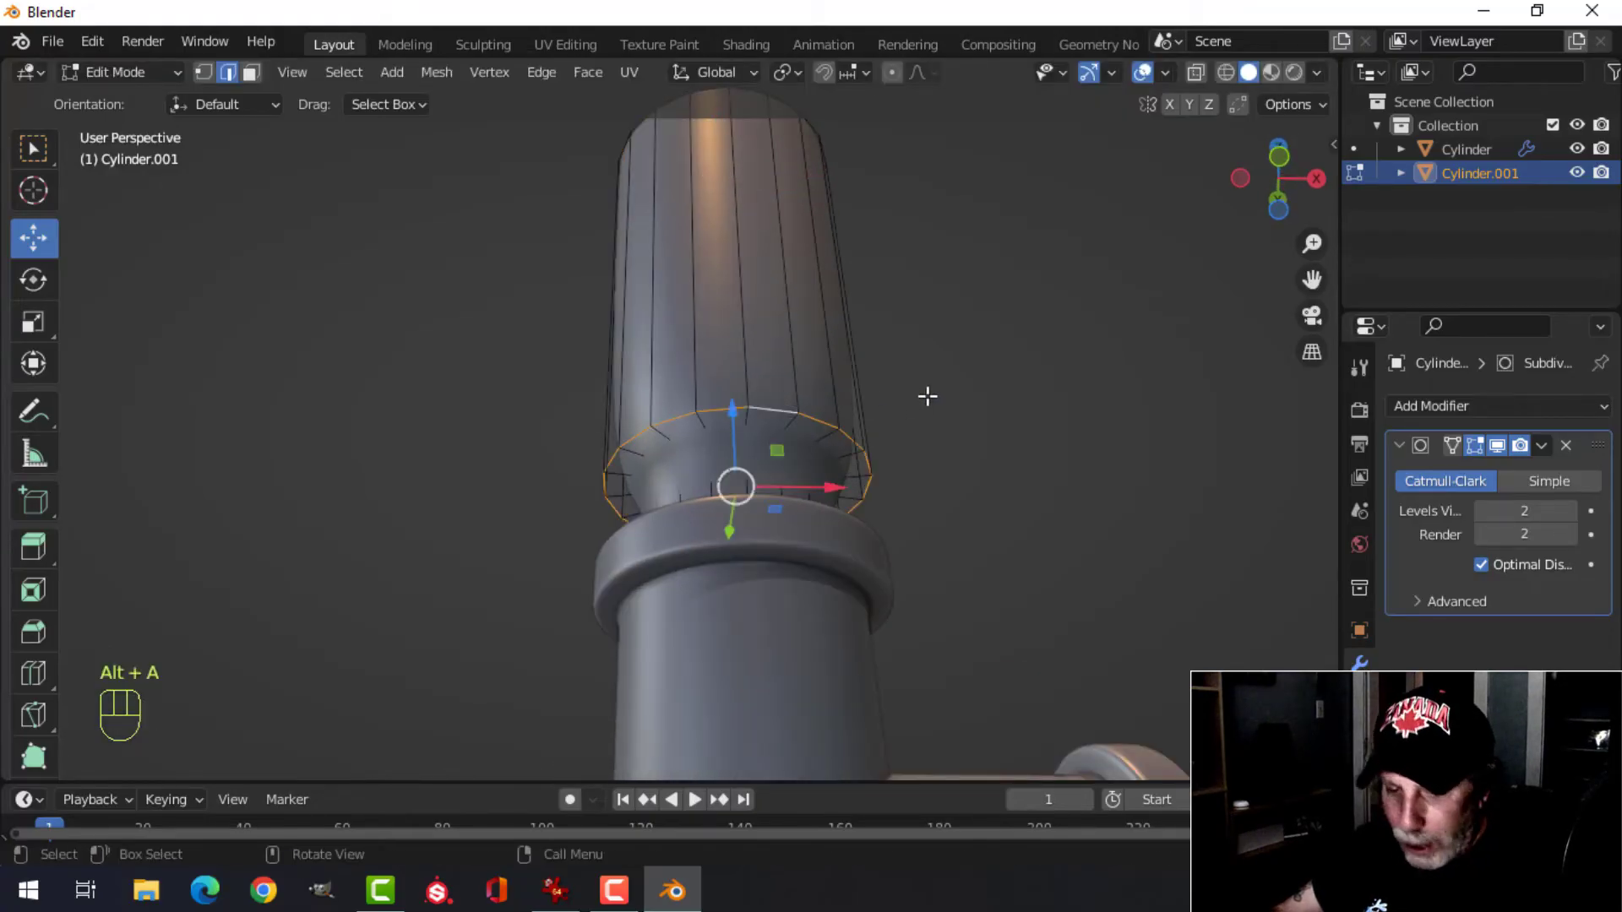
pyautogui.hotkey('ctrl', 'b')
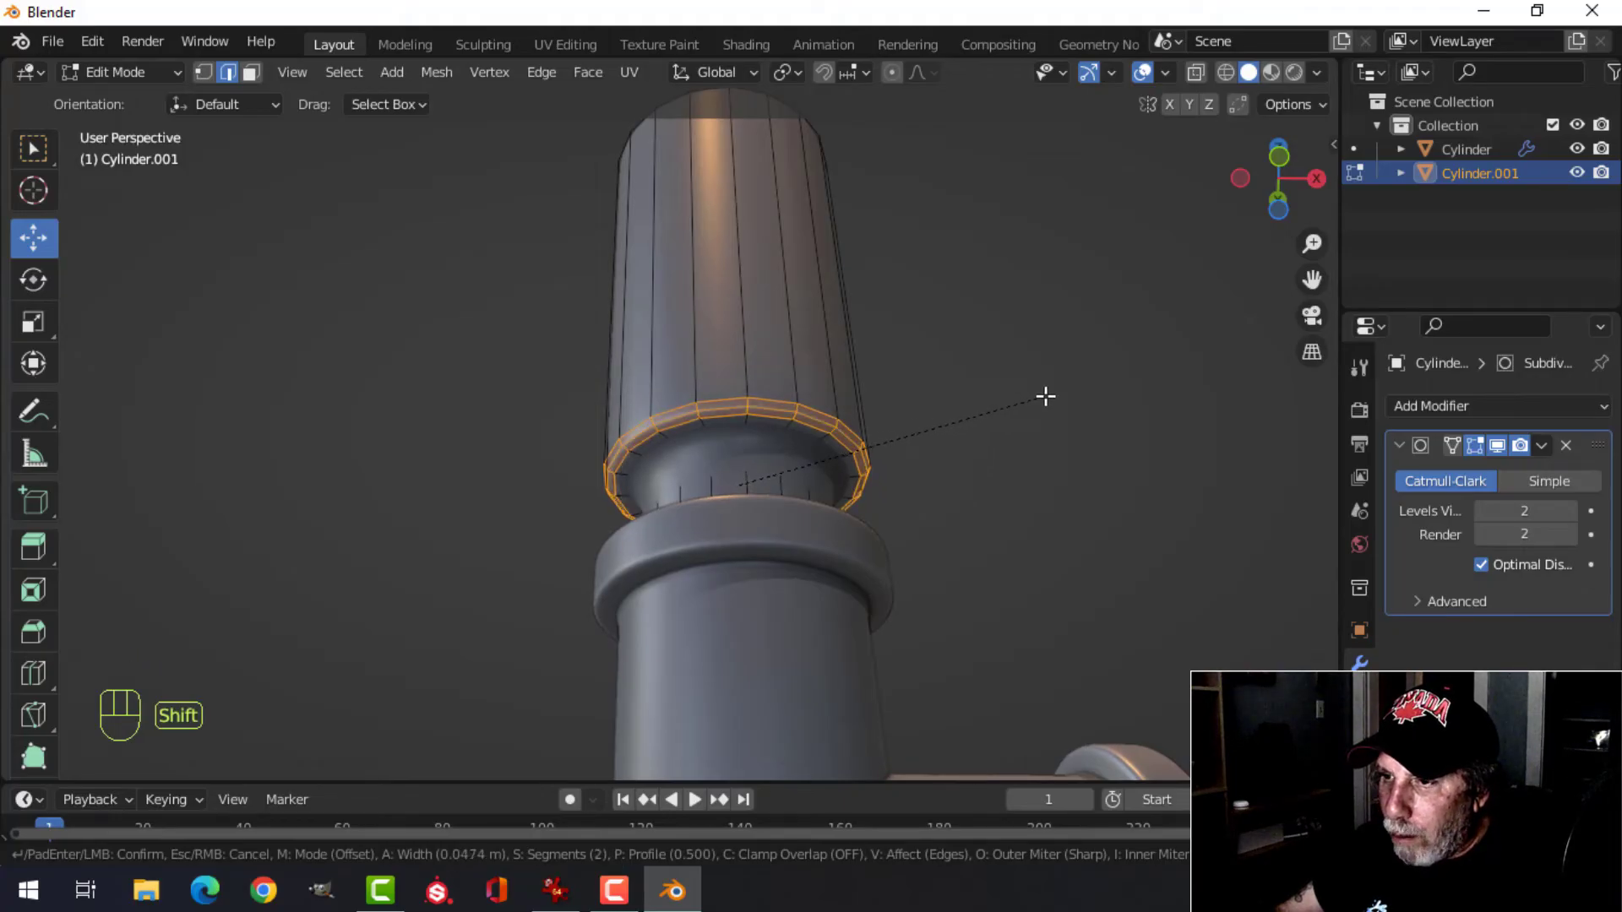
pyautogui.click(924, 453)
pyautogui.moveTo(924, 453); pyautogui.dragTo(905, 481, button='middle')
pyautogui.hotkey('alt', 'a')
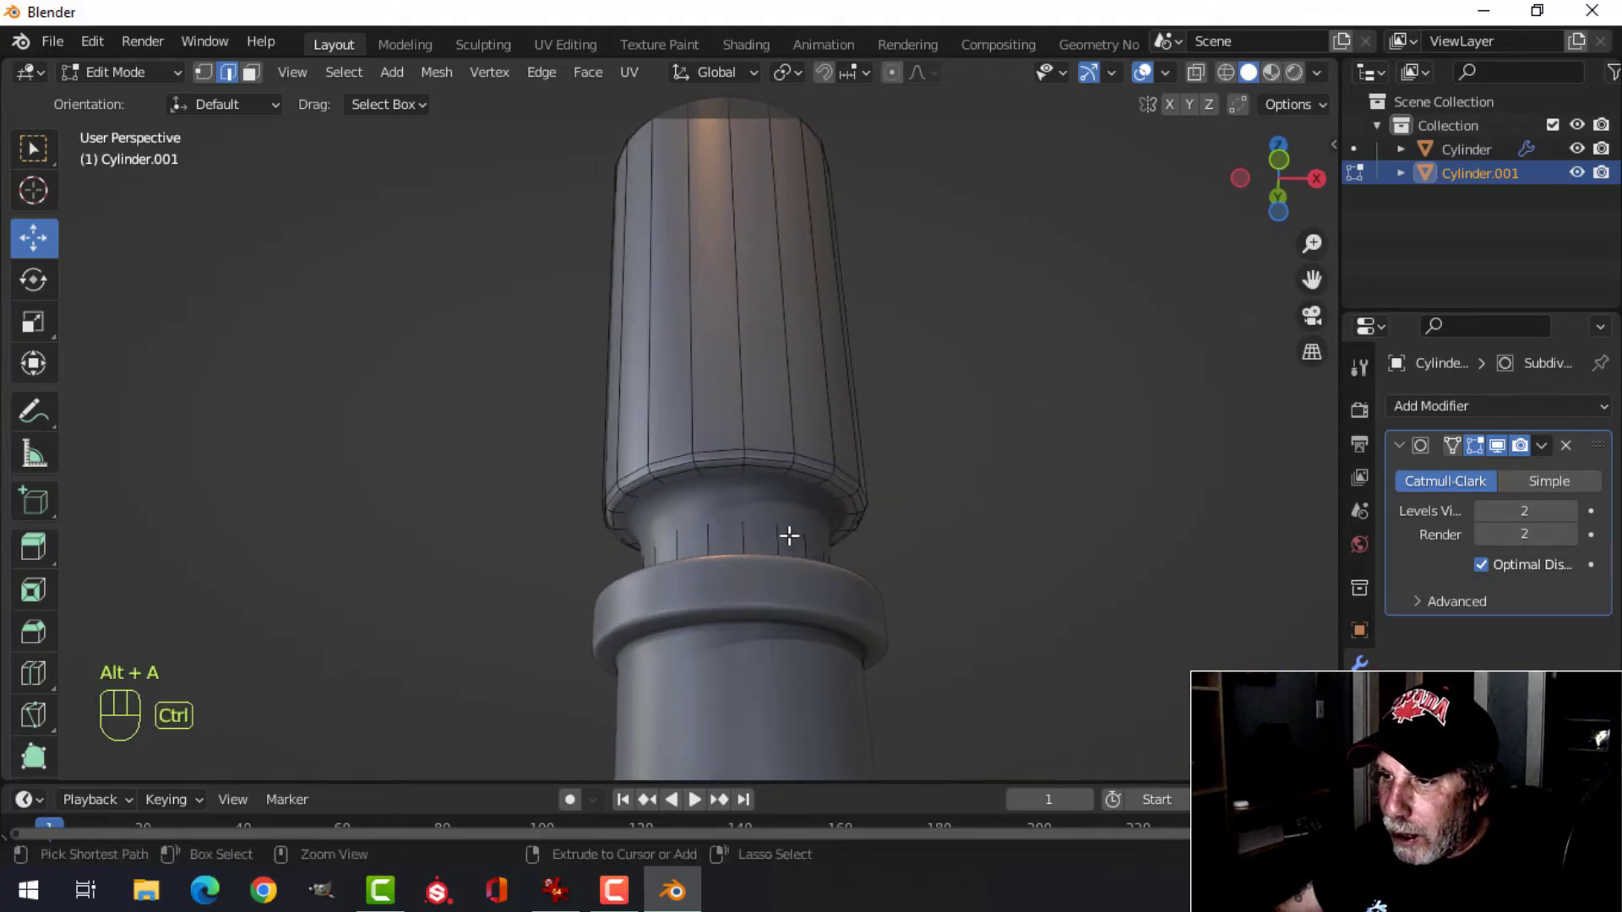
# Add supporting edge loops on both sides of the inner corner where the narrow neck meets the shoulder.
pyautogui.hotkey('ctrl', 'r')
pyautogui.click(785, 533)
pyautogui.click(789, 472)
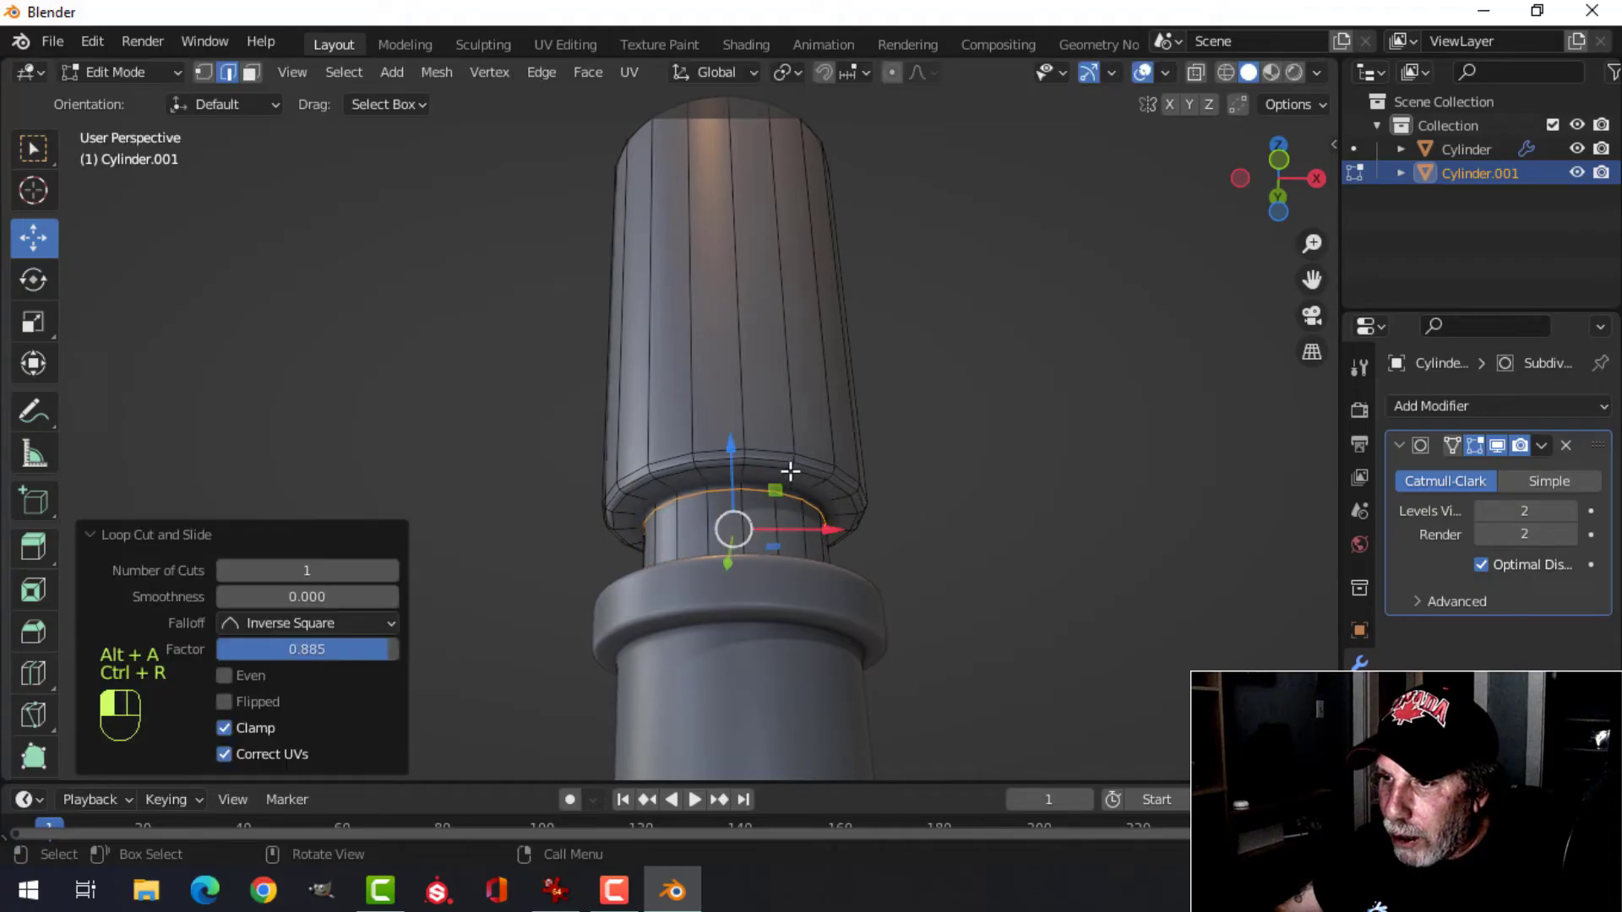
pyautogui.scroll(3, 789, 471)
pyautogui.moveTo(789, 471); pyautogui.dragTo(750, 225, button='middle')
pyautogui.hotkey('ctrl', 'r')
pyautogui.click(731, 237)
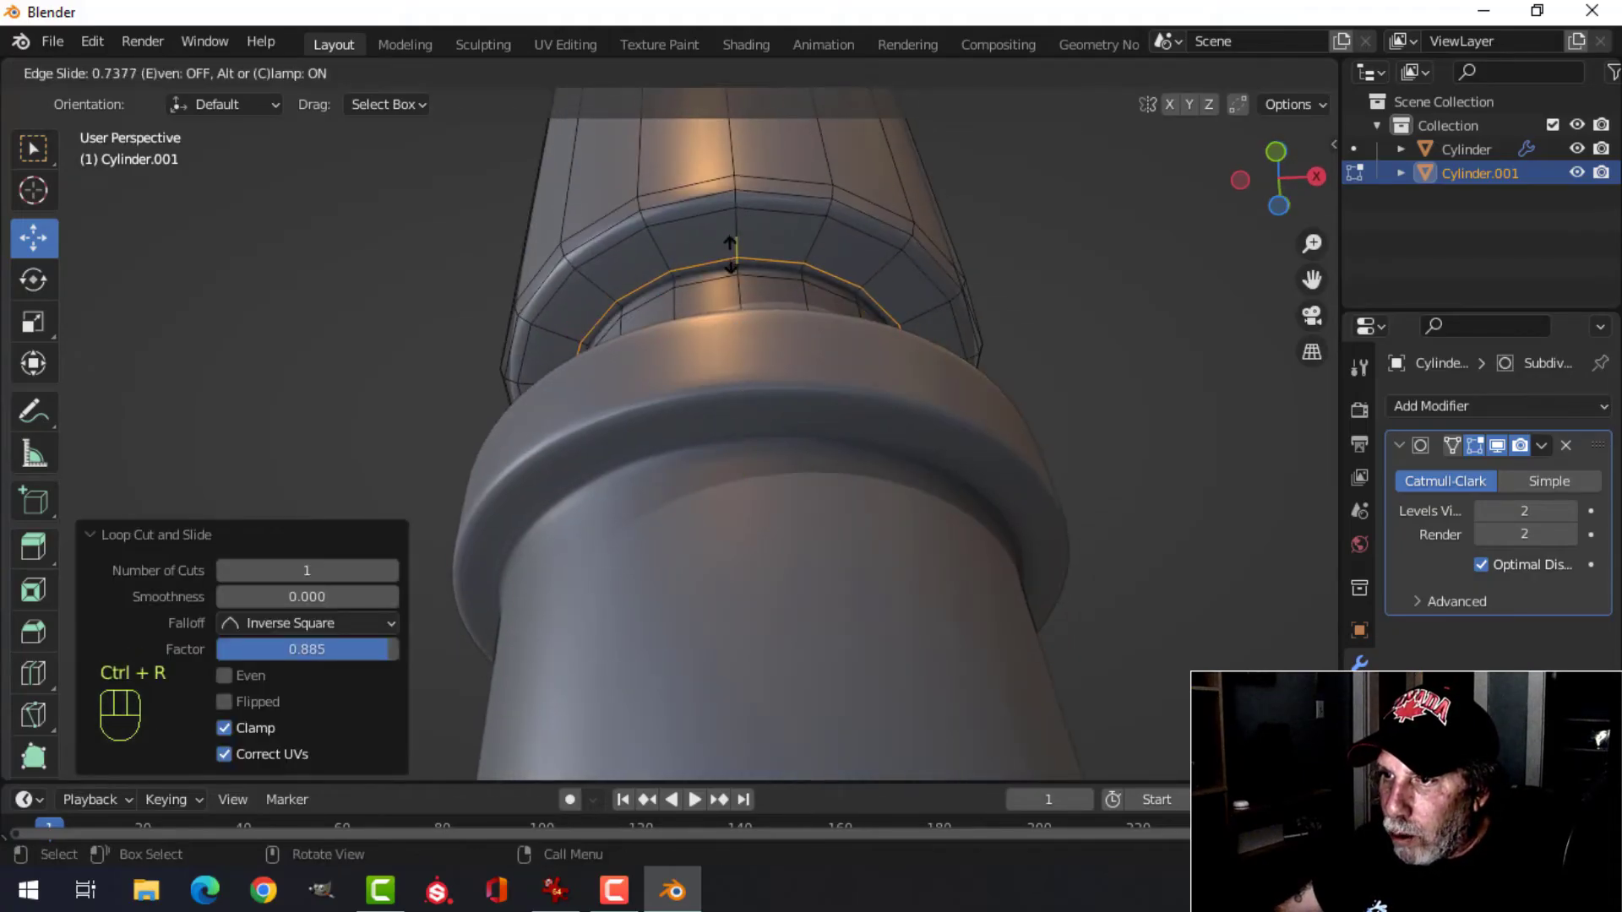
pyautogui.click(777, 273)
pyautogui.press('Tab')
pyautogui.scroll(-6, 779, 283)
pyautogui.hotkey('alt', 'a')
# Add several evenly spaced edge loops around the narrow neck and move them up about 0.064 m along Z.
pyautogui.moveTo(760, 338); pyautogui.dragTo(771, 407, button='middle')
pyautogui.scroll(3, 790, 524)
pyautogui.keyDown('shift'); pyautogui.moveTo(795, 551); pyautogui.dragTo(808, 466, button='middle'); pyautogui.keyUp('shift')
pyautogui.moveTo(808, 466); pyautogui.dragTo(810, 512, button='middle')
pyautogui.click(708, 519)
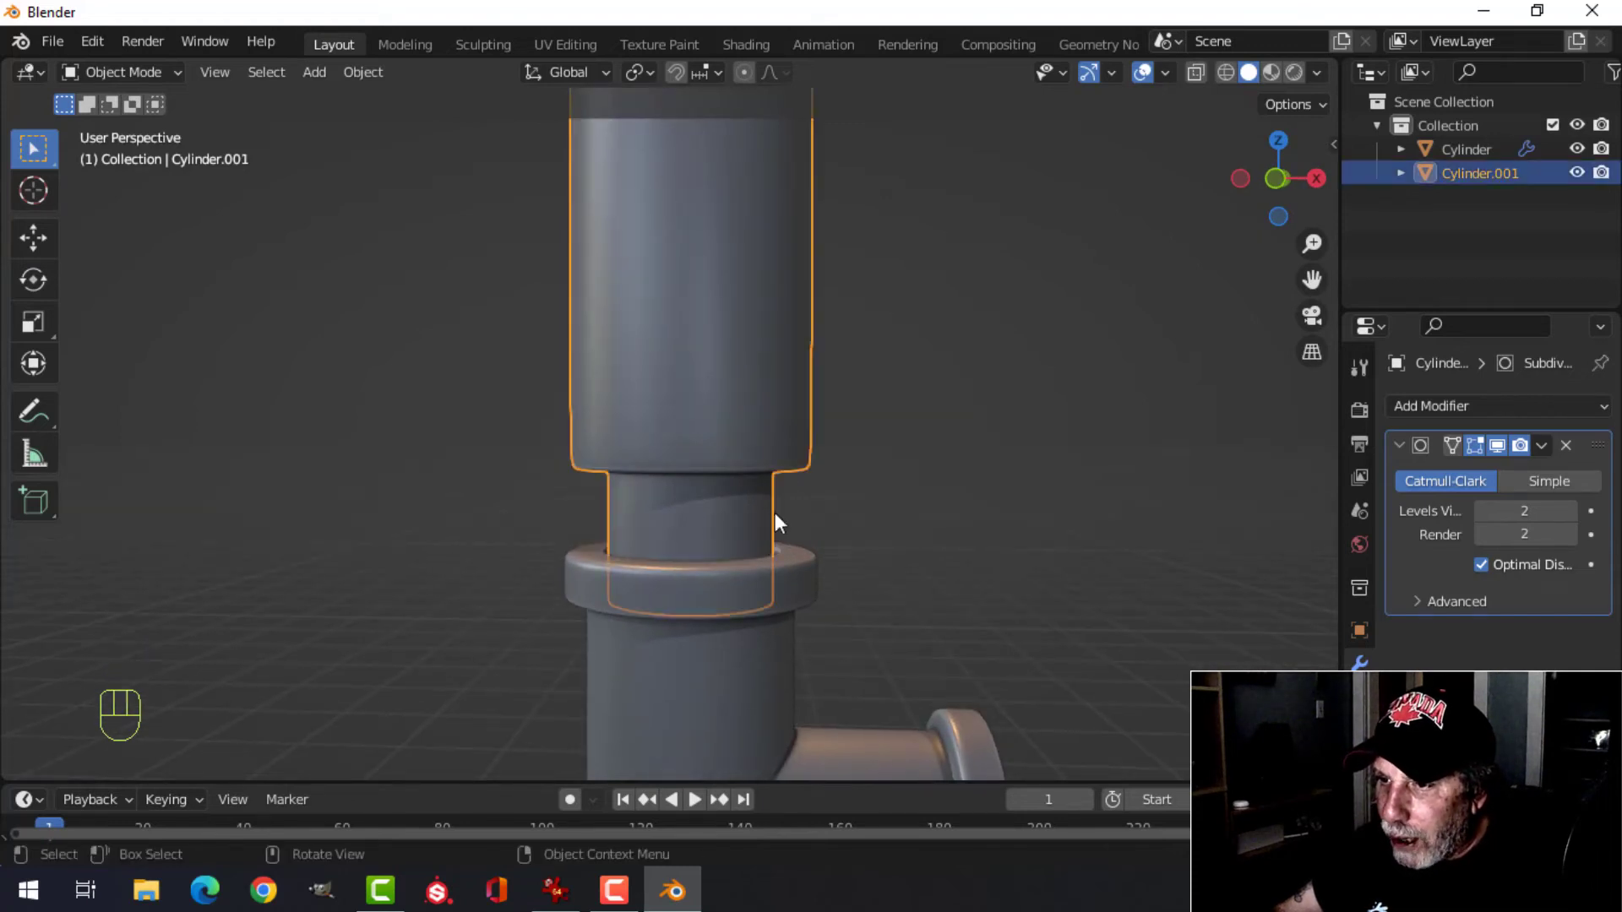
pyautogui.press('Tab')
pyautogui.hotkey('alt', 'a')
pyautogui.hotkey('ctrl', 'r')
pyautogui.scroll(2, 735, 504)
pyautogui.click(735, 504)
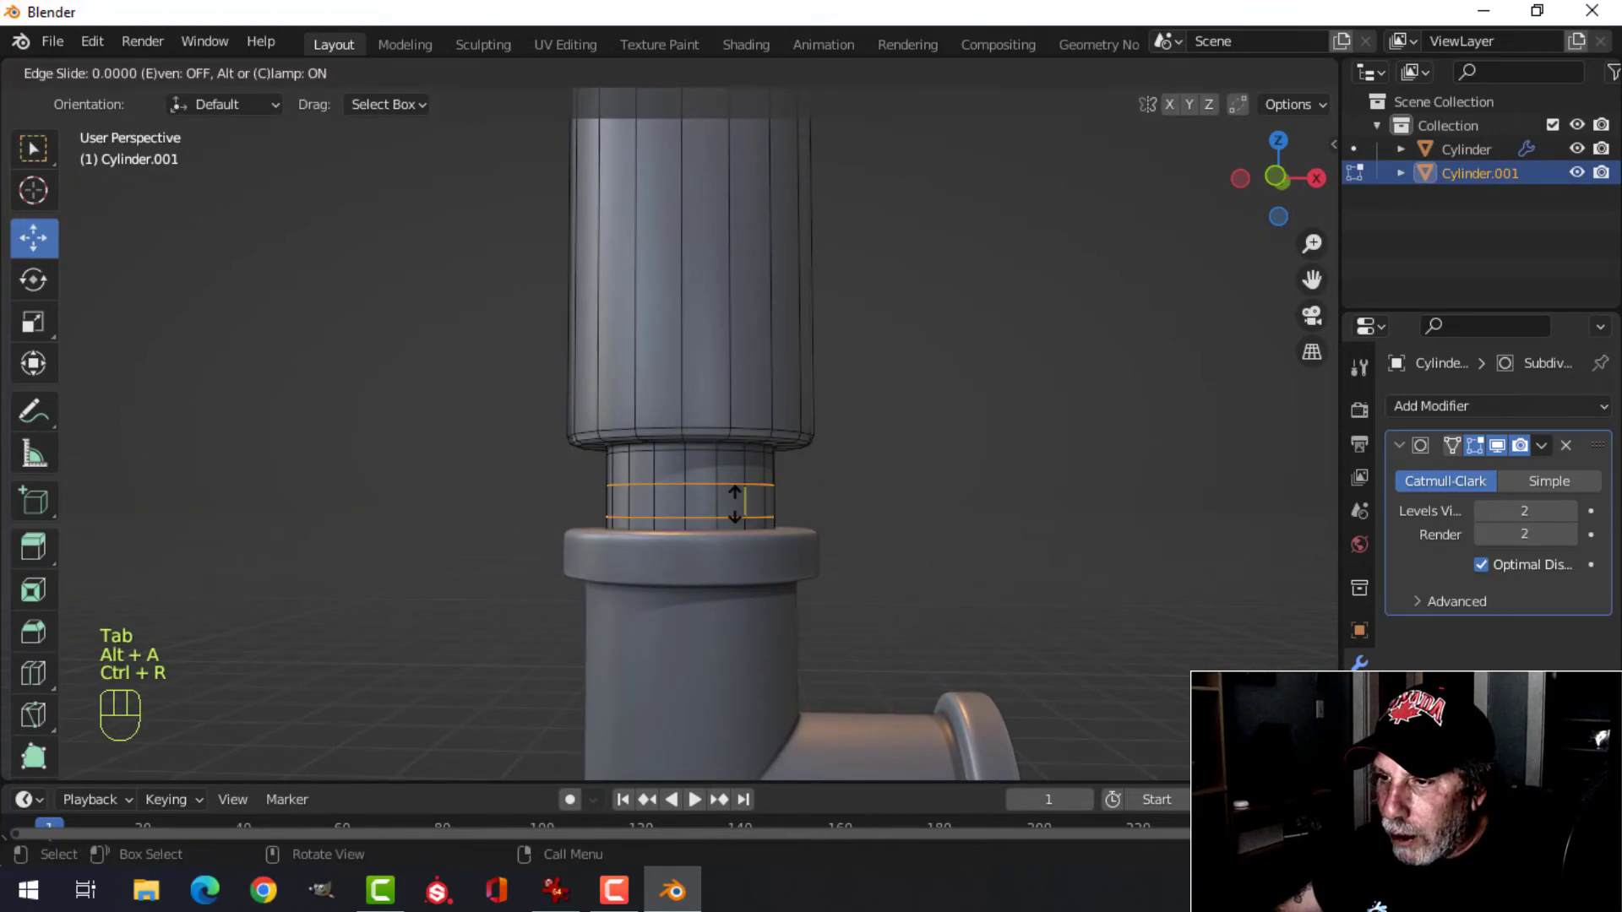
pyautogui.rightClick(695, 481)
pyautogui.moveTo(690, 448); pyautogui.dragTo(690, 432)
# Bevel the neck's new edge loops into bands with one segment and a width of about 0.048 m.
pyautogui.hotkey('ctrl', 'b')
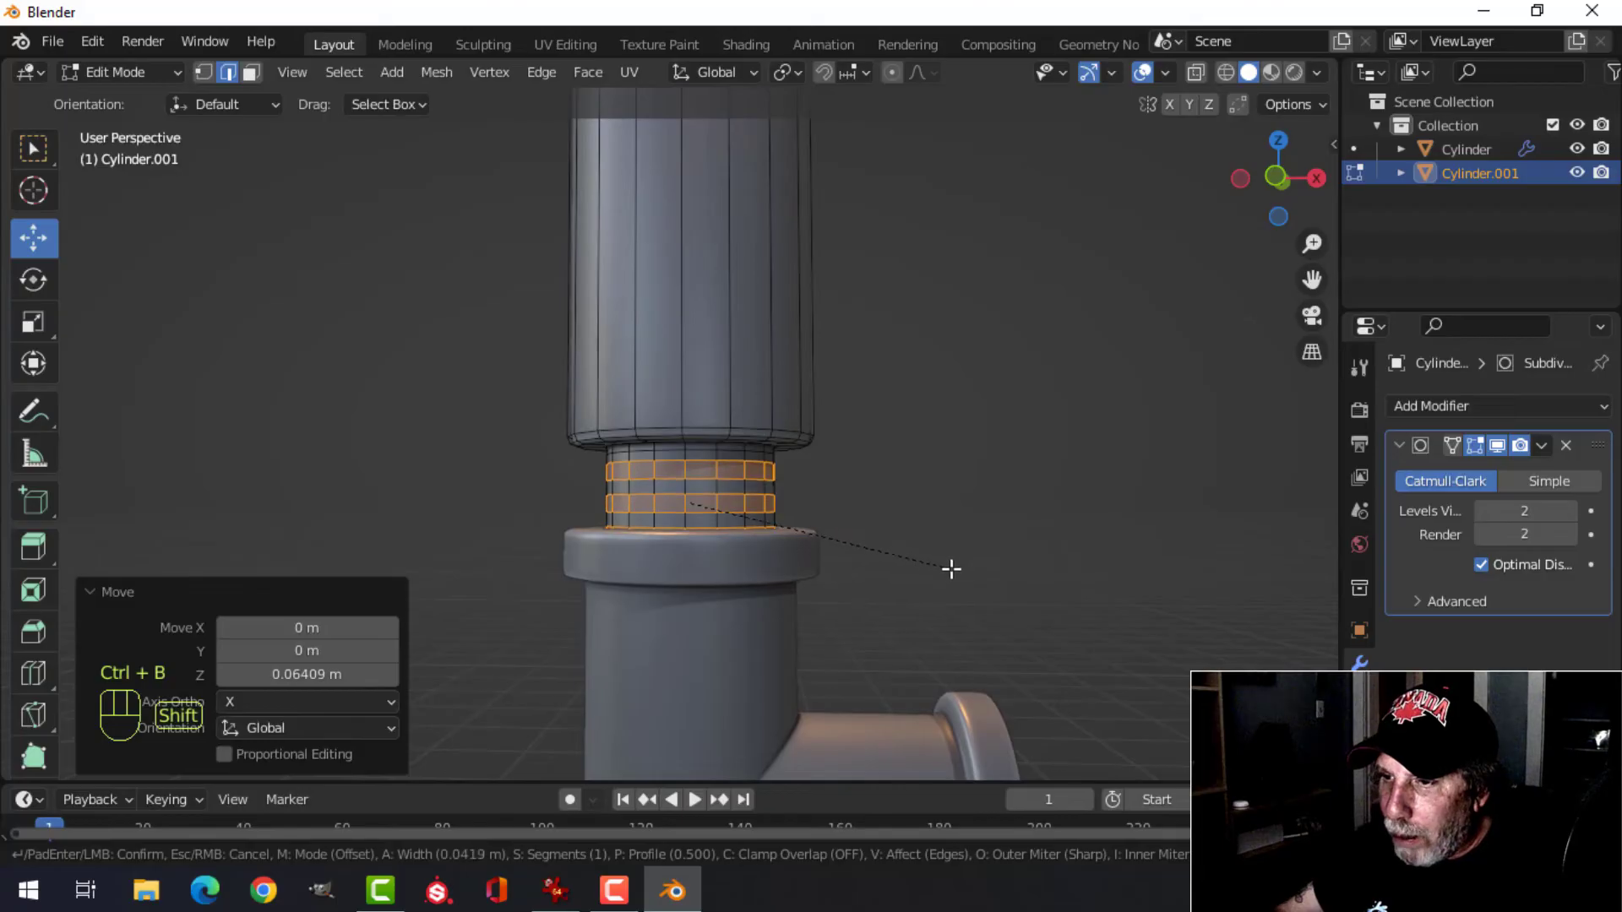
pyautogui.click(963, 576)
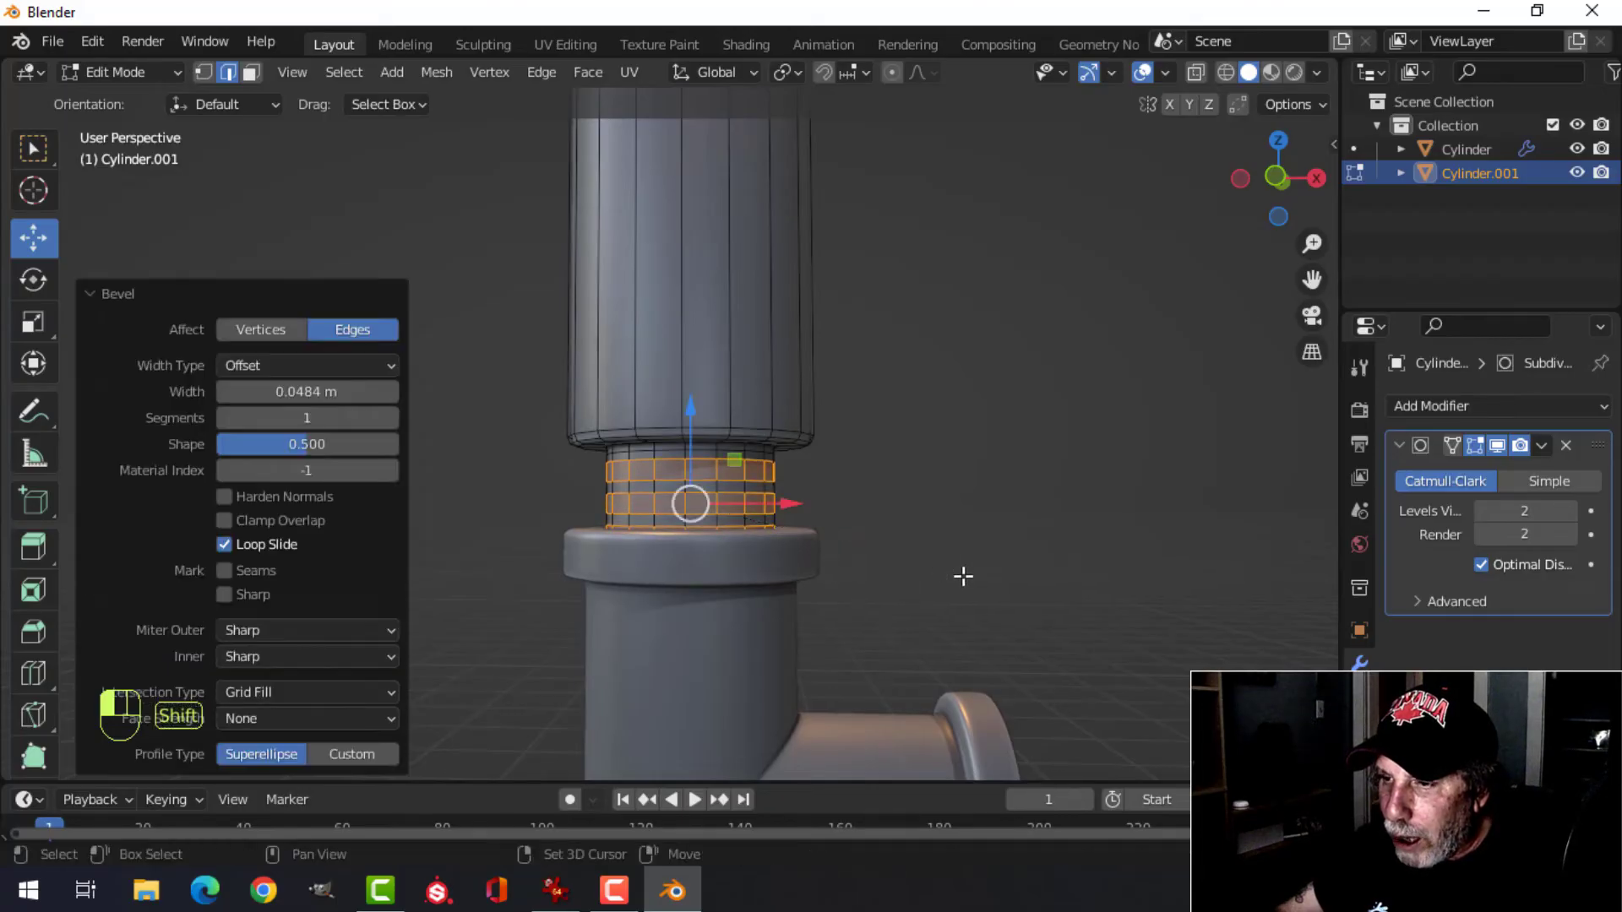
pyautogui.scroll(3, 847, 511)
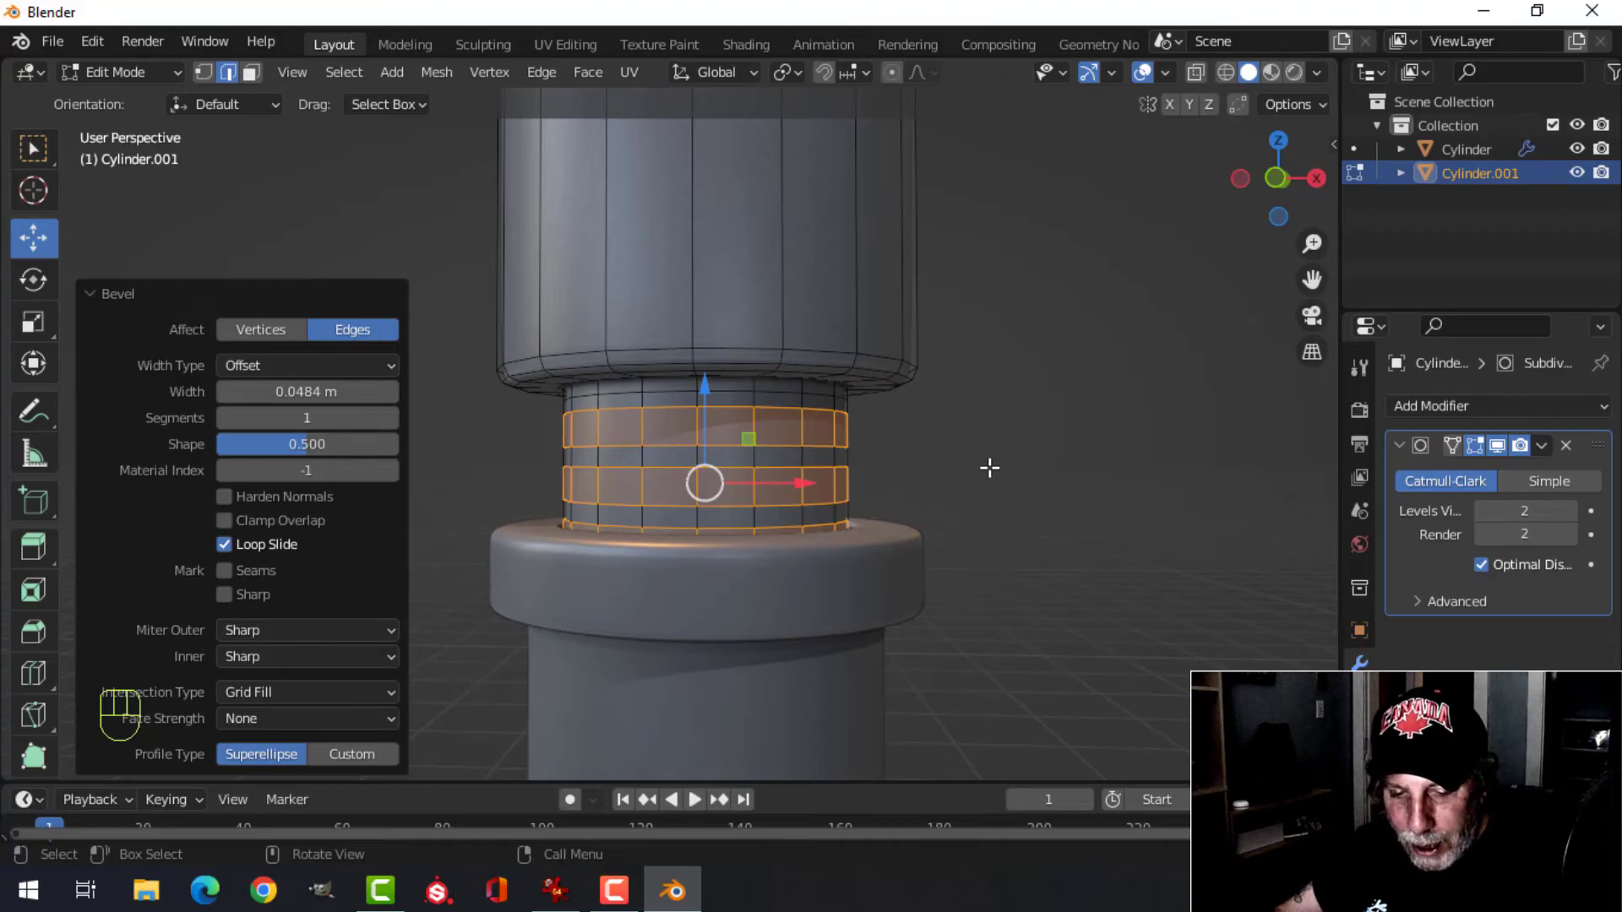
# Extrude the neck bands outward along their normals by about 0.03 m to form thread-like ridges.
pyautogui.press('e')
pyautogui.hotkey('alt', 's')
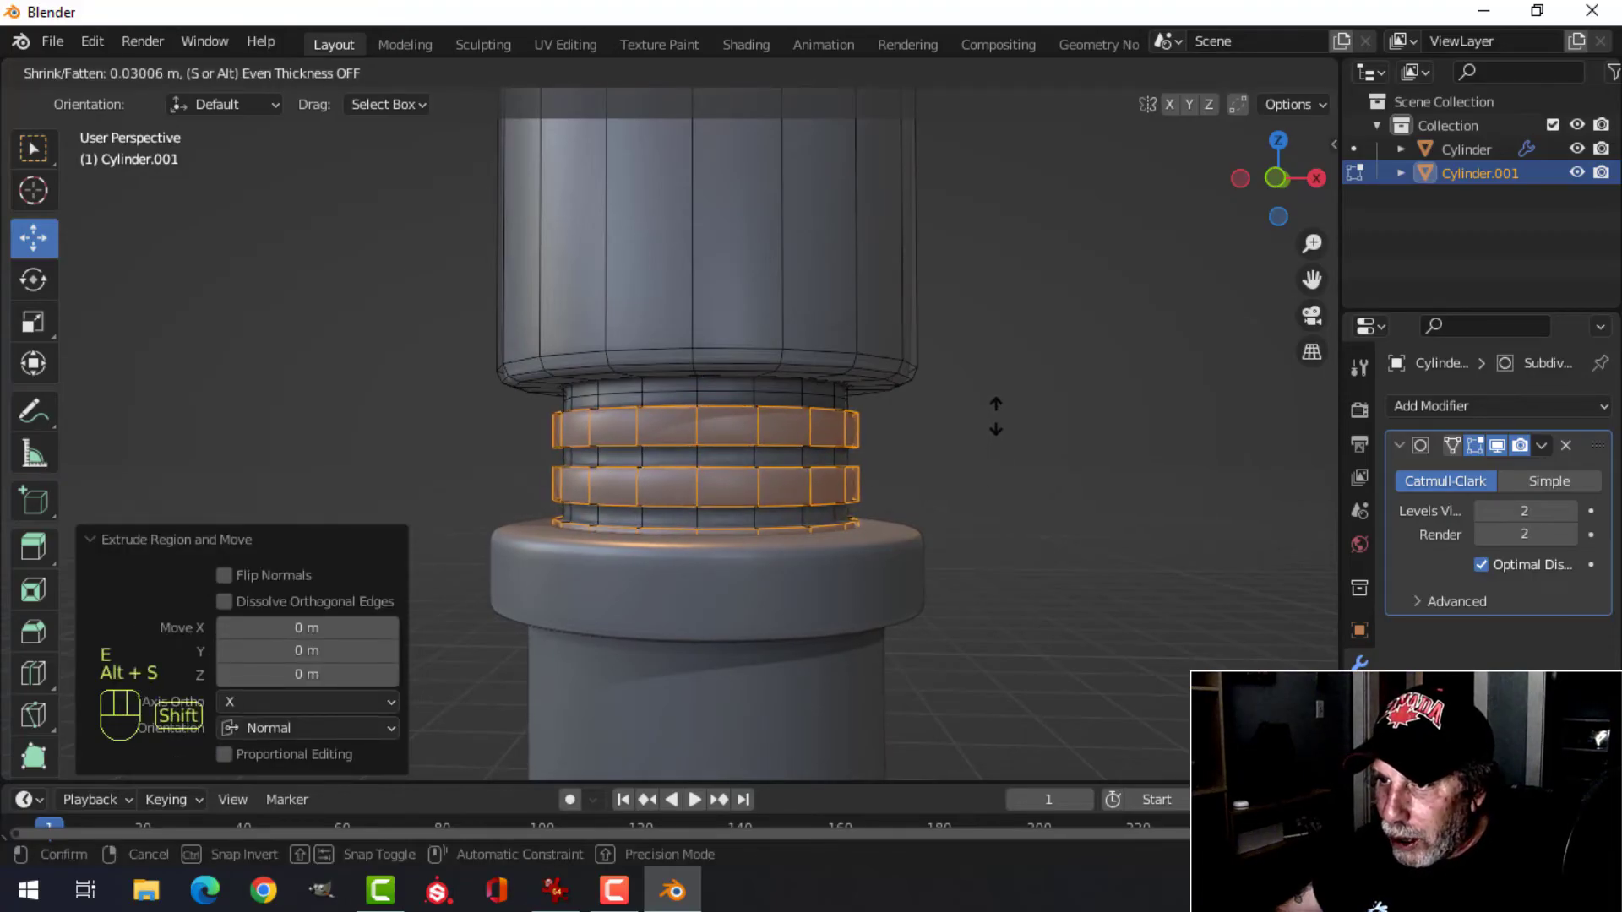
pyautogui.click(997, 410)
pyautogui.hotkey('alt', 'a')
pyautogui.press('Tab')
pyautogui.scroll(-4, 920, 429)
pyautogui.hotkey('alt', 'a')
pyautogui.scroll(5, 873, 505)
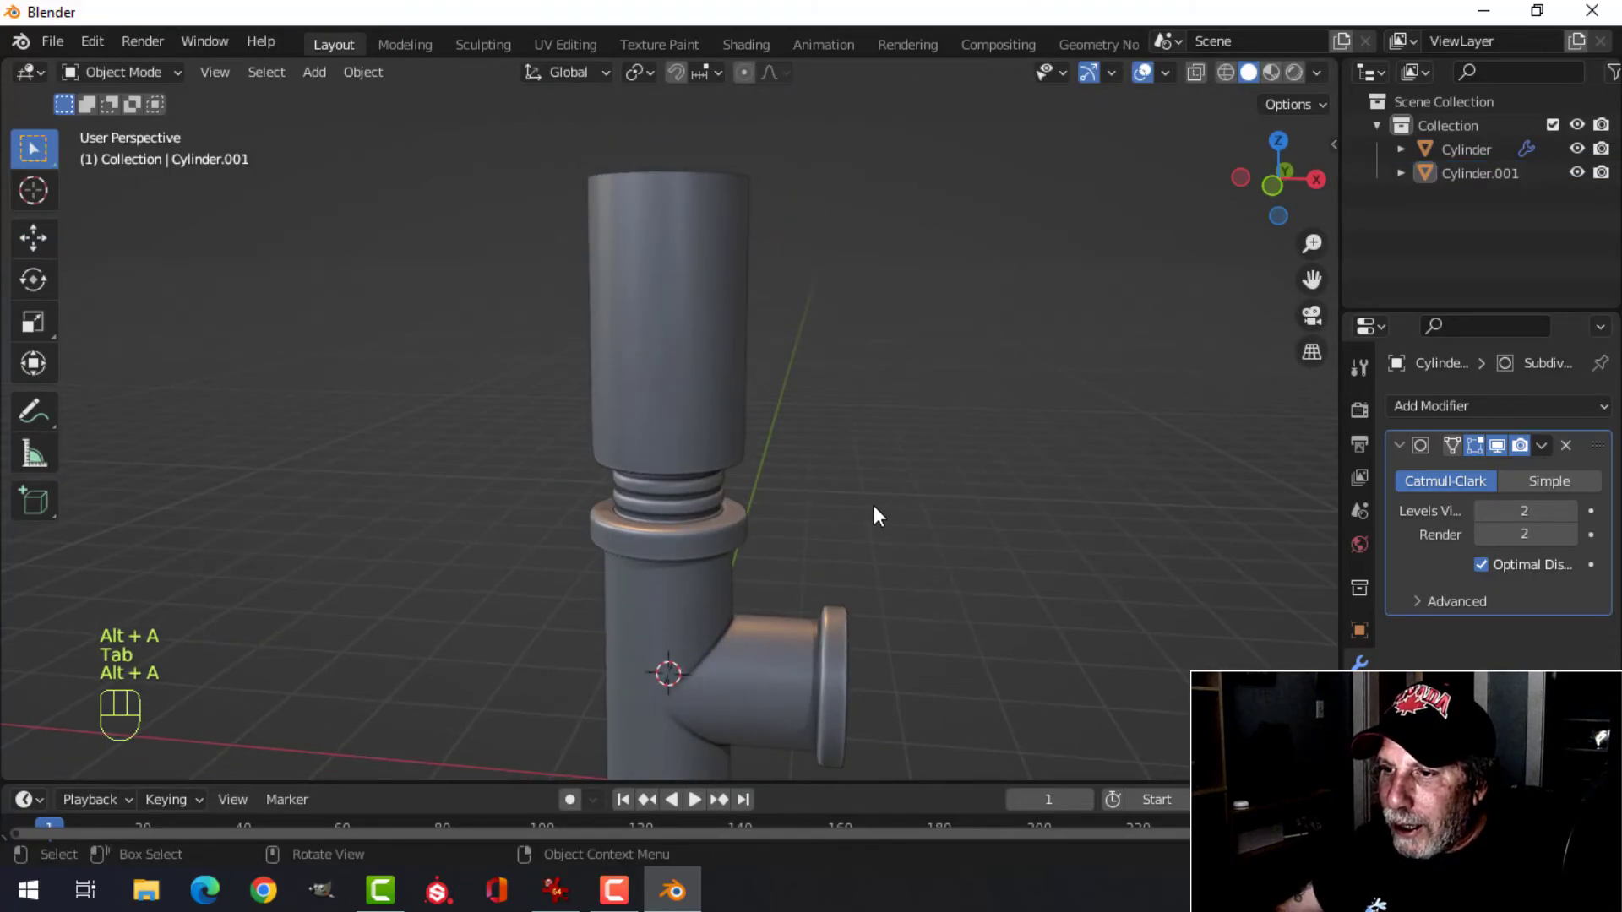
pyautogui.keyDown('shift'); pyautogui.moveTo(868, 517); pyautogui.dragTo(880, 526, button='middle'); pyautogui.keyUp('shift')
# Scale the whole upper pipe mesh down to about 0.945 and lower it along Z into the collar.
pyautogui.click(667, 385)
pyautogui.press('Tab')
pyautogui.press('a')
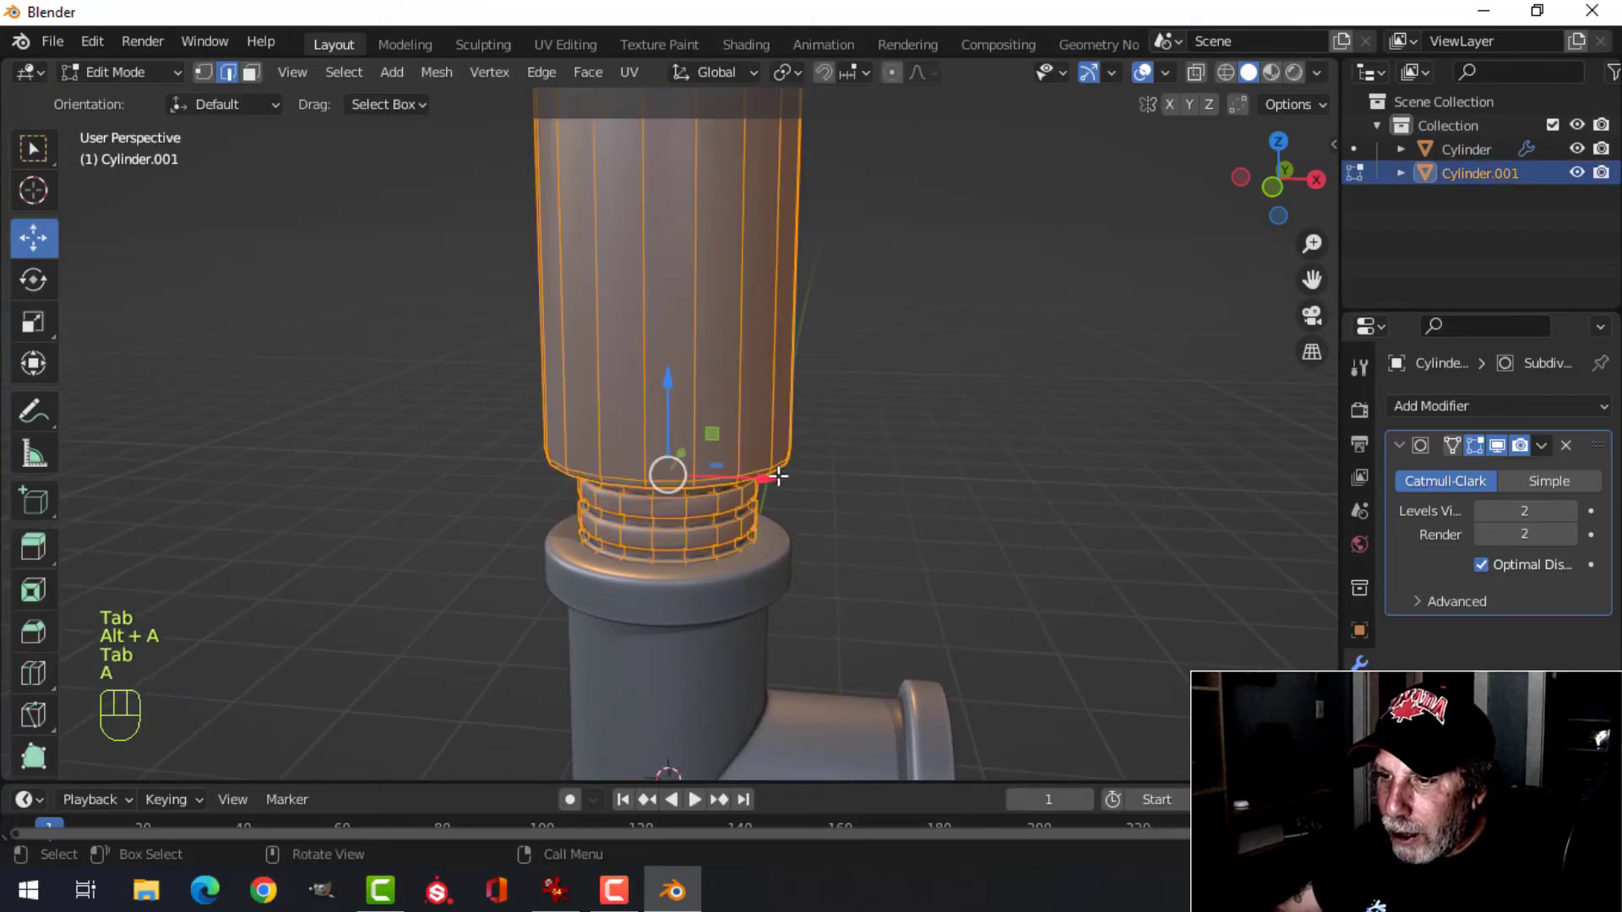
pyautogui.scroll(2, 792, 489)
pyautogui.press('s')
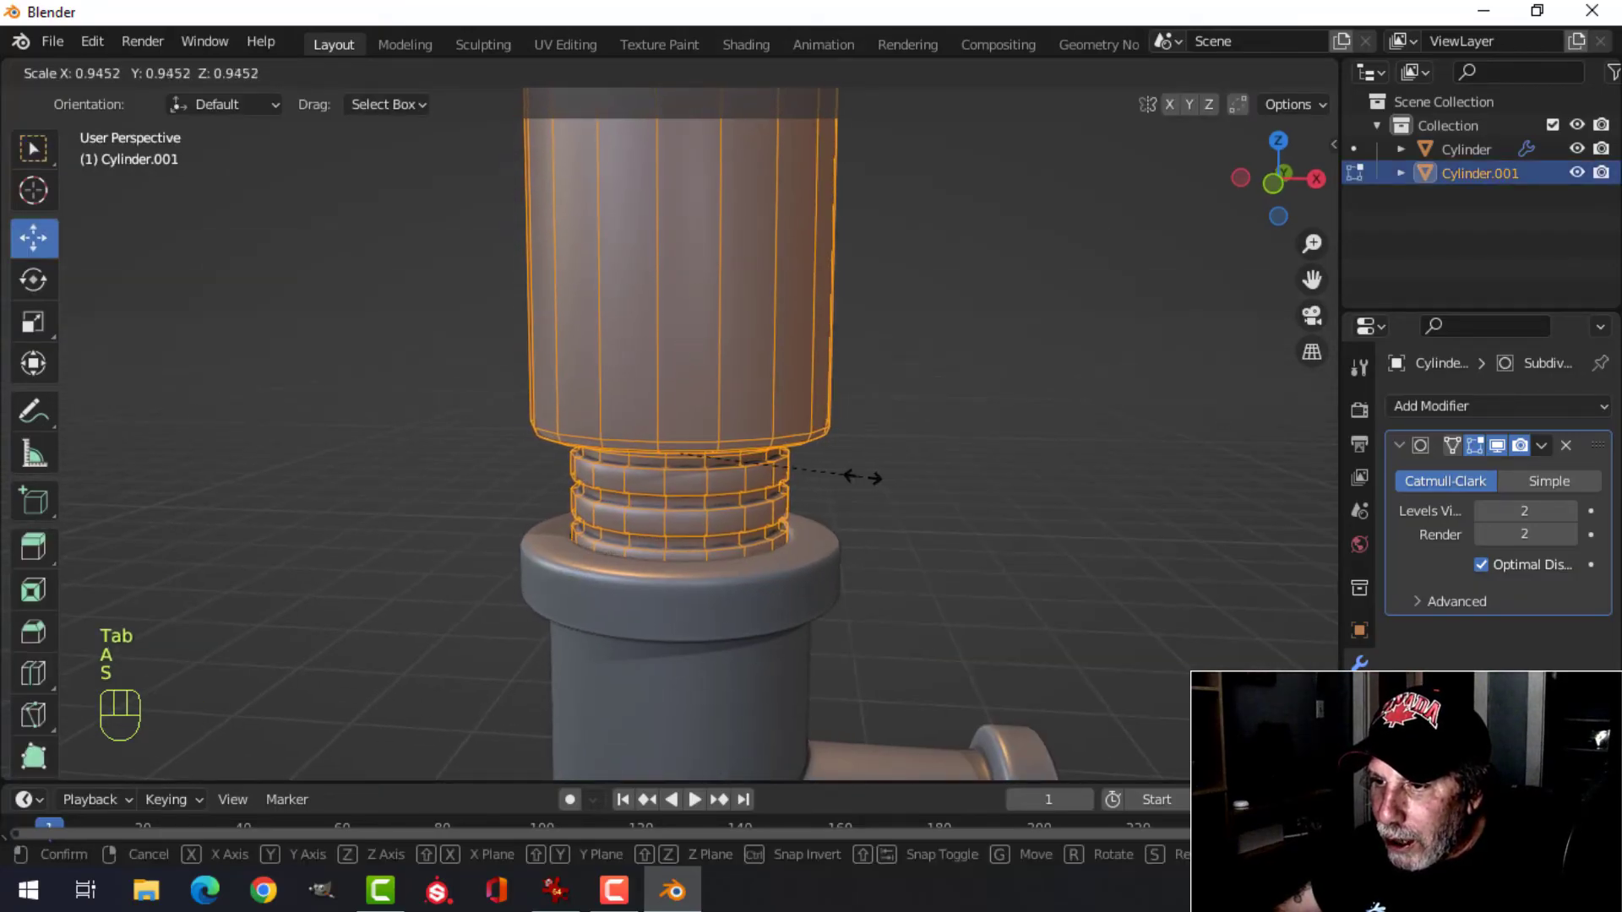
pyautogui.click(860, 478)
pyautogui.moveTo(683, 374); pyautogui.dragTo(696, 413)
# Examine how the resized upper pipe fits into the T-junction's top collar.
pyautogui.press('Tab')
pyautogui.scroll(-5, 786, 457)
pyautogui.hotkey('alt', 'a')
pyautogui.moveTo(791, 463); pyautogui.dragTo(782, 396, button='middle')
pyautogui.scroll(3, 804, 497)
pyautogui.scroll(-3, 804, 497)
pyautogui.moveTo(782, 396)
pyautogui.mouseDown(button='middle')
pyautogui.moveTo(796, 375)
pyautogui.moveTo(778, 401)
pyautogui.moveTo(780, 490)
pyautogui.moveTo(764, 384)
pyautogui.mouseUp(button='middle')
# Add a supporting edge loop around the wide pipe body, slid down close to its beveled lower edge.
pyautogui.click(703, 296)
pyautogui.scroll(2, 794, 412)
pyautogui.scroll(-1, 776, 395)
pyautogui.scroll(5, 764, 384)
pyautogui.press('Tab')
pyautogui.scroll(-3, 801, 327)
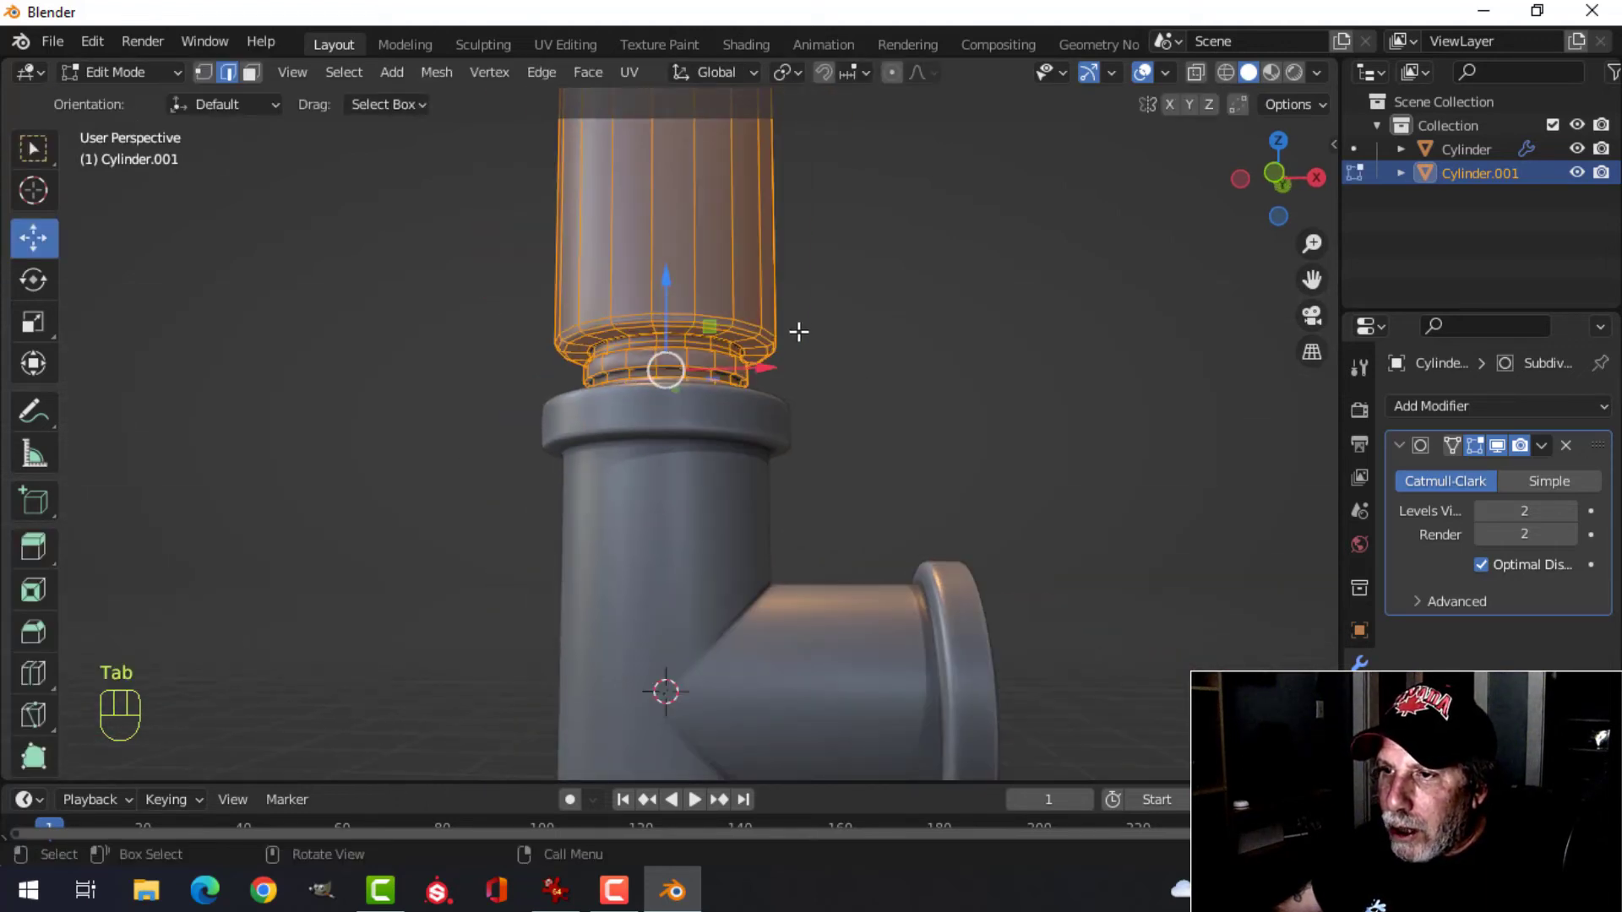
pyautogui.hotkey('alt', 'a')
pyautogui.keyDown('shift'); pyautogui.moveTo(794, 304); pyautogui.dragTo(764, 352, button='middle'); pyautogui.keyUp('shift')
pyautogui.hotkey('ctrl', 'r')
pyautogui.click(757, 324)
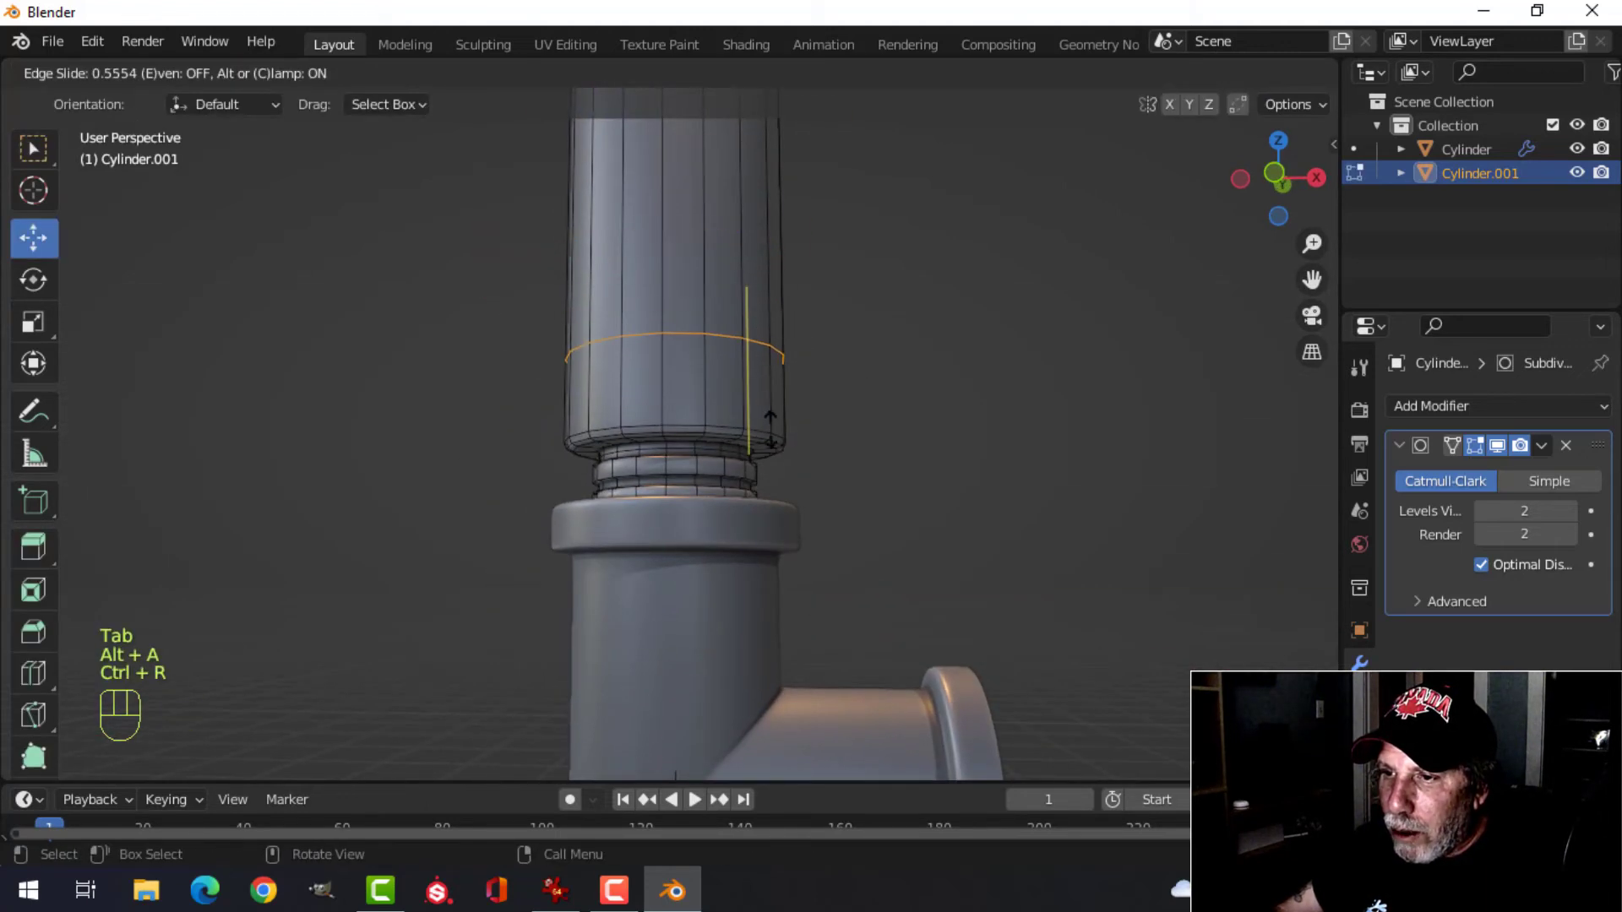
pyautogui.click(790, 490)
pyautogui.press('Tab')
pyautogui.scroll(-4, 776, 460)
pyautogui.hotkey('alt', 'a')
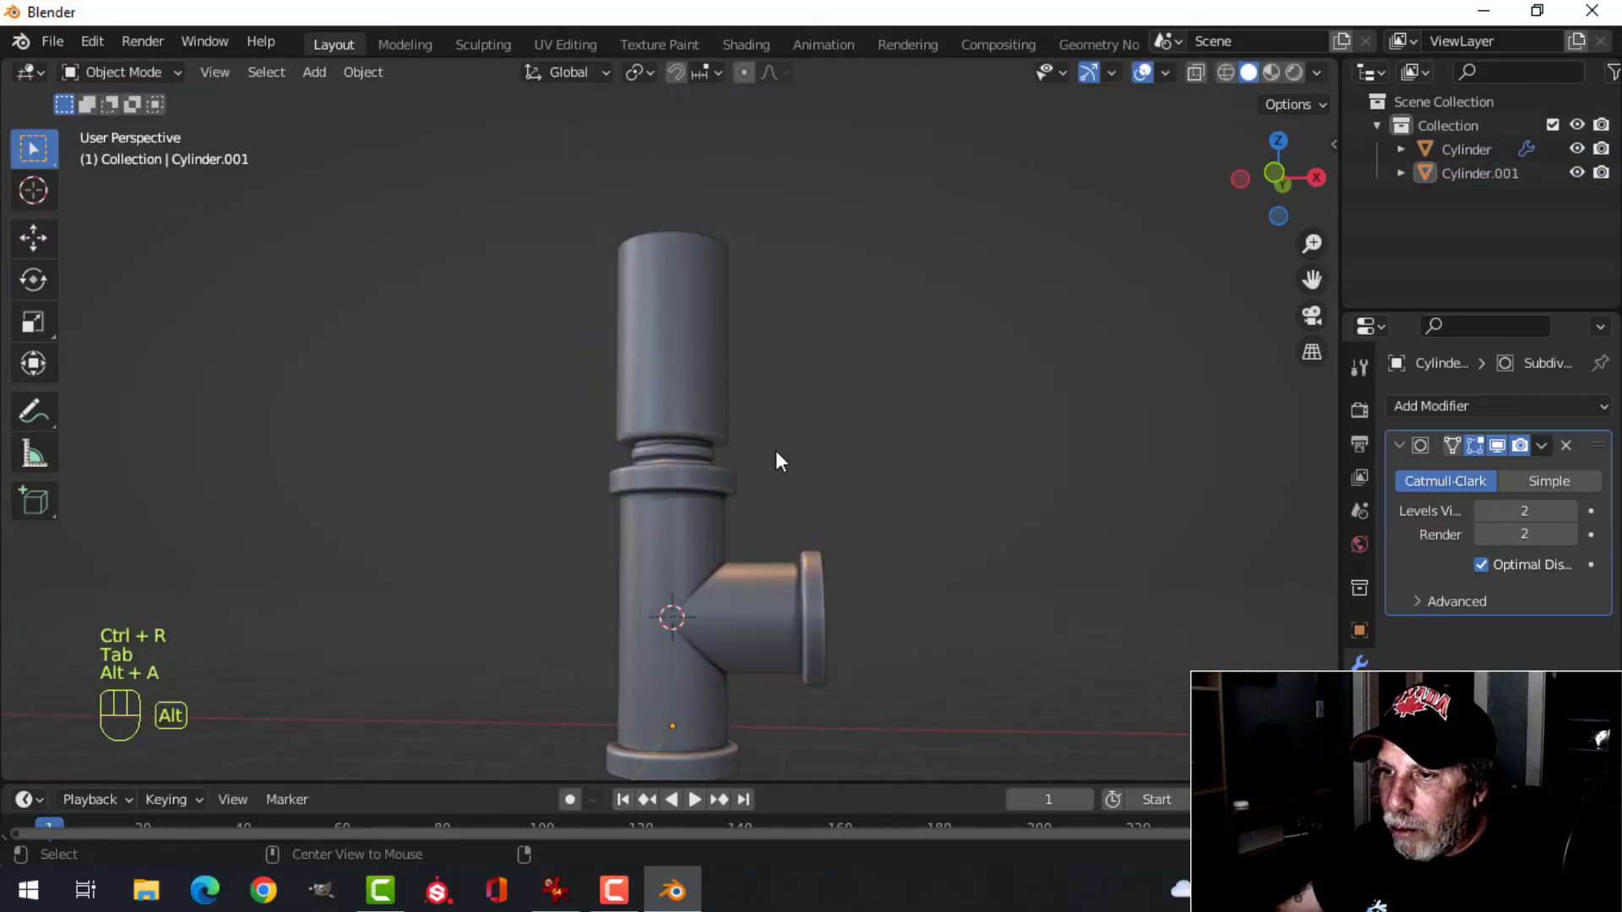
# Select the upper pipe in front view and set the transform pivot point to the 3D Cursor.
pyautogui.click(698, 384)
pyautogui.press('KP_1')
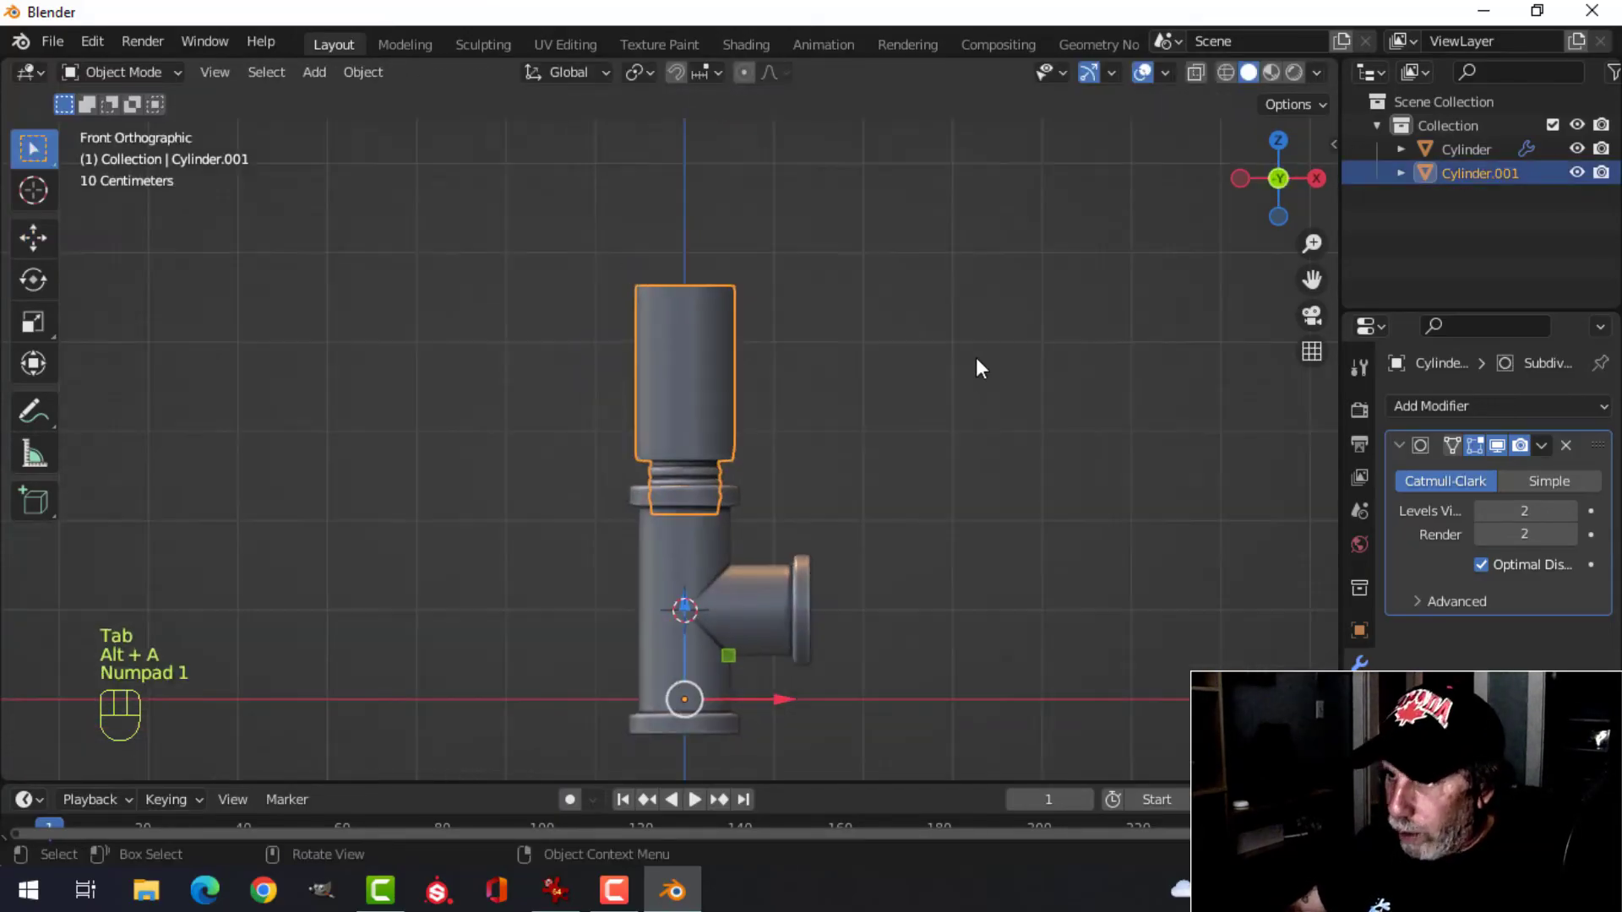
pyautogui.click(647, 71)
pyautogui.click(656, 123)
# Duplicate the entire upper pipe mesh and rotate the copy 180° around X onto the junction's lower end.
pyautogui.press('Tab')
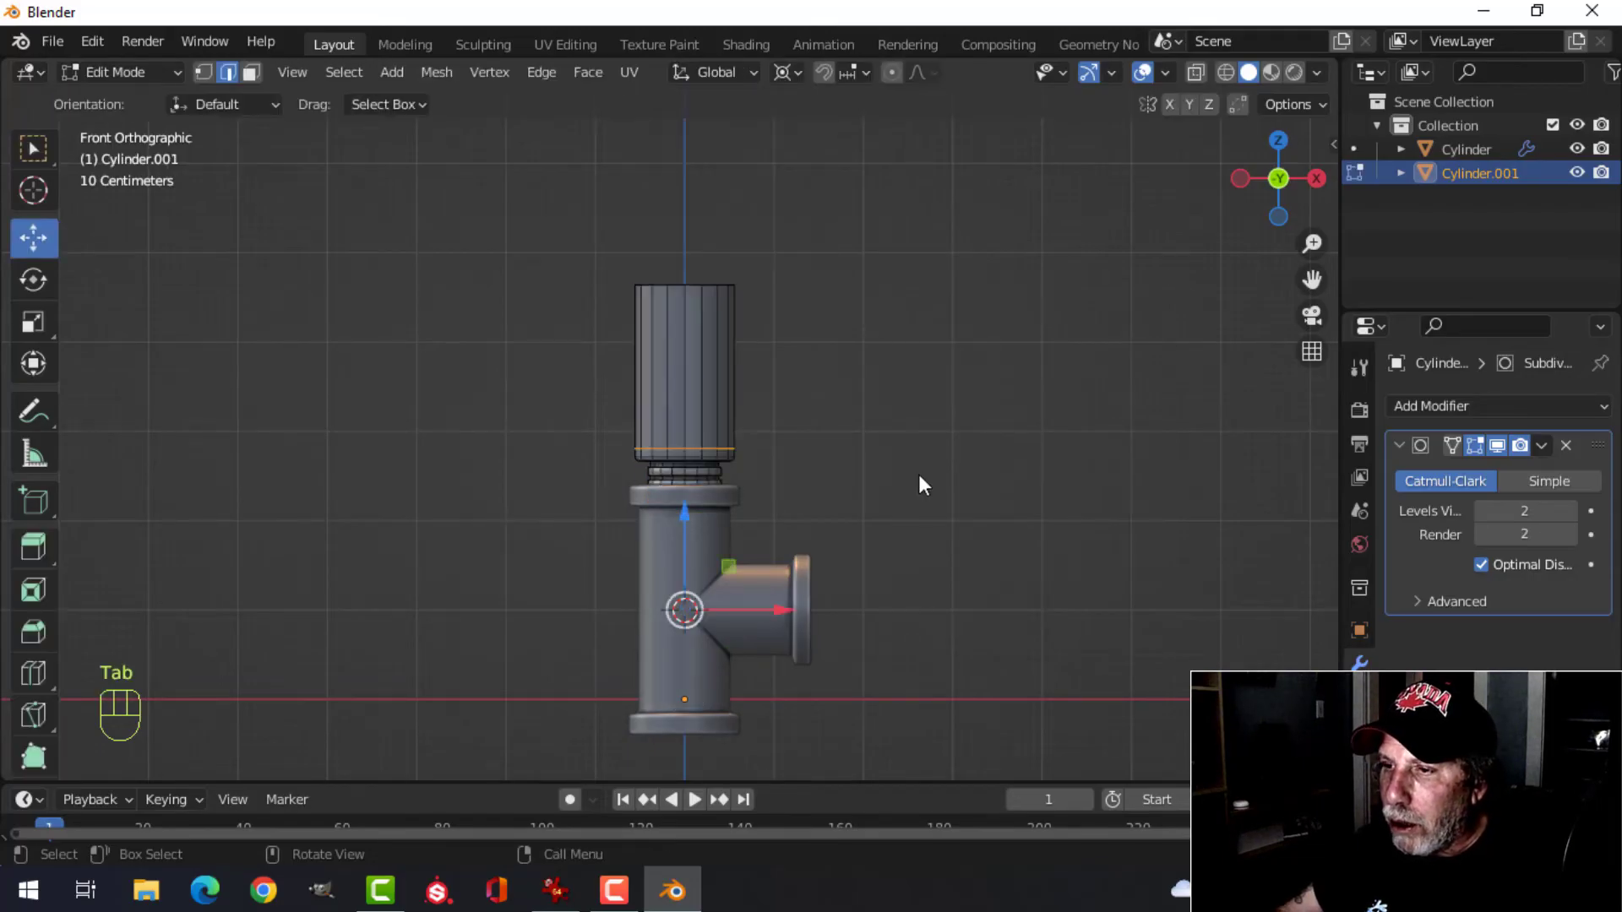
pyautogui.press('a')
pyautogui.scroll(2, 919, 474)
pyautogui.scroll(-3, 929, 503)
pyautogui.keyDown('shift'); pyautogui.moveTo(944, 517); pyautogui.dragTo(948, 412, button='middle'); pyautogui.keyUp('shift')
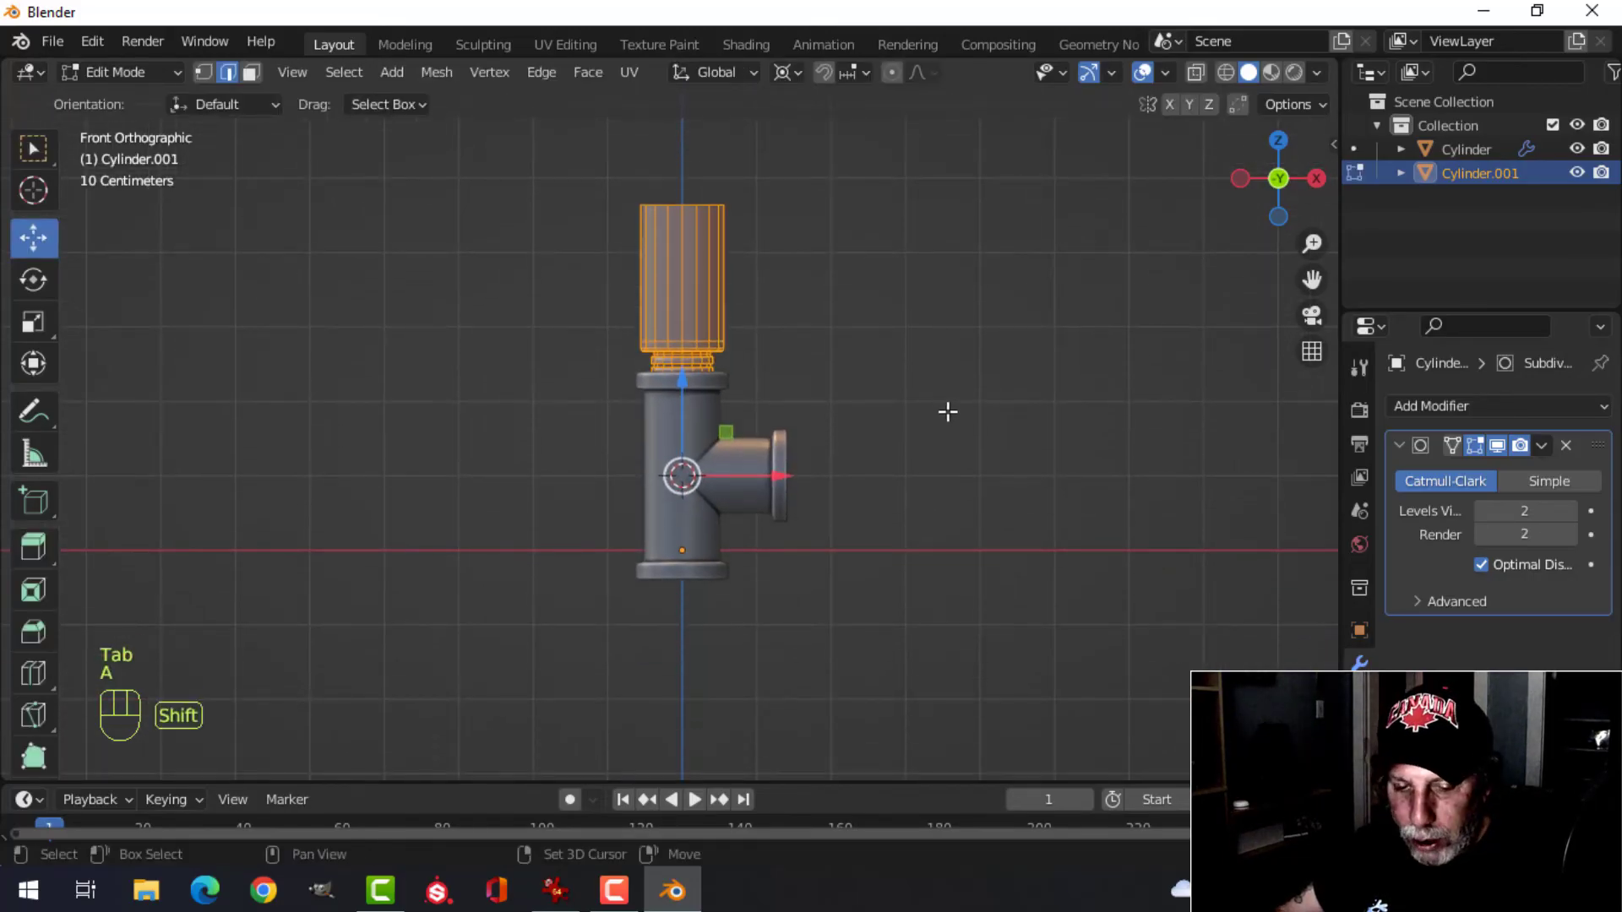
pyautogui.hotkey('shift', 'd')
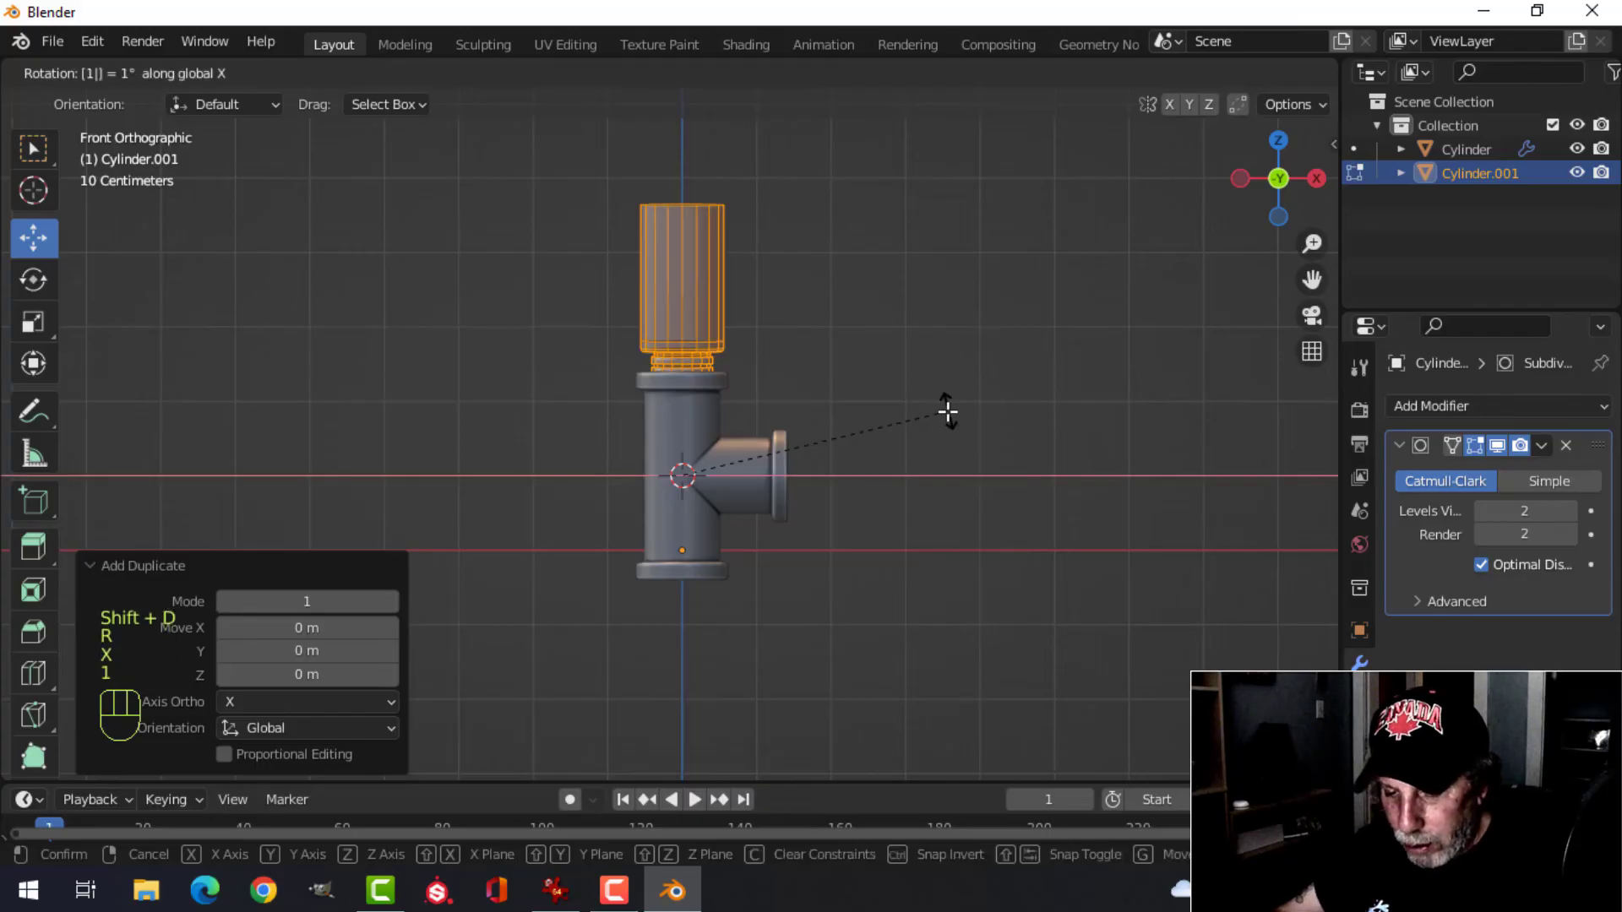
pyautogui.write('80')
pyautogui.click(936, 473)
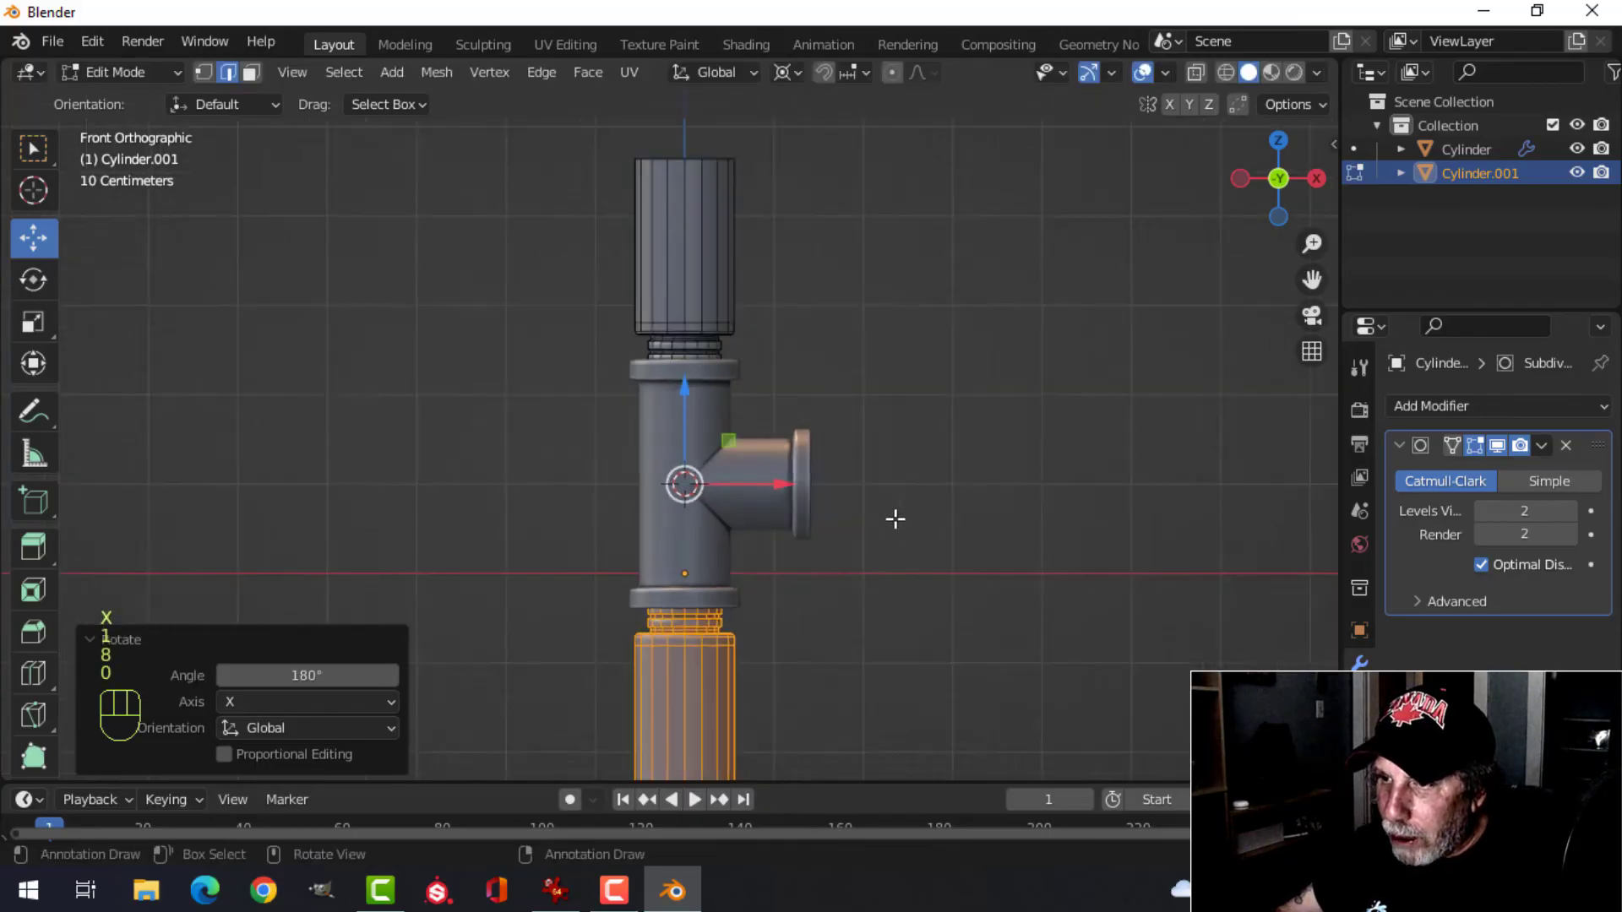
# Duplicate the lower pipe section and rotate the copy -90° around the global Y axis onto the junction's side opening.
pyautogui.scroll(-1, 896, 519)
pyautogui.hotkey('shift', 'd')
pyautogui.write('r')
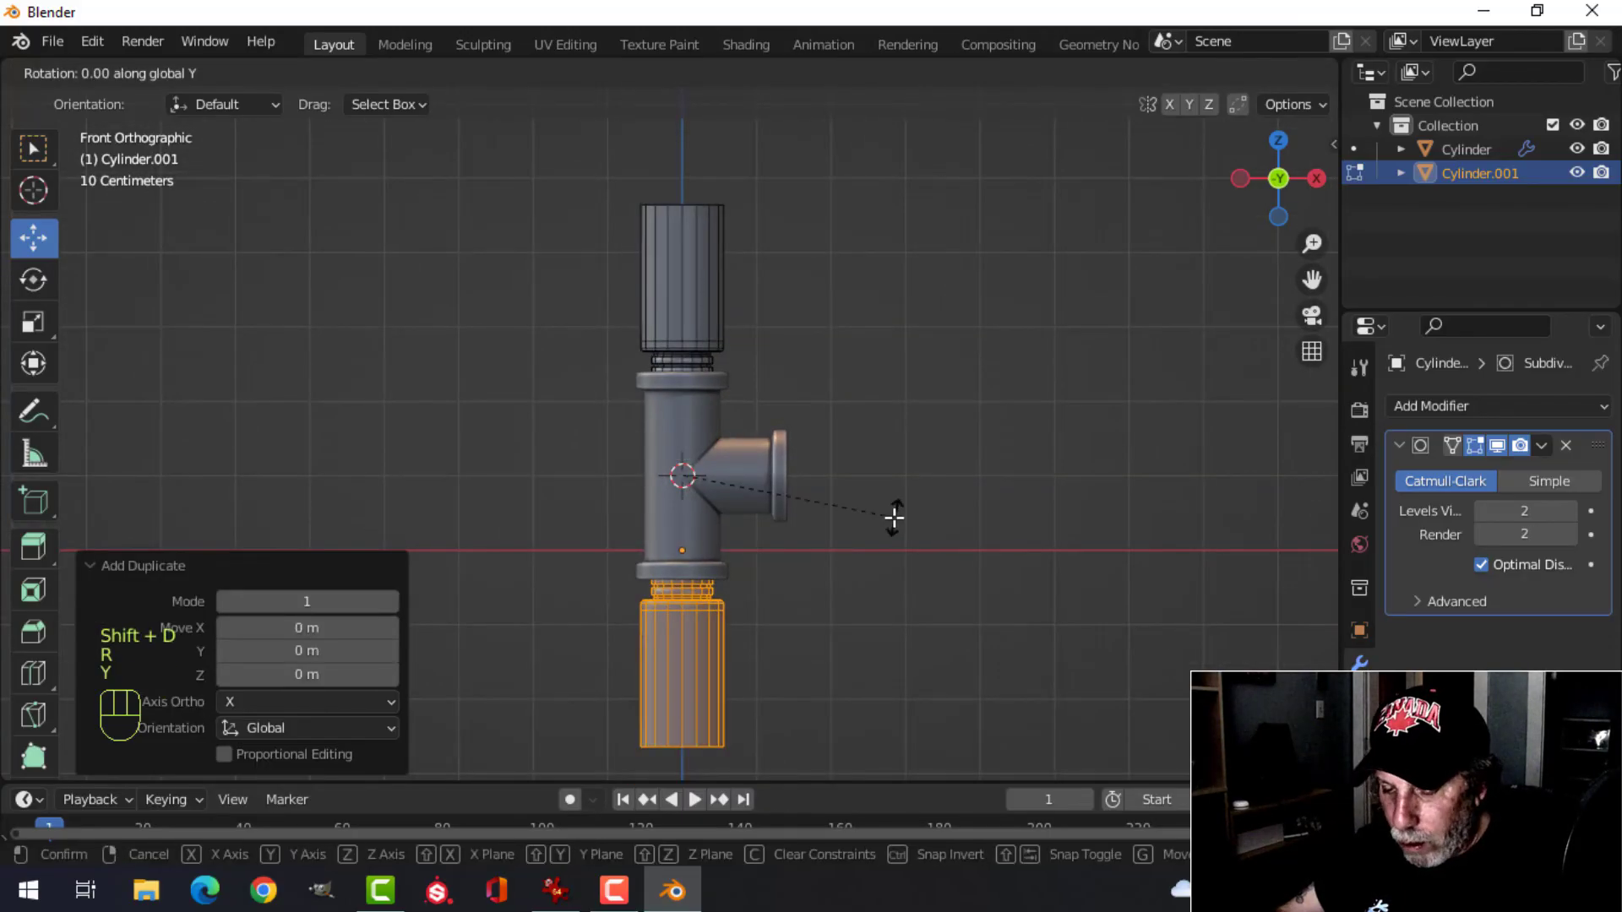
pyautogui.write('90')
pyautogui.click(894, 518)
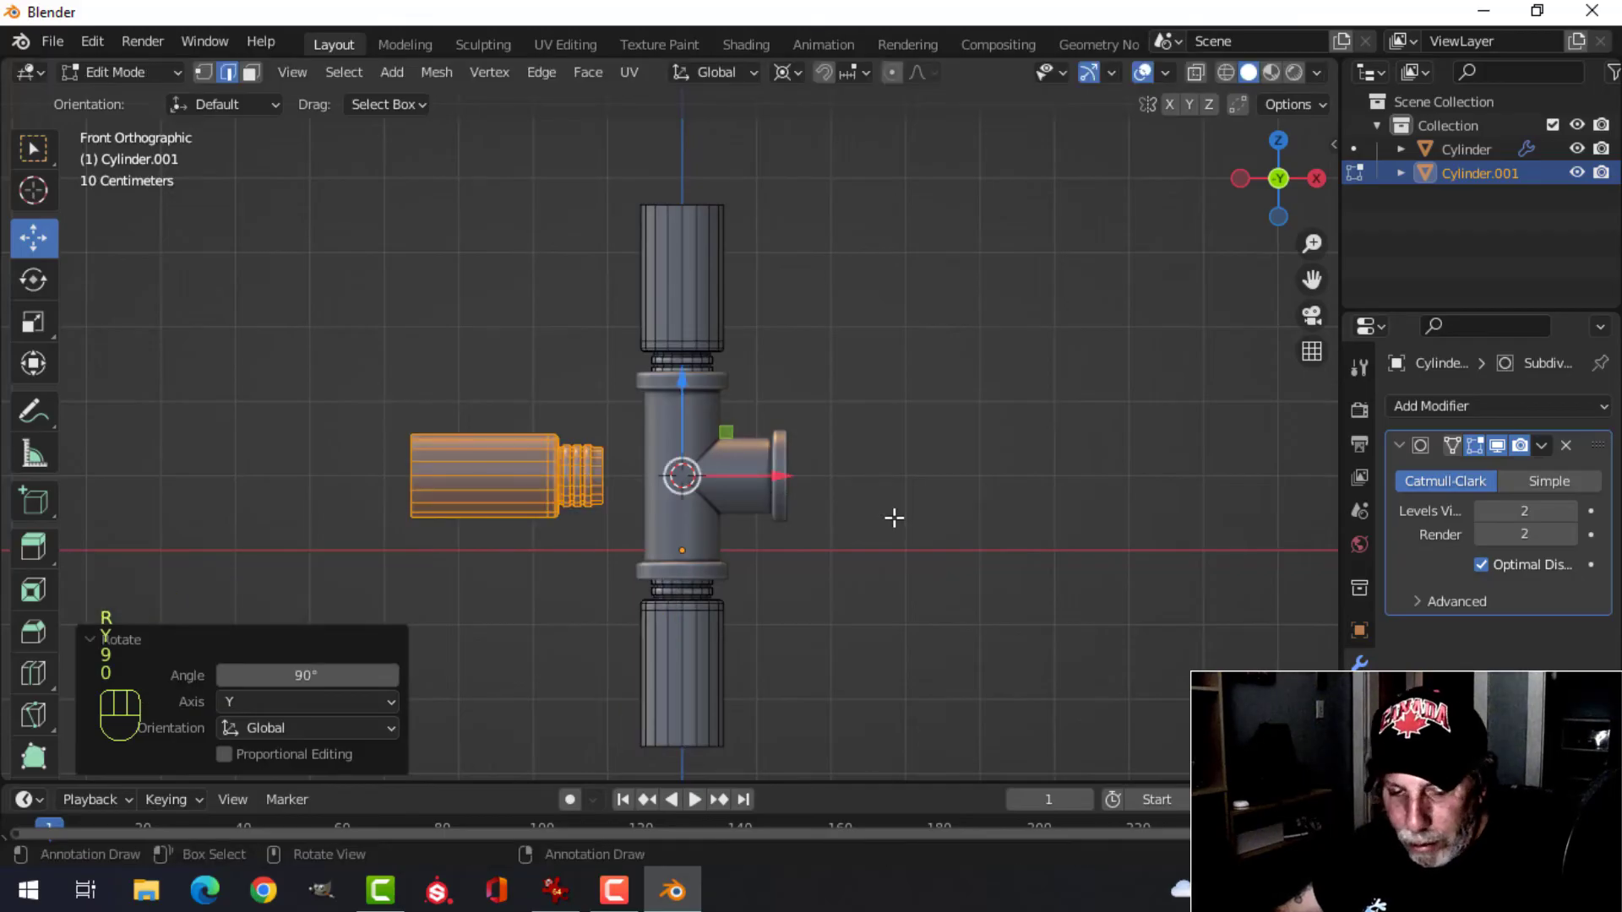
pyautogui.hotkey('ctrl', 'z')
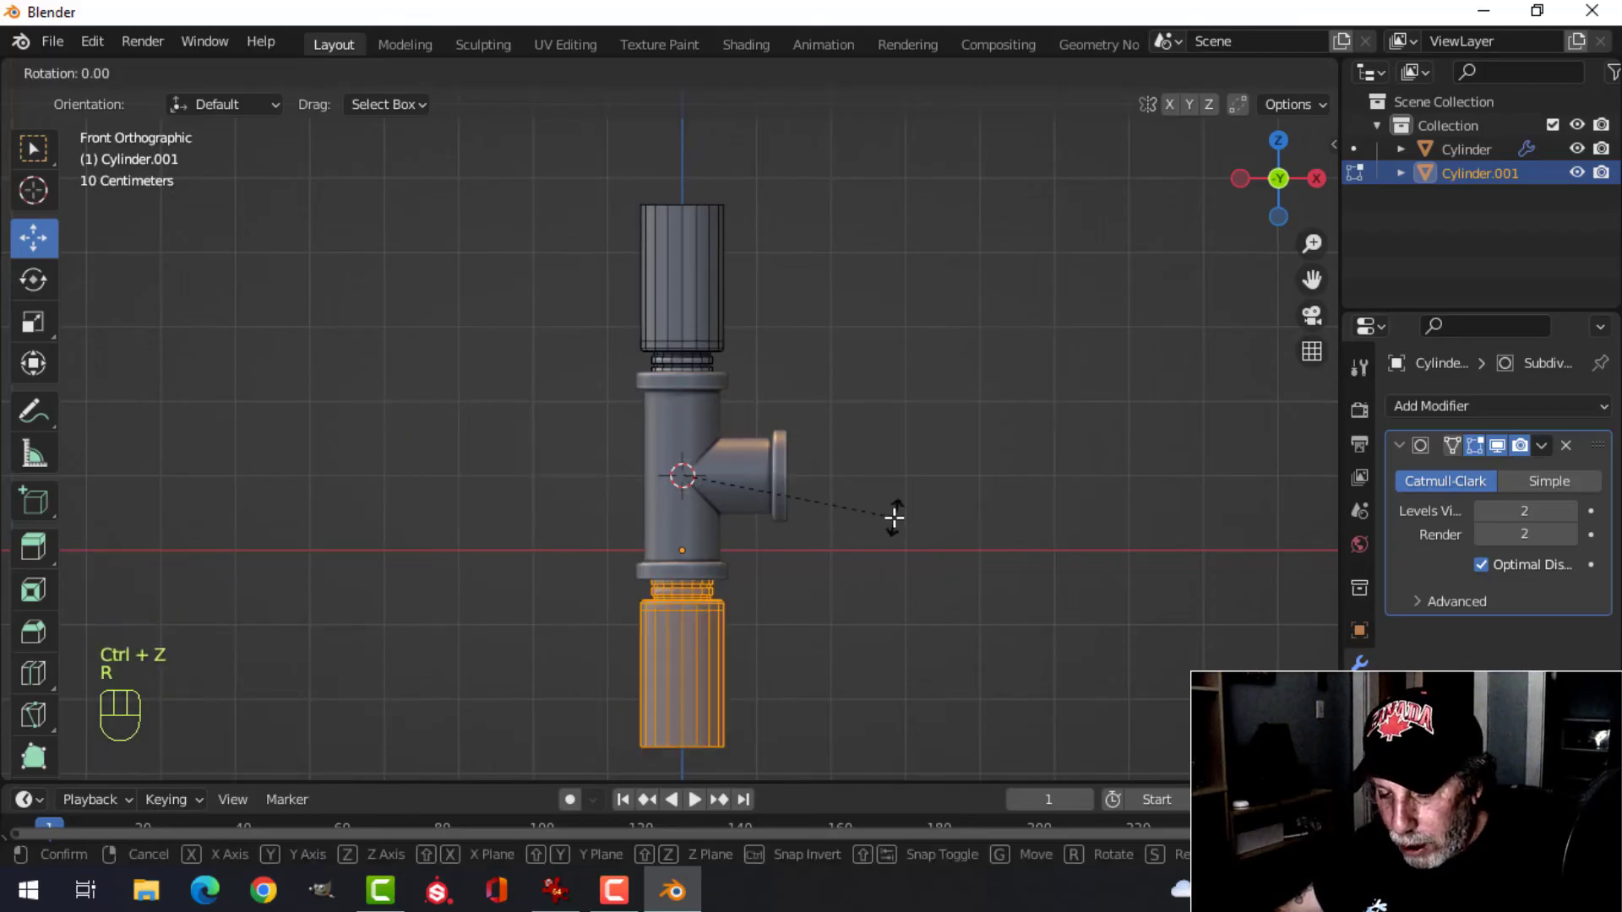
pyautogui.write('90')
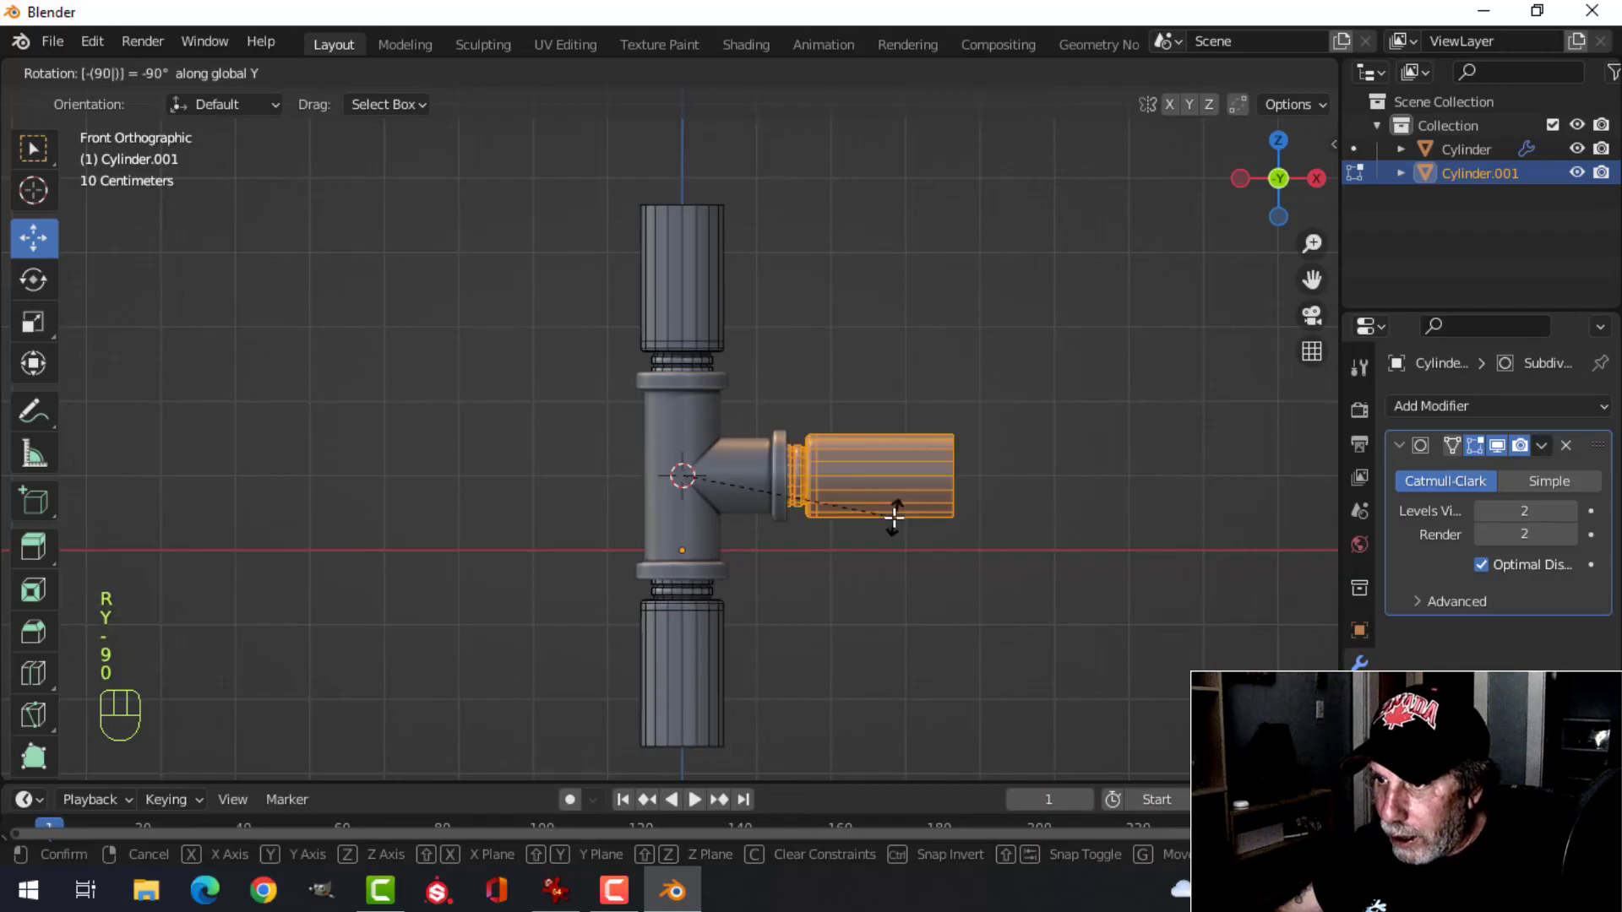
pyautogui.click(895, 519)
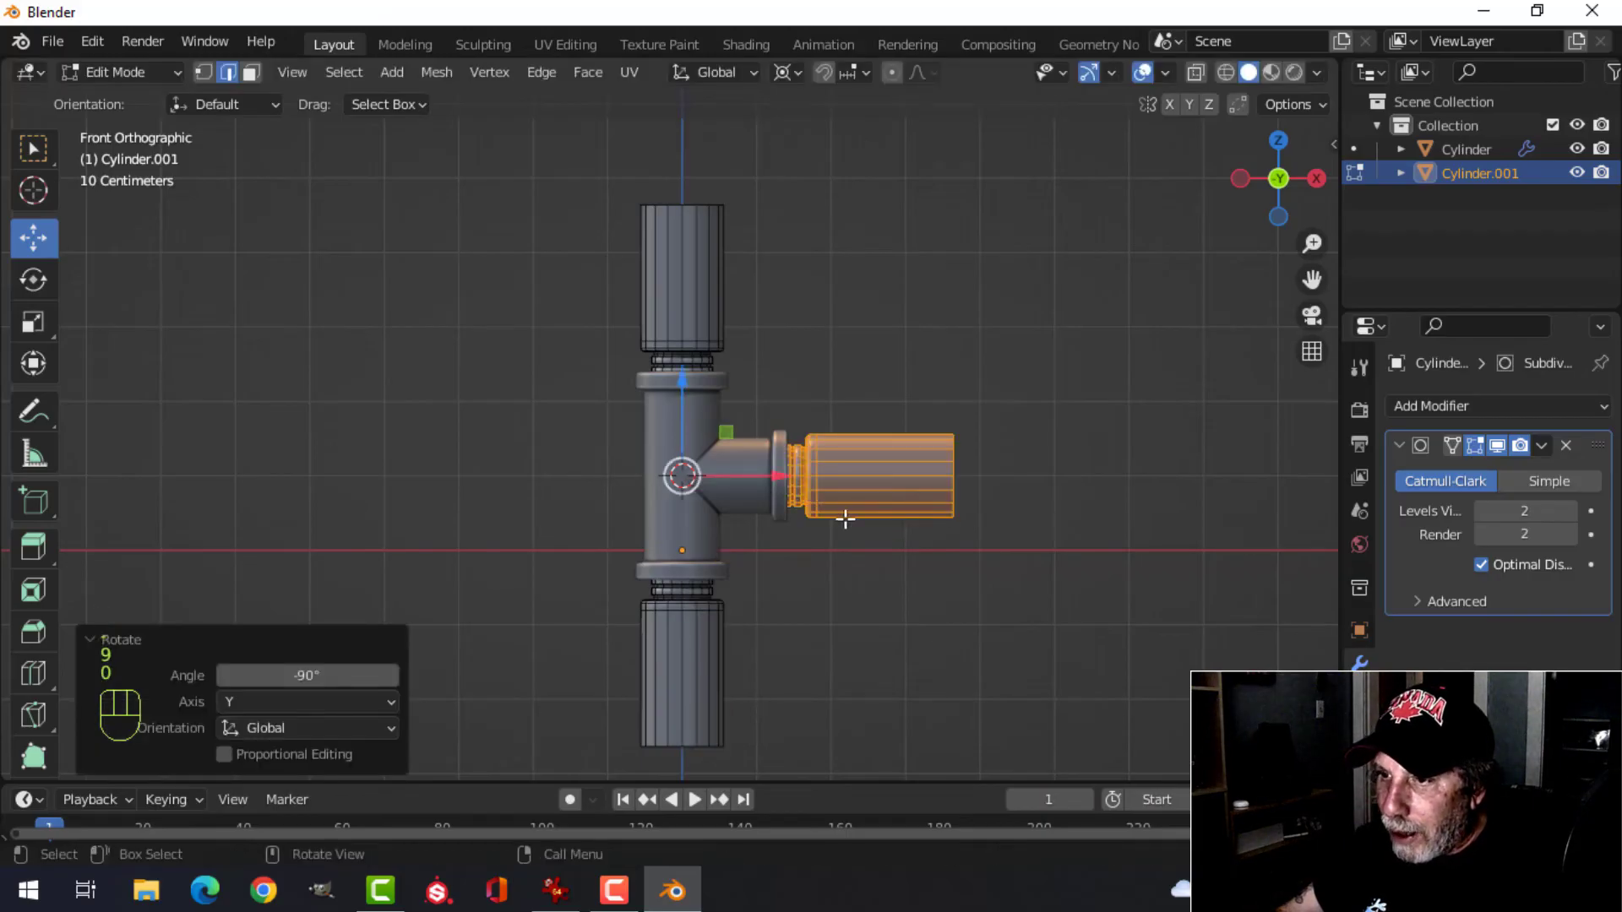
pyautogui.press('Tab')
pyautogui.hotkey('alt', 'a')
pyautogui.moveTo(767, 432); pyautogui.dragTo(839, 505, button='middle')
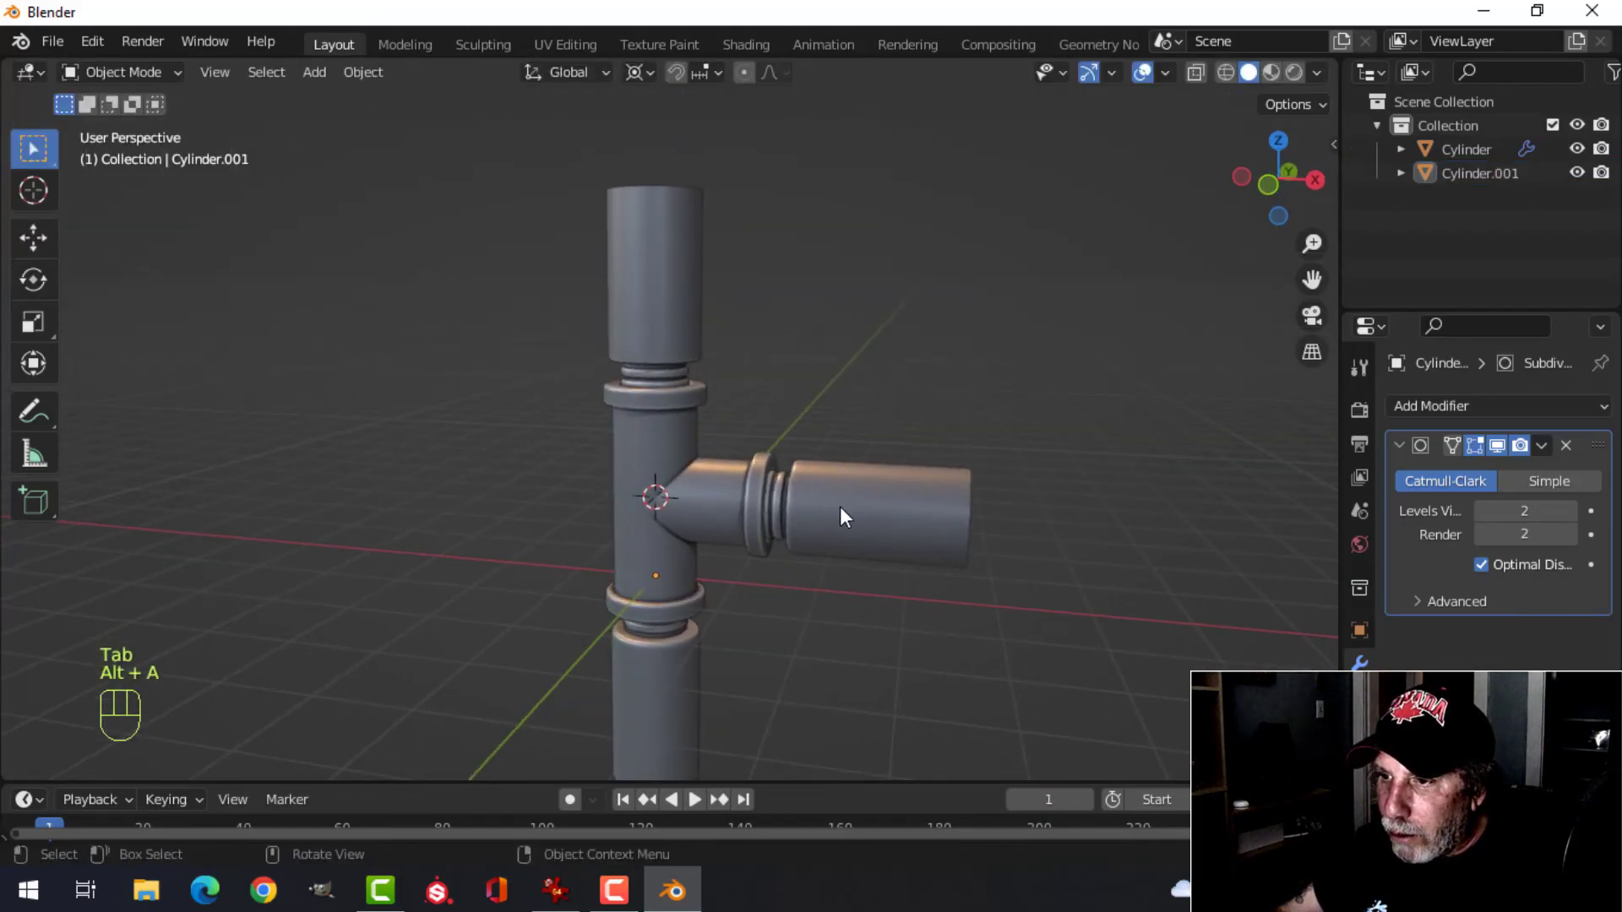
# Select the whole side pipe mesh and separate the selection into its own object.
pyautogui.press('Tab')
pyautogui.click(968, 513)
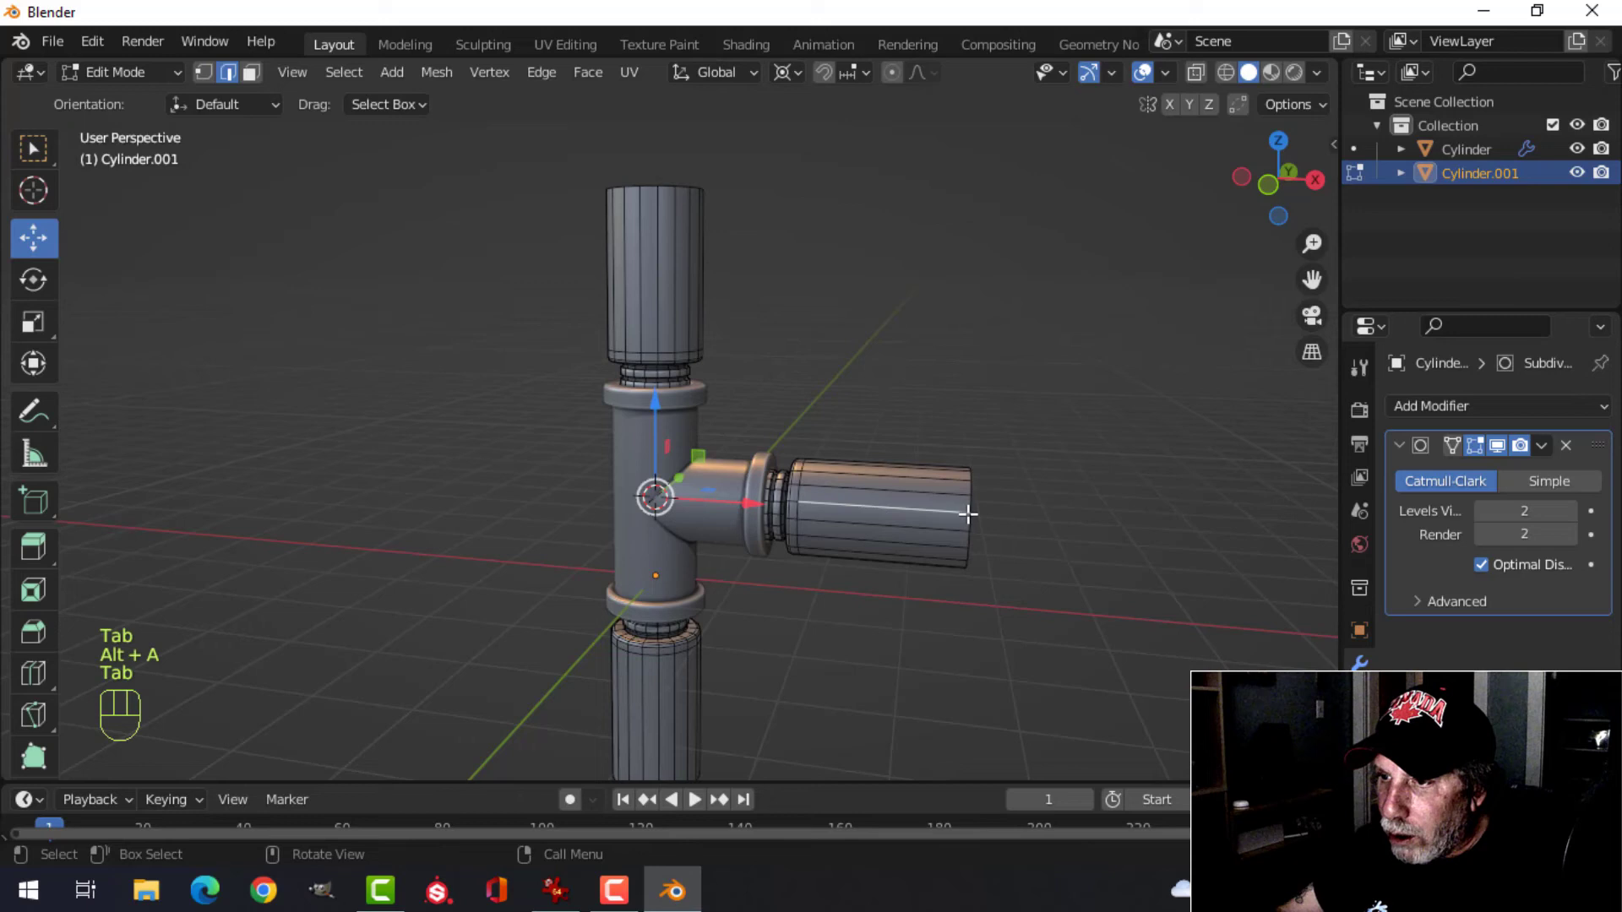
pyautogui.hotkey('ctrl', 'l')
pyautogui.press('p')
pyautogui.click(913, 517)
pyautogui.press('Tab')
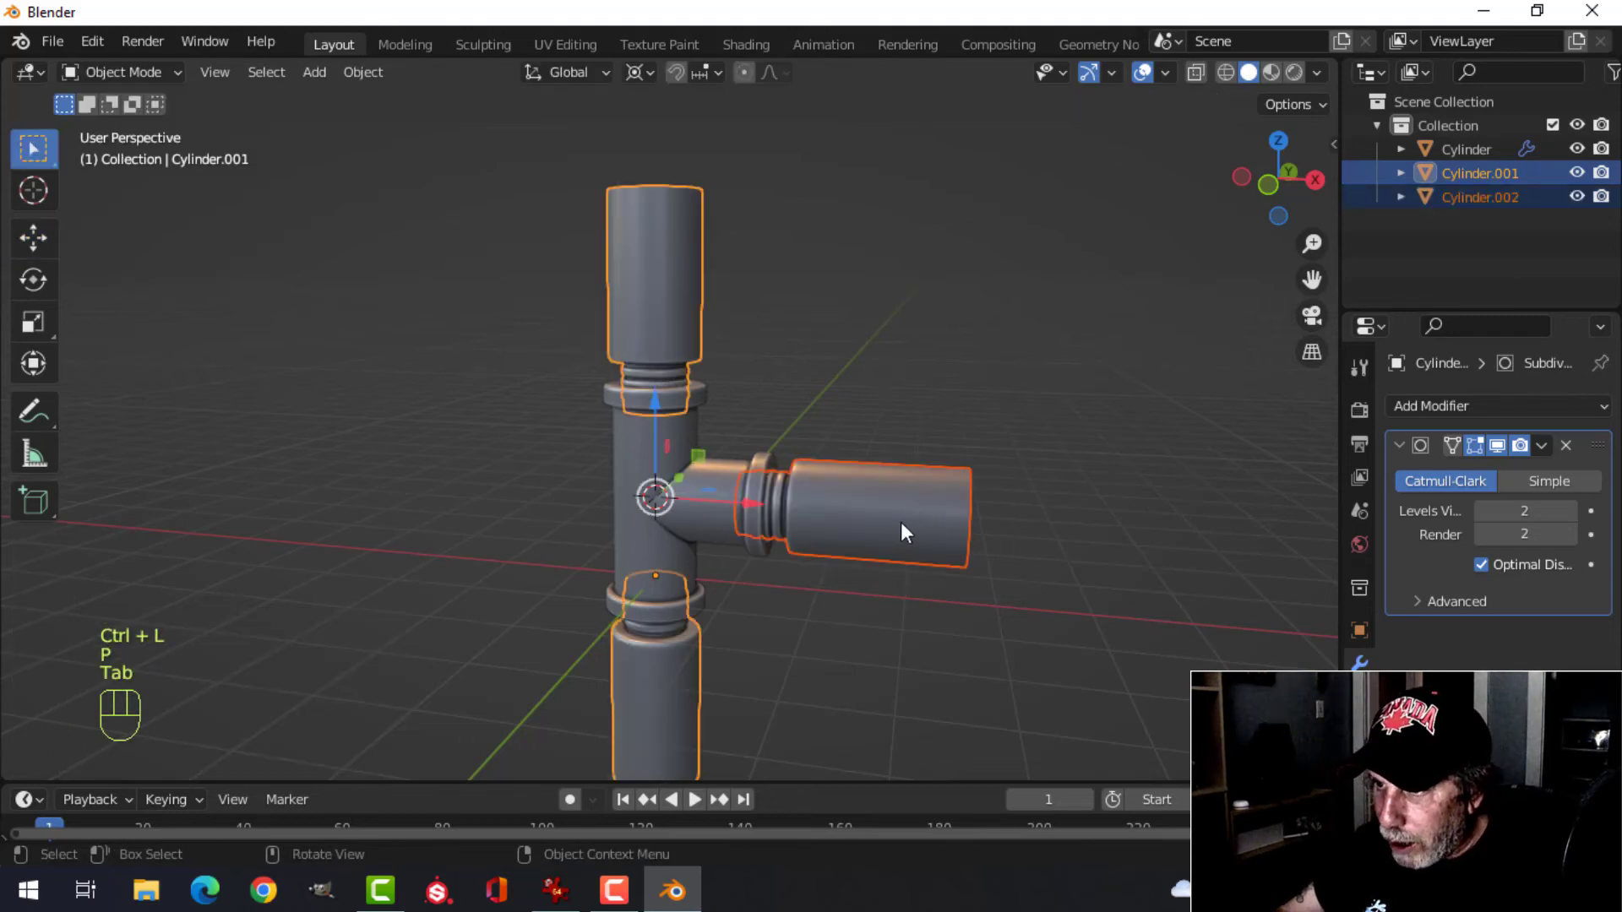
# Move the separated side pipe's mesh slightly along X toward the junction, deeper into the side collar.
pyautogui.click(900, 522)
pyautogui.press('Tab')
pyautogui.press('a')
pyautogui.moveTo(758, 507); pyautogui.dragTo(735, 504)
pyautogui.press('Tab')
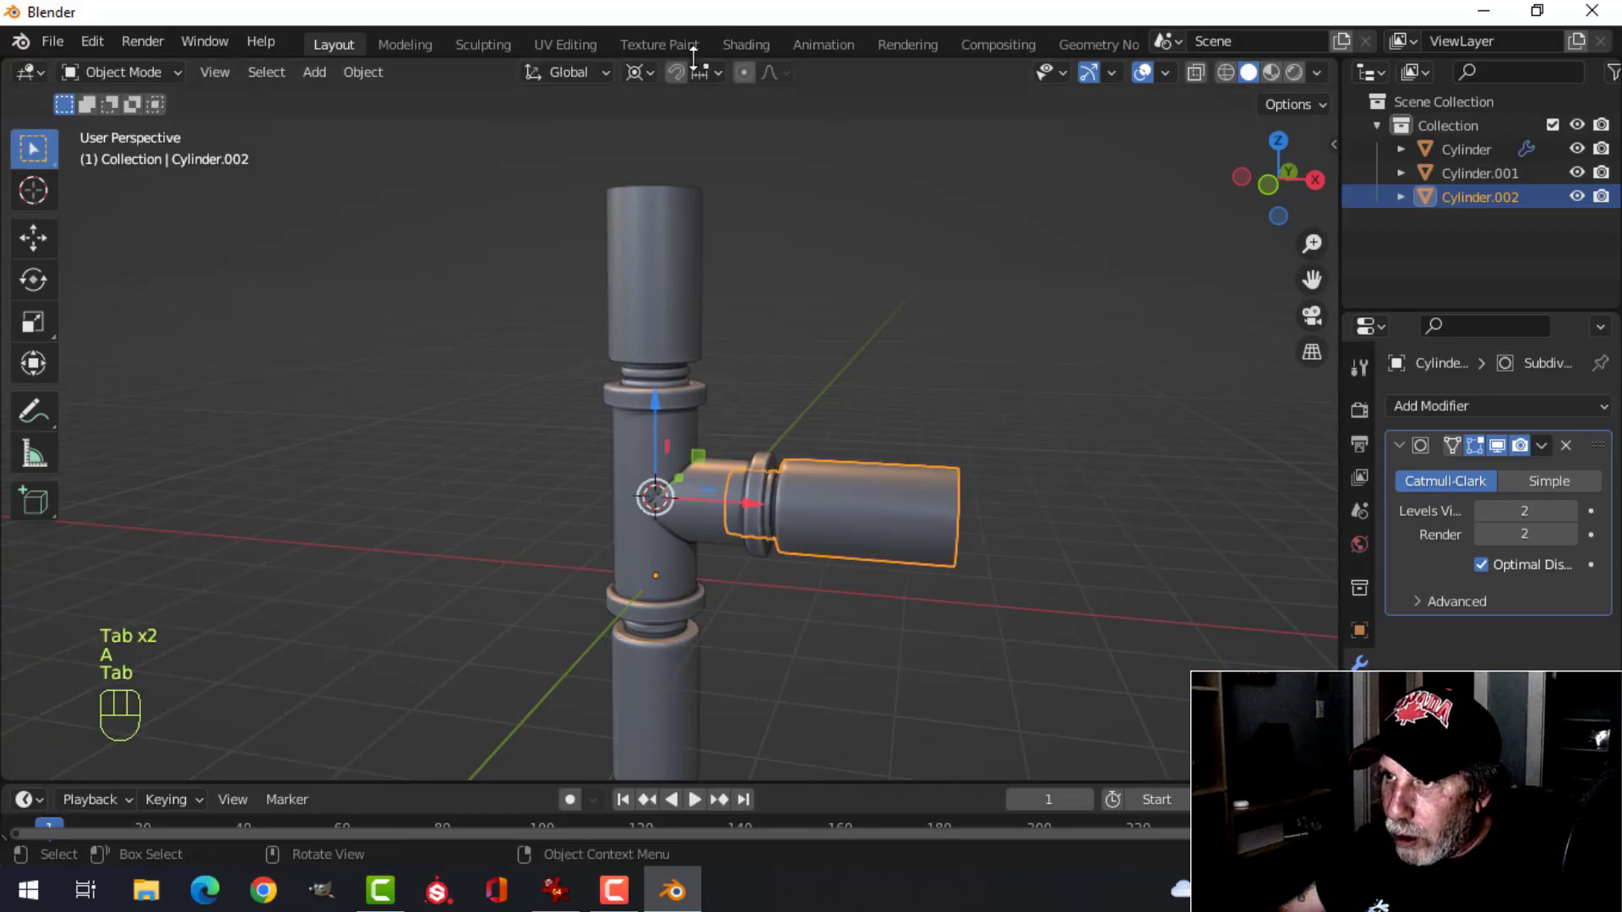
# Set the transform pivot point to Median Point and deselect everything.
pyautogui.click(636, 74)
pyautogui.click(666, 179)
pyautogui.scroll(-3, 778, 366)
pyautogui.hotkey('alt', 'a')
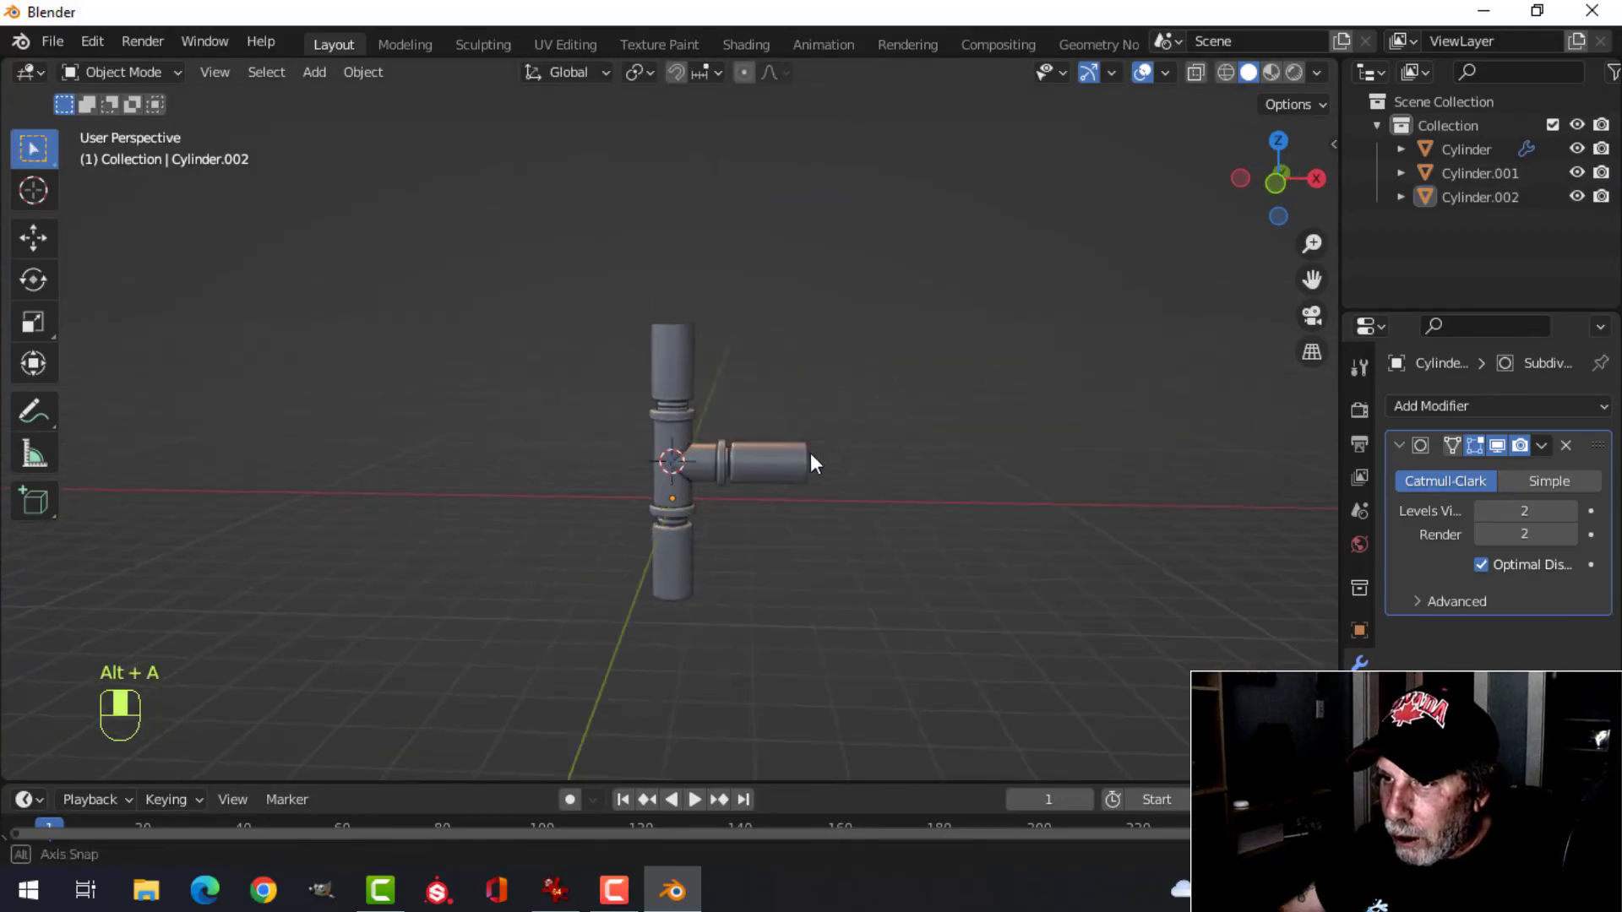
pyautogui.scroll(4, 810, 453)
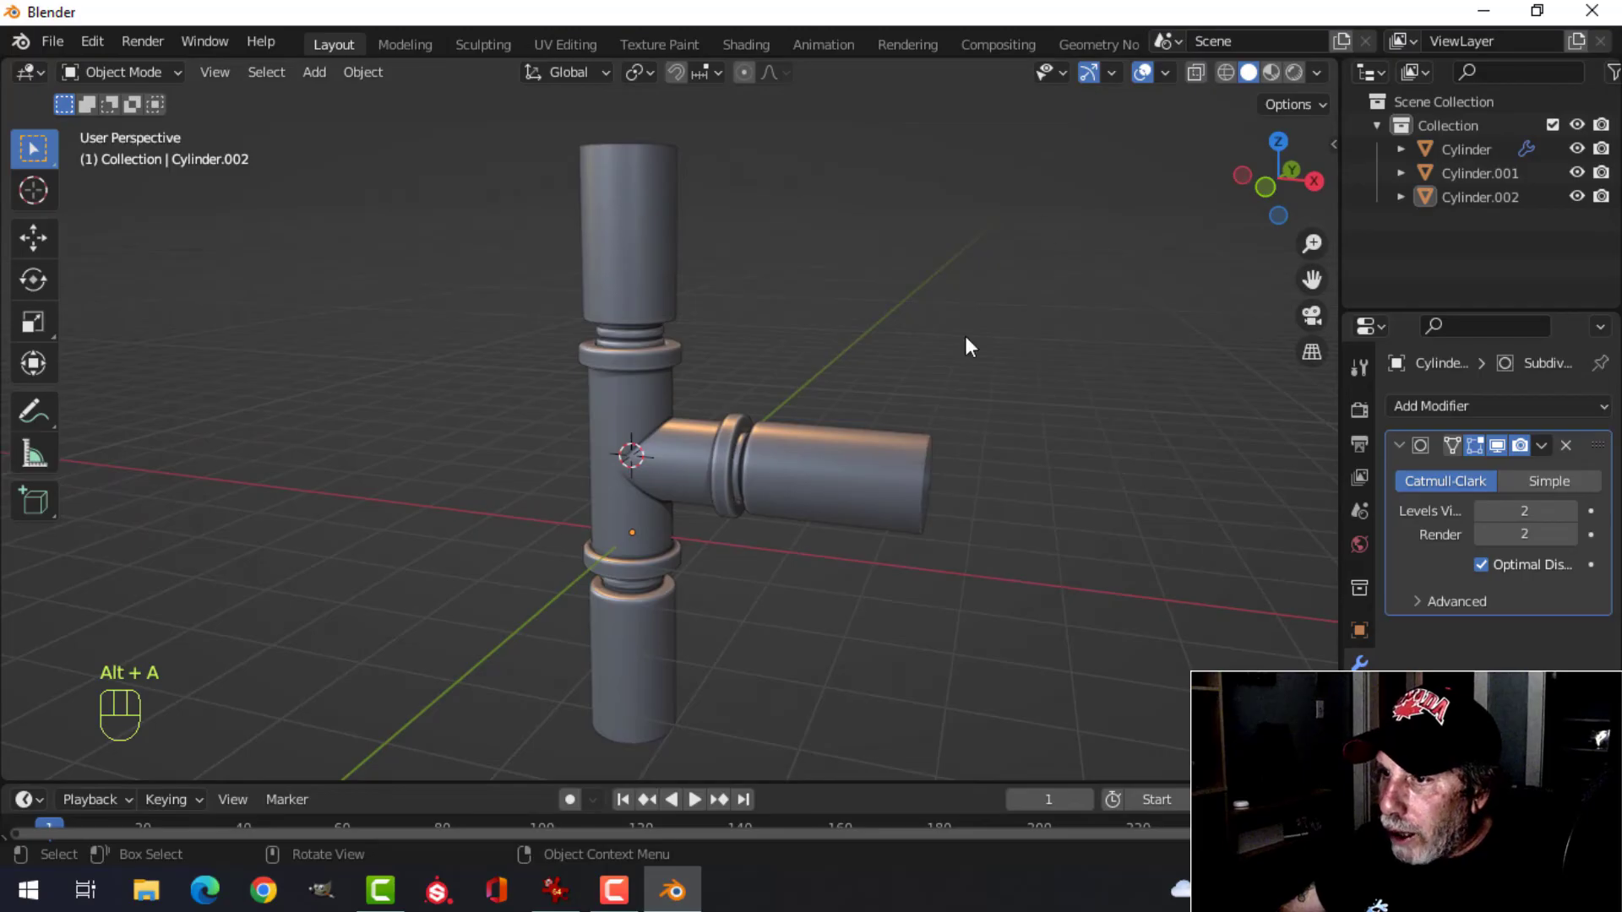
# Recalculate the normals outside on the full meshes of the junction and all the pipe sections.
pyautogui.press('a')
pyautogui.press('Tab')
pyautogui.press('a')
pyautogui.hotkey('alt', 'n')
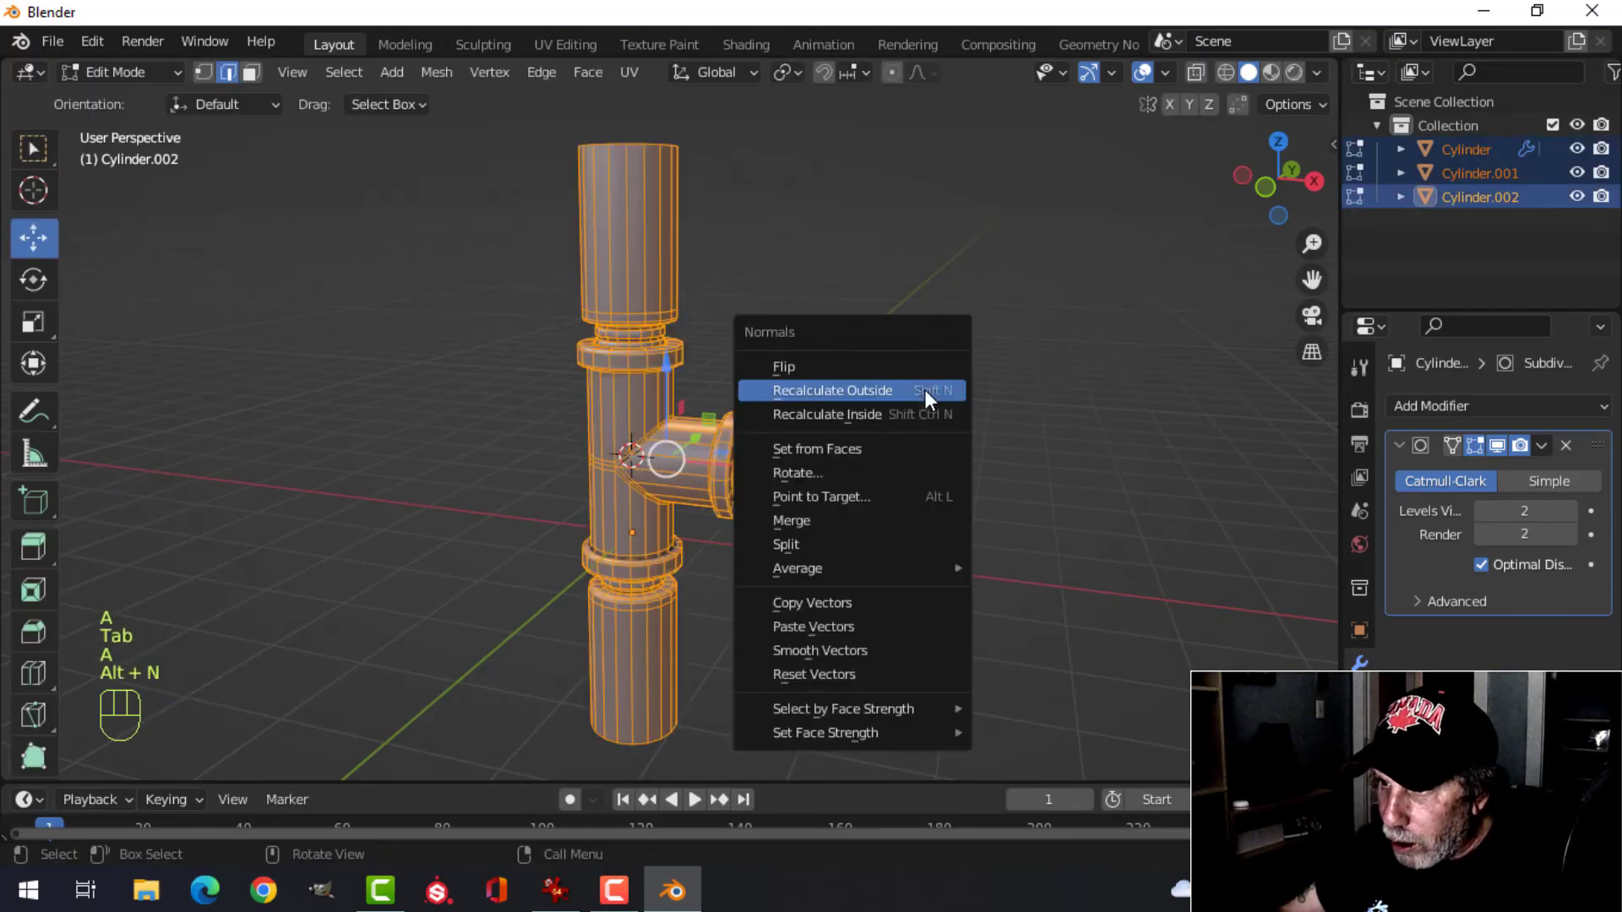
pyautogui.click(925, 388)
pyautogui.press('Tab')
pyautogui.hotkey('alt', 'a')
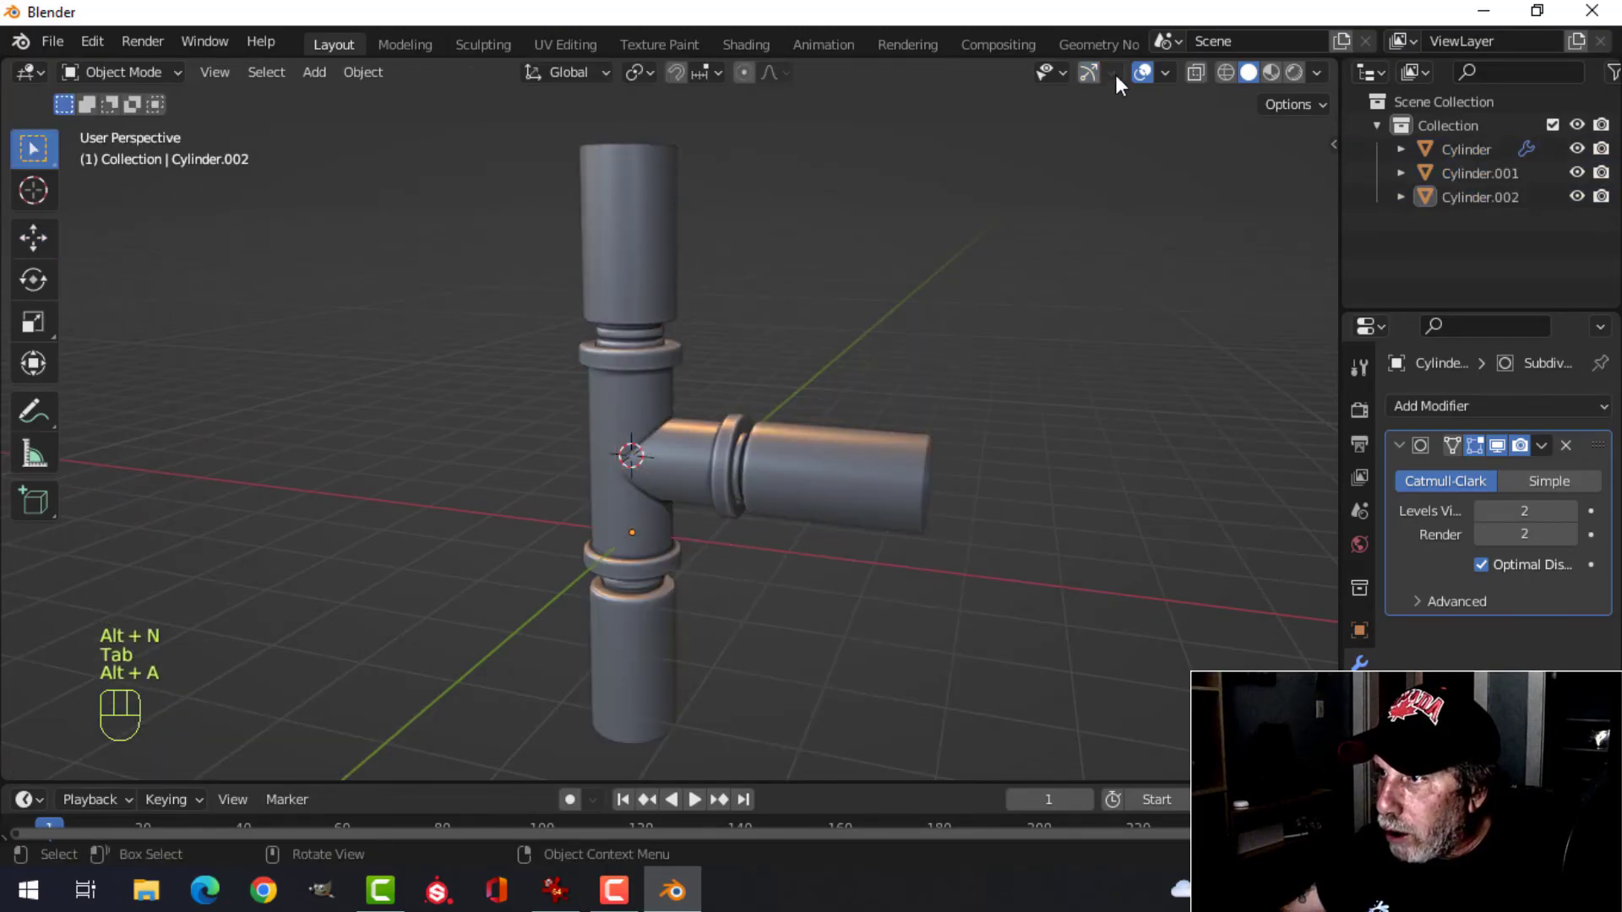
# Examine the assembled junction and pipe threads from several angles with the viewport overlays hidden.
pyautogui.click(1143, 72)
pyautogui.scroll(3, 966, 432)
pyautogui.moveTo(966, 433)
pyautogui.mouseDown(button='middle')
pyautogui.moveTo(929, 426)
pyautogui.moveTo(980, 406)
pyautogui.mouseUp(button='middle')
pyautogui.scroll(-2, 676, 275)
pyautogui.moveTo(697, 362); pyautogui.dragTo(707, 424, button='middle')
pyautogui.scroll(-3, 672, 291)
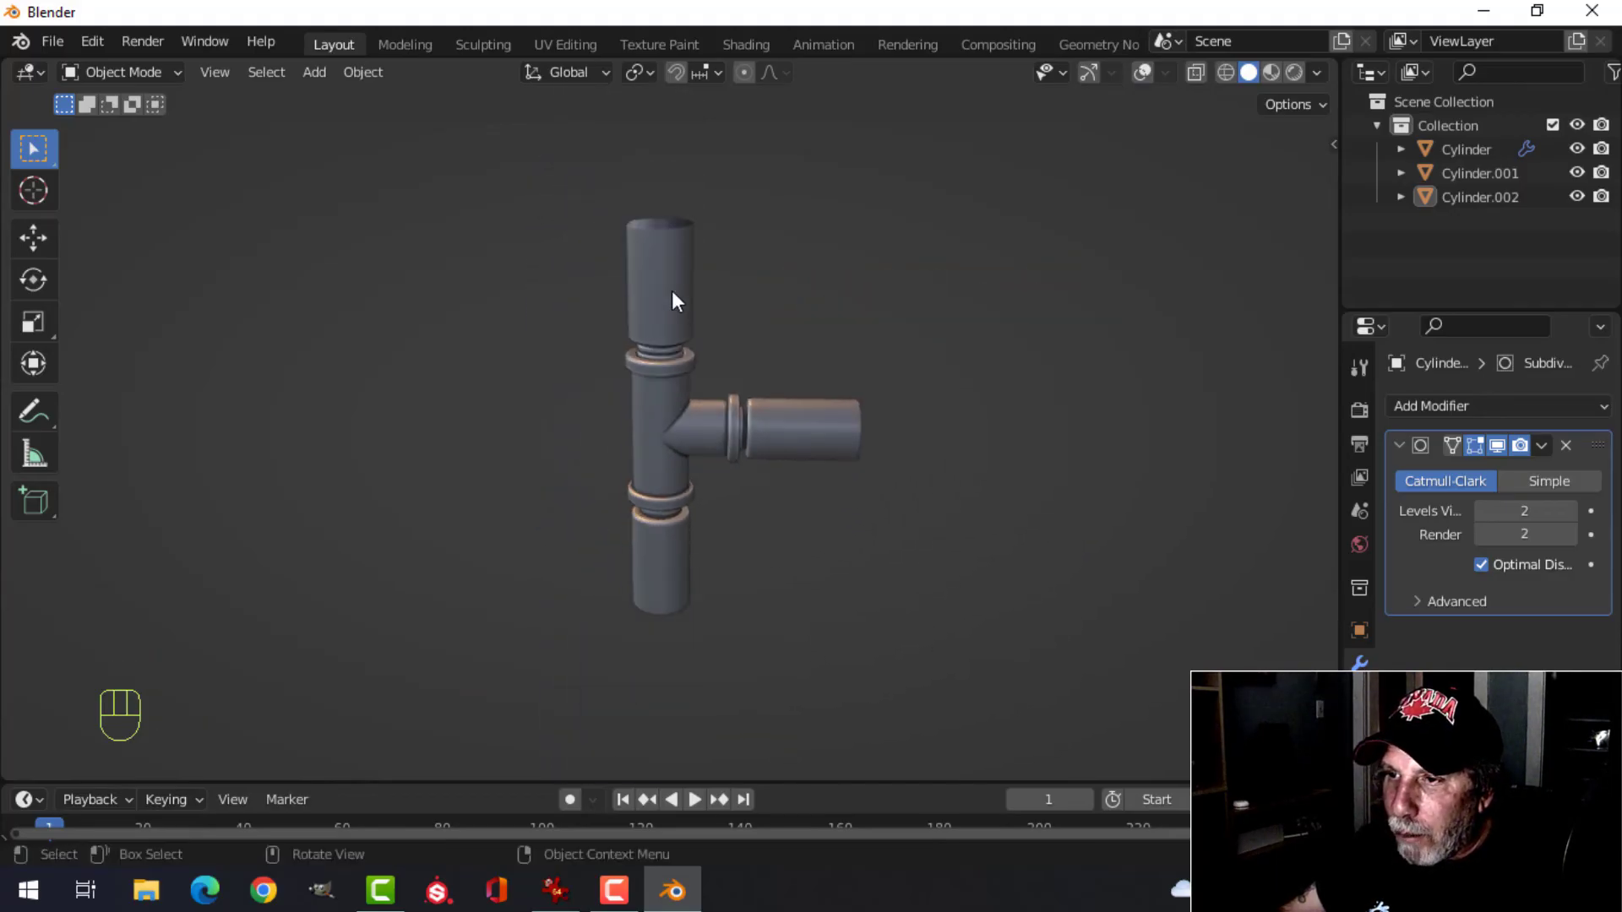
pyautogui.scroll(2, 849, 374)
pyautogui.moveTo(873, 438); pyautogui.dragTo(915, 399, button='middle')
pyautogui.scroll(2, 904, 380)
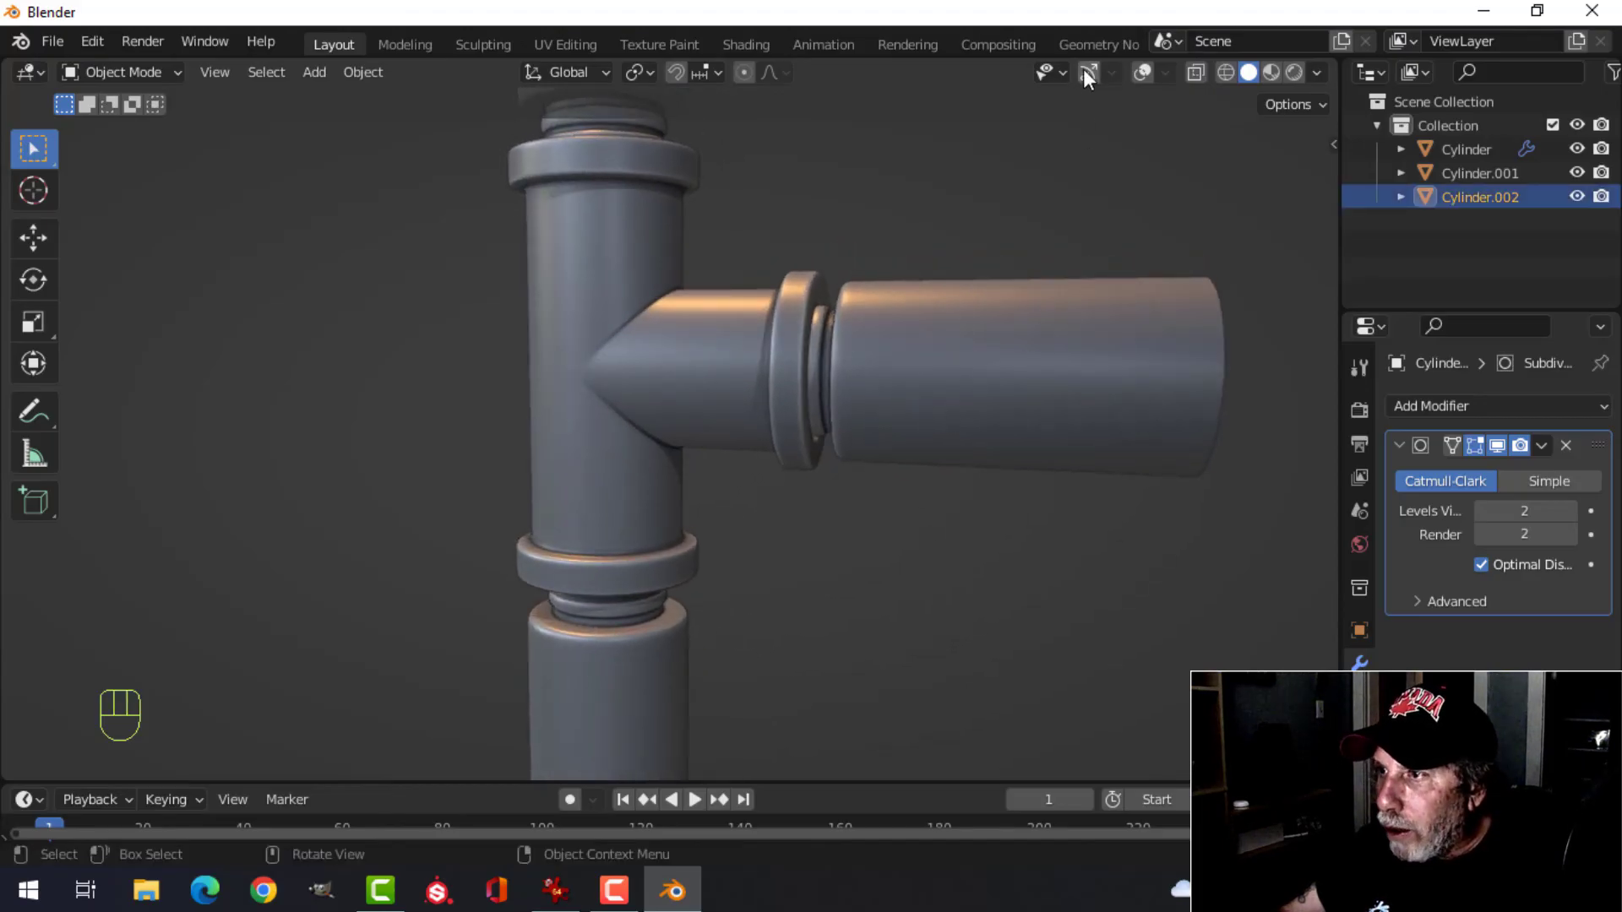
# Restore the viewport overlays and push the side pipe's mesh further along X until its threads sit inside the collar.
pyautogui.click(1137, 73)
pyautogui.press('Tab')
pyautogui.press('a')
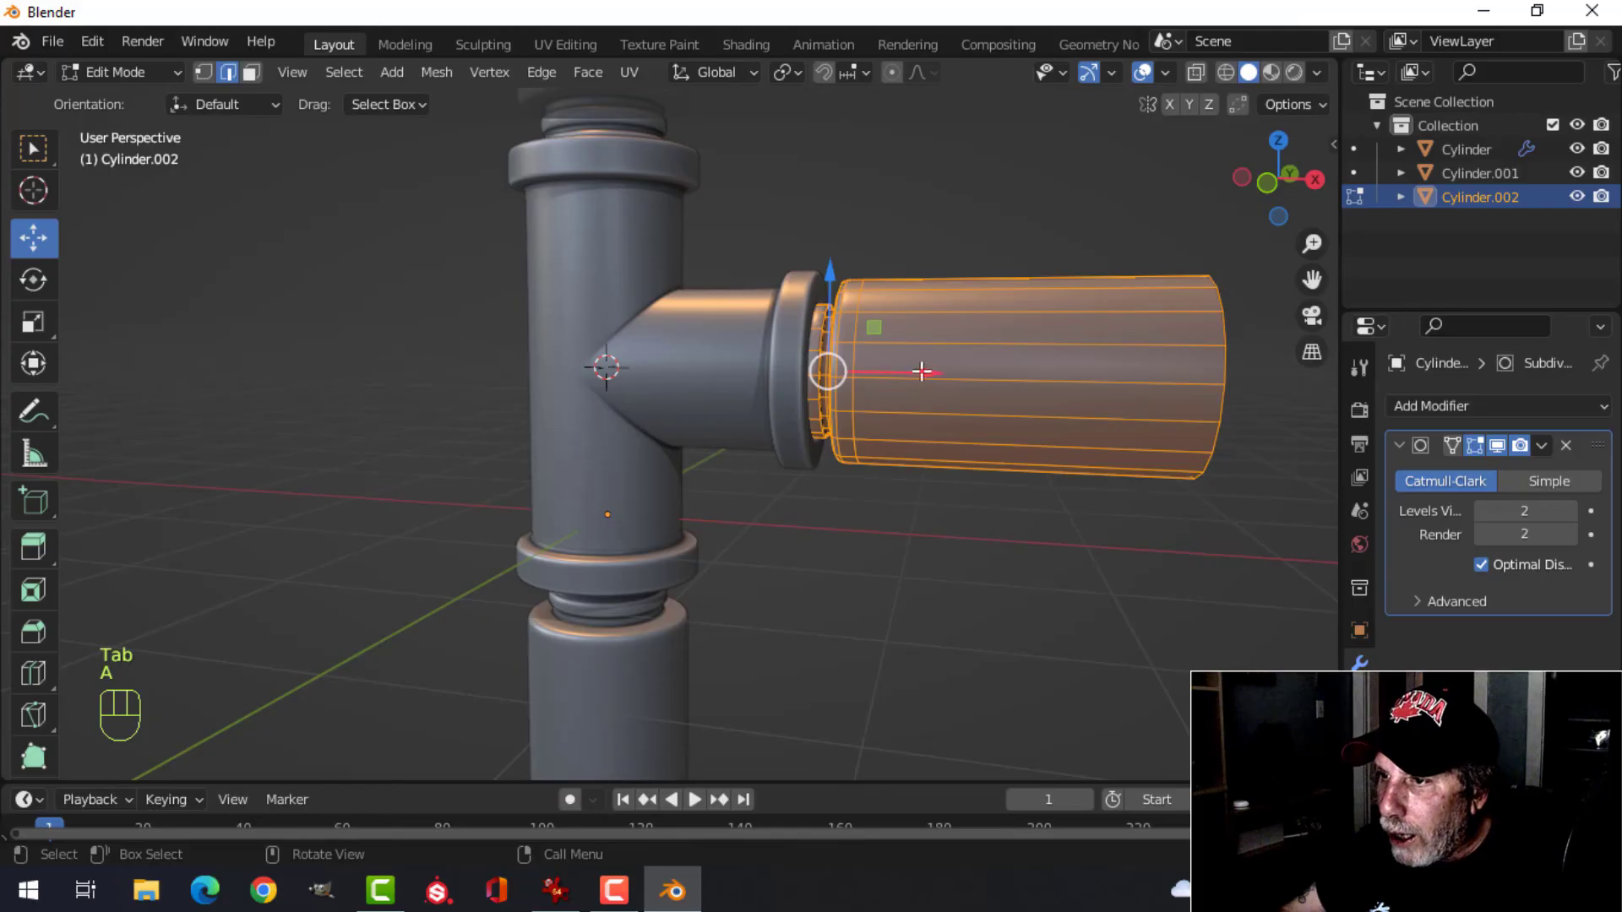
pyautogui.moveTo(922, 370); pyautogui.dragTo(903, 363)
pyautogui.press('Tab')
pyautogui.scroll(-3, 919, 366)
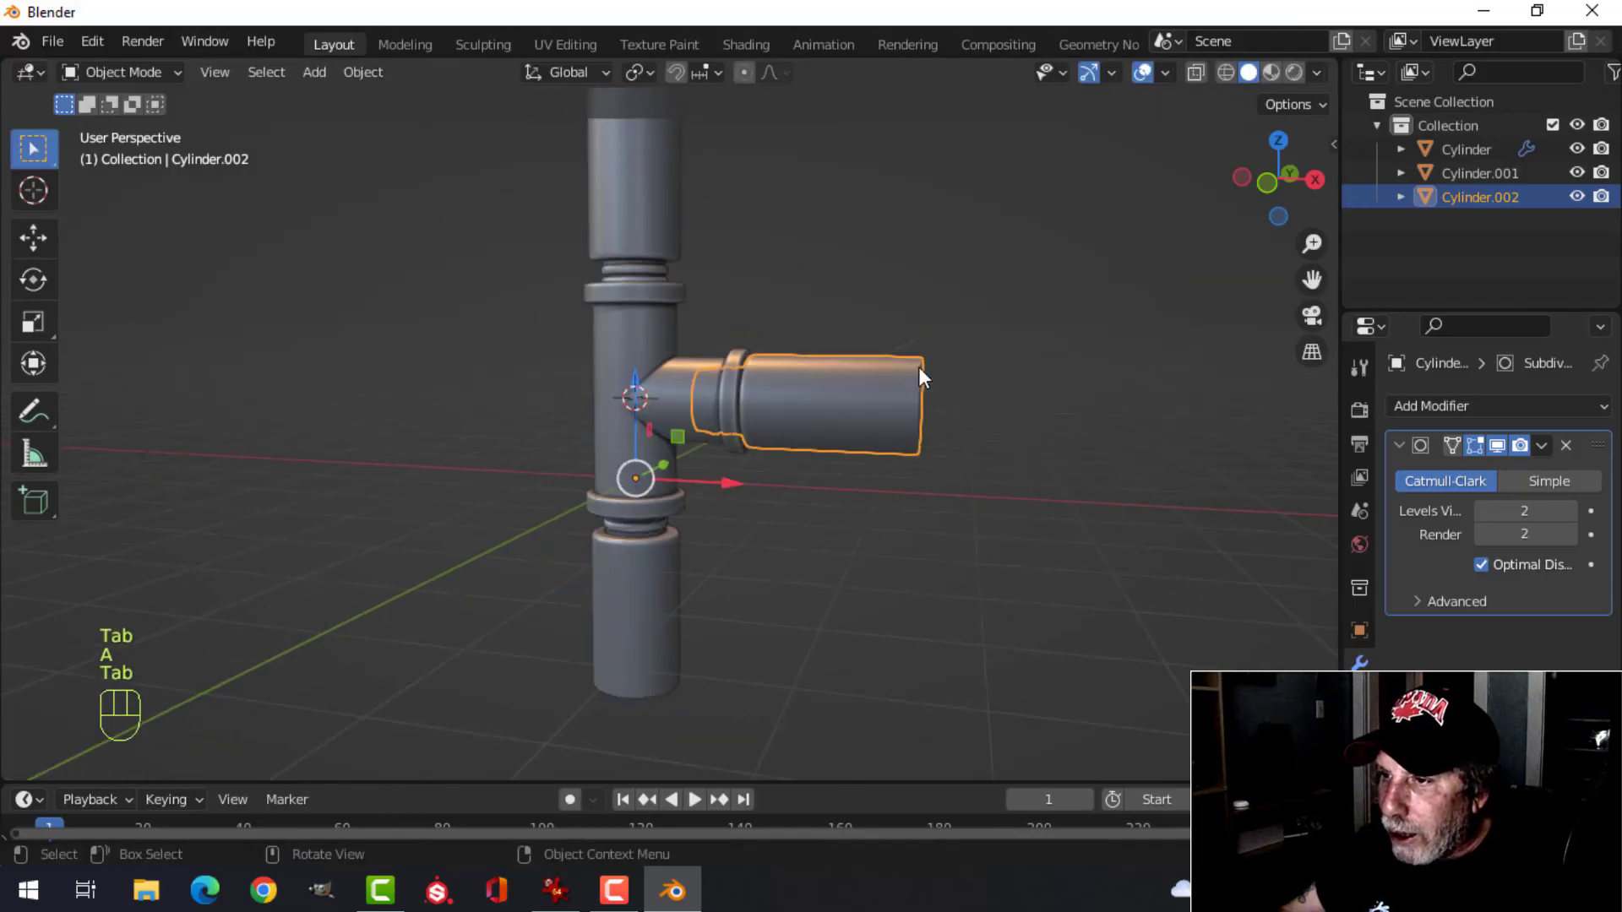
# Scale the side pipe's mesh to about 0.82 on Y and Z, excluding X, to make it narrower than the collar.
pyautogui.hotkey('alt', 'a')
pyautogui.moveTo(919, 366); pyautogui.dragTo(980, 369, button='middle')
pyautogui.scroll(3, 799, 463)
pyautogui.click(882, 387)
pyautogui.press('Tab')
pyautogui.press('a')
pyautogui.press('s')
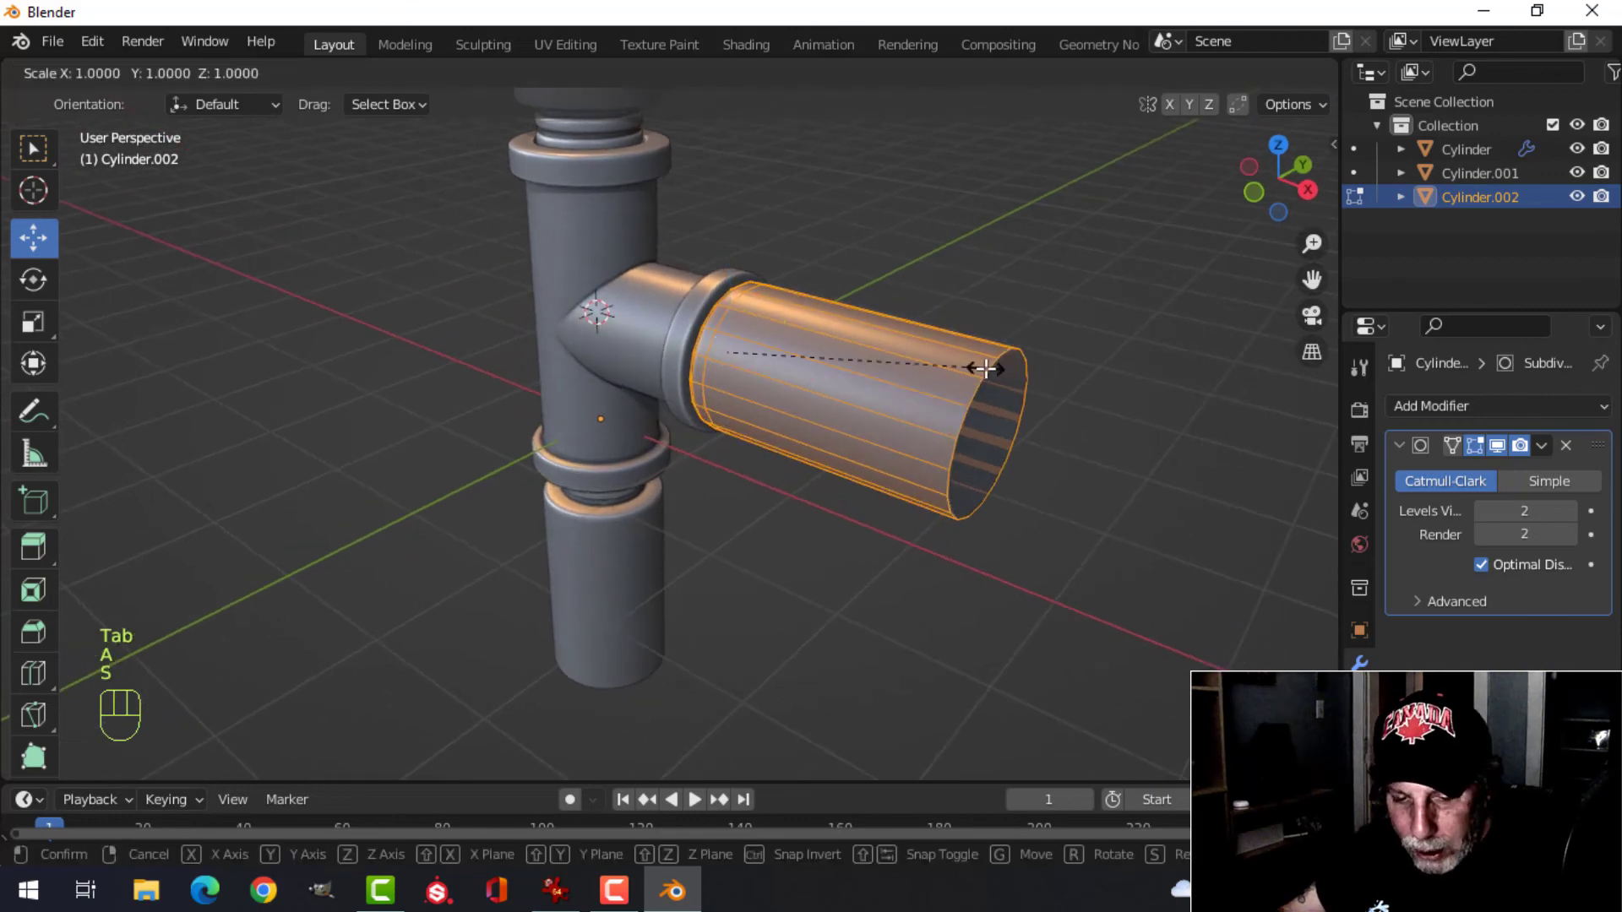
pyautogui.hotkey('shift', 'x')
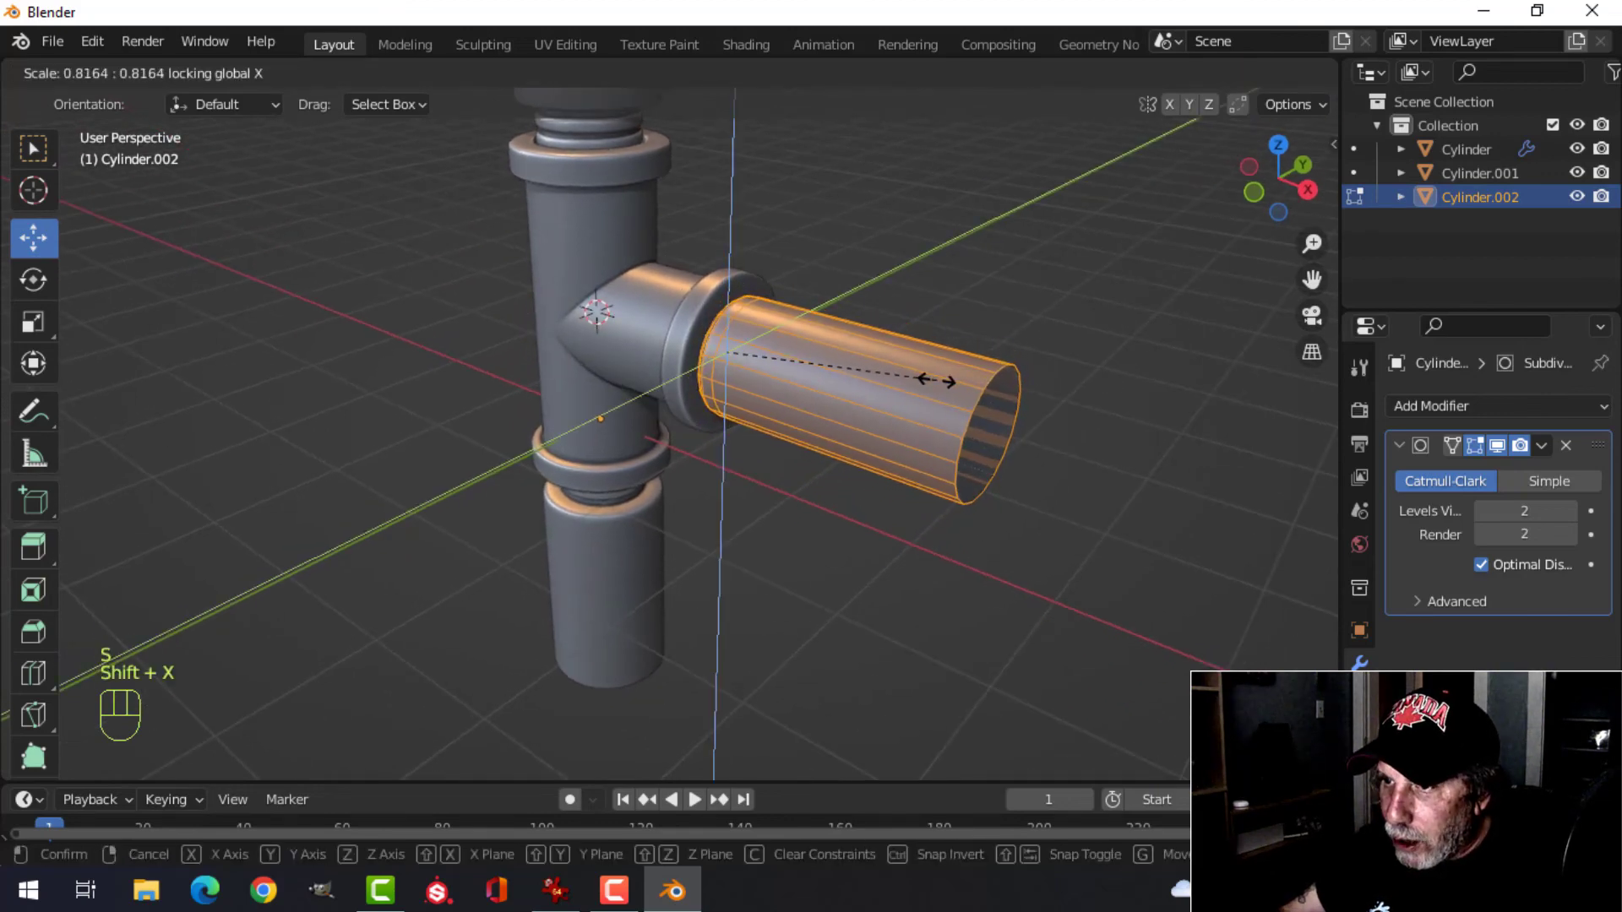
pyautogui.click(936, 380)
pyautogui.press('Tab')
pyautogui.hotkey('alt', 'a')
# Slide the narrowed side pipe's mesh slightly inward along X so it seats in the side collar.
pyautogui.click(889, 371)
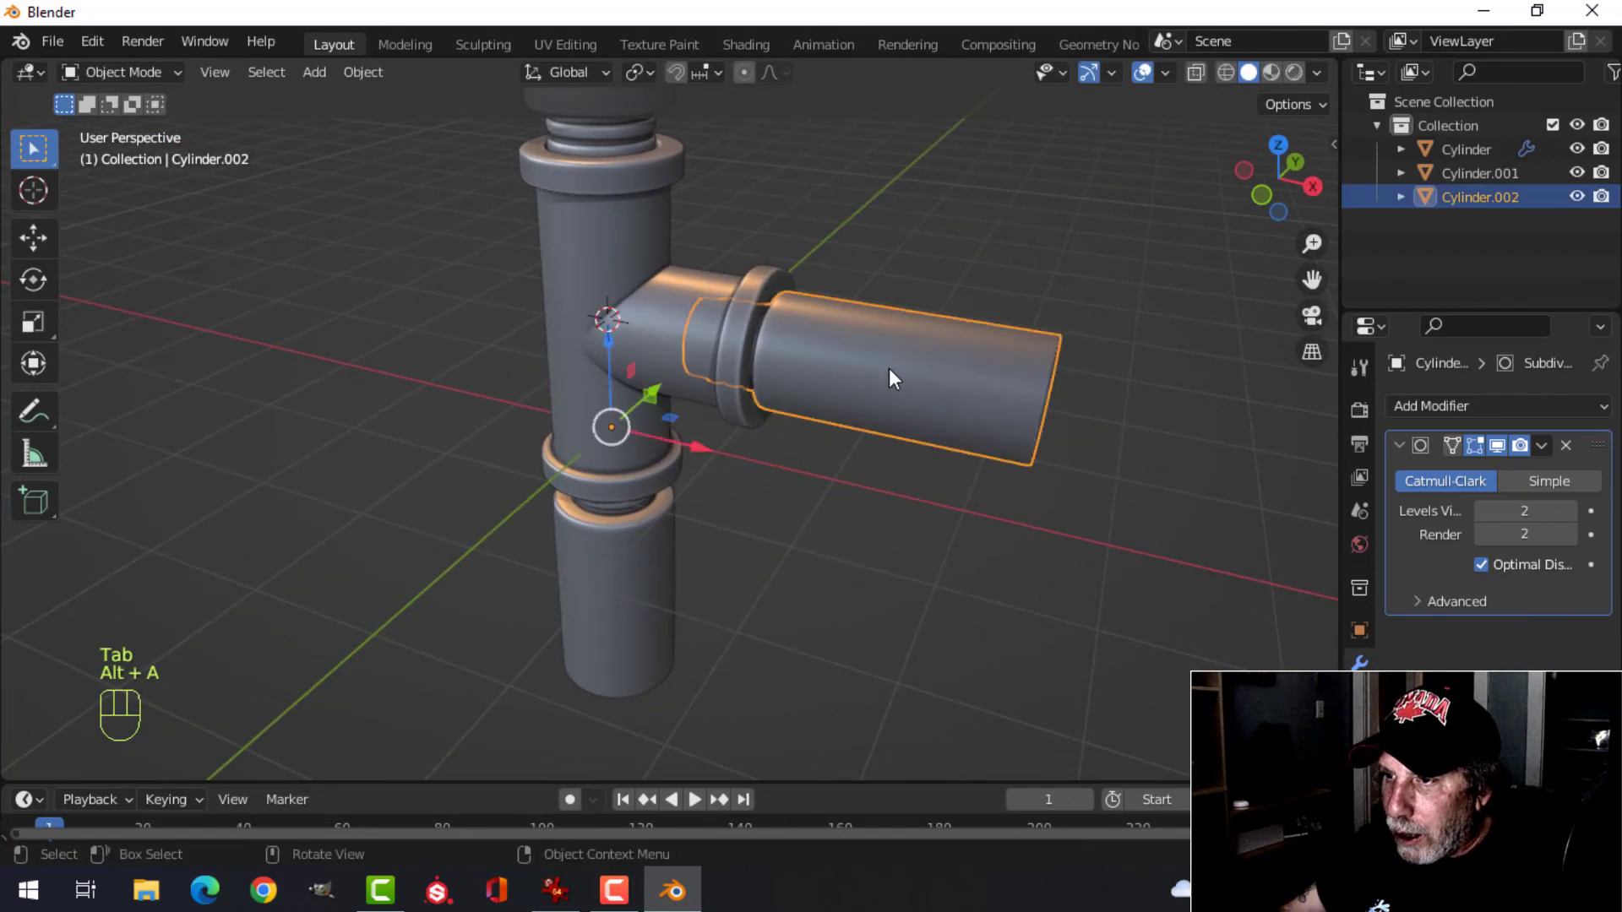
pyautogui.press('Tab')
pyautogui.press('a')
pyautogui.moveTo(859, 377)
pyautogui.mouseDown()
pyautogui.moveTo(844, 363)
pyautogui.moveTo(883, 362)
pyautogui.mouseUp()
pyautogui.press('Tab')
pyautogui.hotkey('alt', 'a')
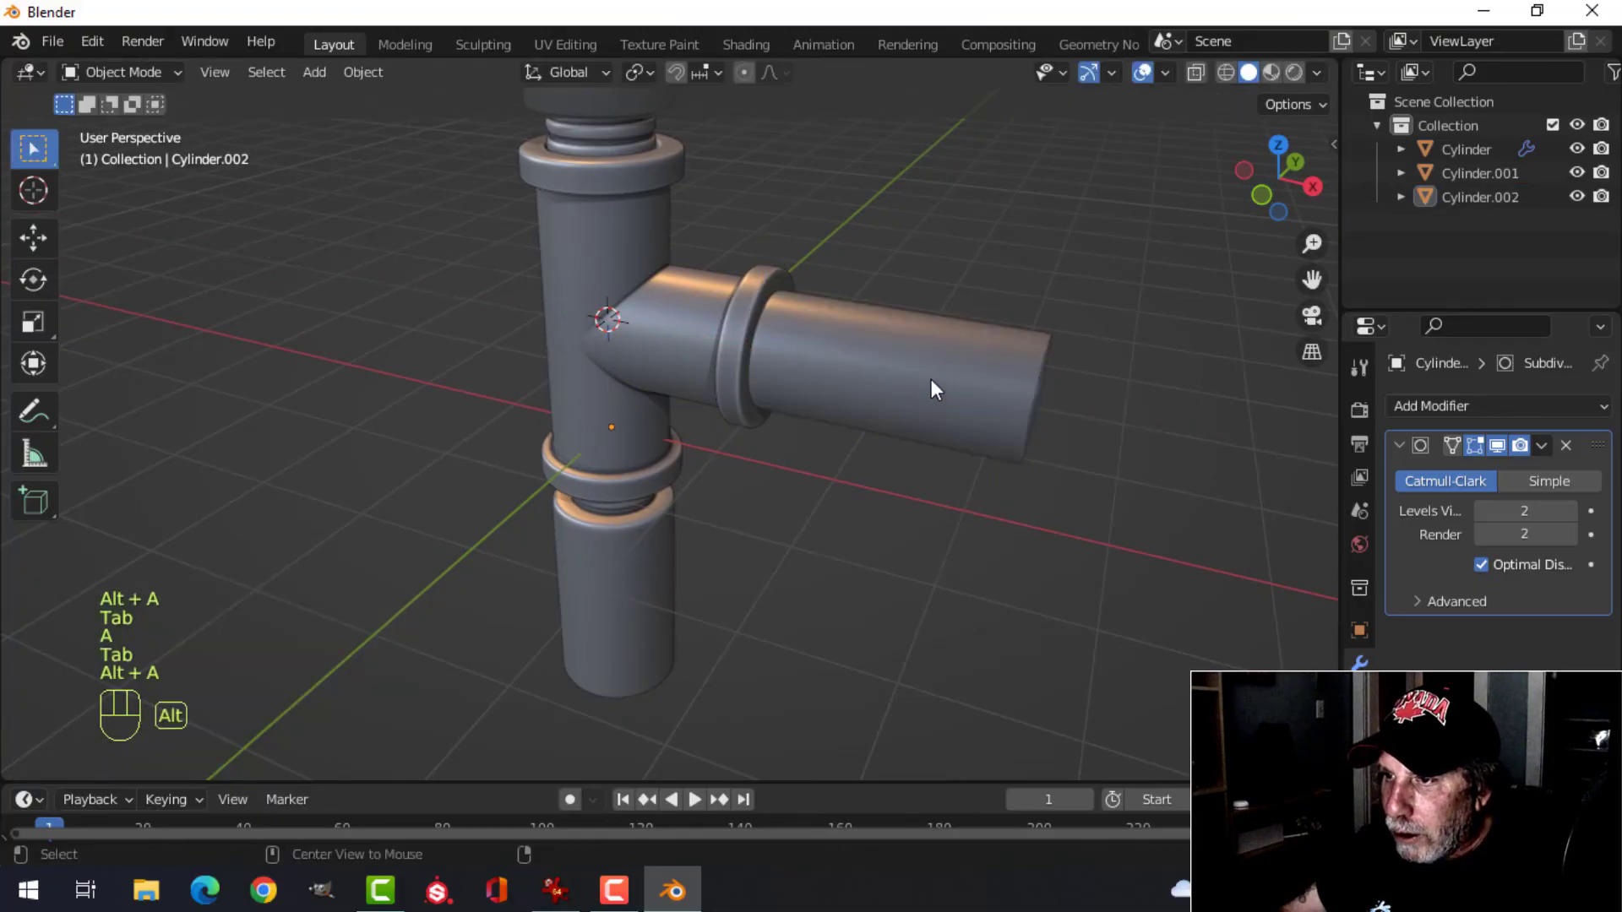
# Examine the junction from several angles, comparing the narrowed side pipe's fit with the threaded upper and lower pipes.
pyautogui.moveTo(932, 382); pyautogui.dragTo(803, 404, button='middle')
pyautogui.scroll(-2, 651, 337)
pyautogui.scroll(2, 789, 333)
pyautogui.moveTo(824, 404); pyautogui.dragTo(792, 381, button='middle')
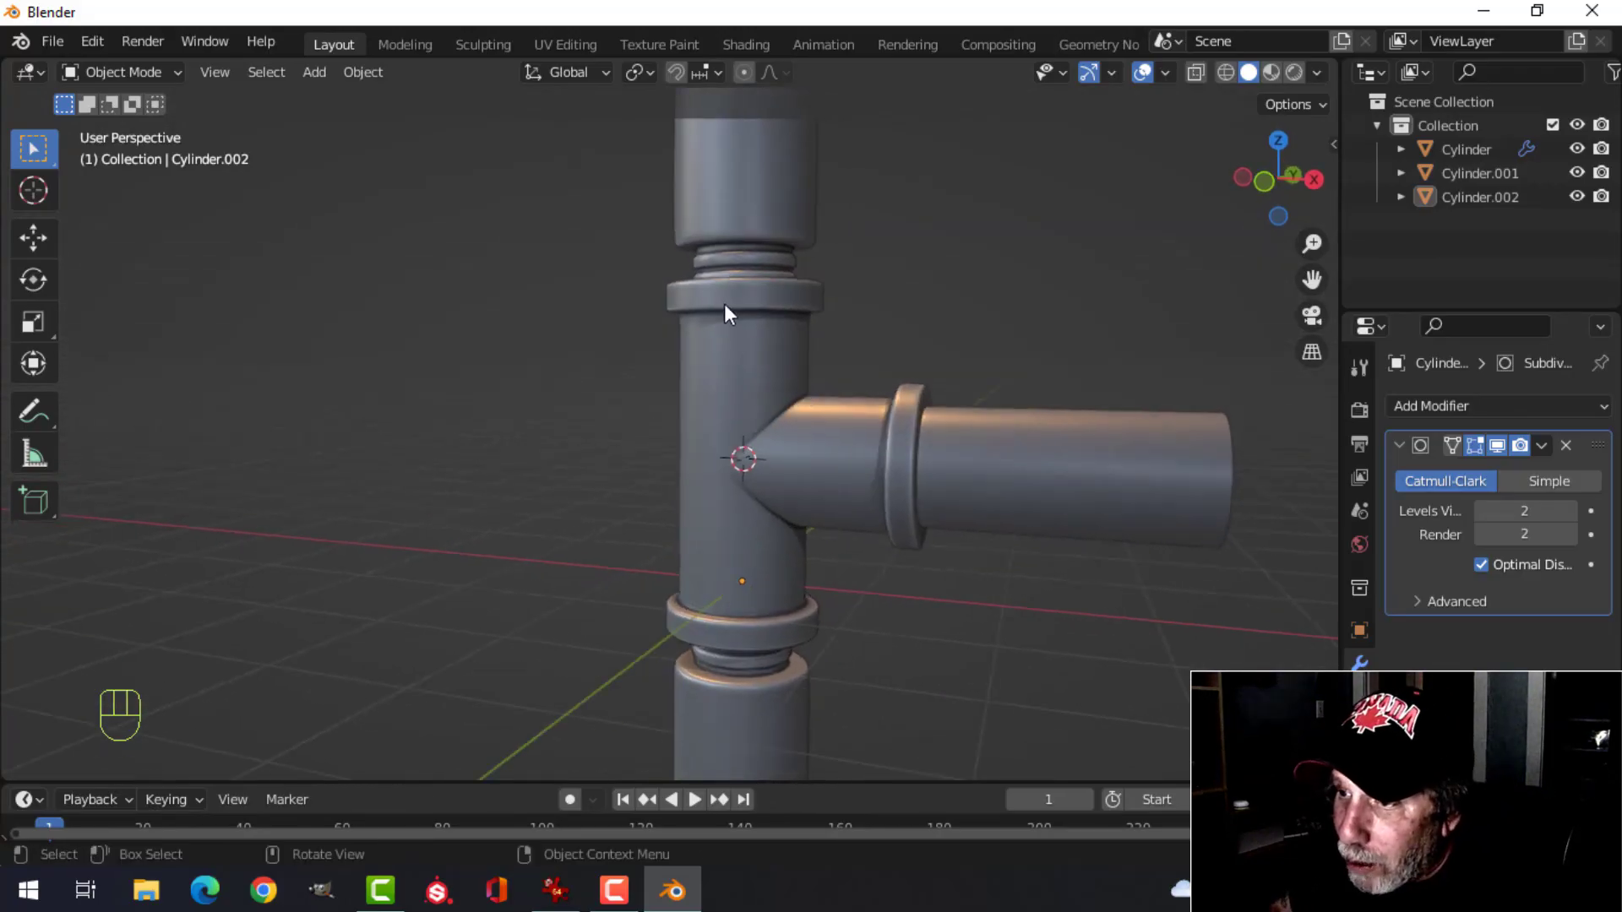
pyautogui.moveTo(722, 267)
pyautogui.mouseDown(button='middle')
pyautogui.moveTo(696, 301)
pyautogui.moveTo(718, 236)
pyautogui.moveTo(764, 367)
pyautogui.moveTo(762, 283)
pyautogui.moveTo(743, 321)
pyautogui.moveTo(738, 288)
pyautogui.mouseUp(button='middle')
pyautogui.scroll(-3, 733, 287)
pyautogui.scroll(-1, 761, 516)
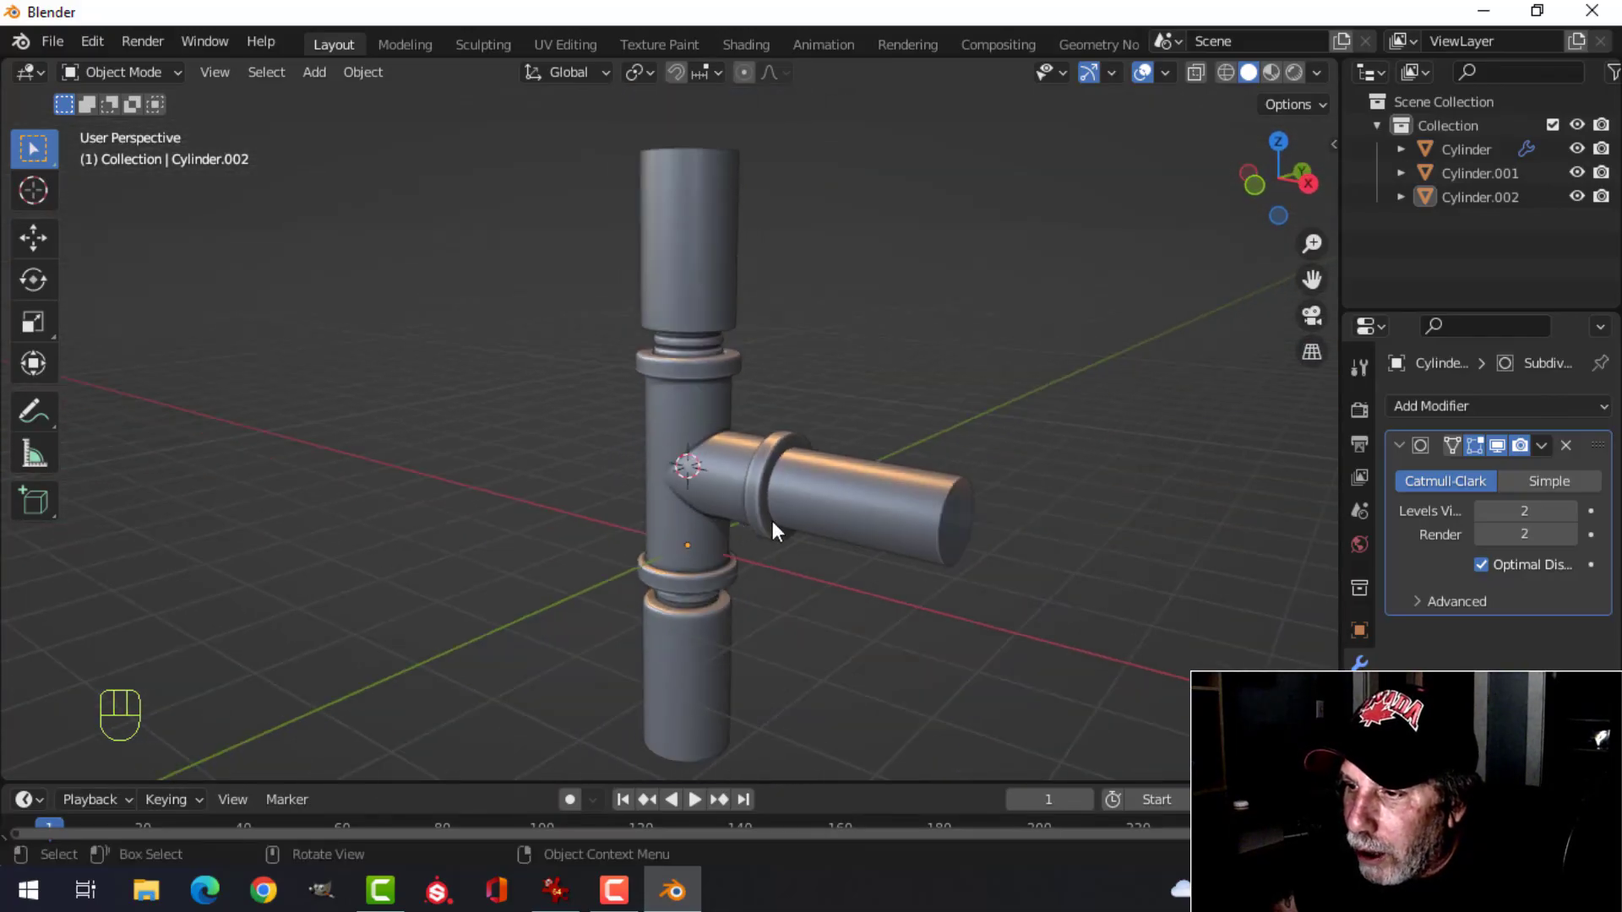
pyautogui.moveTo(772, 520); pyautogui.dragTo(746, 433, button='middle')
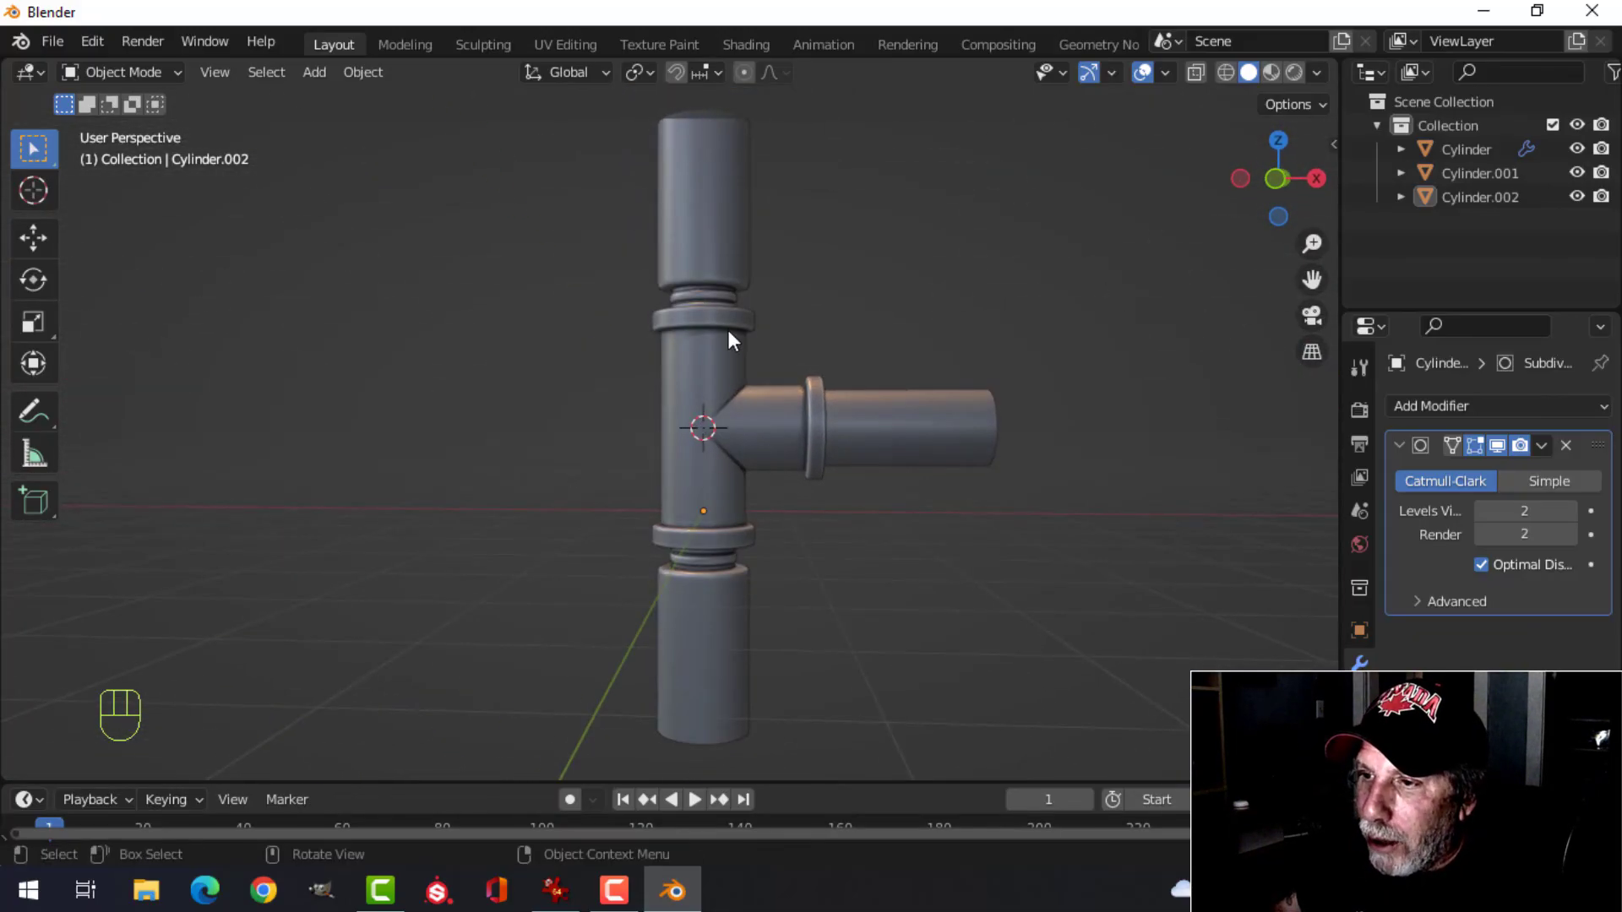
pyautogui.scroll(-2, 789, 431)
pyautogui.keyDown('shift'); pyautogui.moveTo(895, 345); pyautogui.dragTo(931, 331, button='middle'); pyautogui.keyUp('shift')
pyautogui.moveTo(864, 409); pyautogui.dragTo(831, 425, button='middle')
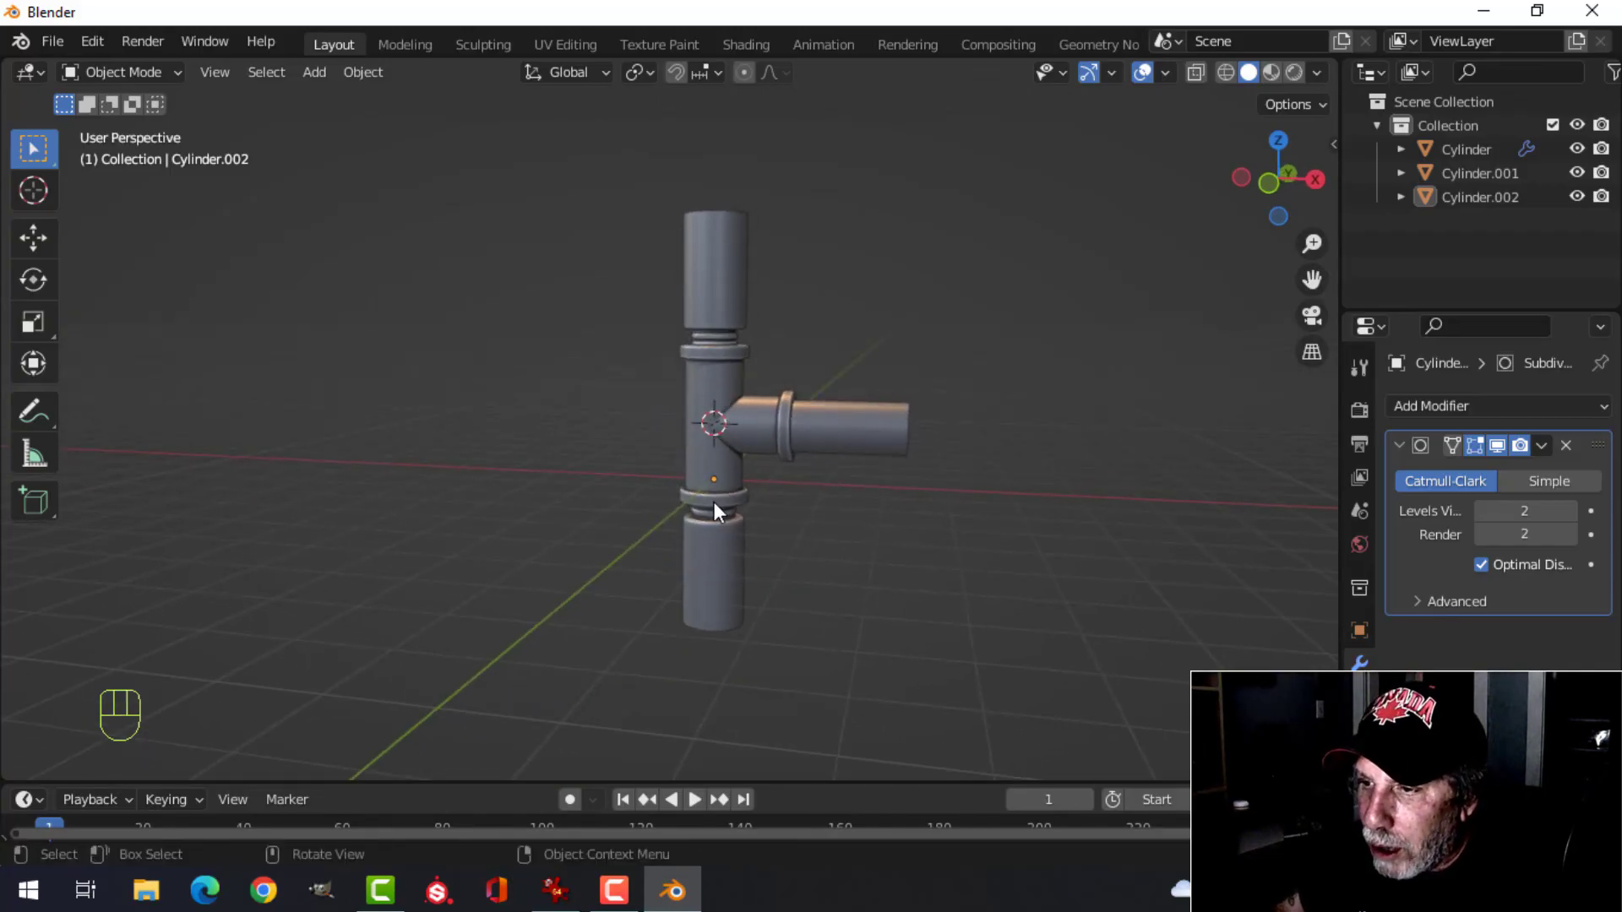